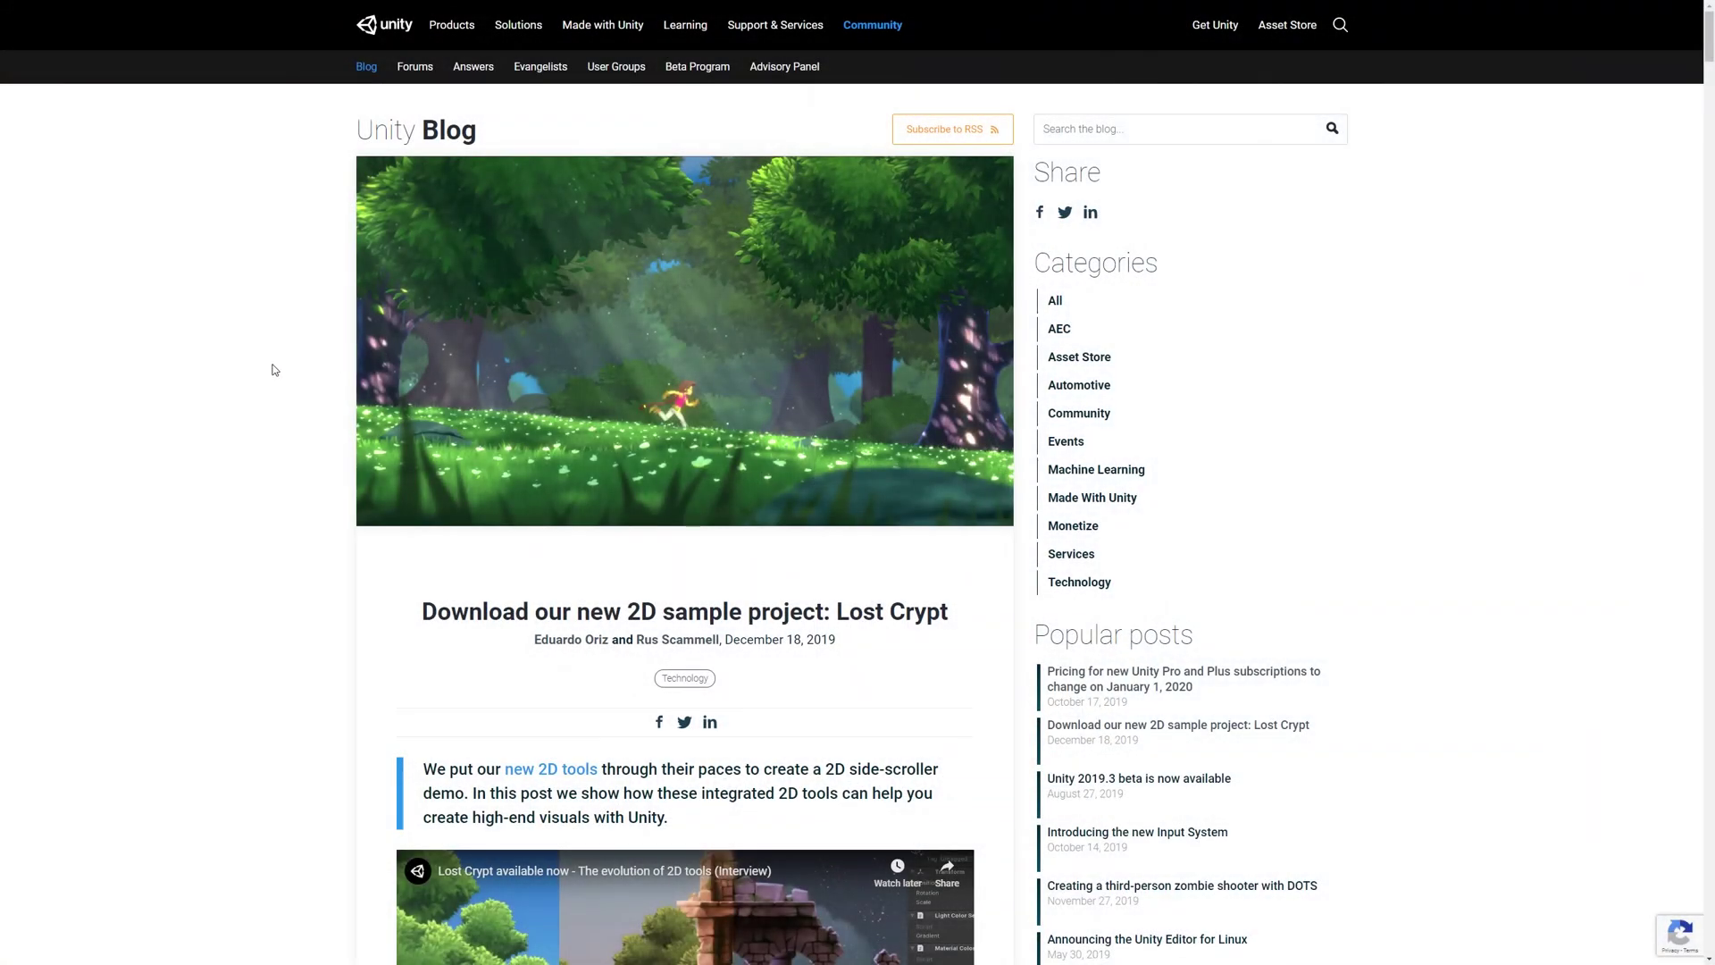
Create a new Unity Hub project named '2D Lights Tutorial' and open it in the editor.
scroll(240, 373, "down", 10)
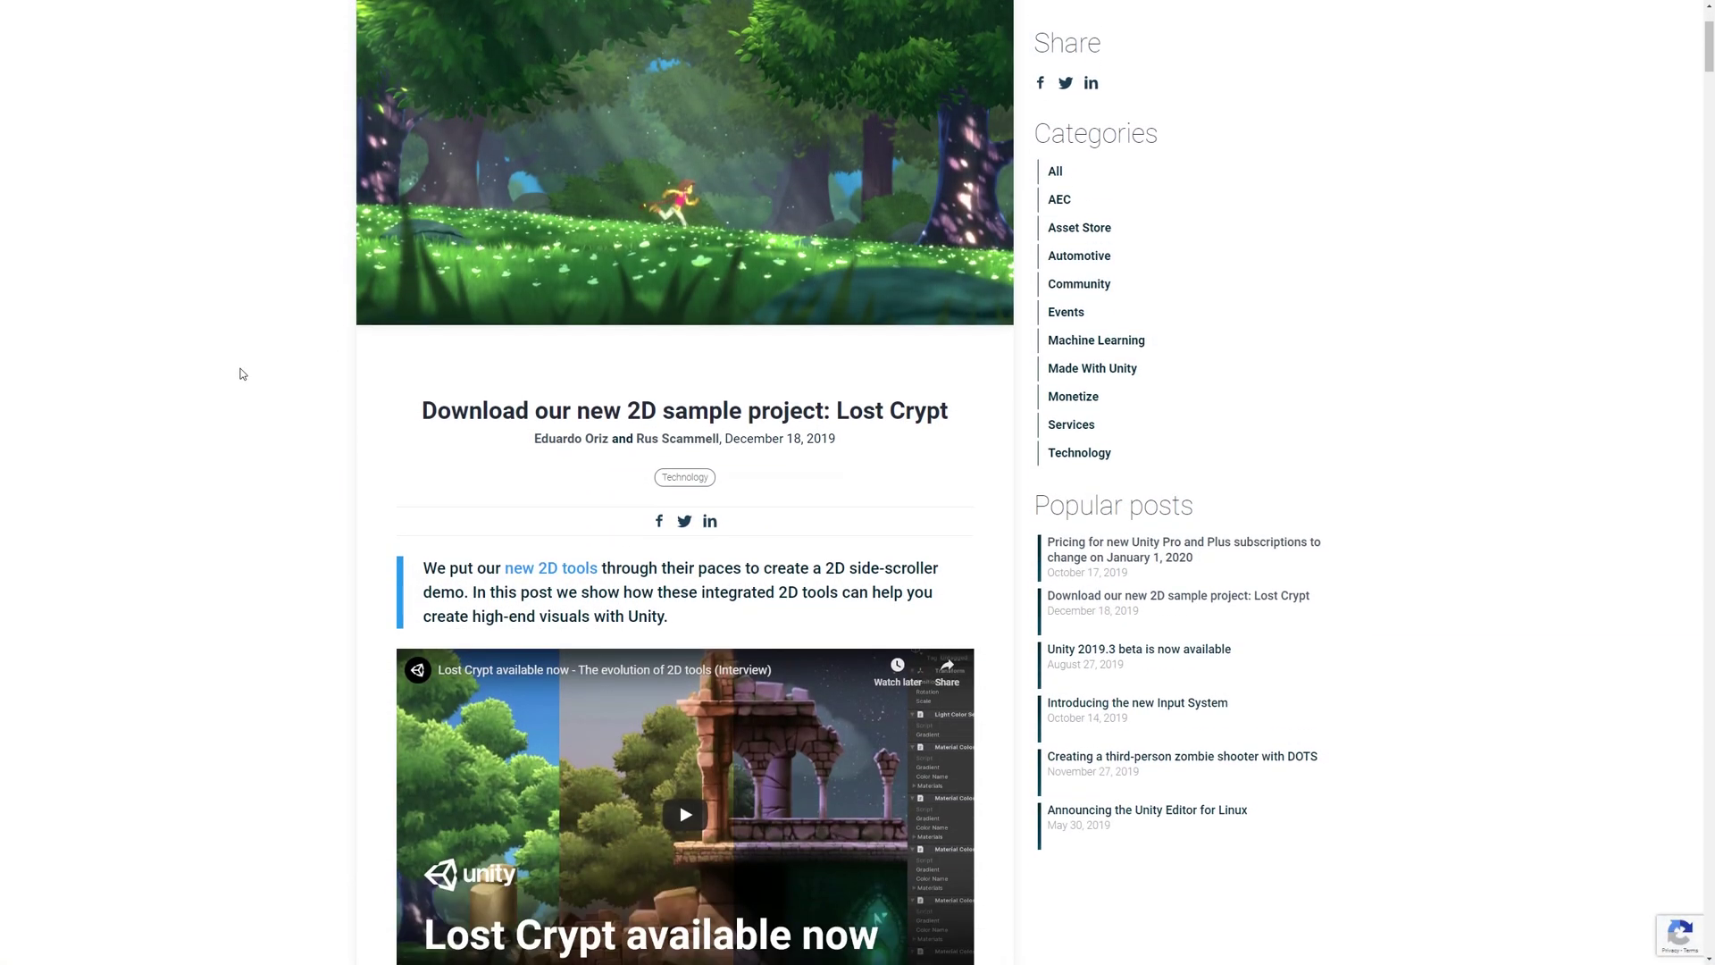
scroll(240, 374, "down", 3)
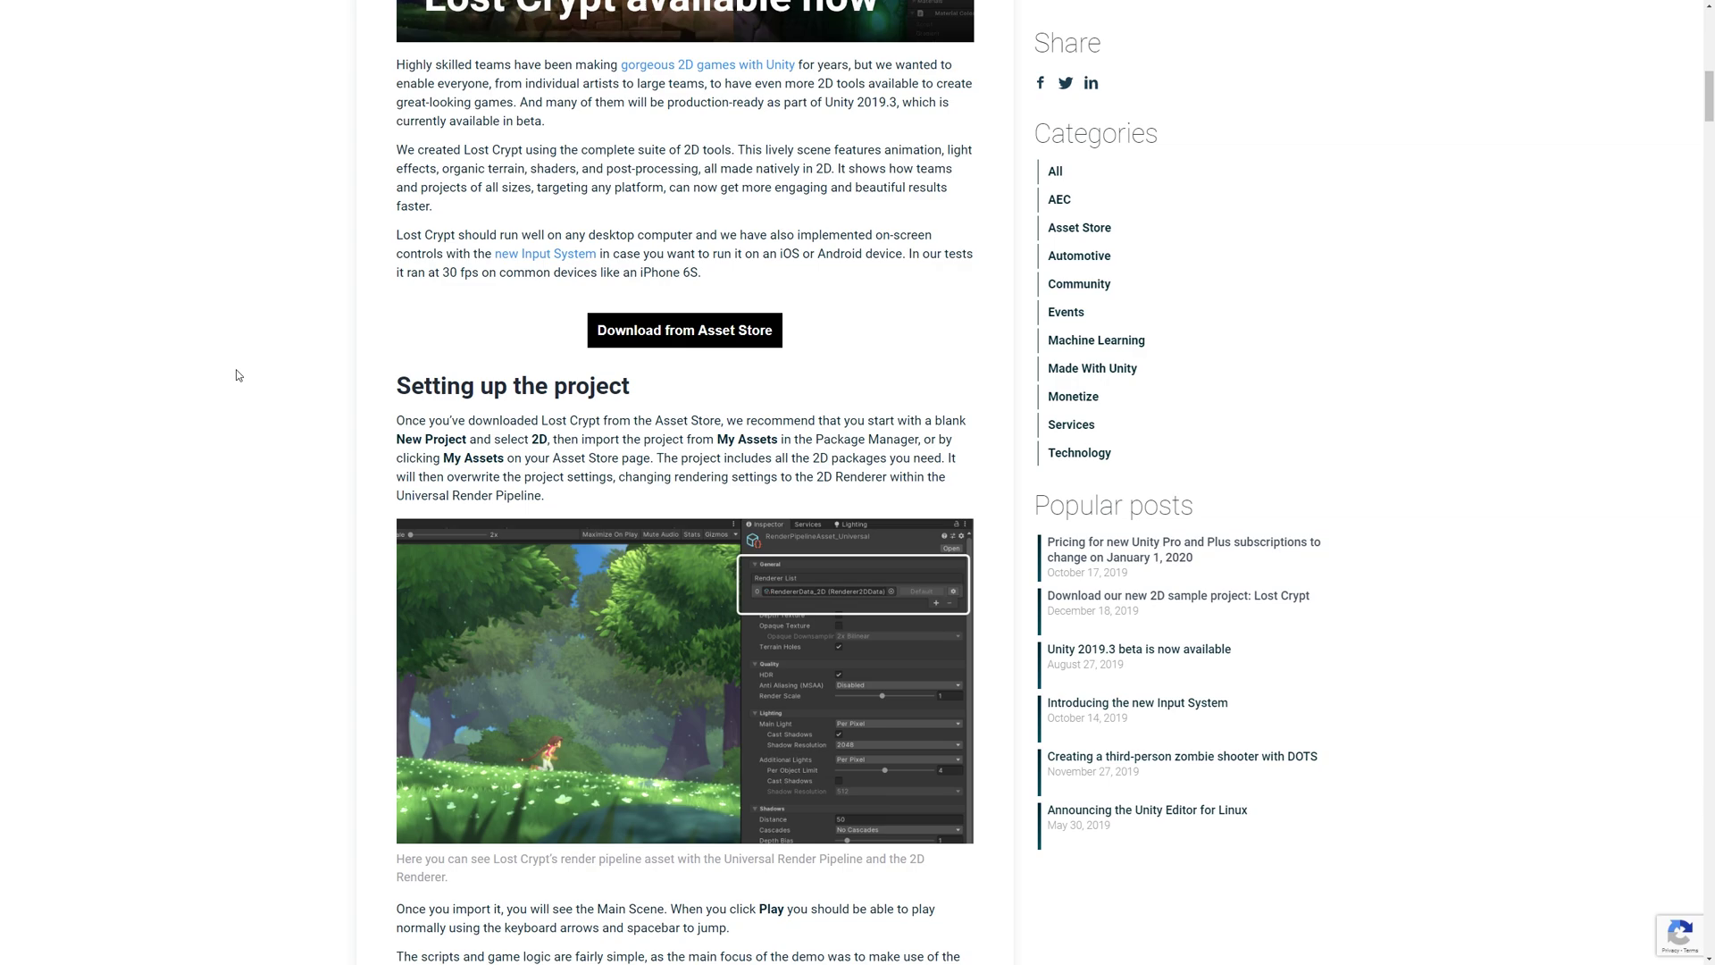
scroll(236, 375, "down", 5)
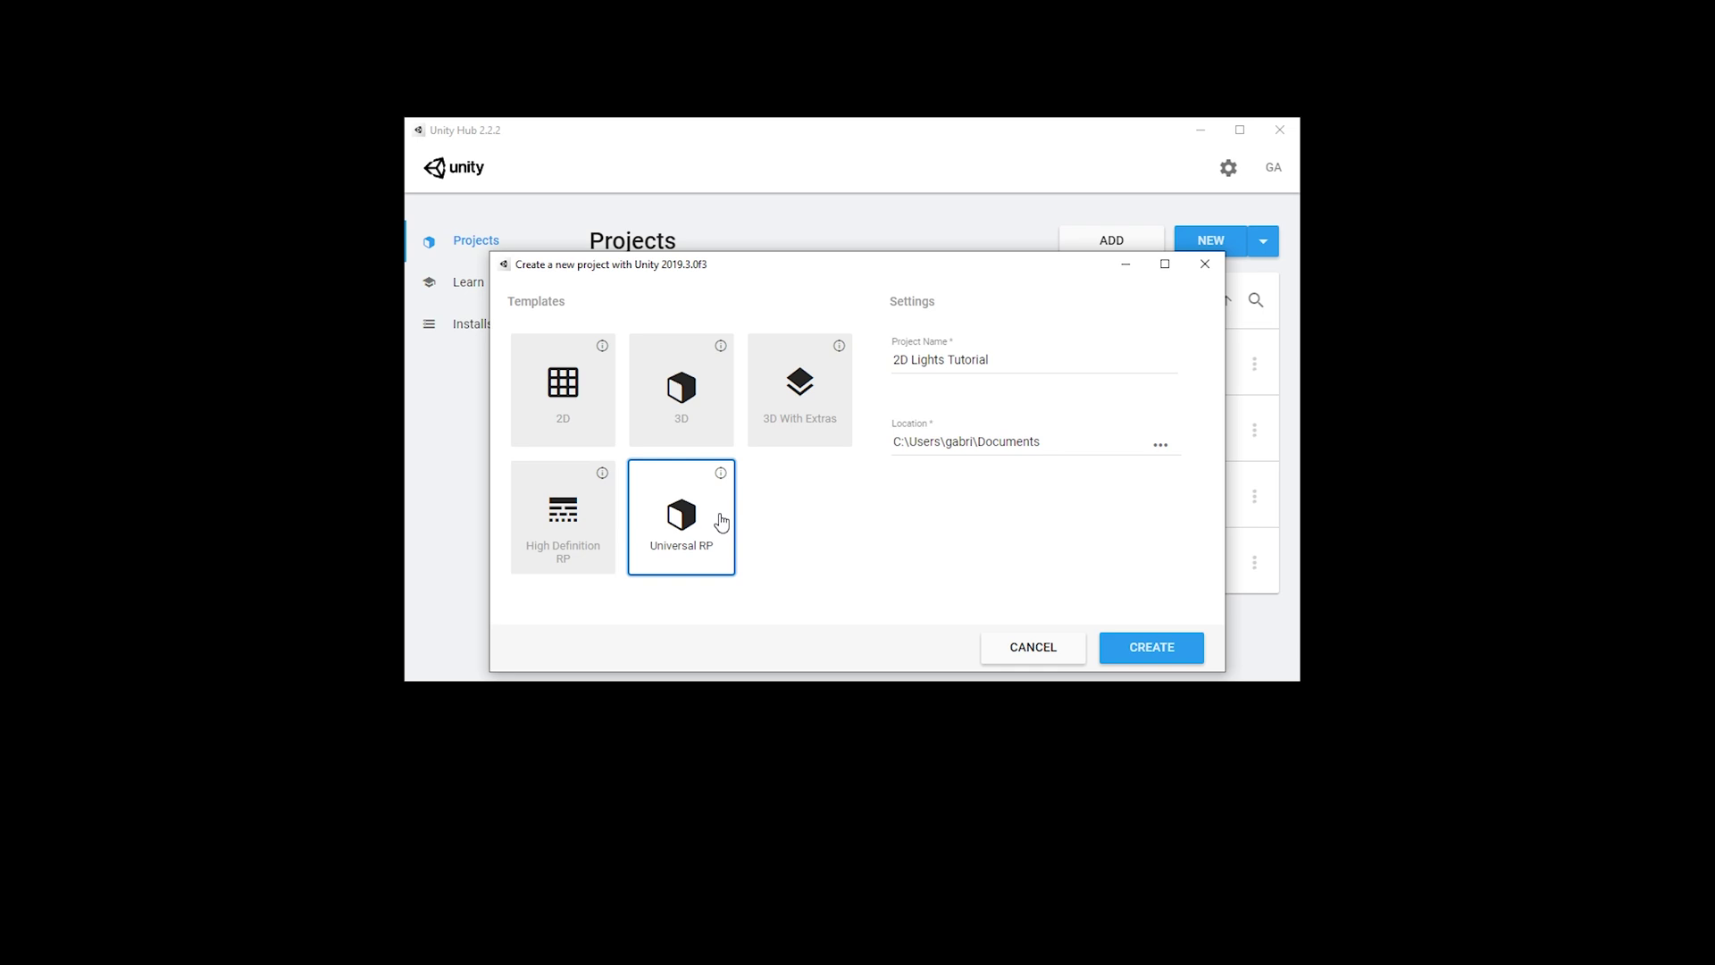
left_click(1210, 240)
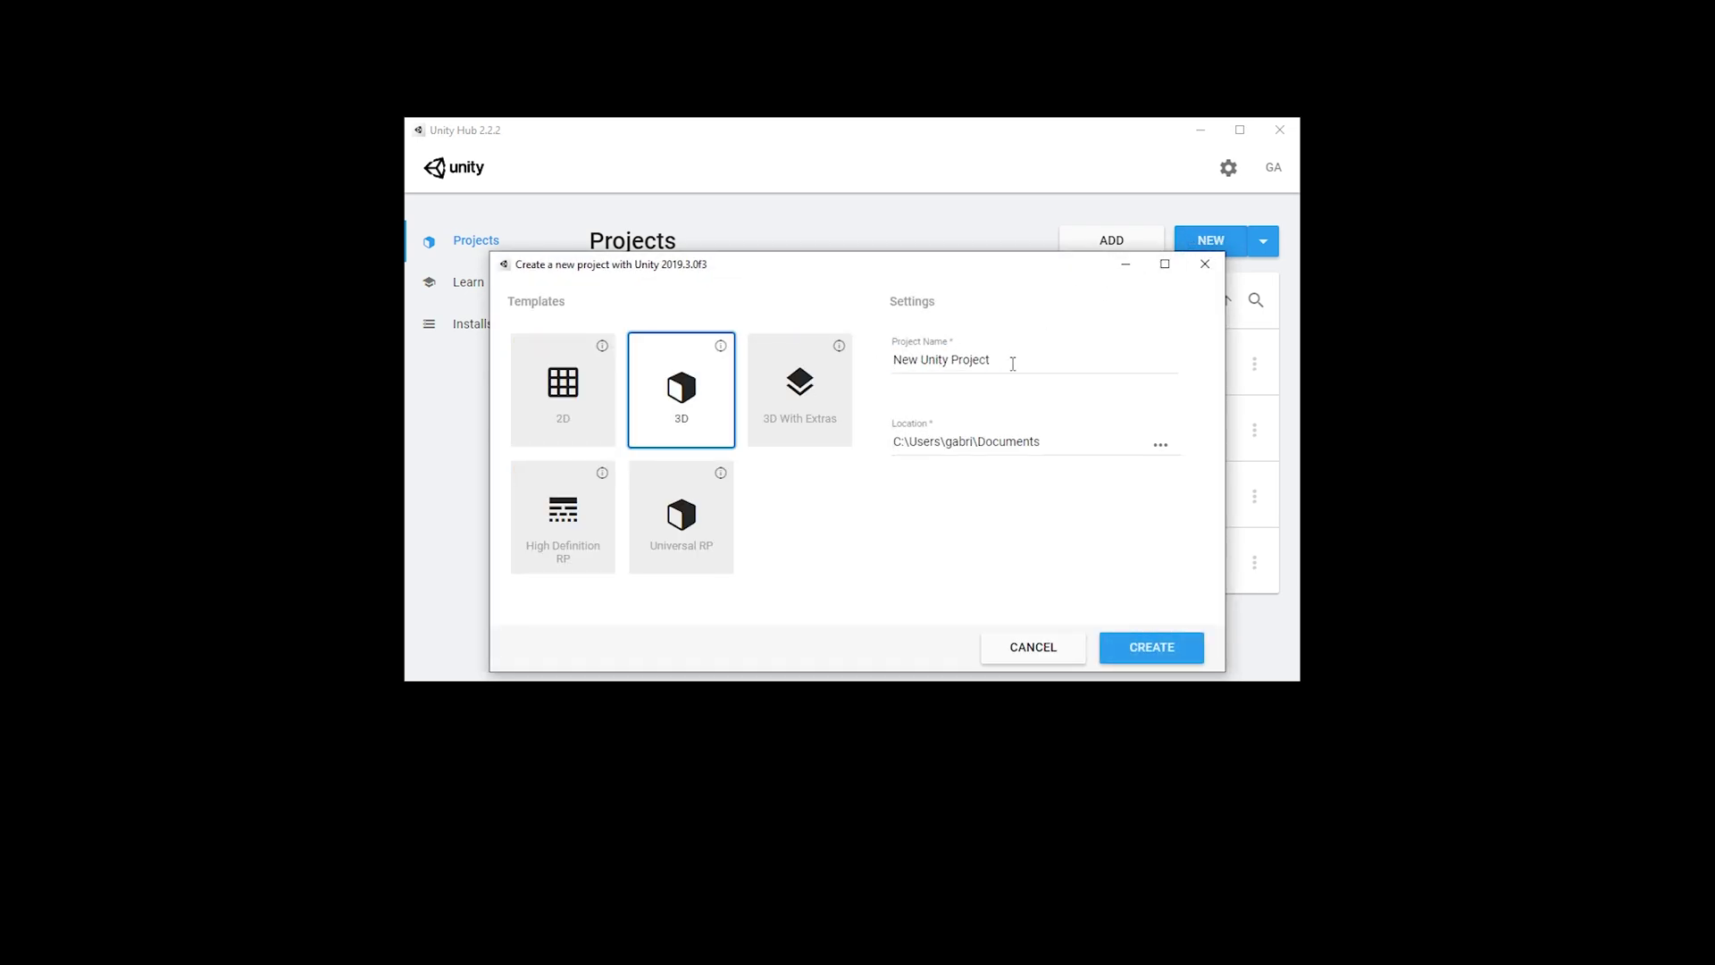
left_click_drag(1012, 363, 873, 353)
type("2")
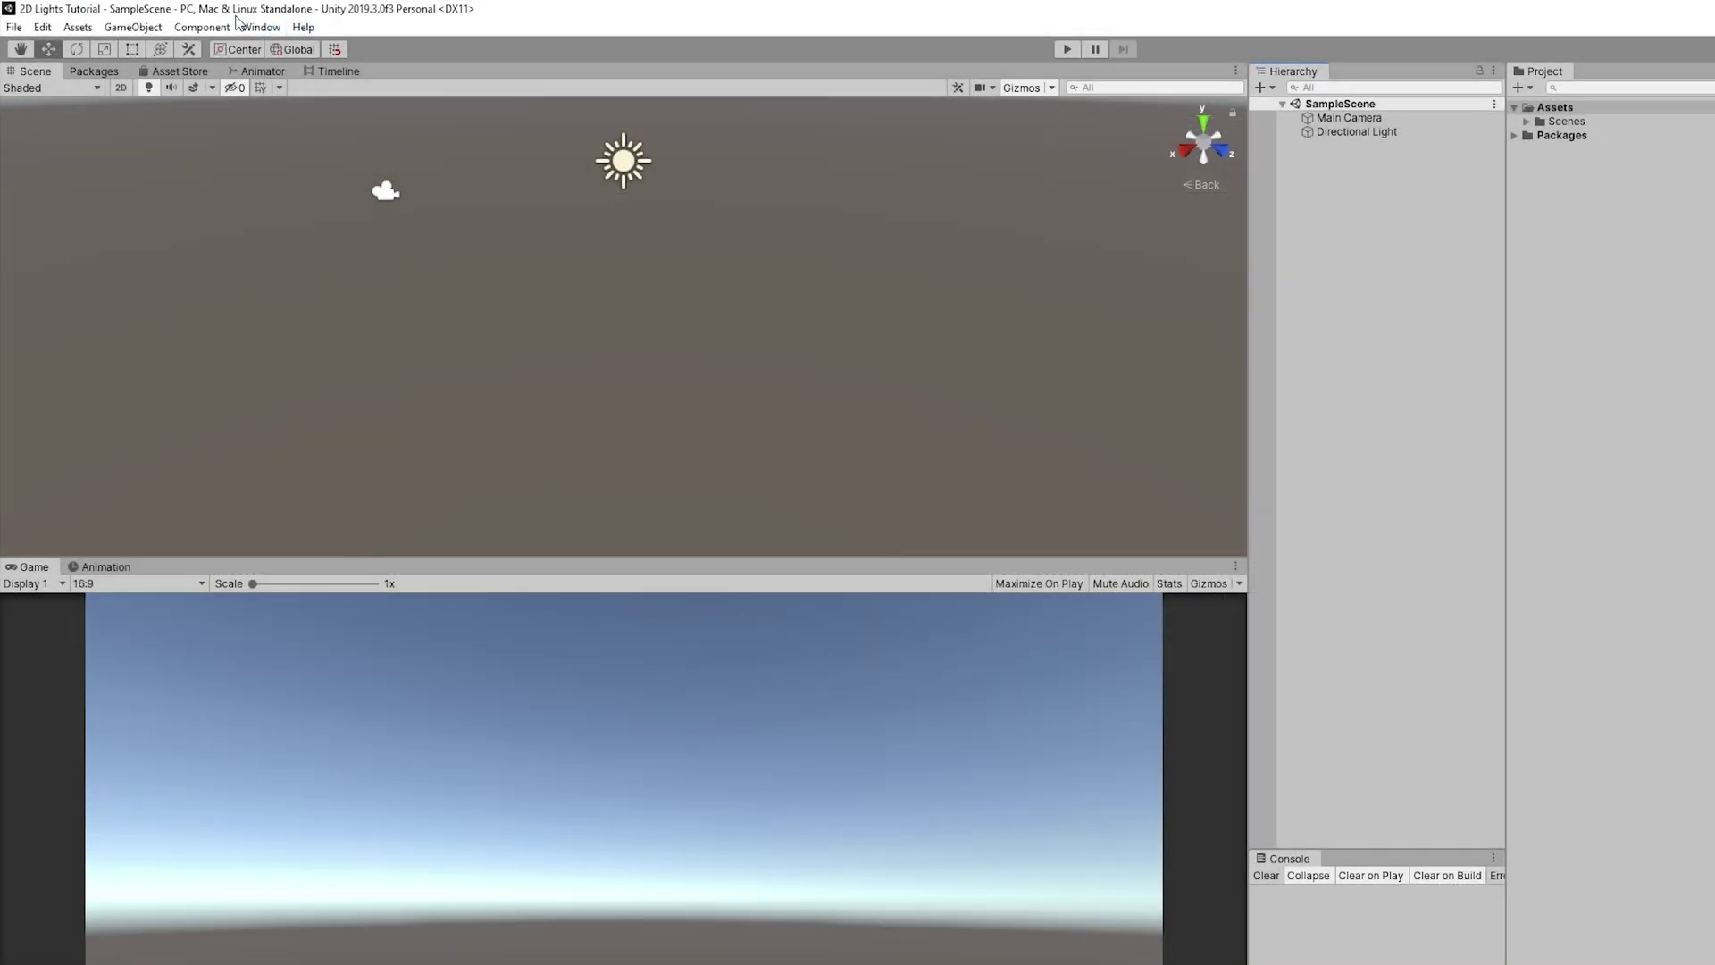
Install Universal RP, create a URP pipeline asset, and assign it as the Graphics render pipeline.
left_click(261, 27)
left_click(337, 136)
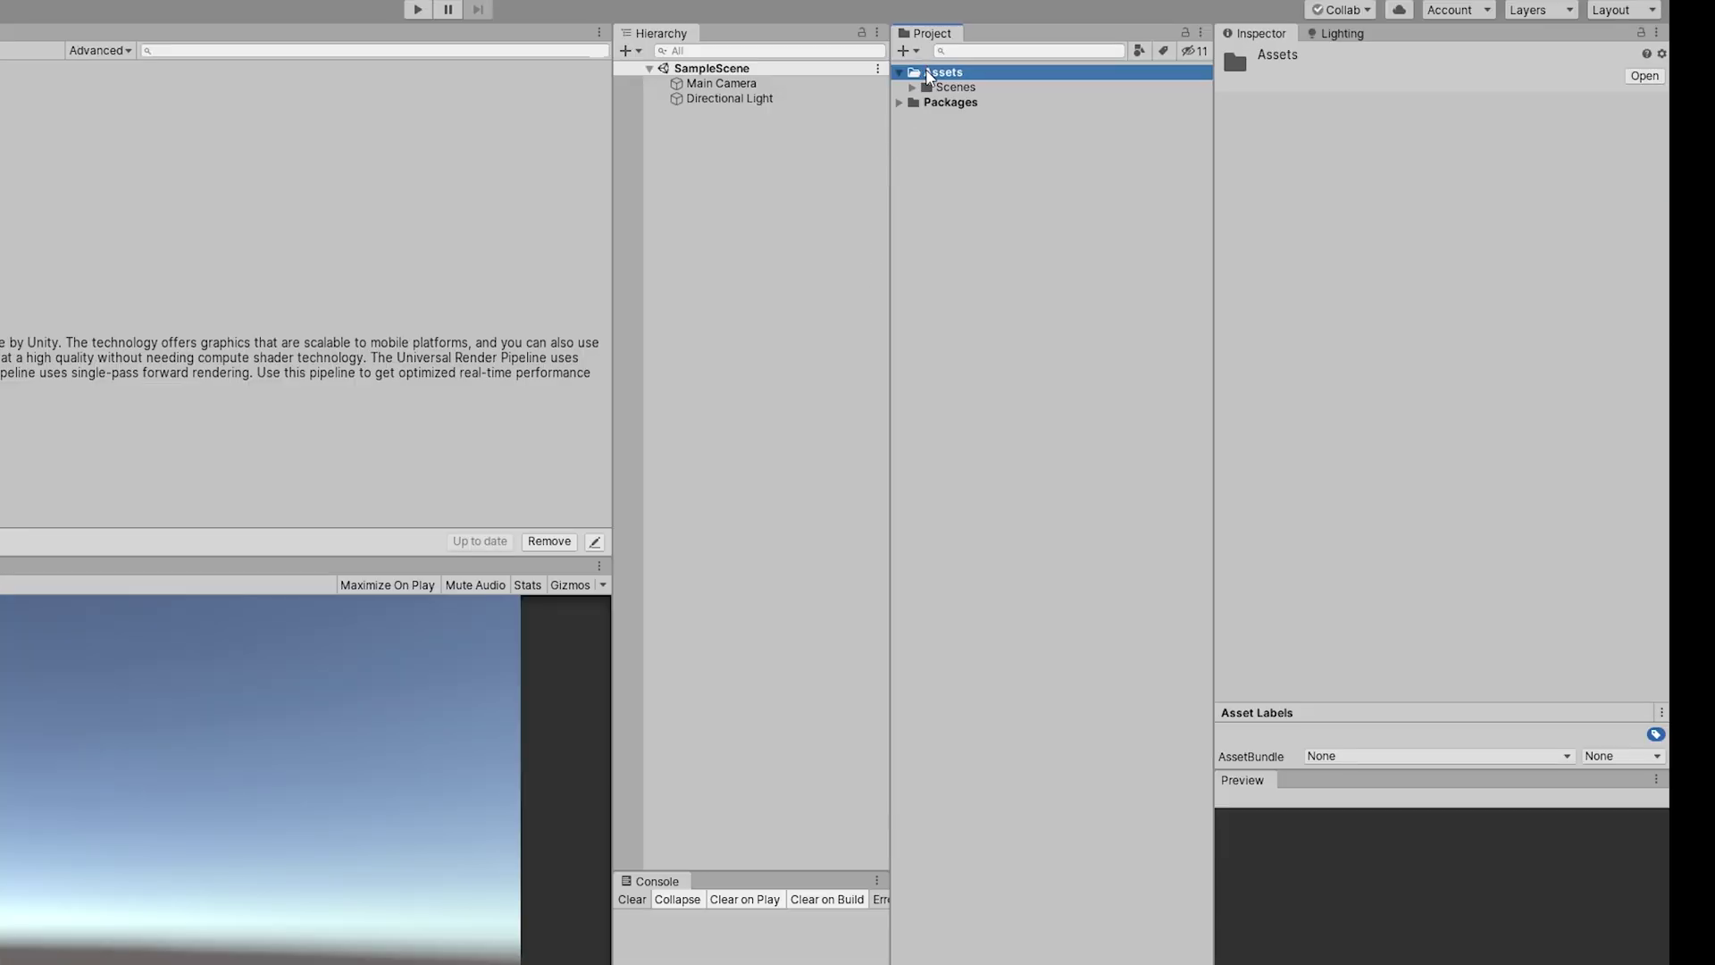
right_click(1543, 111)
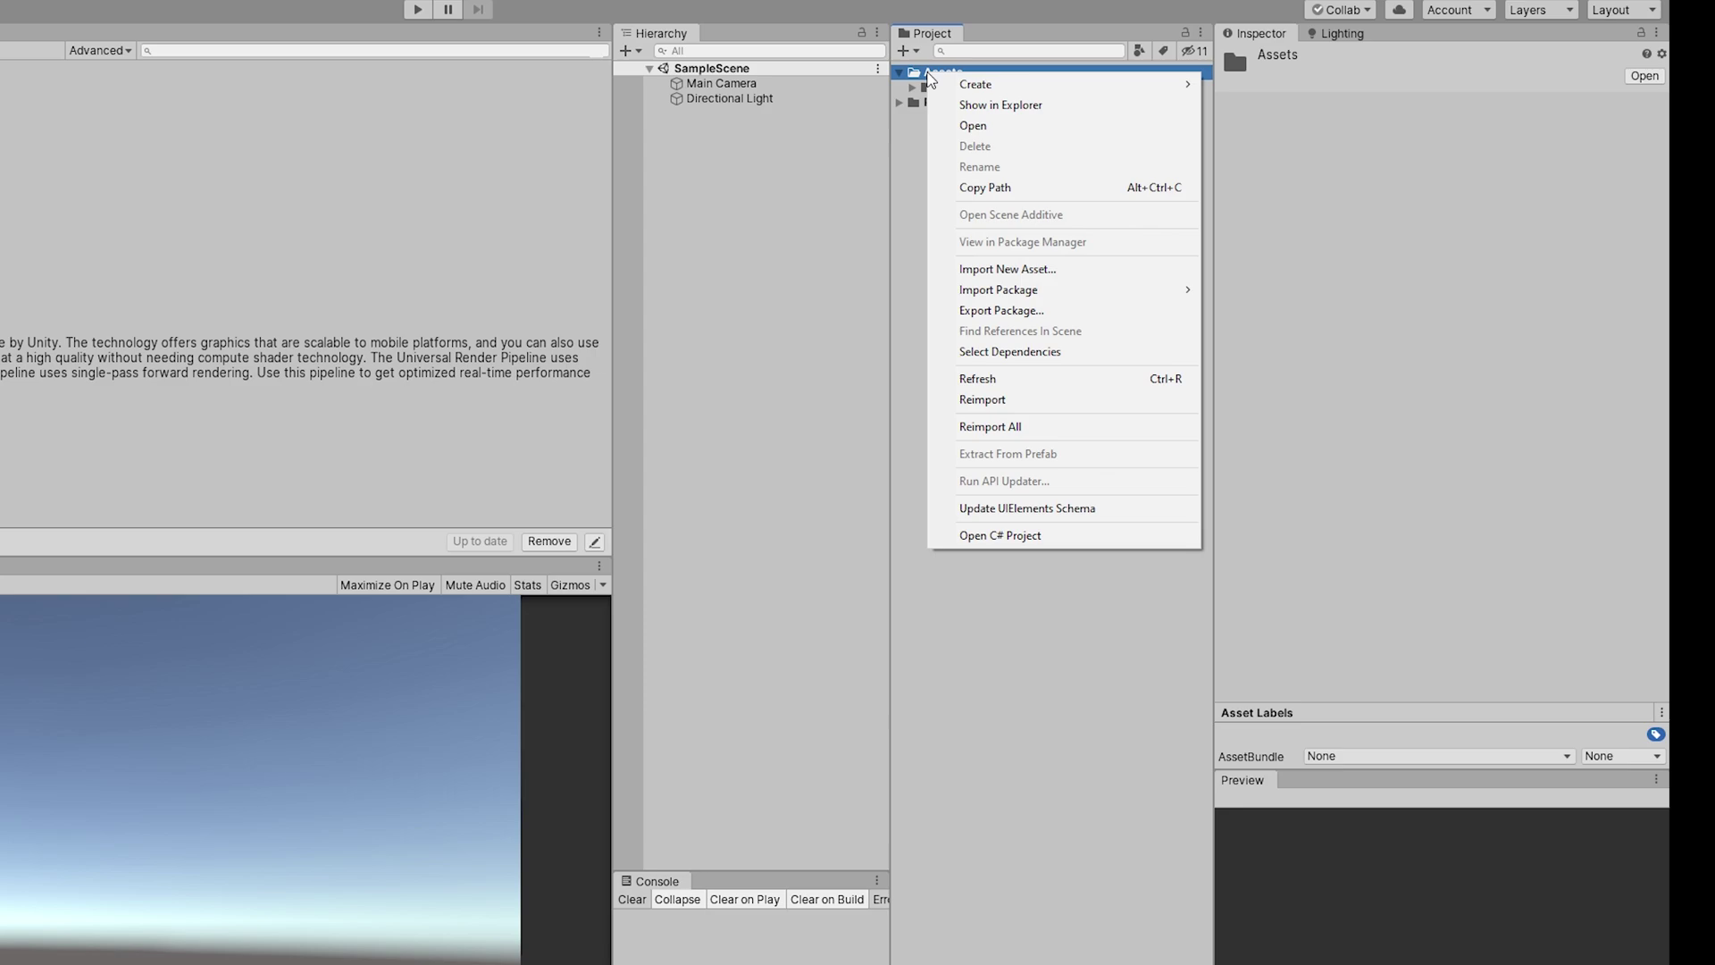
mouse_move(974, 86)
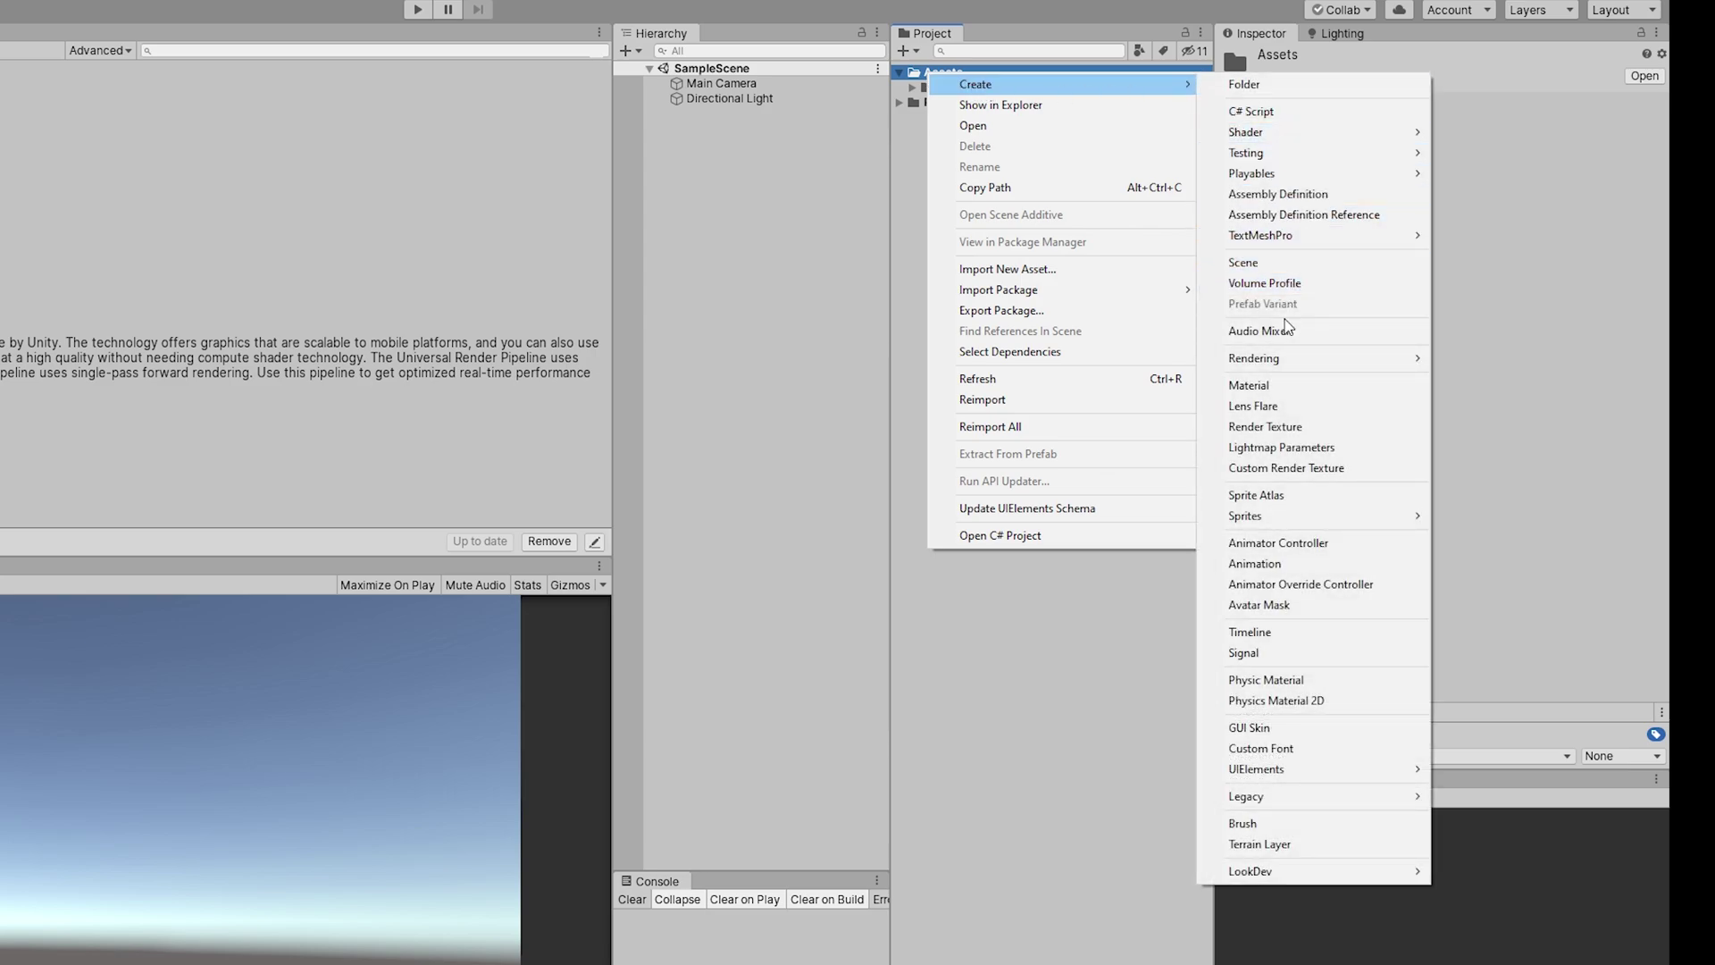
mouse_move(1269, 359)
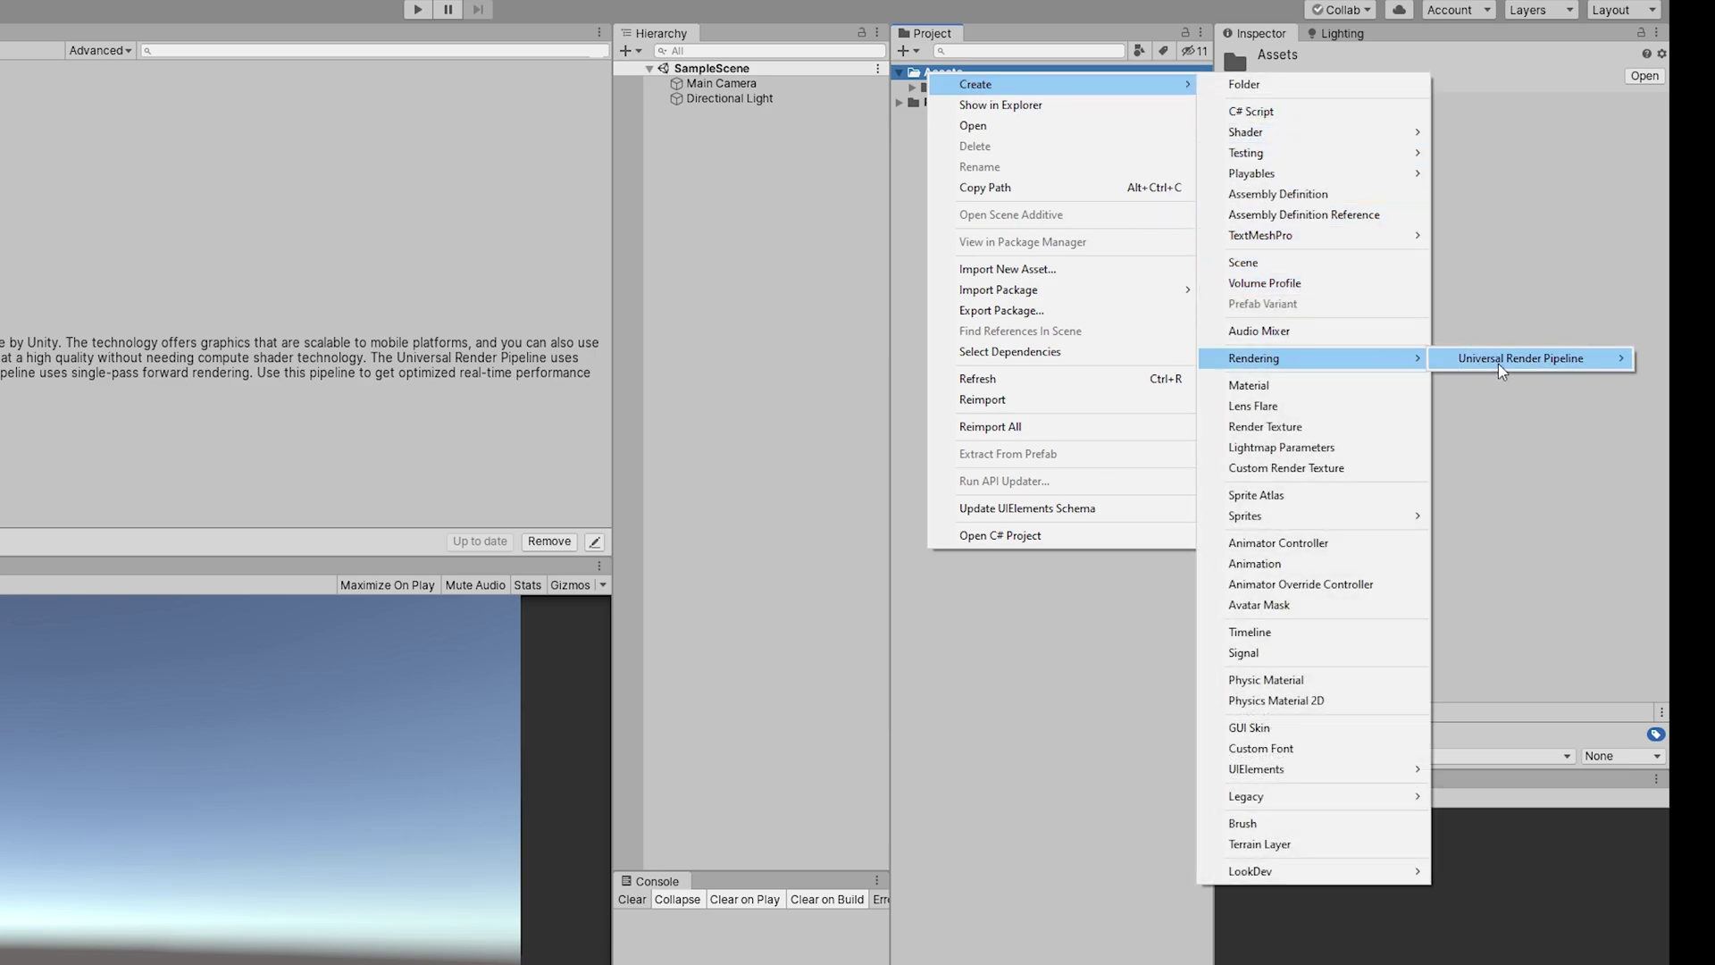
mouse_move(1494, 362)
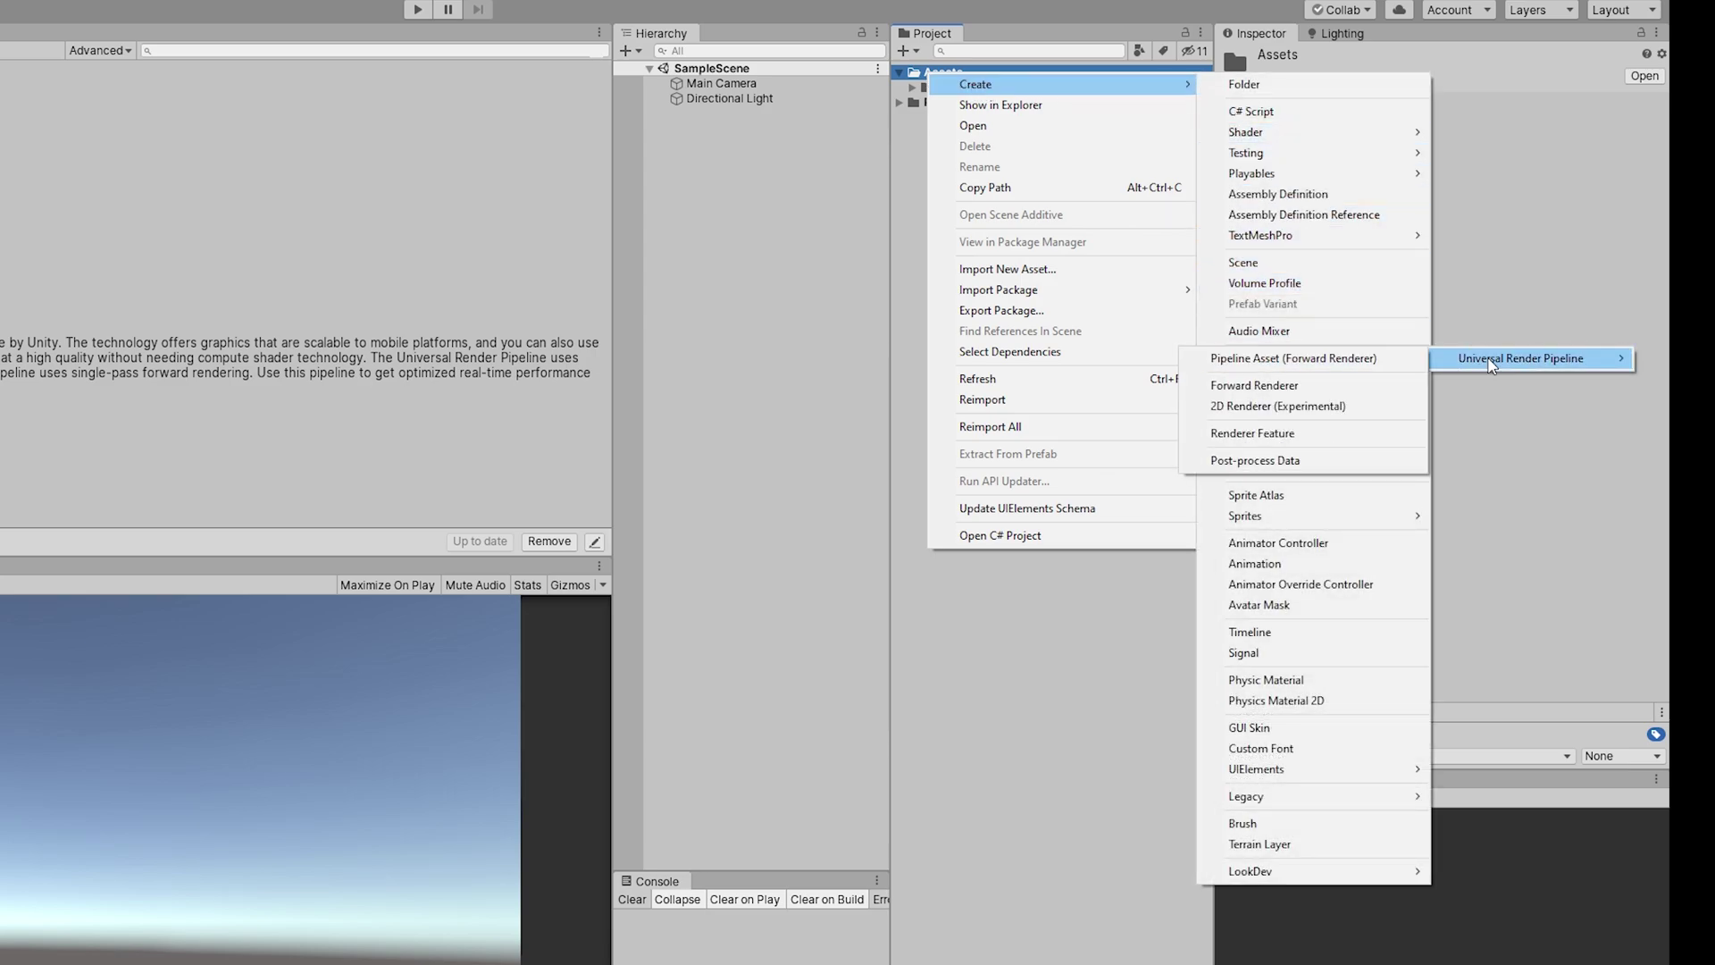
left_click(1402, 355)
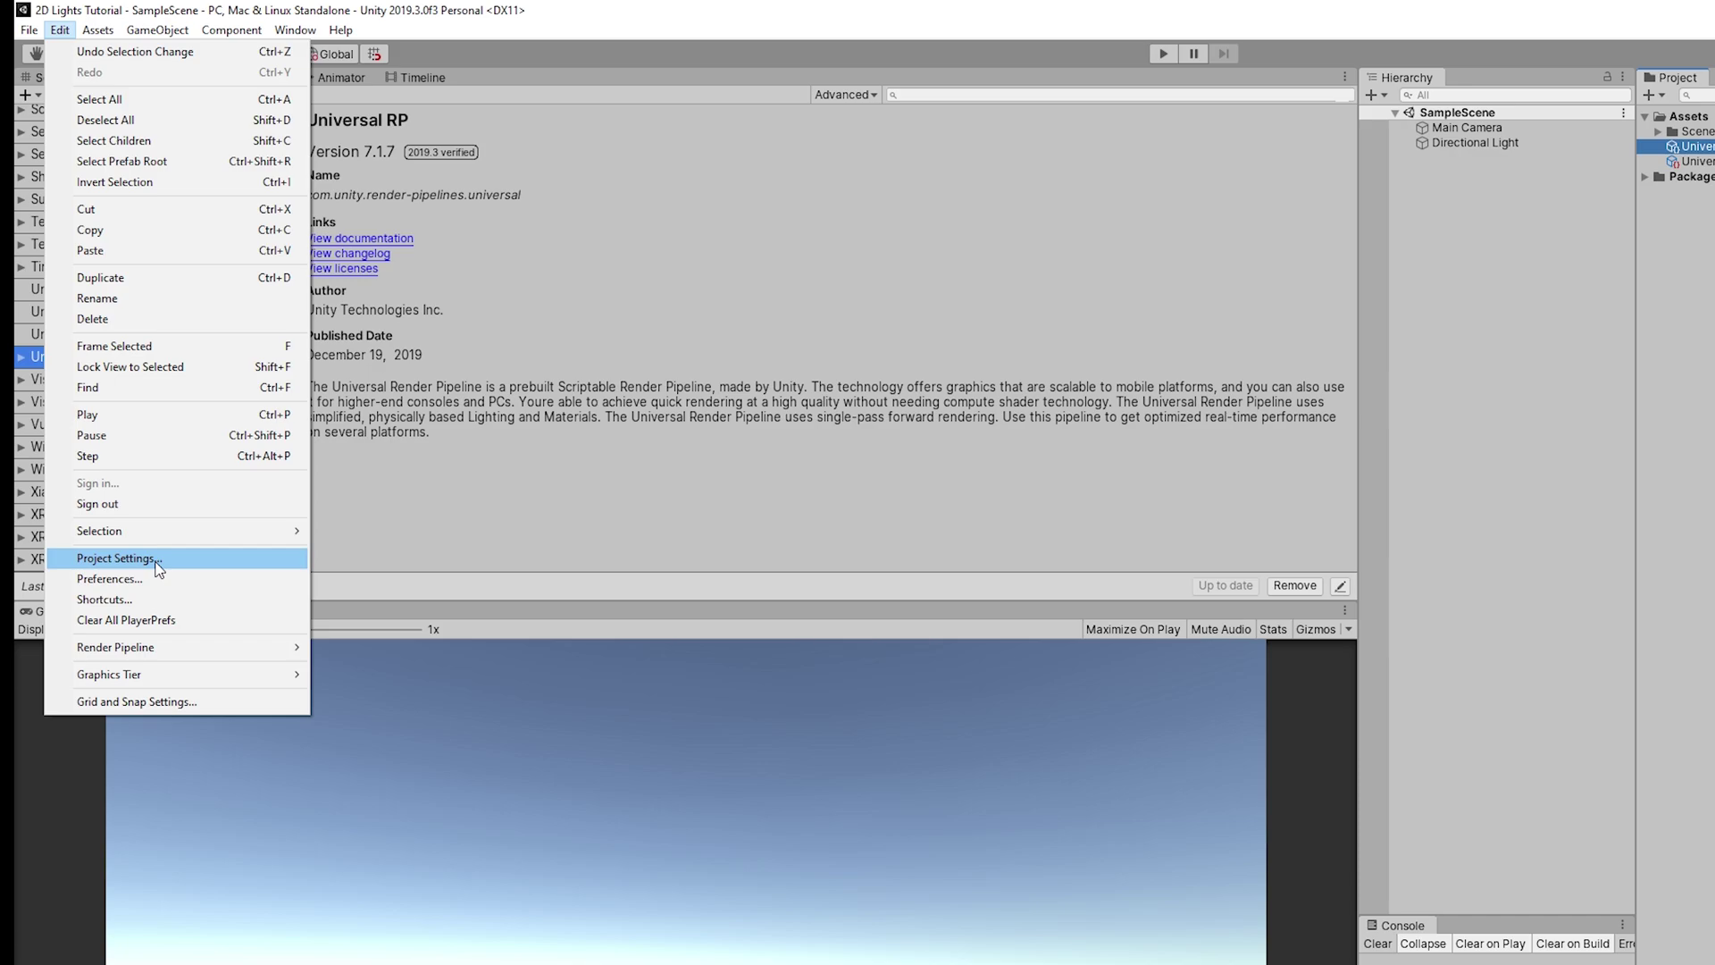
left_click(158, 561)
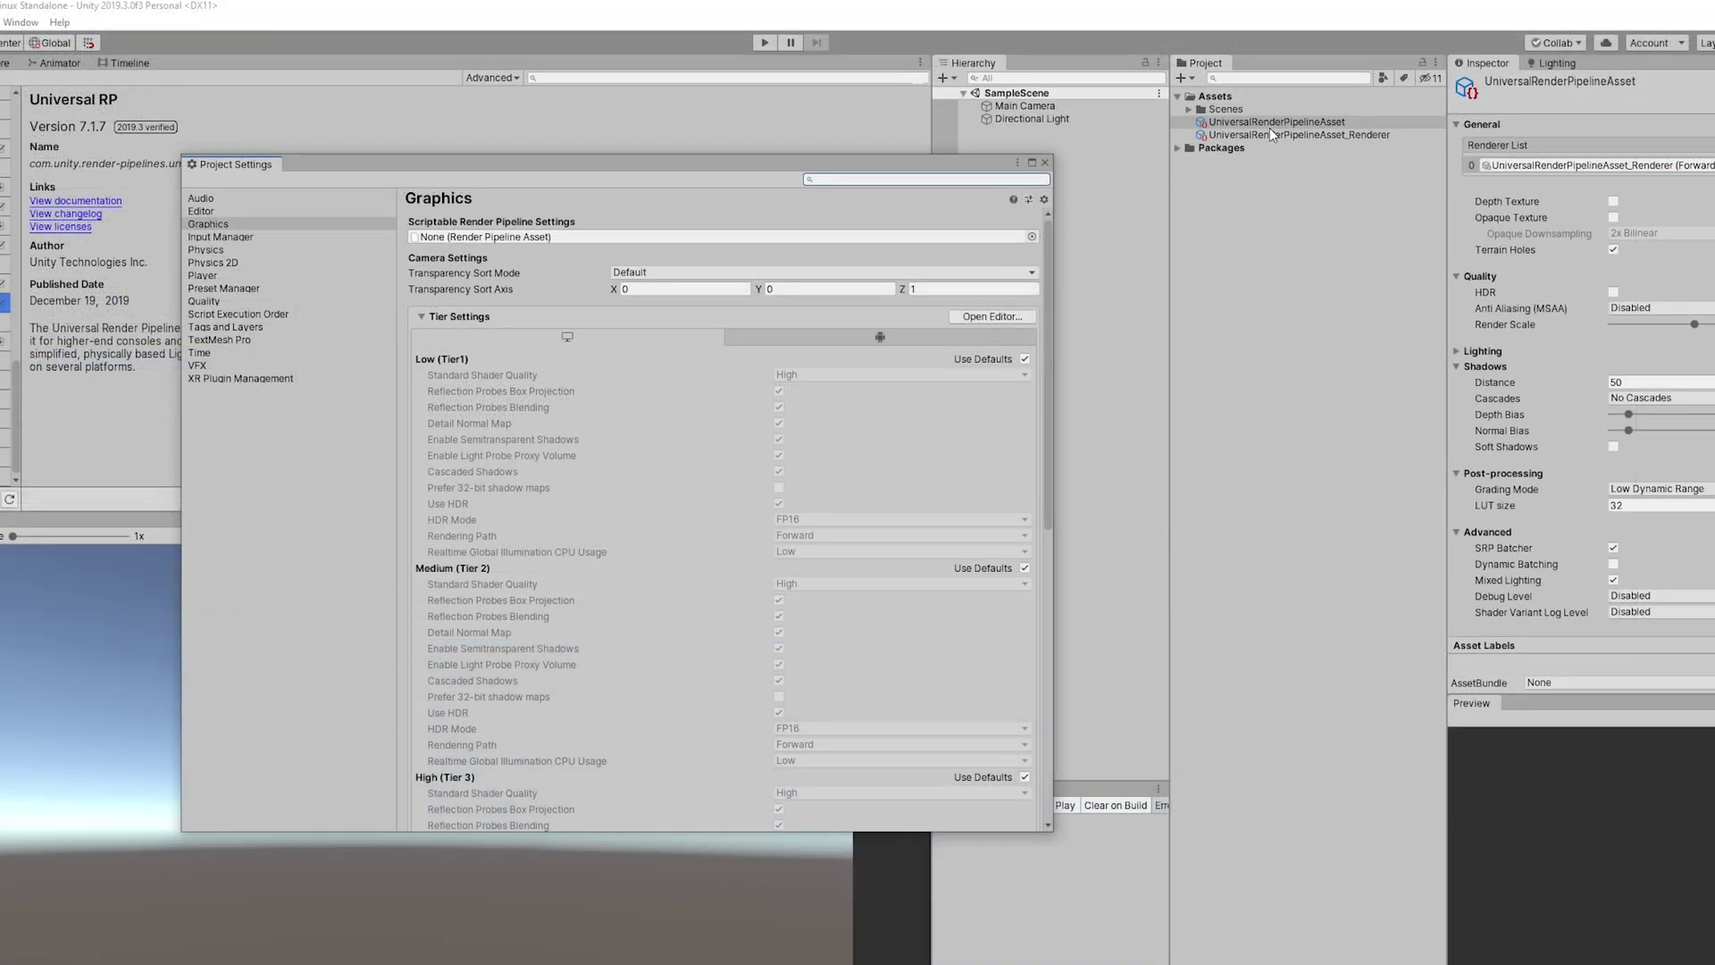
left_click_drag(1273, 124, 679, 237)
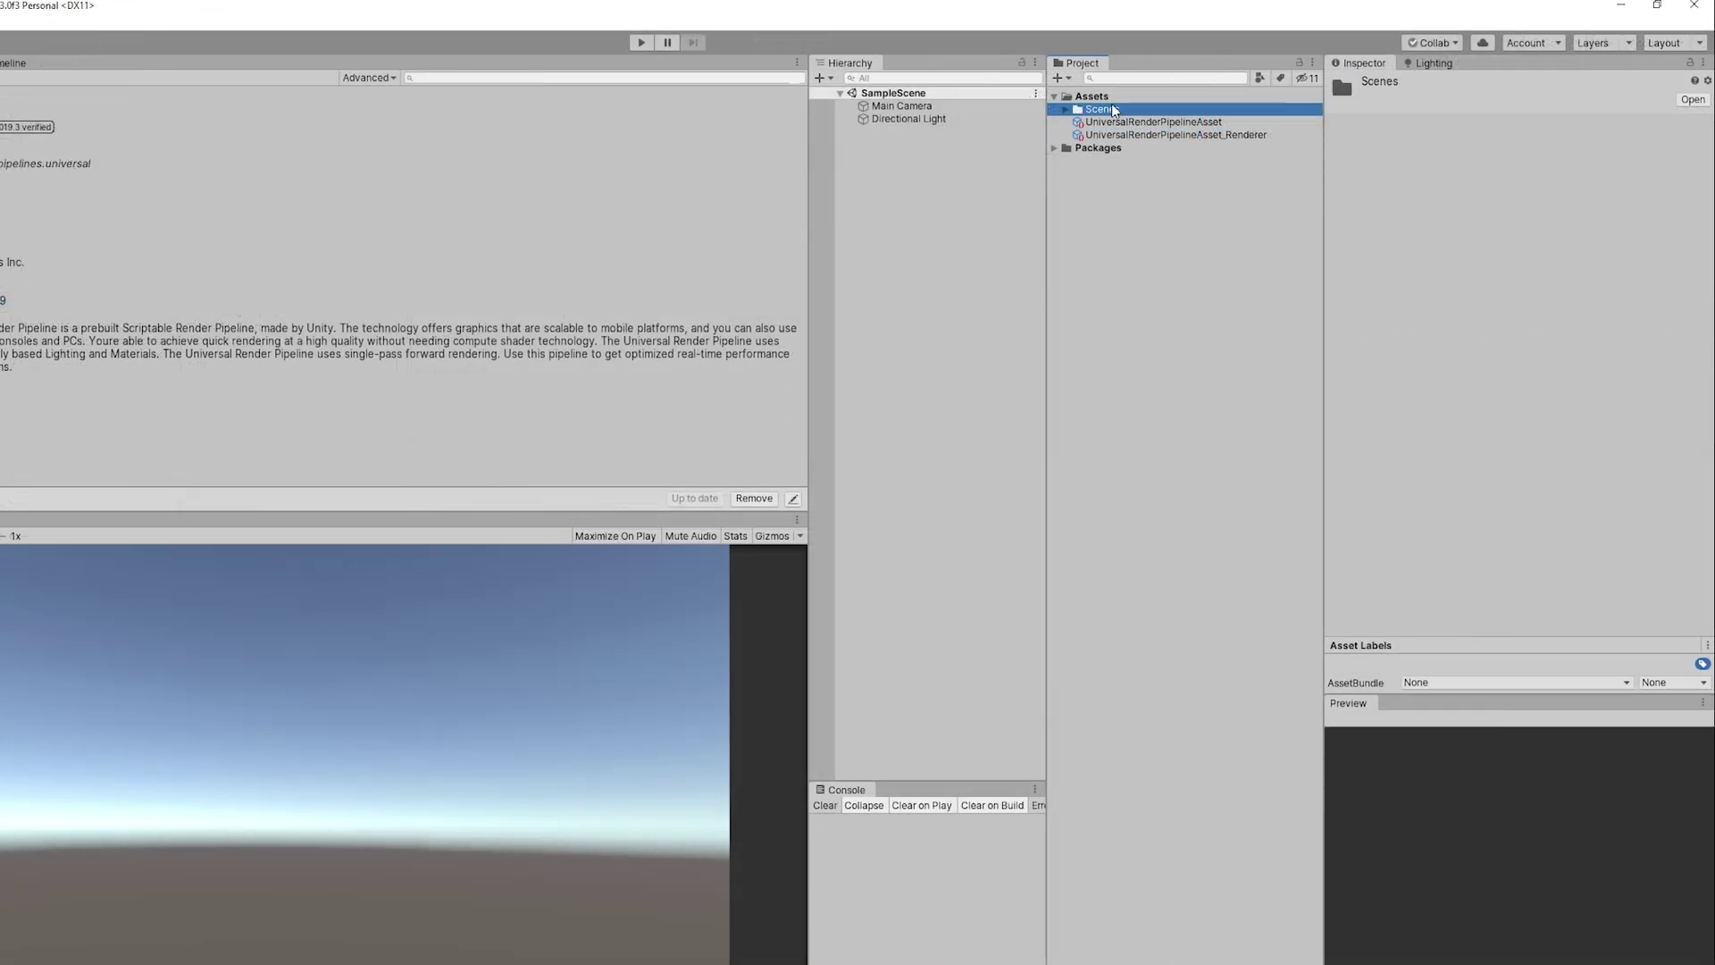
Create a new 2D Renderer Data asset in the Assets folder.
right_click(1112, 97)
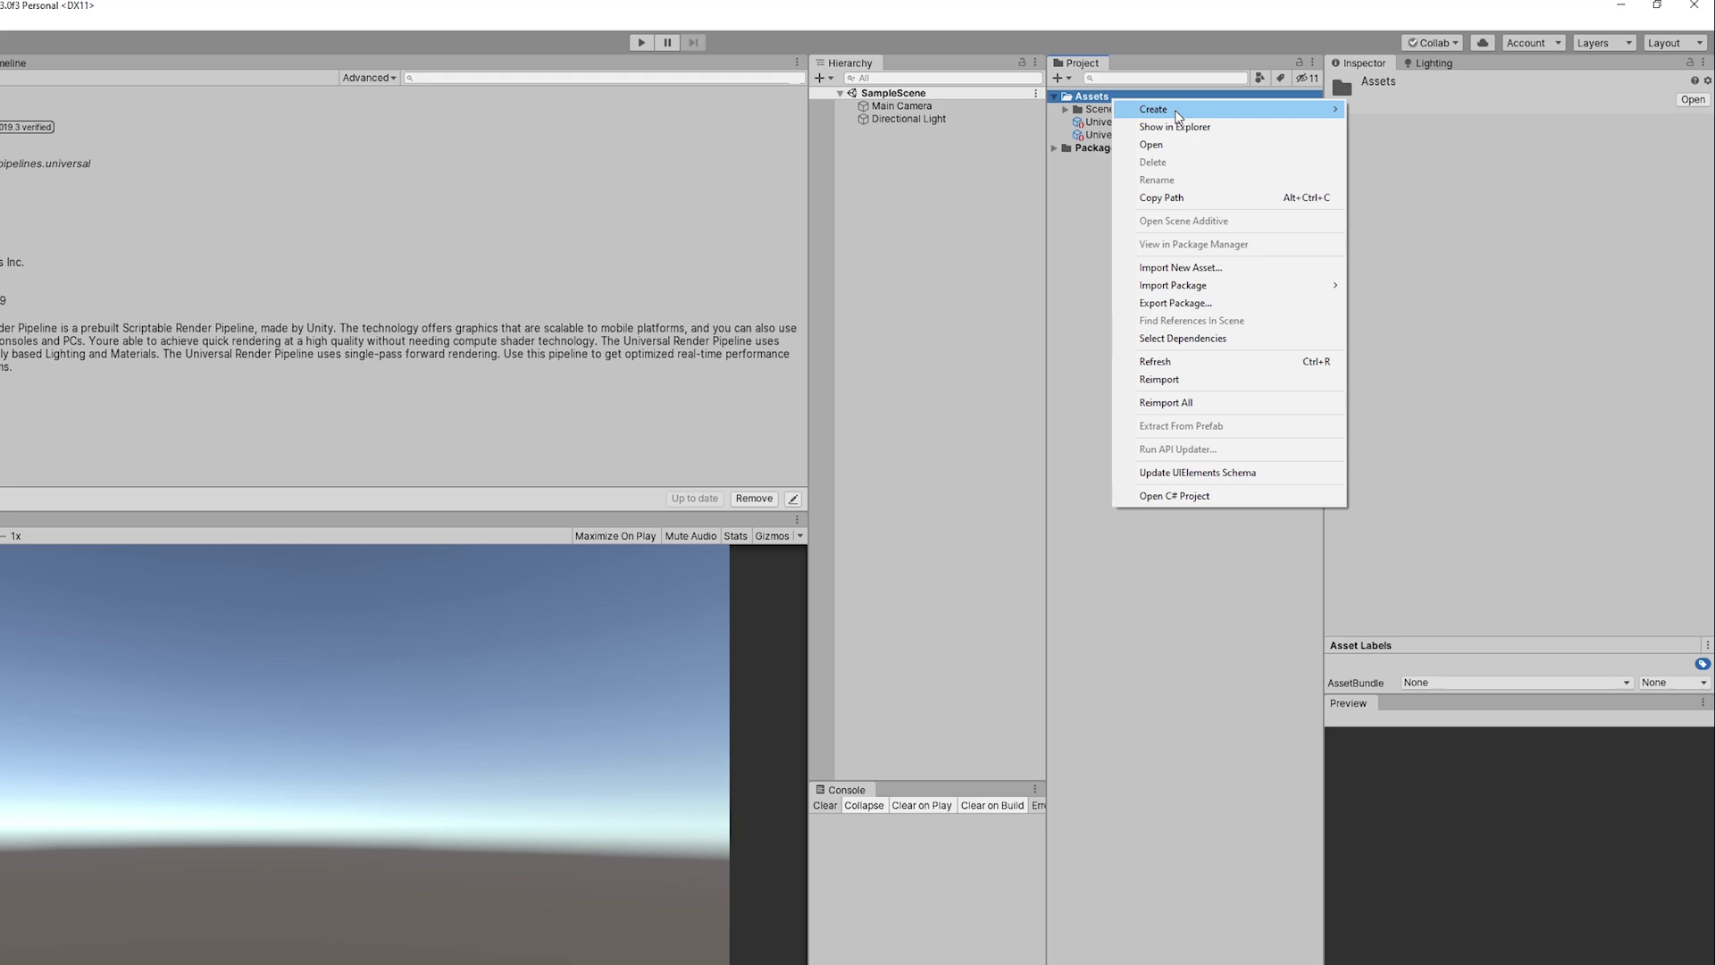
mouse_move(1179, 109)
mouse_move(1420, 345)
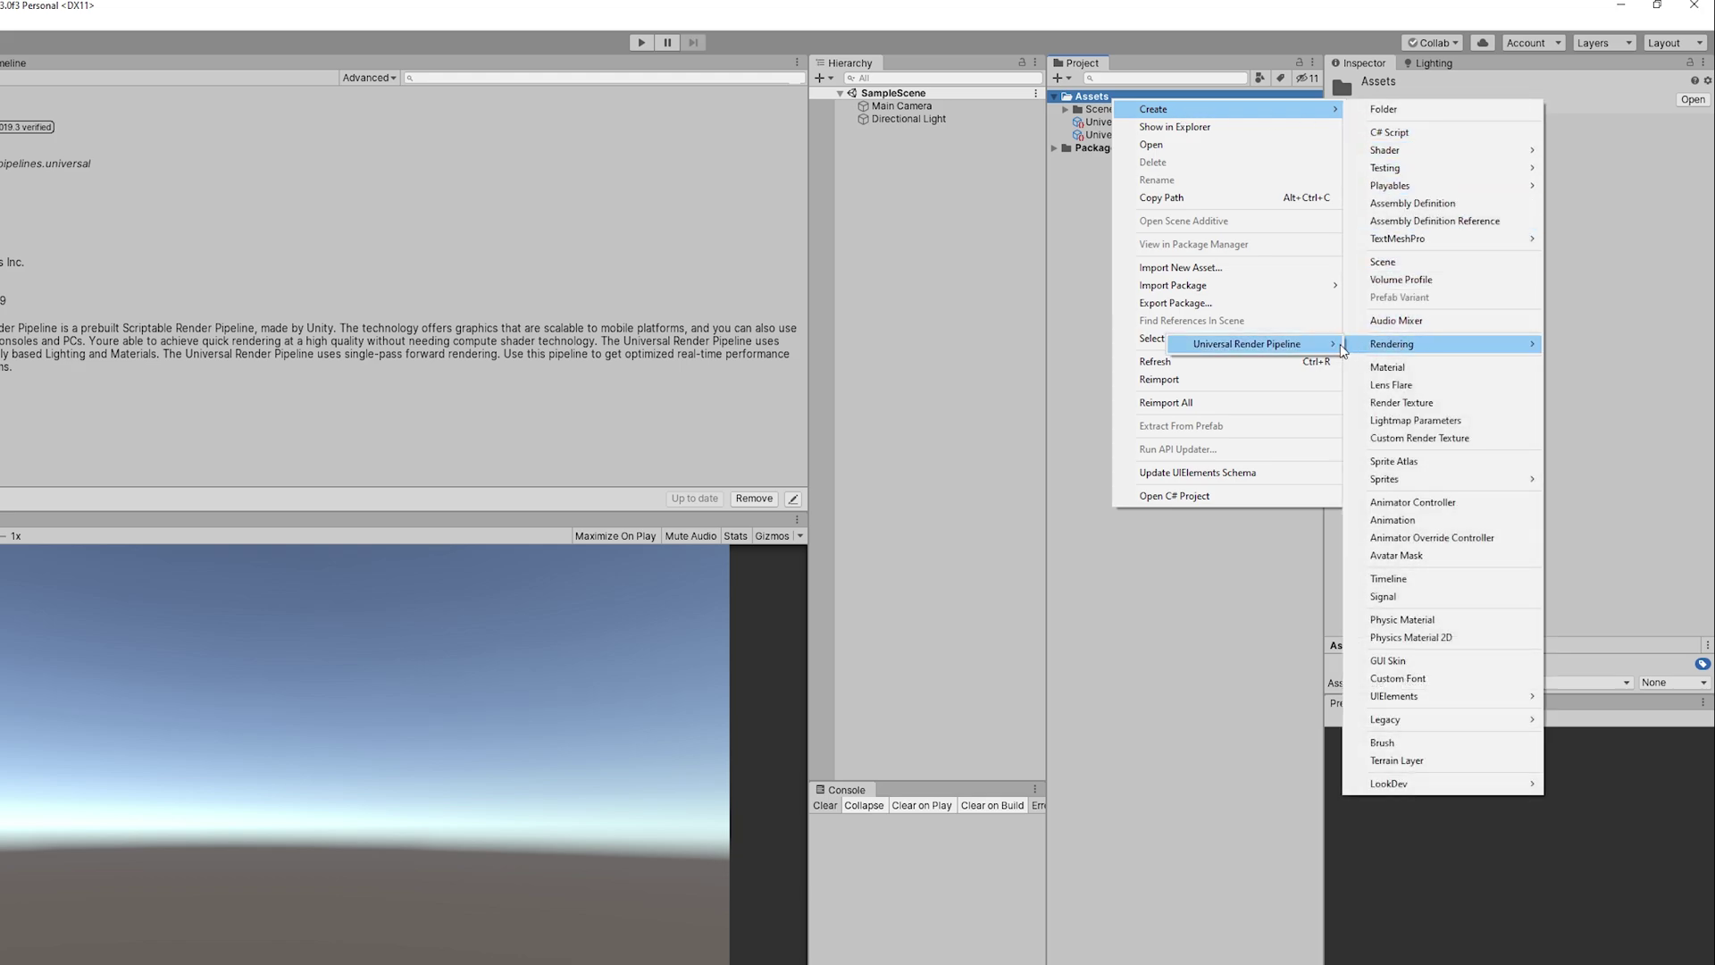
mouse_move(1340, 345)
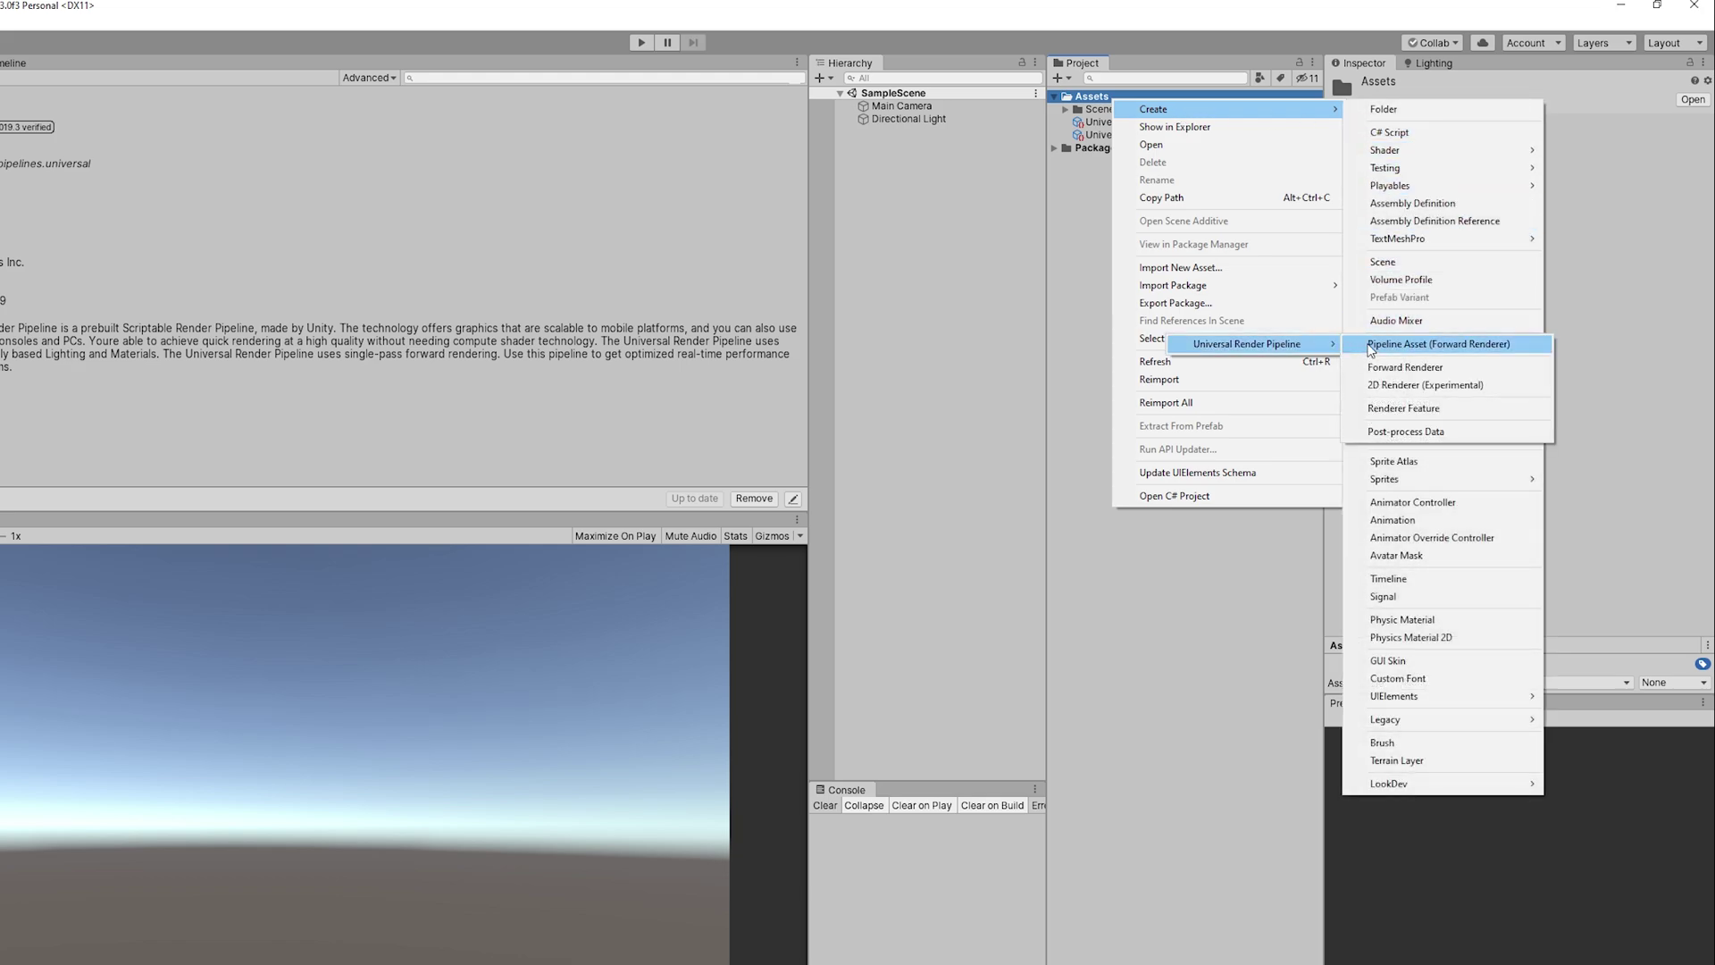
left_click(1447, 386)
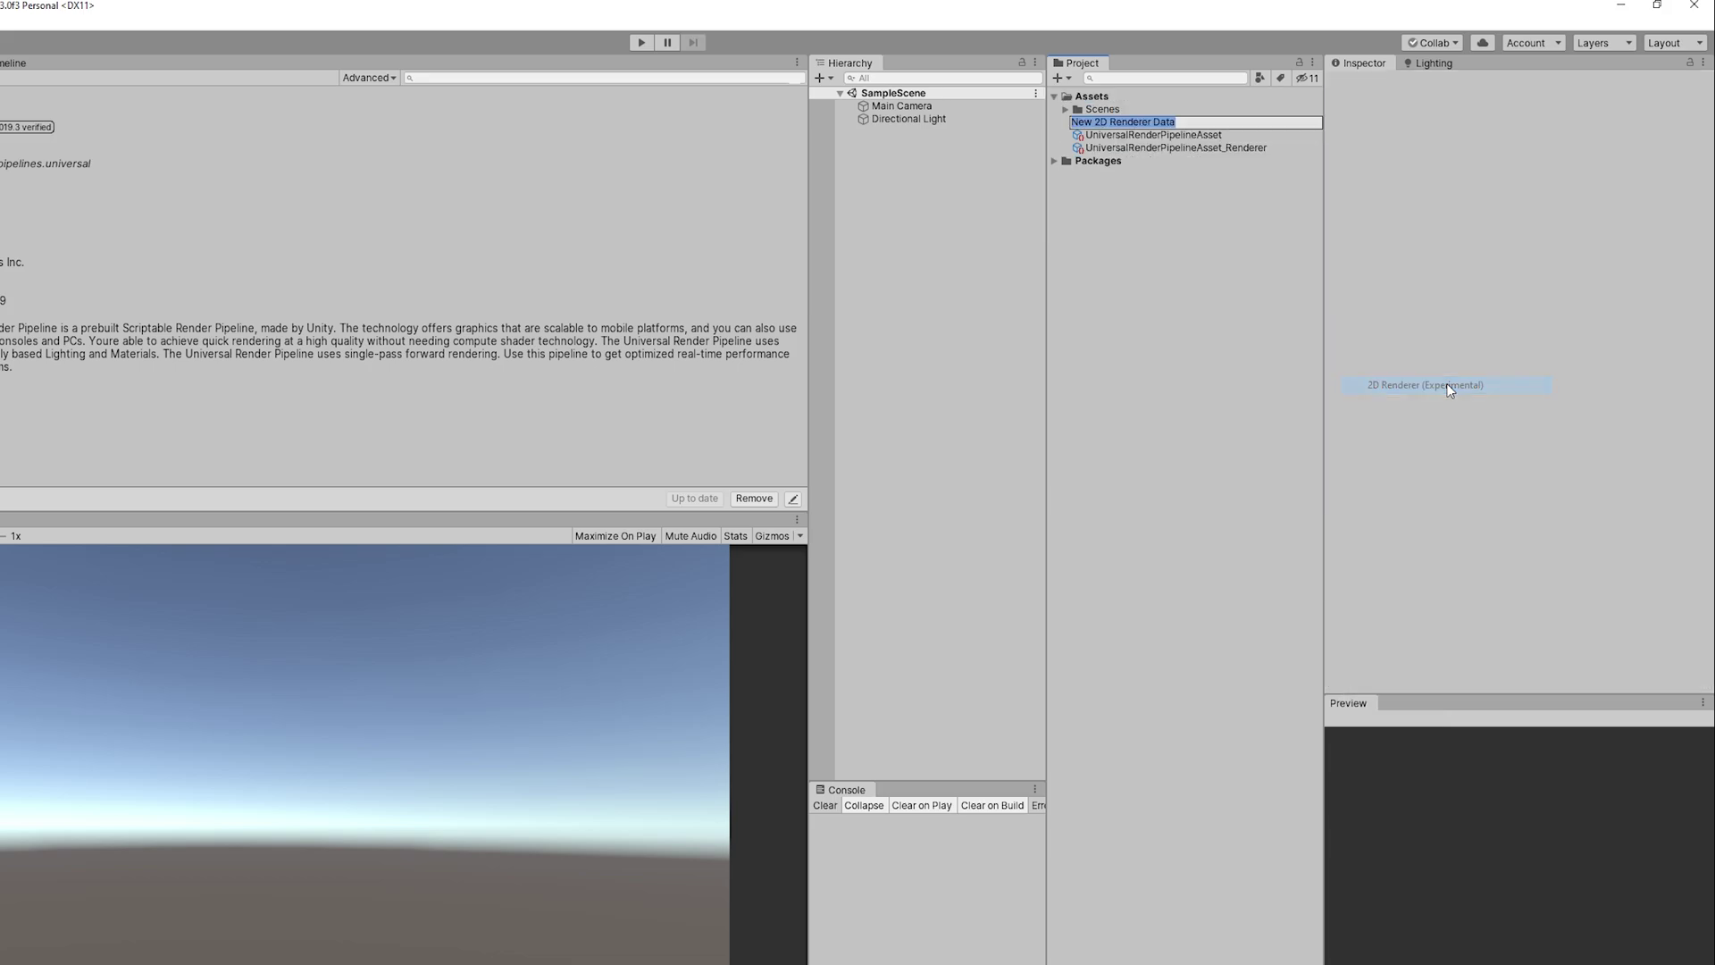
Put the 2D Renderer Data in the pipeline asset's Renderer List and remove the forward renderer.
left_click(1130, 133)
left_click_drag(1141, 126, 1401, 170)
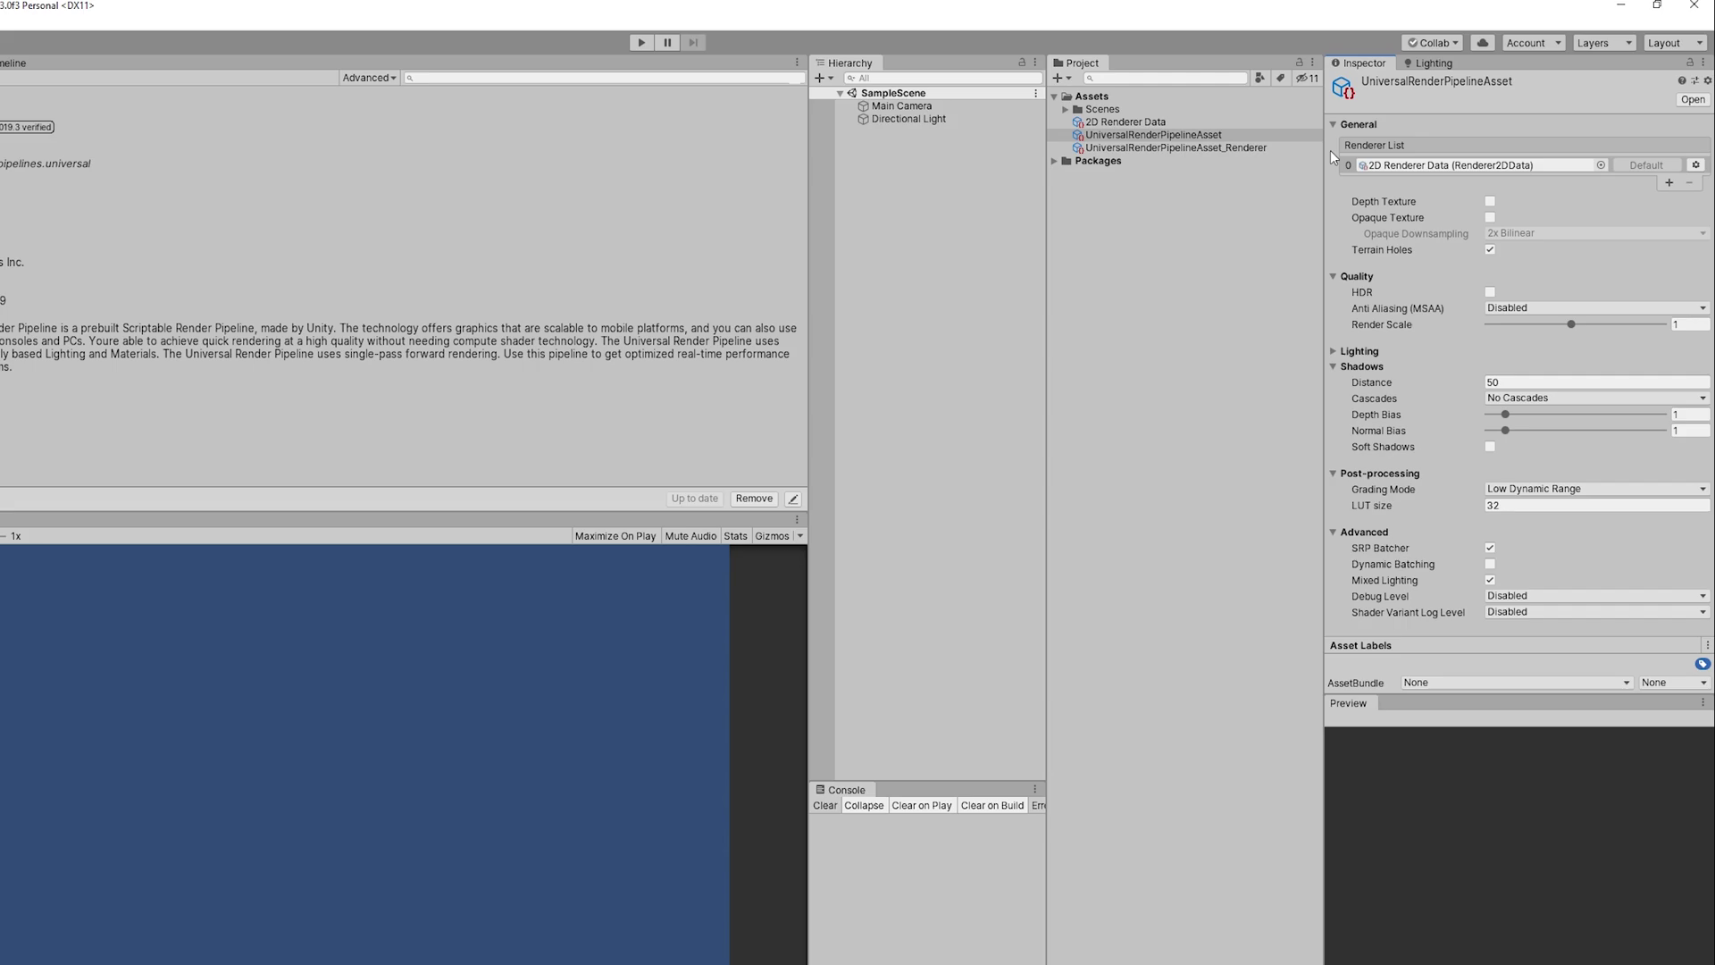
left_click(1203, 135)
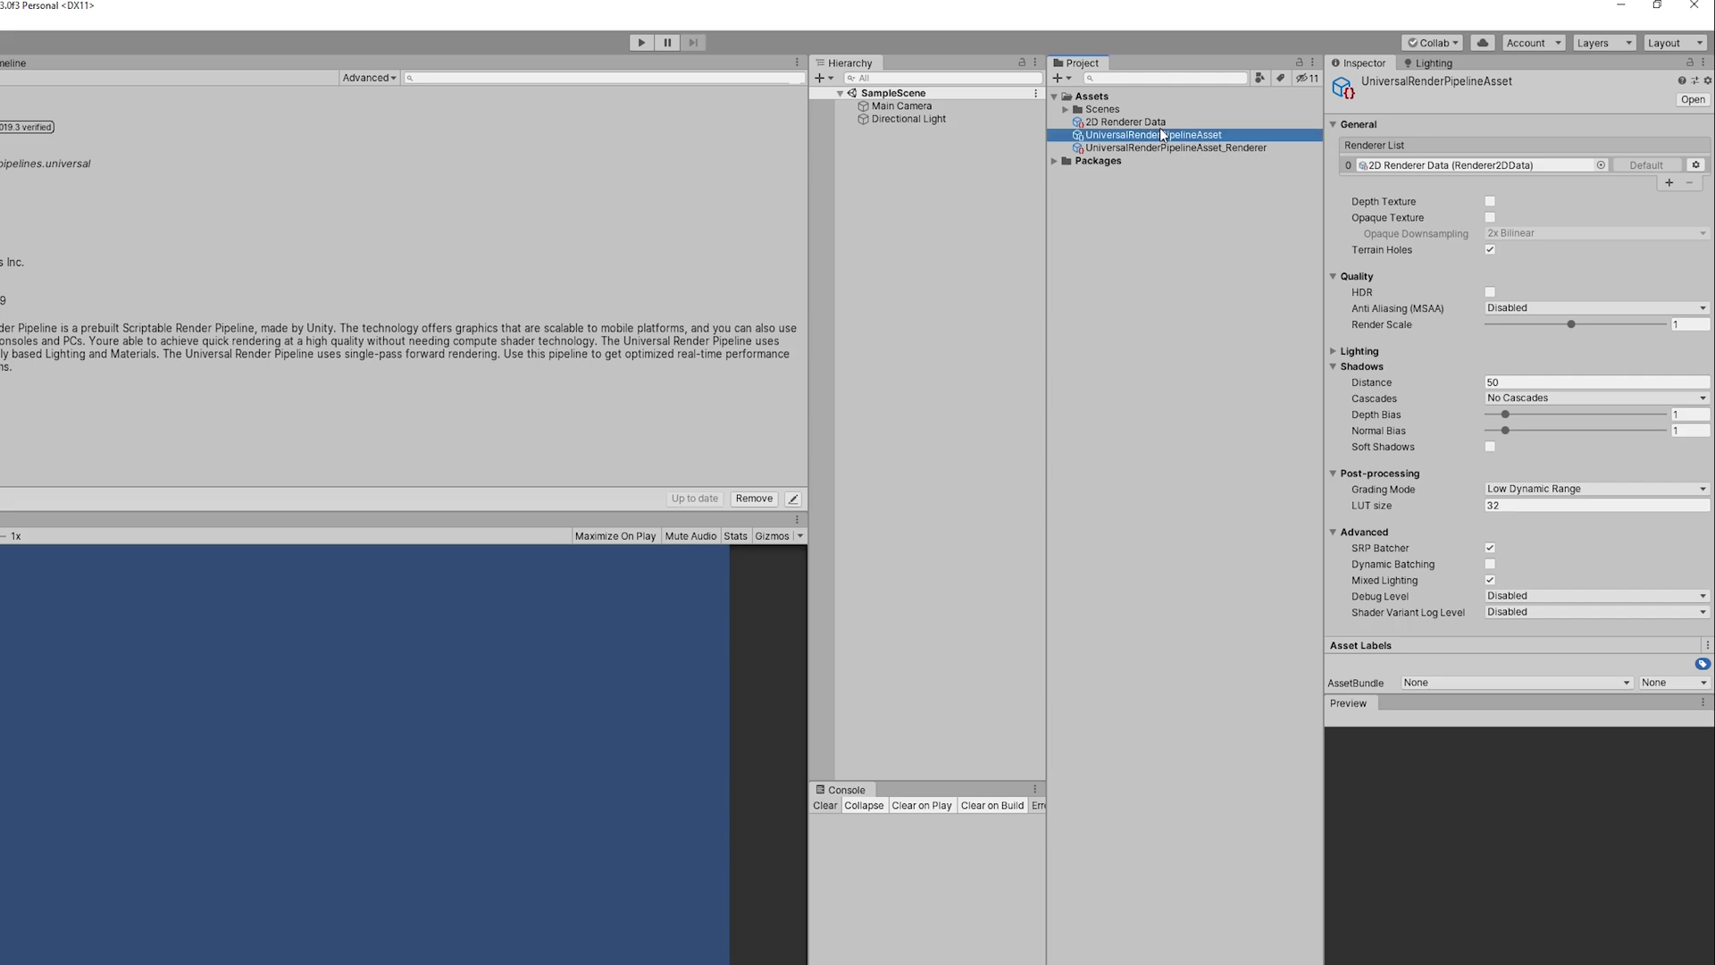
left_click(1169, 150)
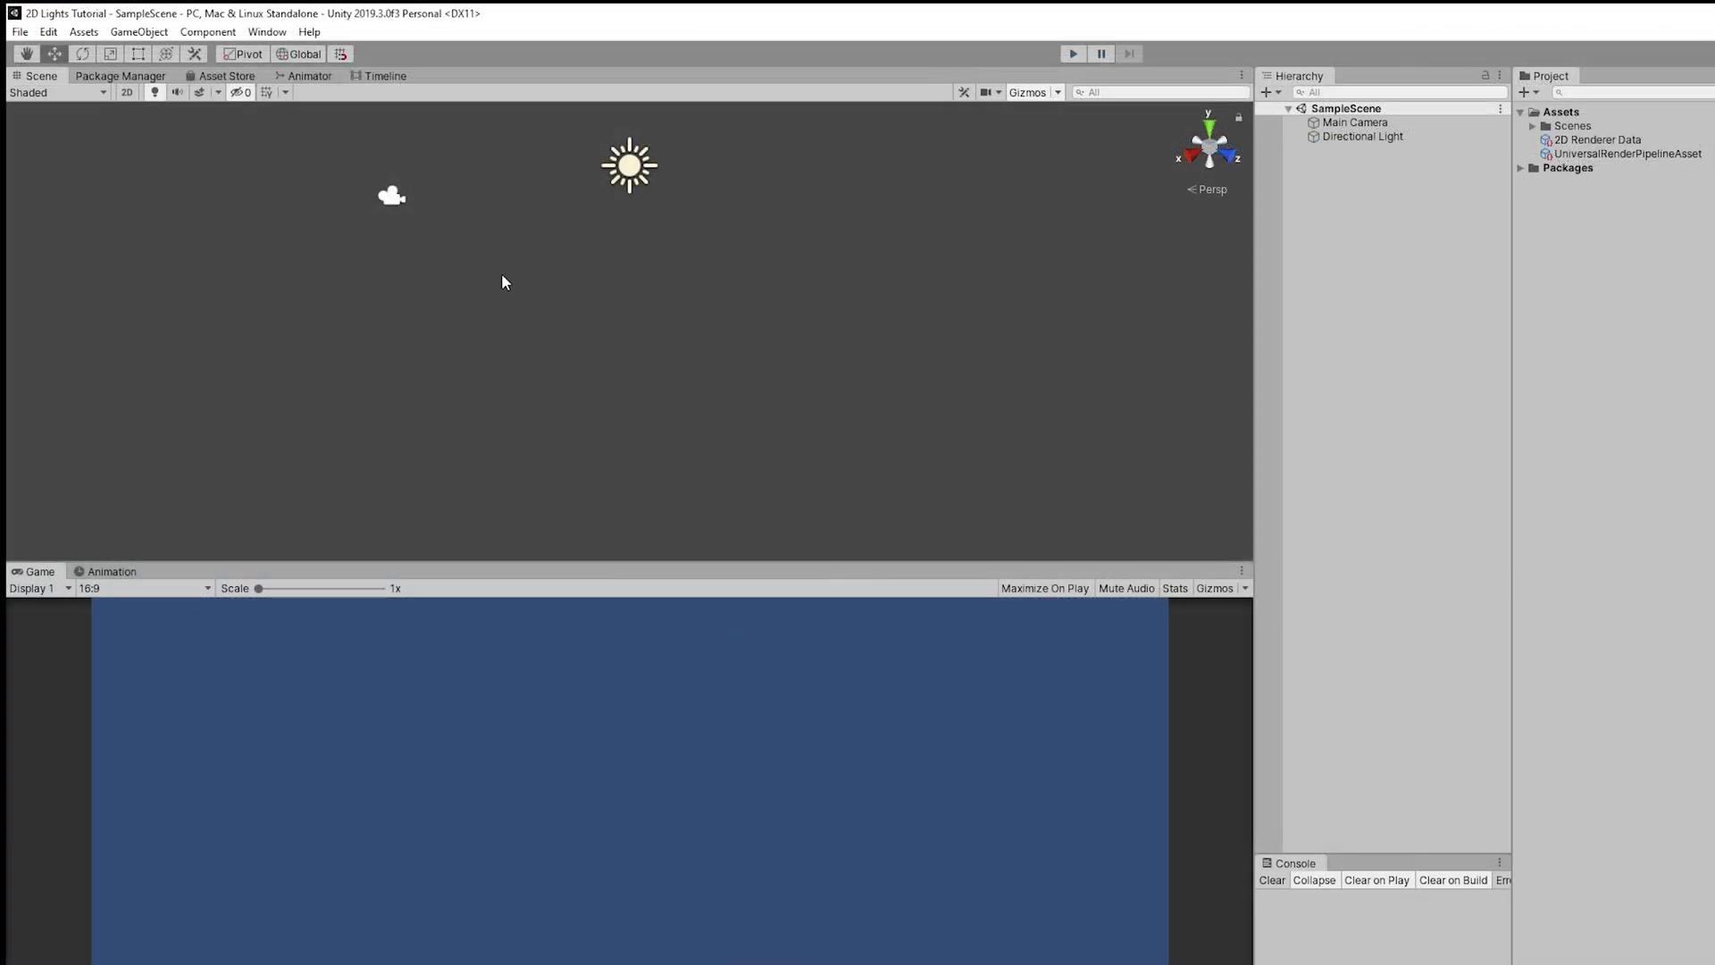
Upgrade the open scene to the 2D Renderer and confirm with Proceed.
left_click(89, 36)
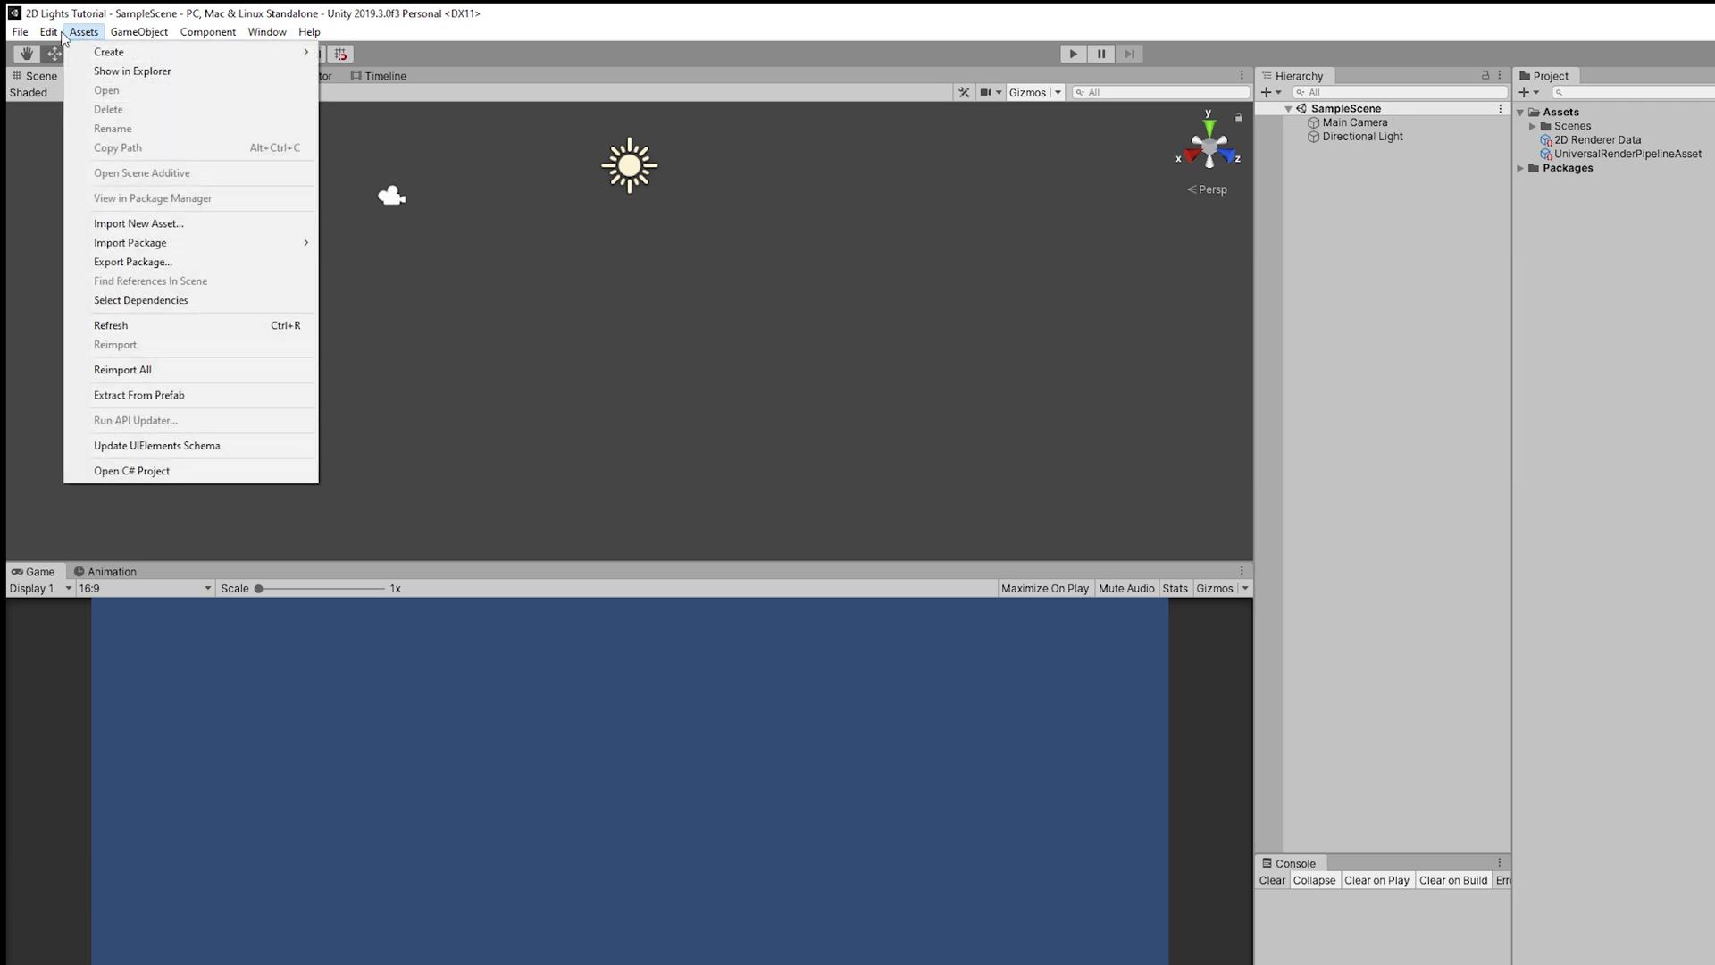
mouse_move(47, 34)
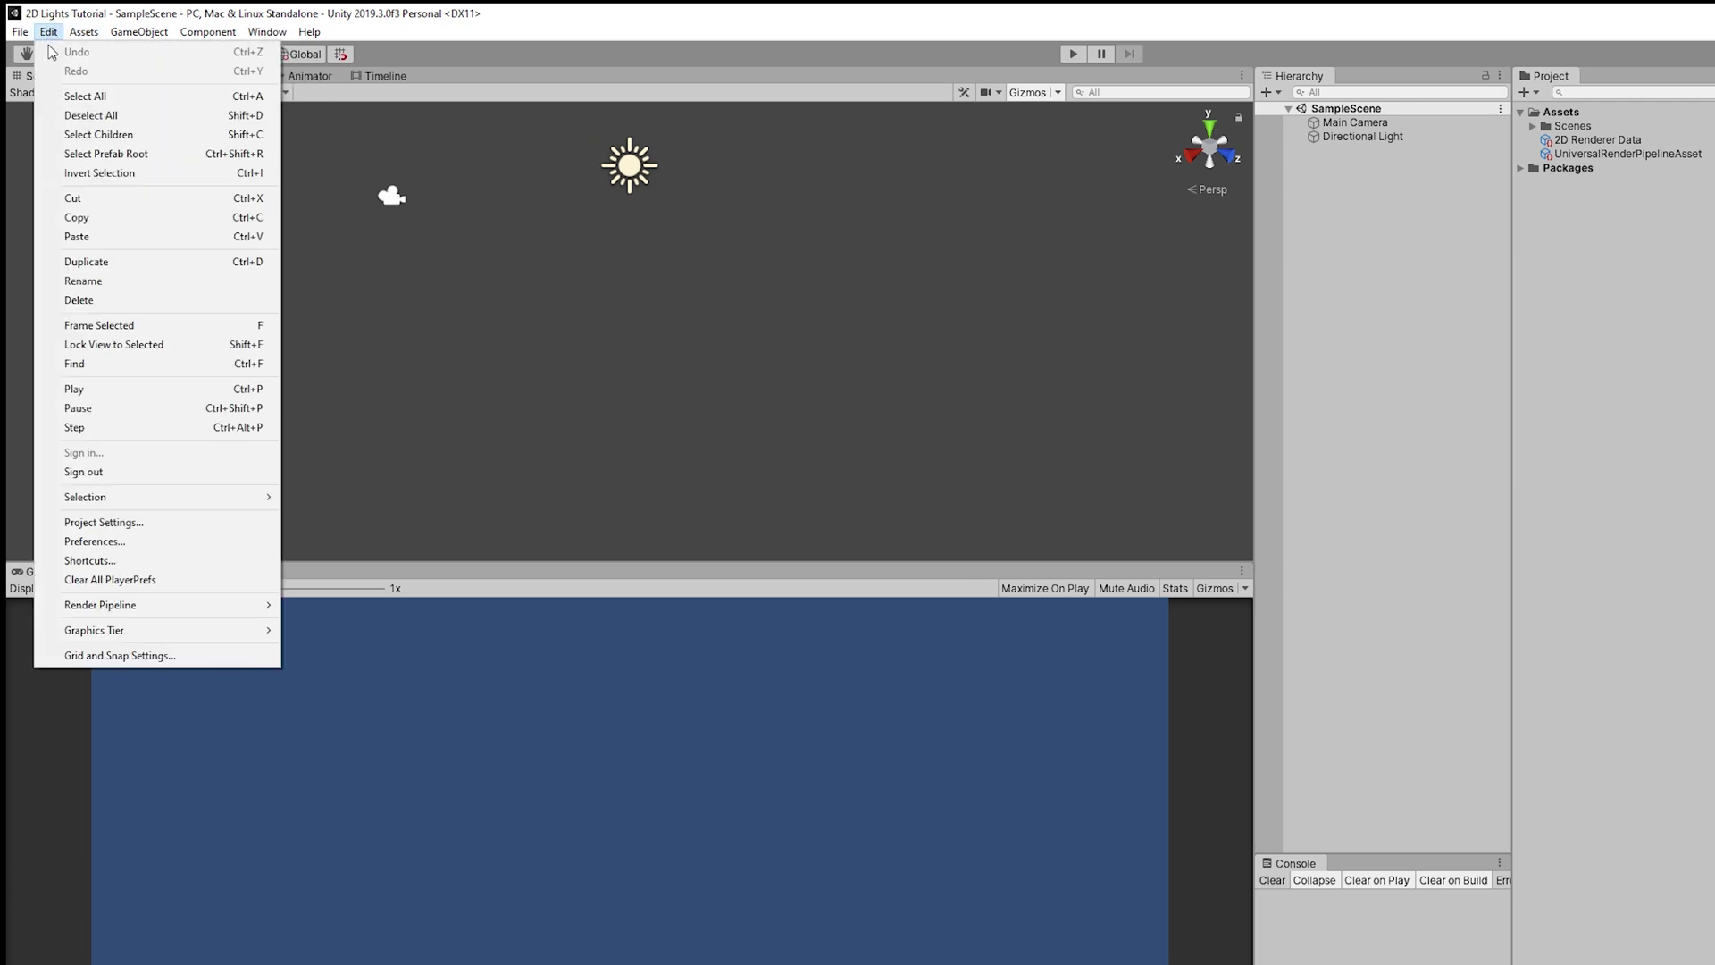
mouse_move(107, 616)
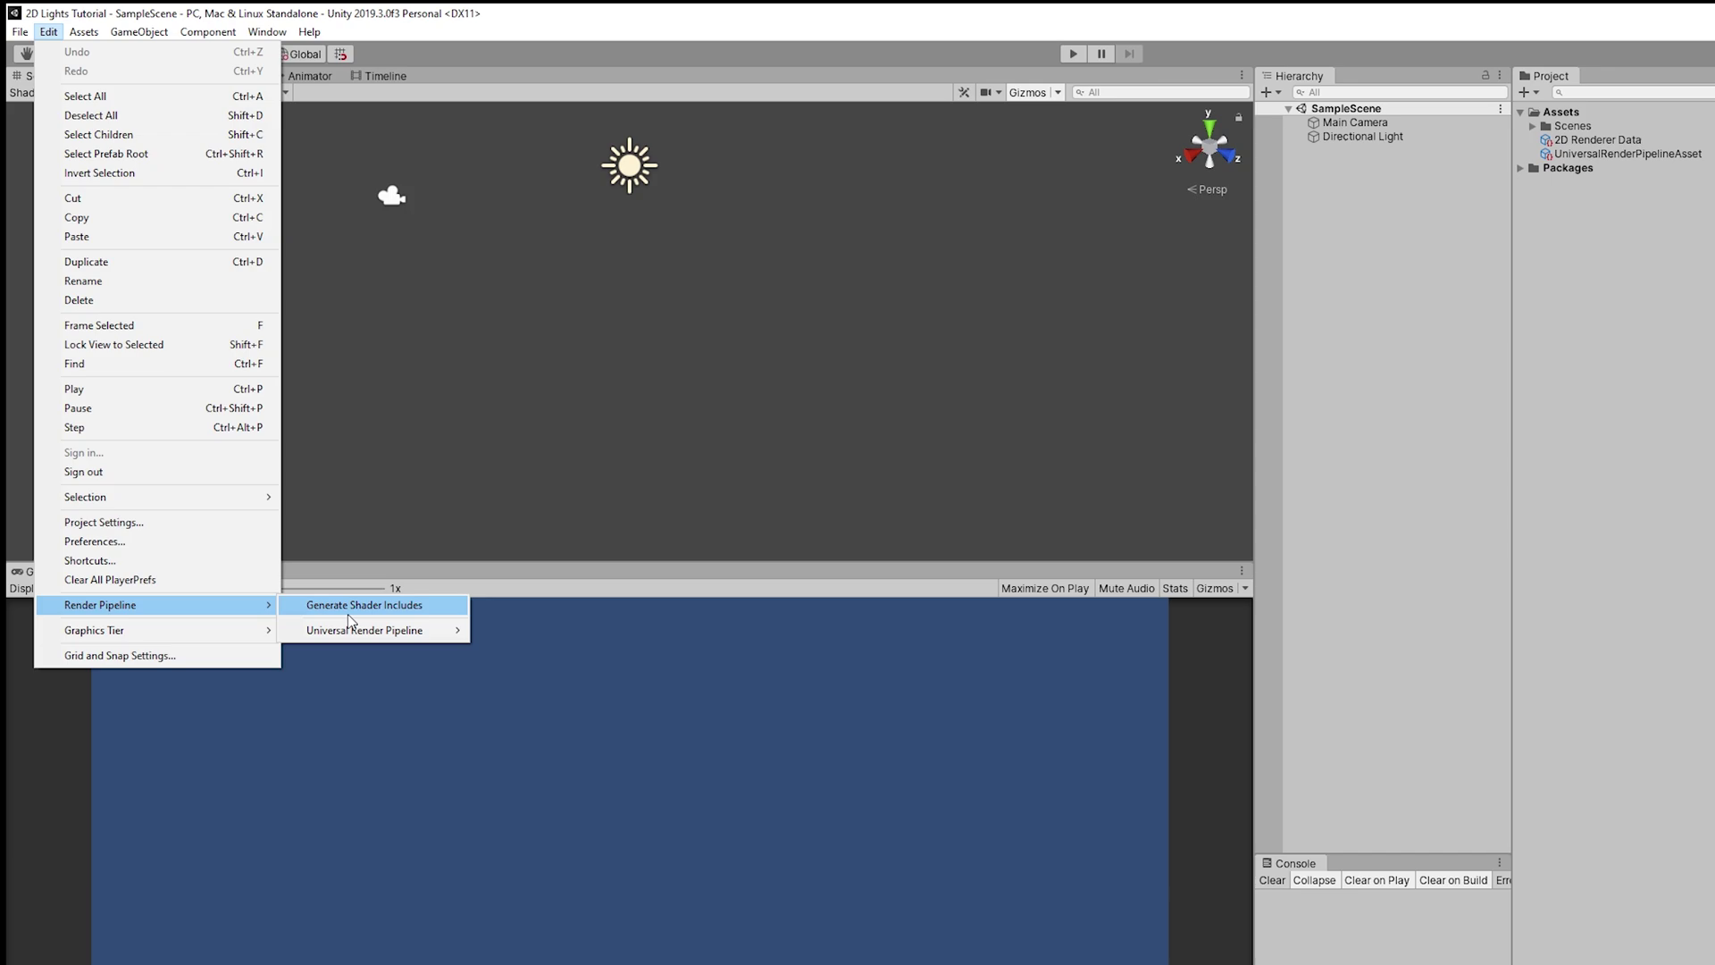
mouse_move(362, 633)
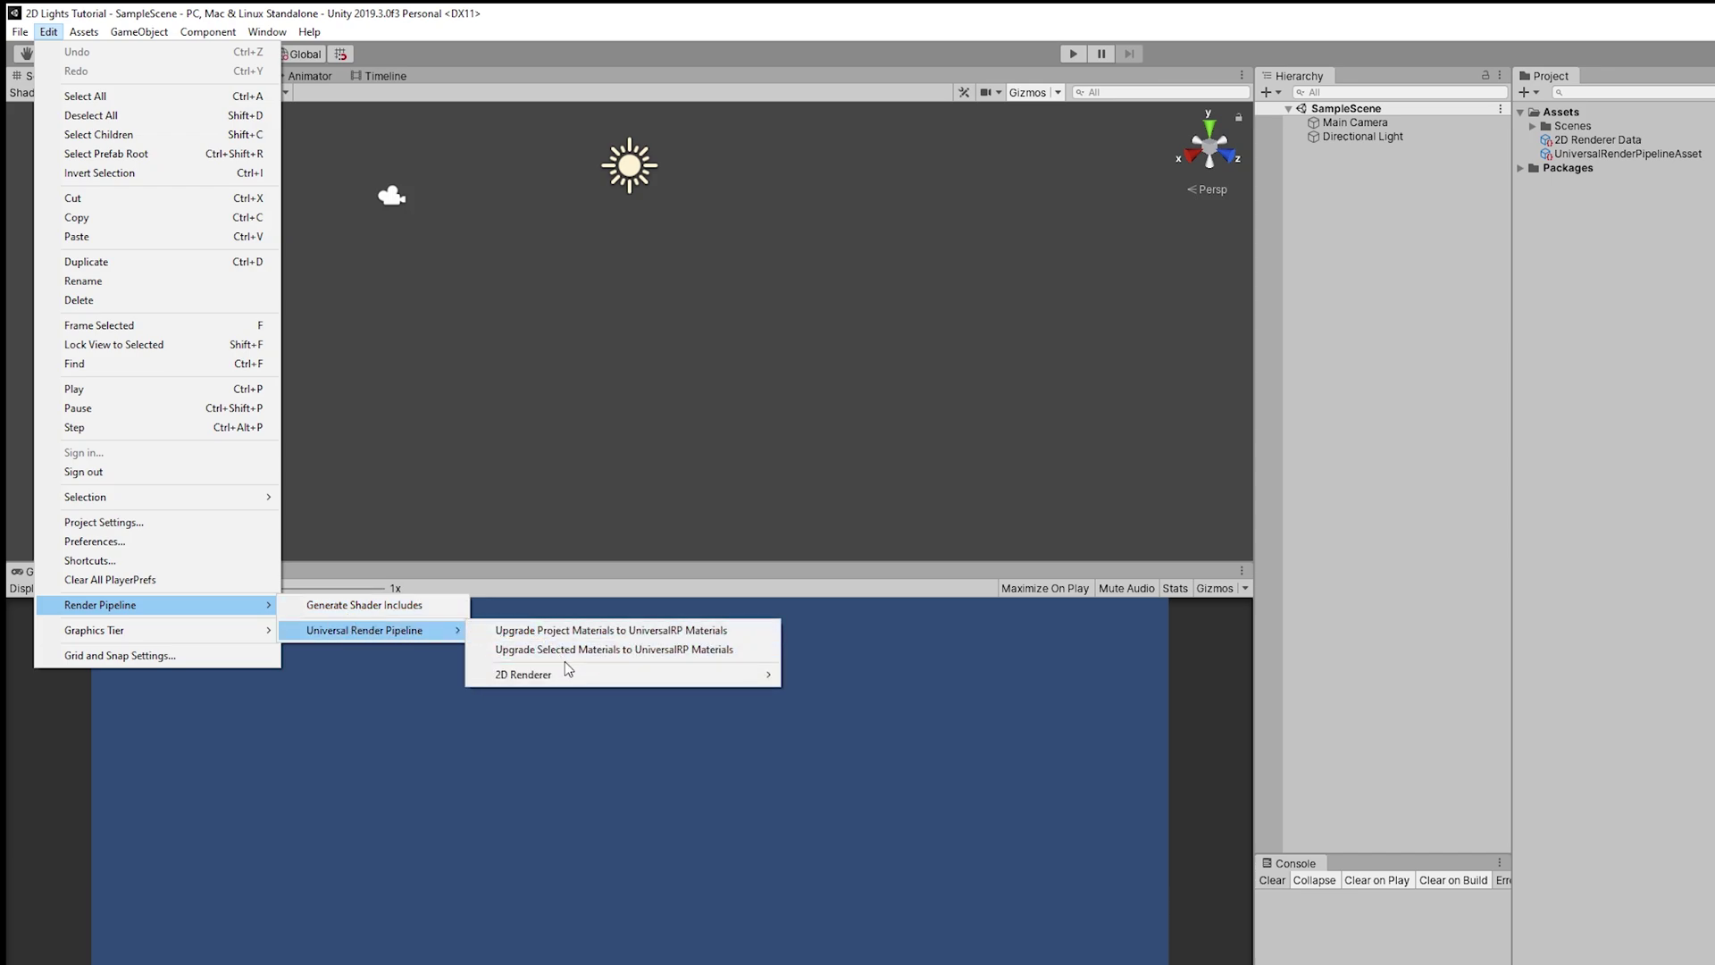
mouse_move(569, 674)
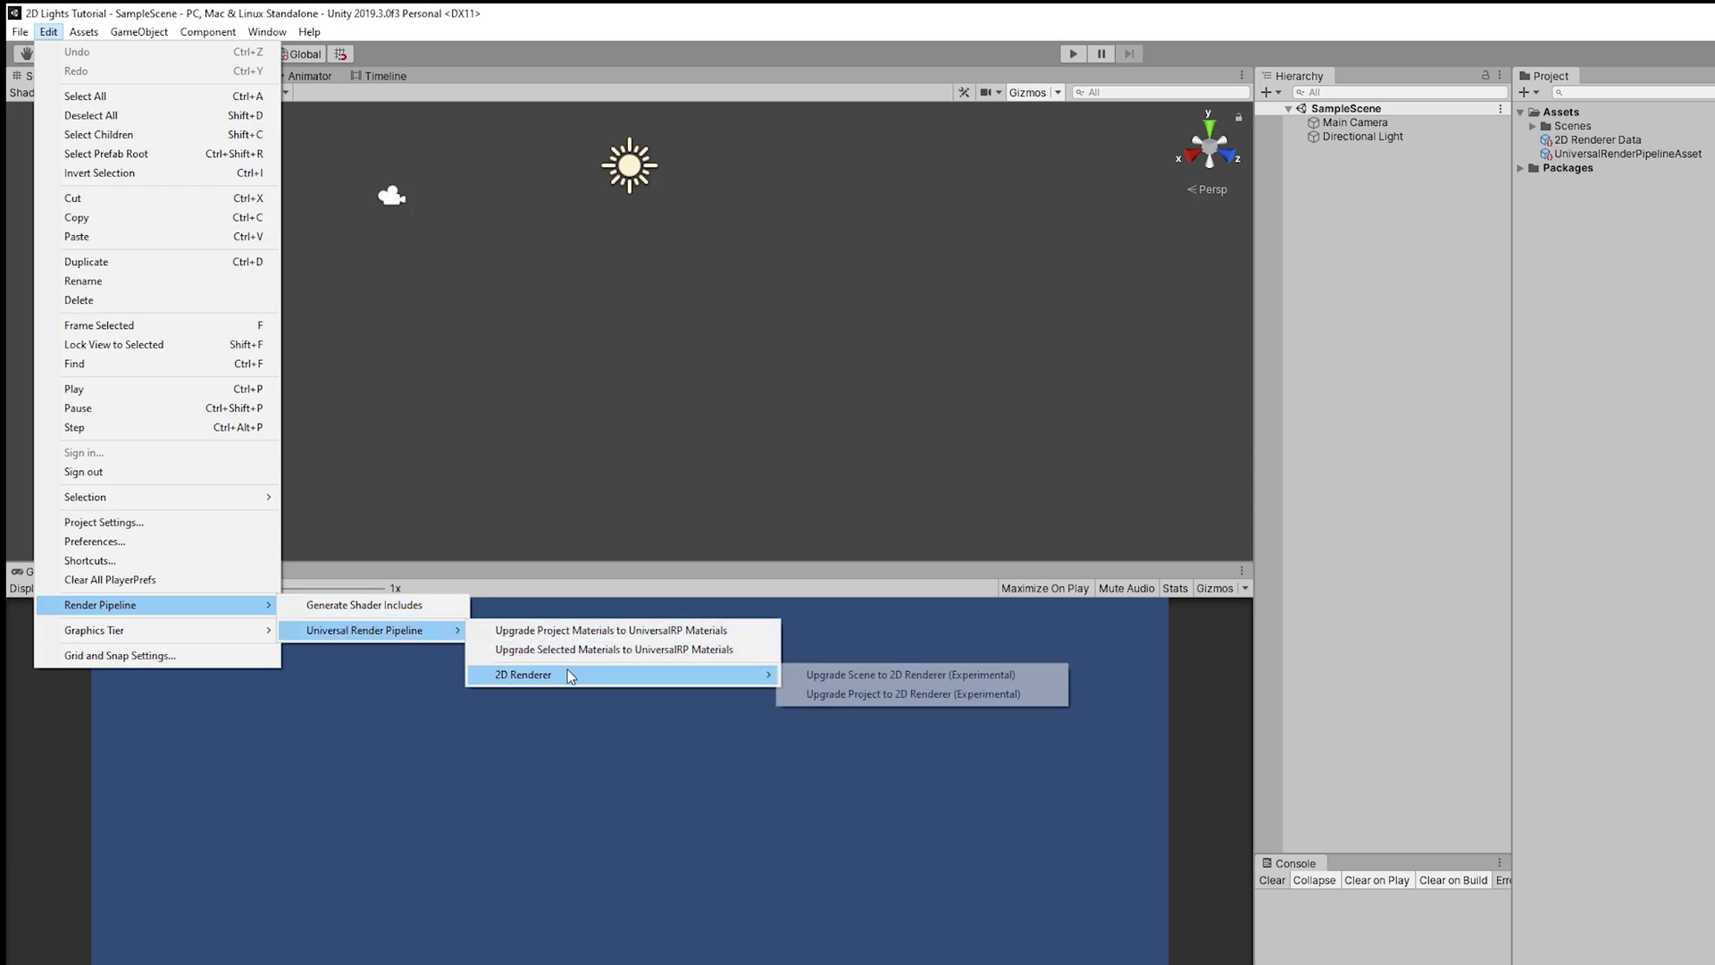
left_click(872, 677)
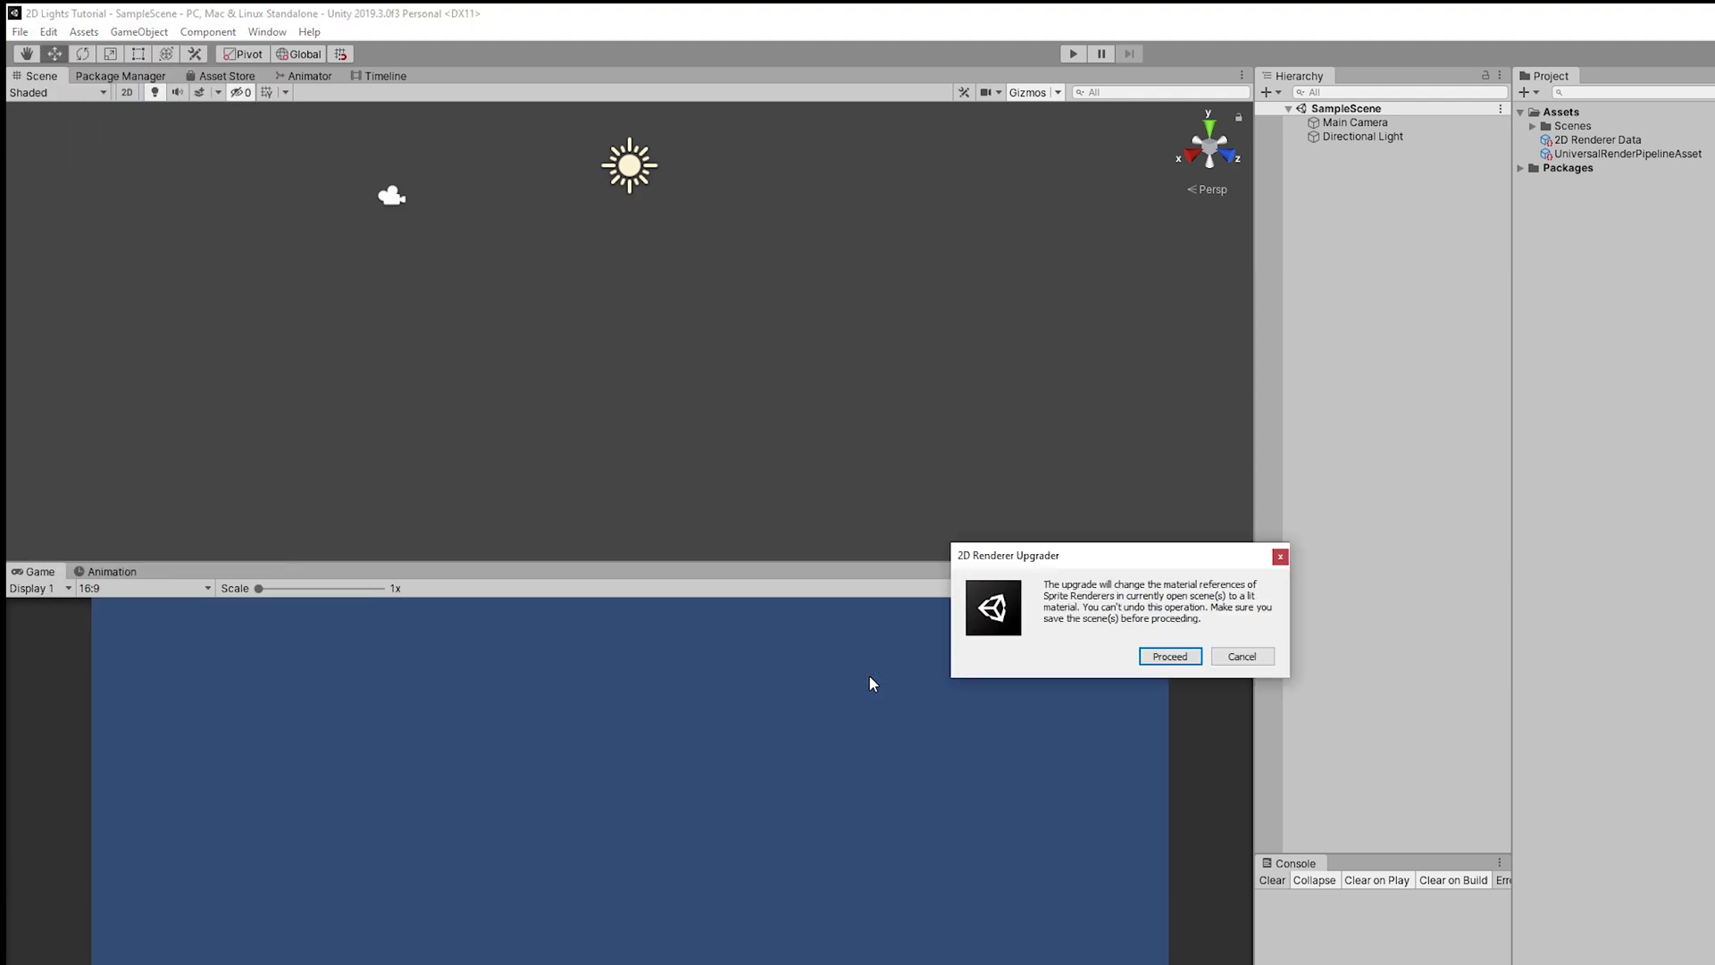
left_click(1171, 657)
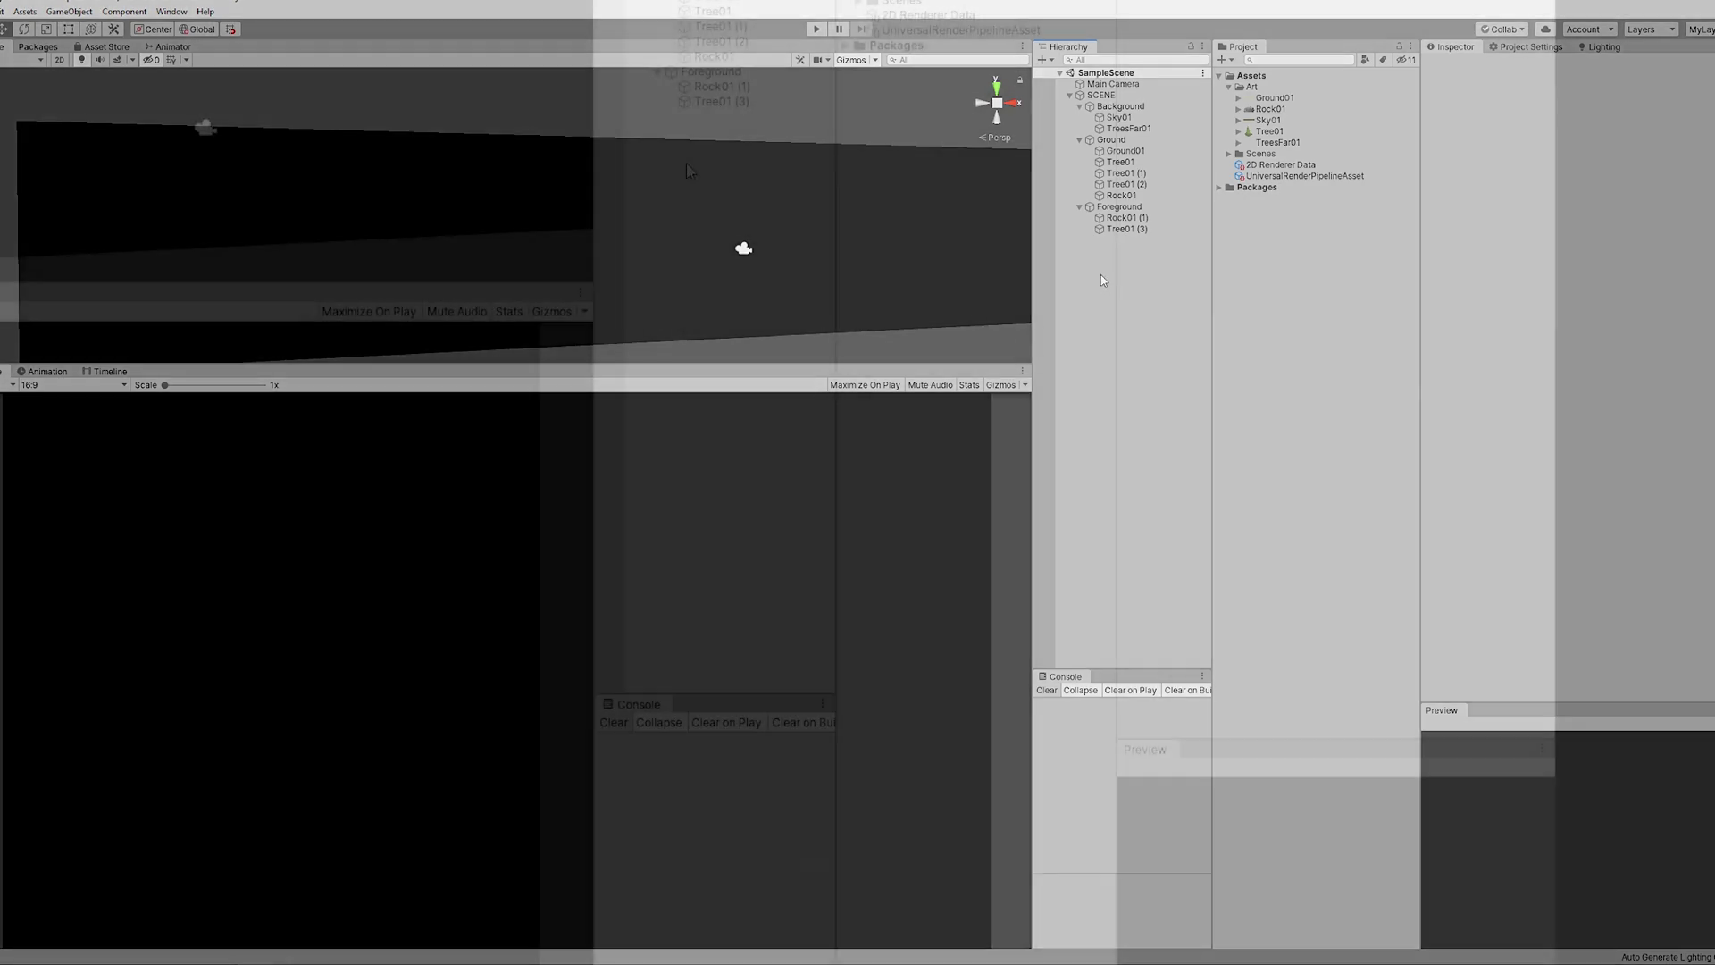
Add a Global Light 2D (Experimental) from the Hierarchy's Light > 2D menu.
right_click(1101, 275)
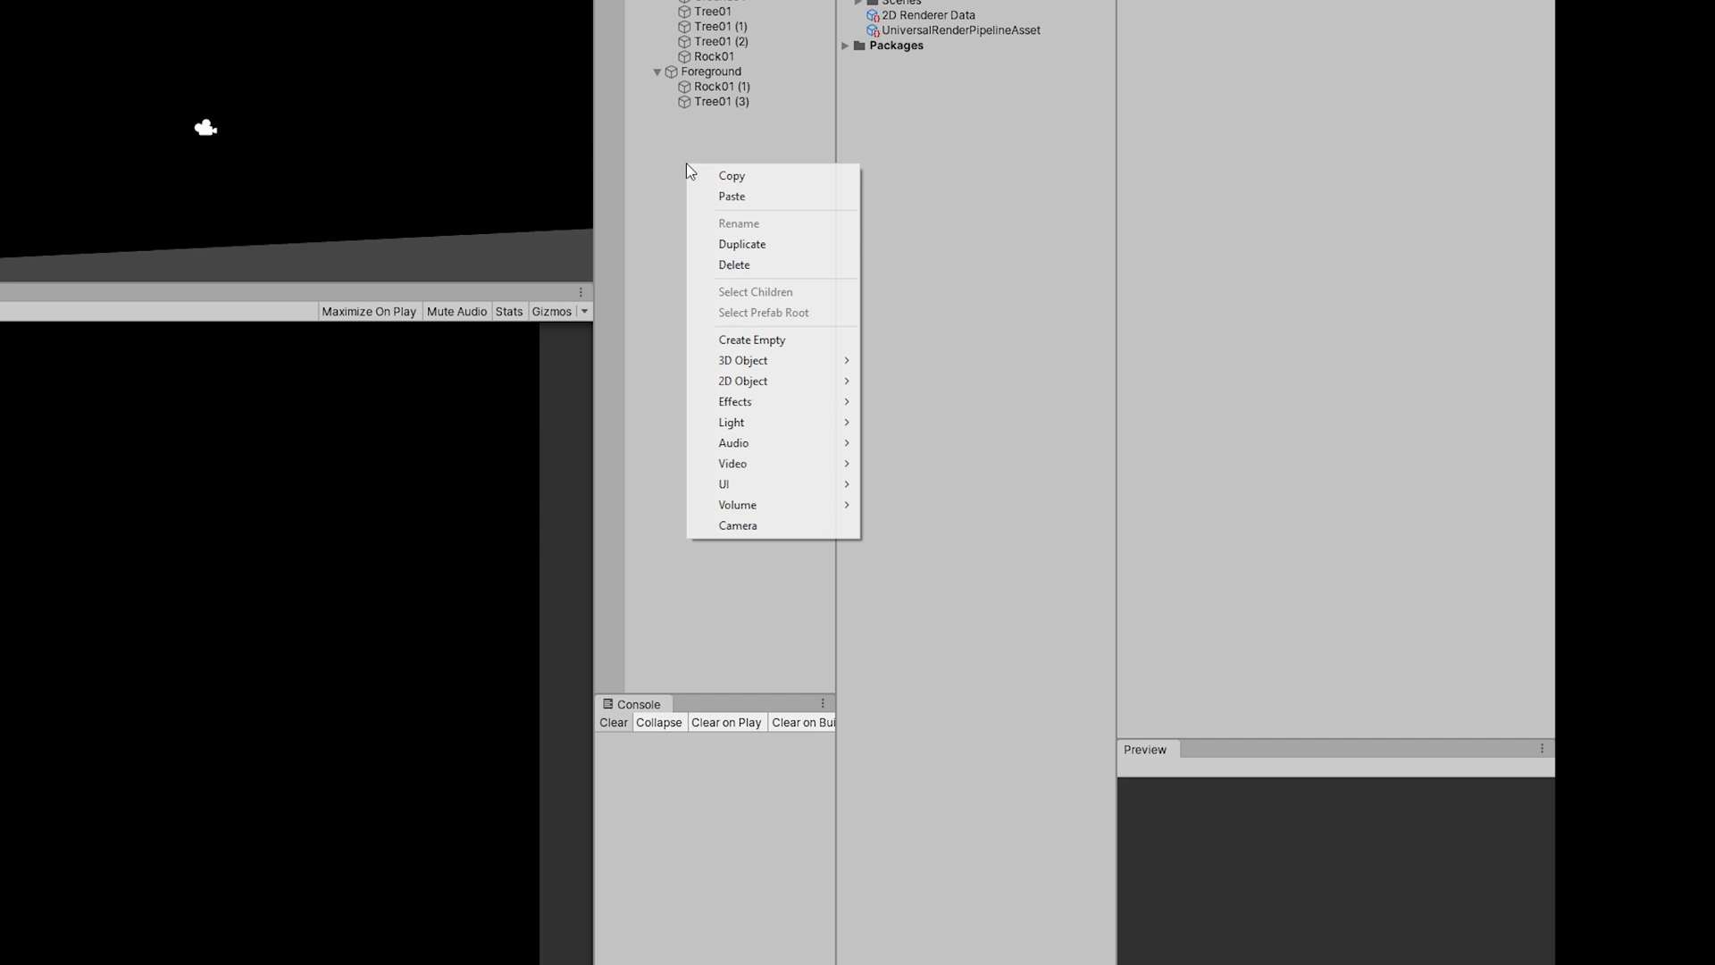
mouse_move(762, 424)
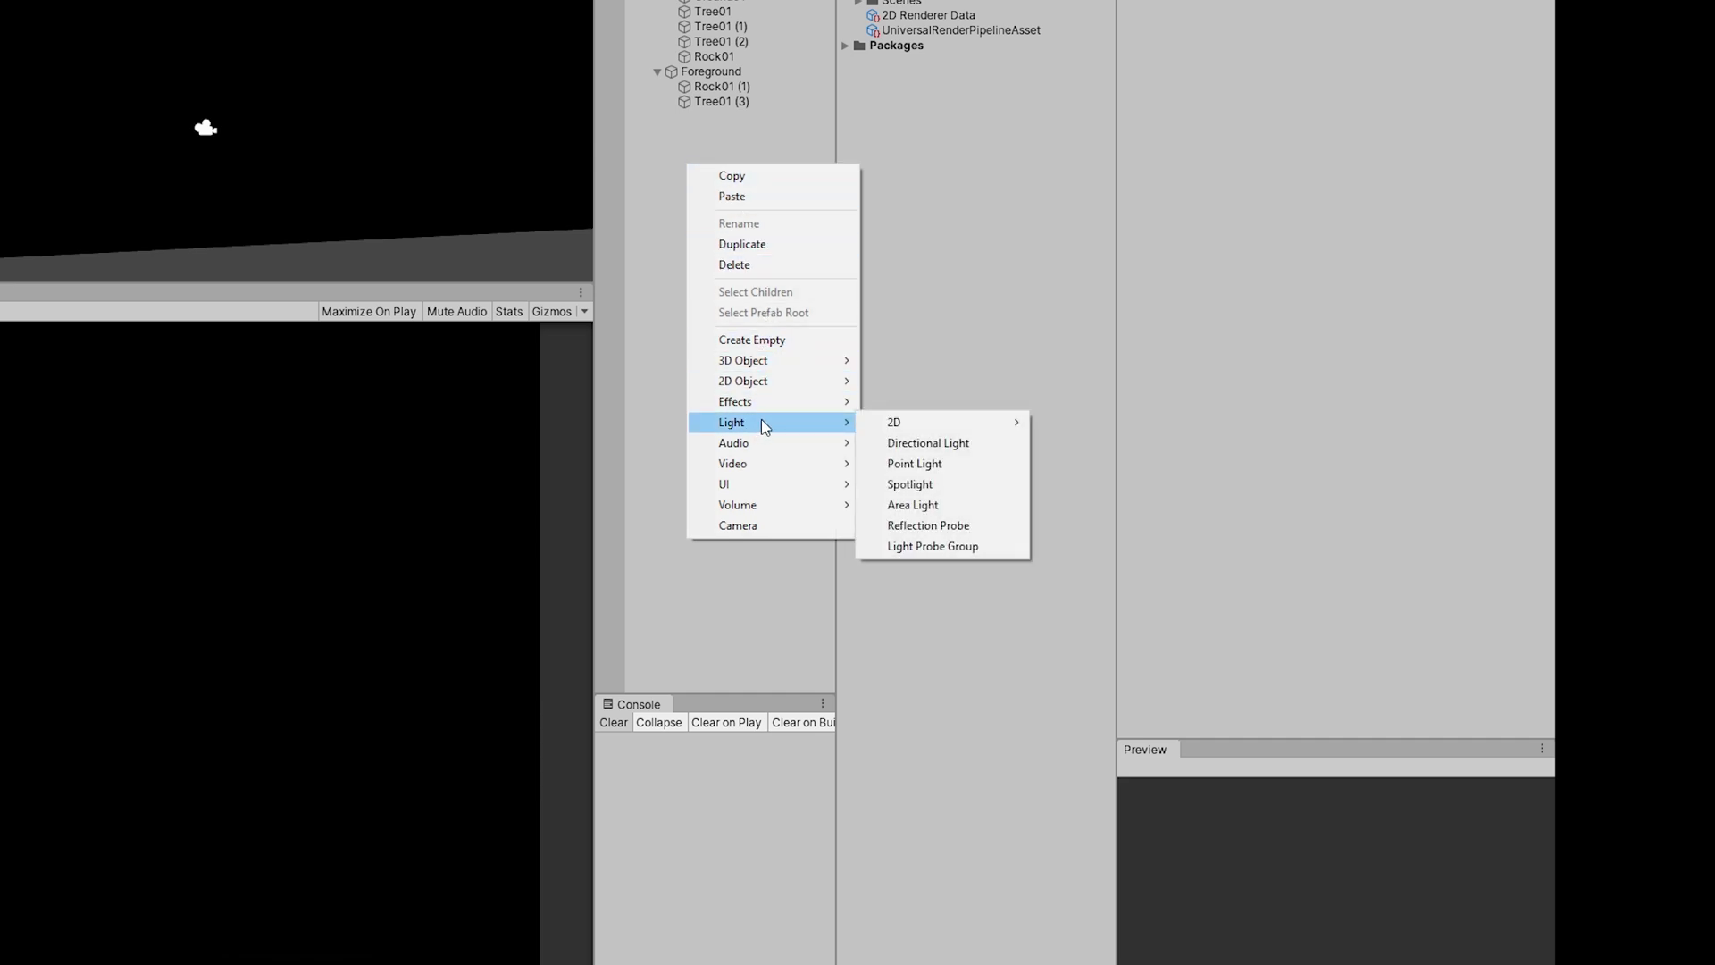
mouse_move(889, 429)
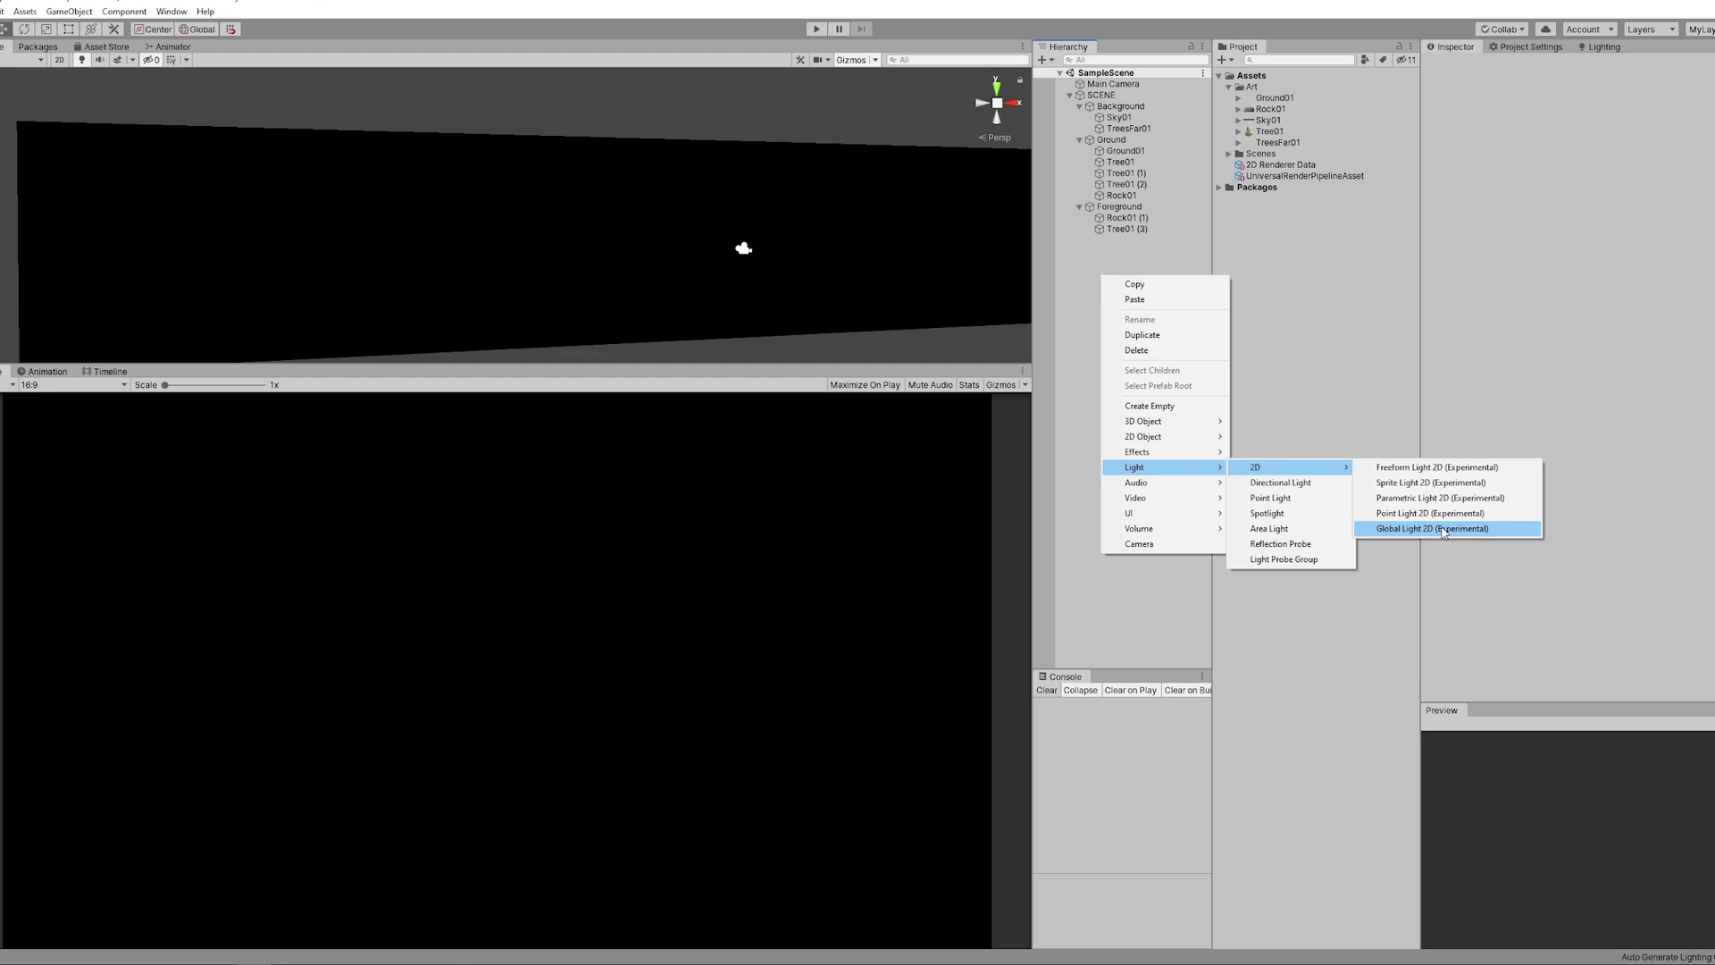
left_click(1444, 533)
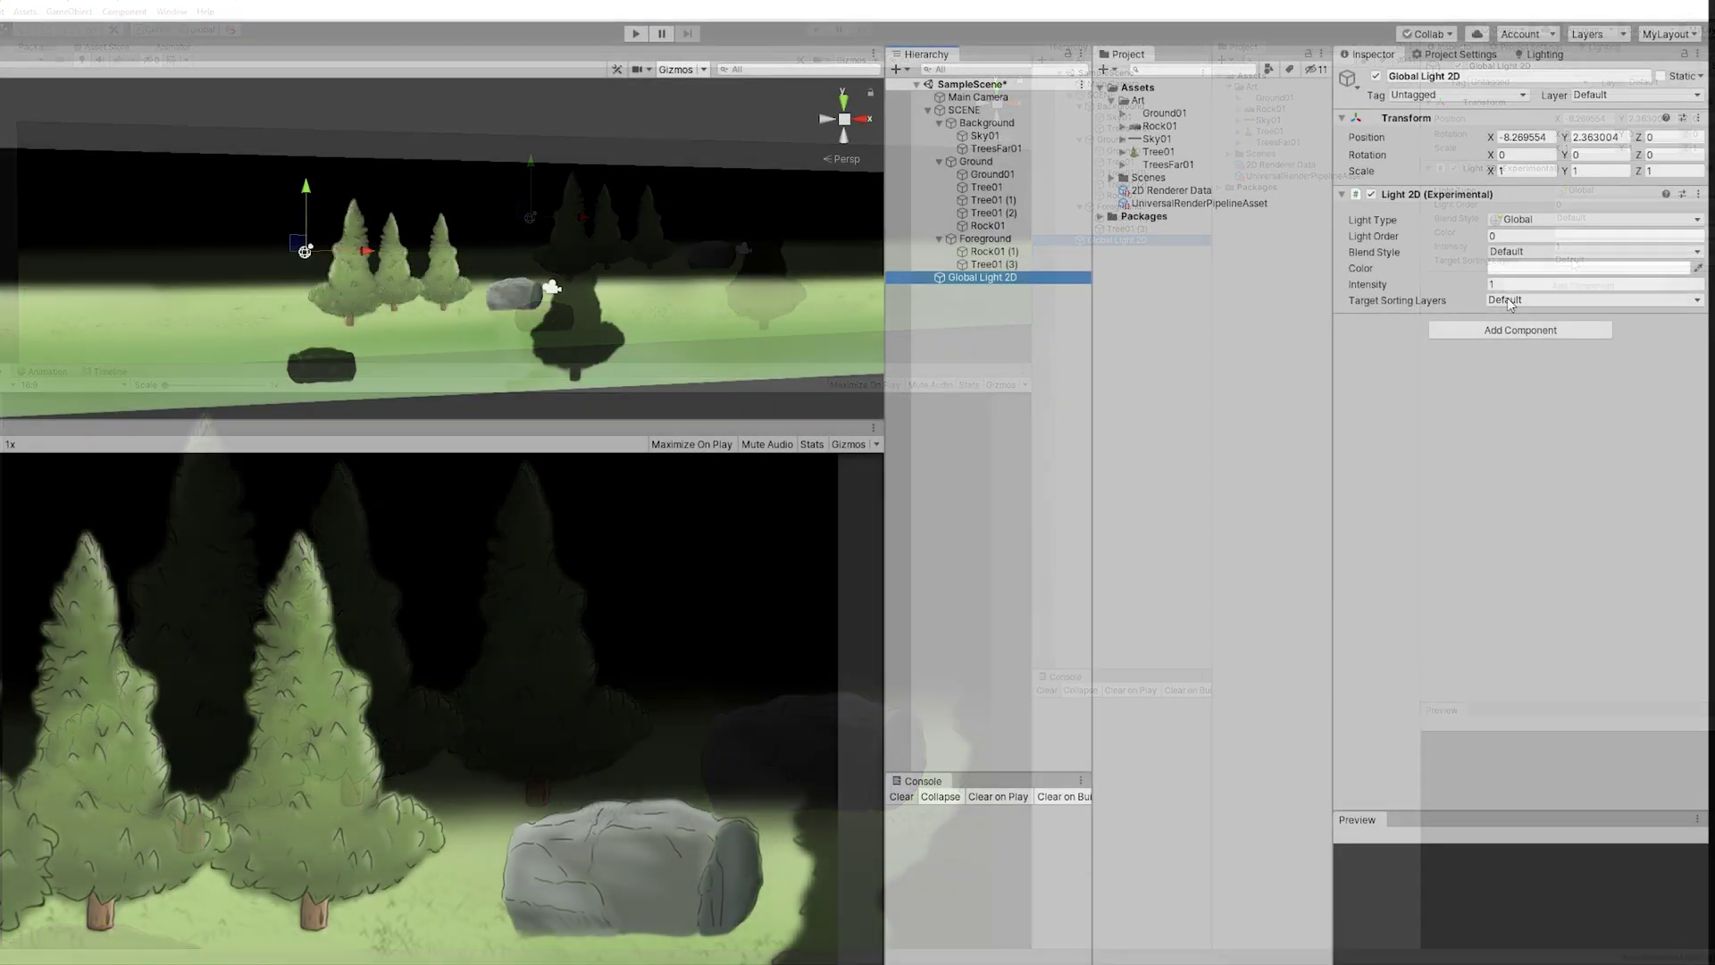
Add Background and Foreground to the global light's Target Sorting Layers so it reads All.
left_click(1565, 260)
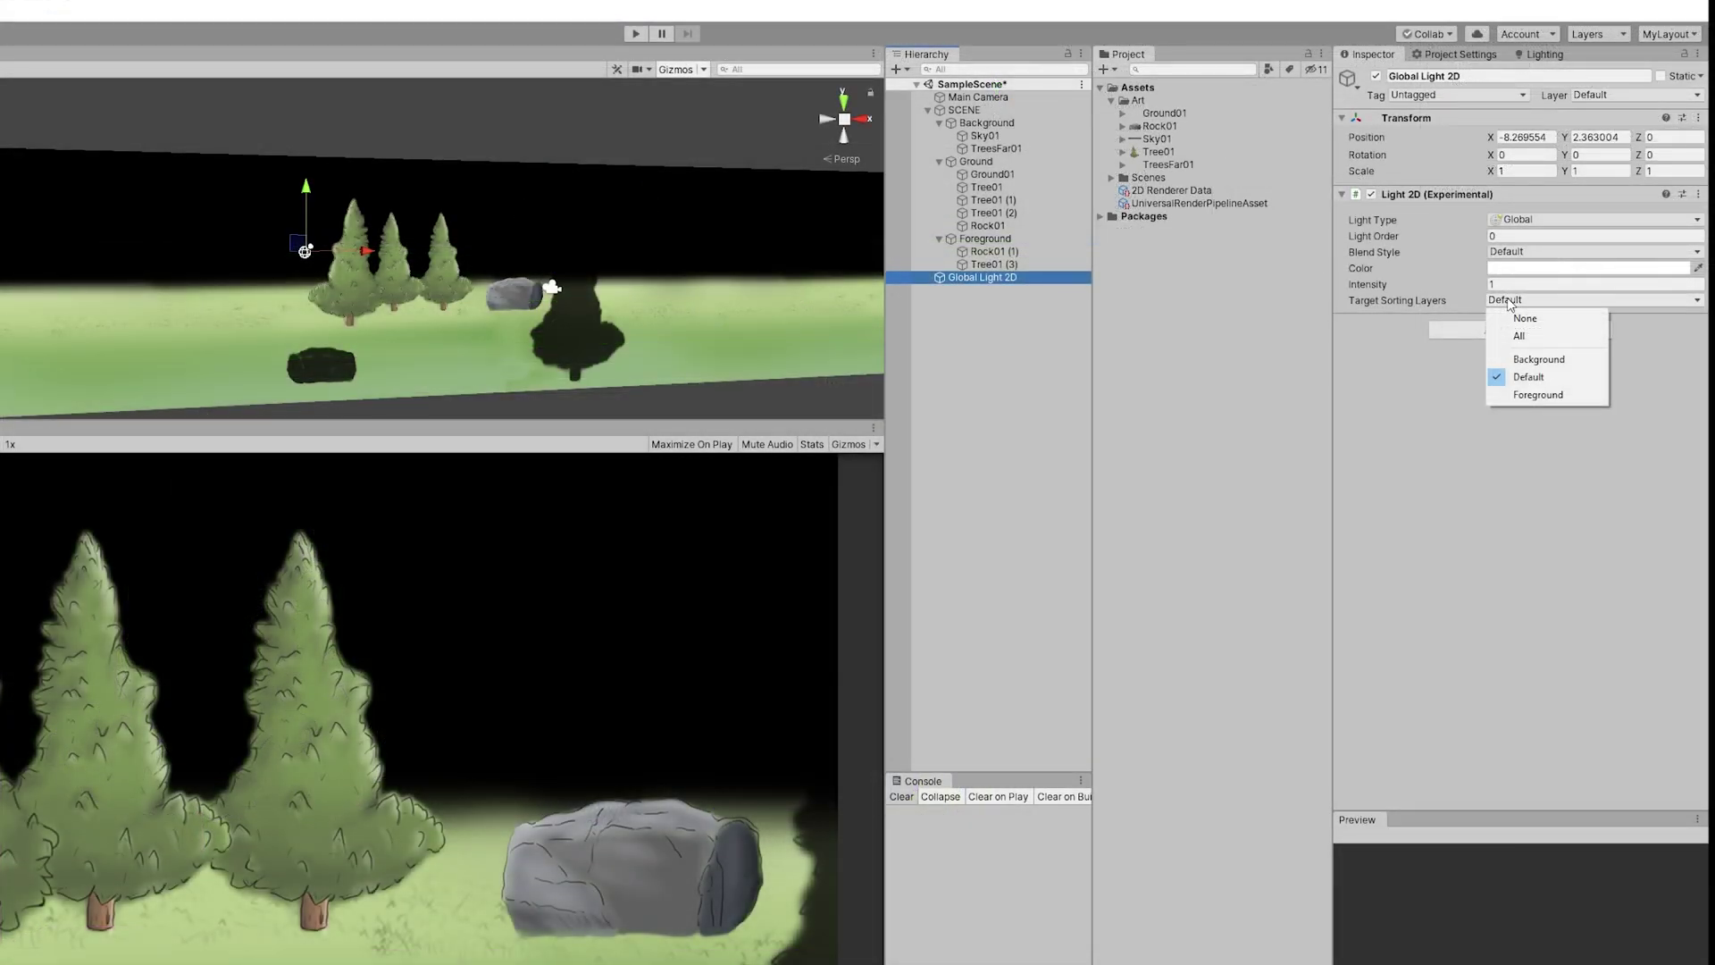
left_click(1556, 361)
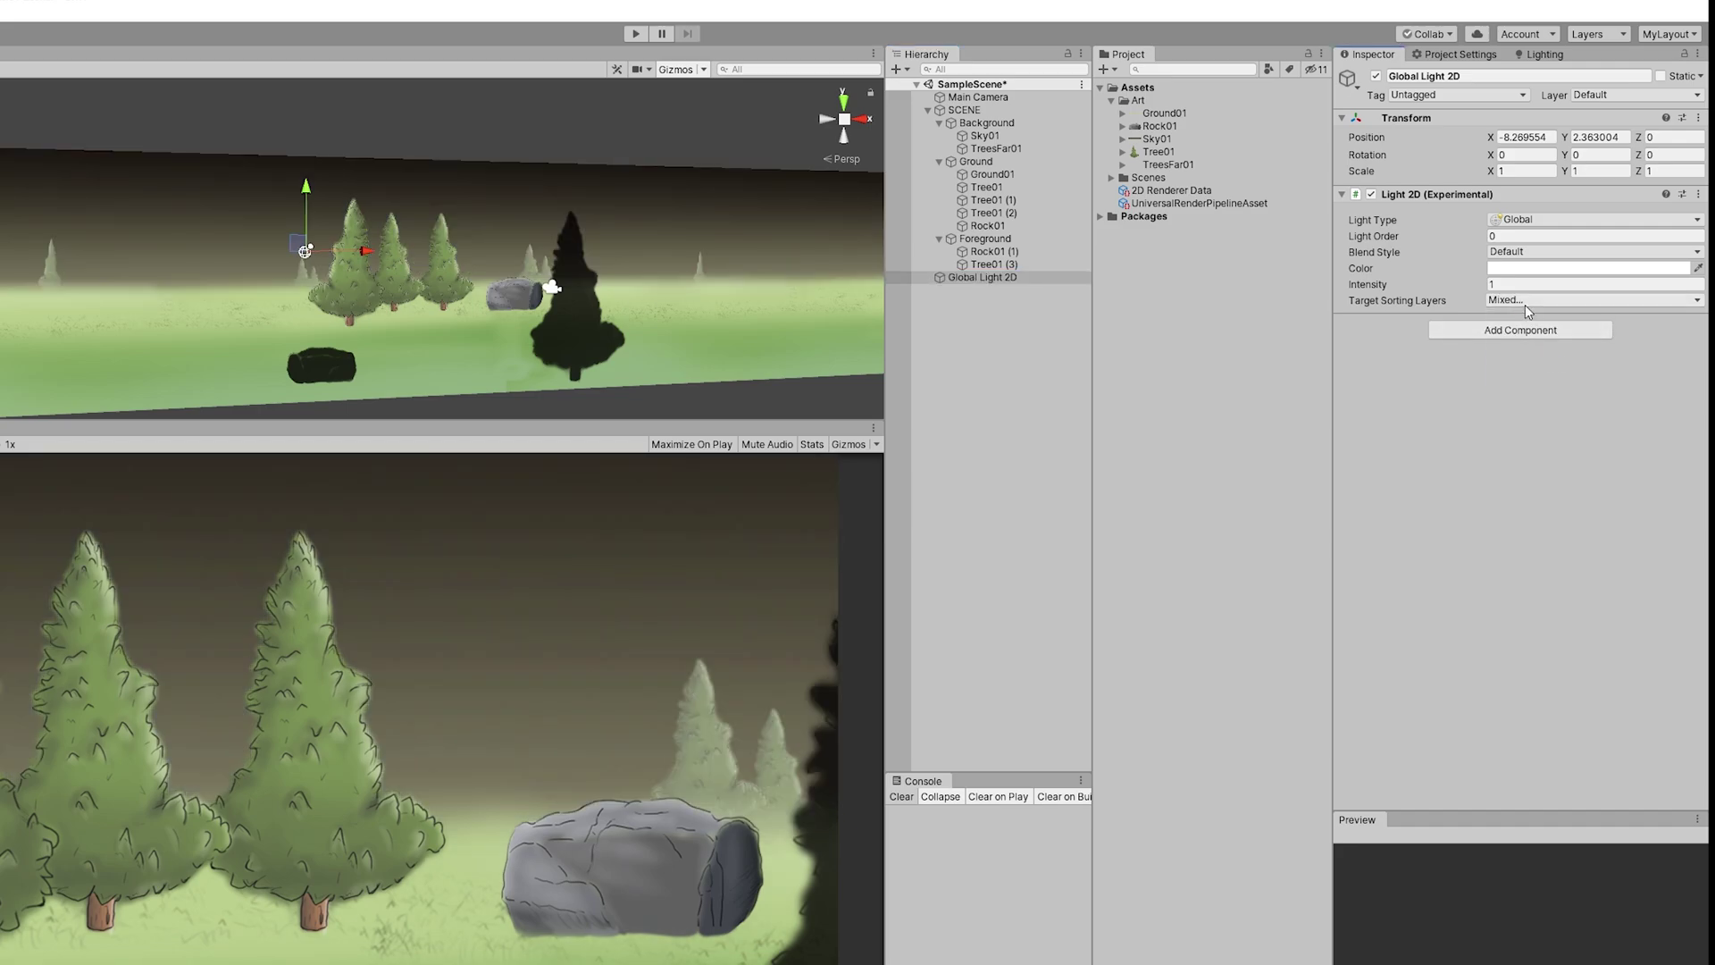
left_click(1524, 301)
left_click(1550, 395)
Check the sorting layers of the sky, far trees, ground and foreground tree, then reselect the light.
left_click(1002, 148)
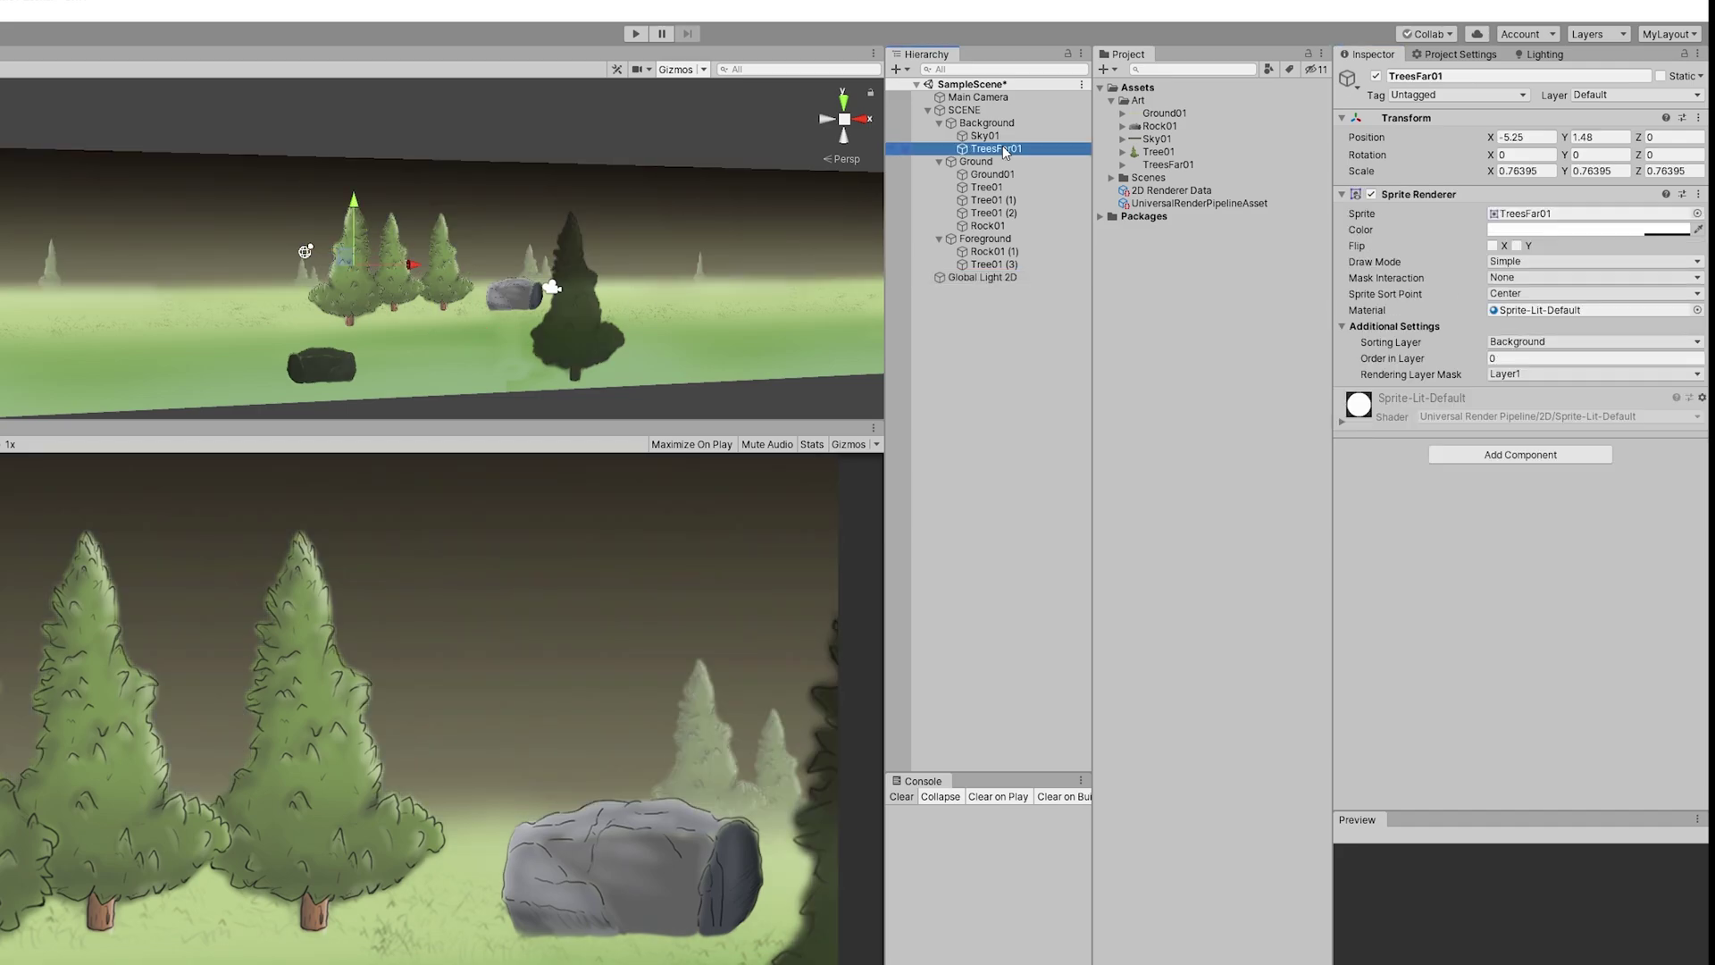
left_click(1002, 139)
left_click(1002, 149)
left_click(992, 174)
left_click(986, 264)
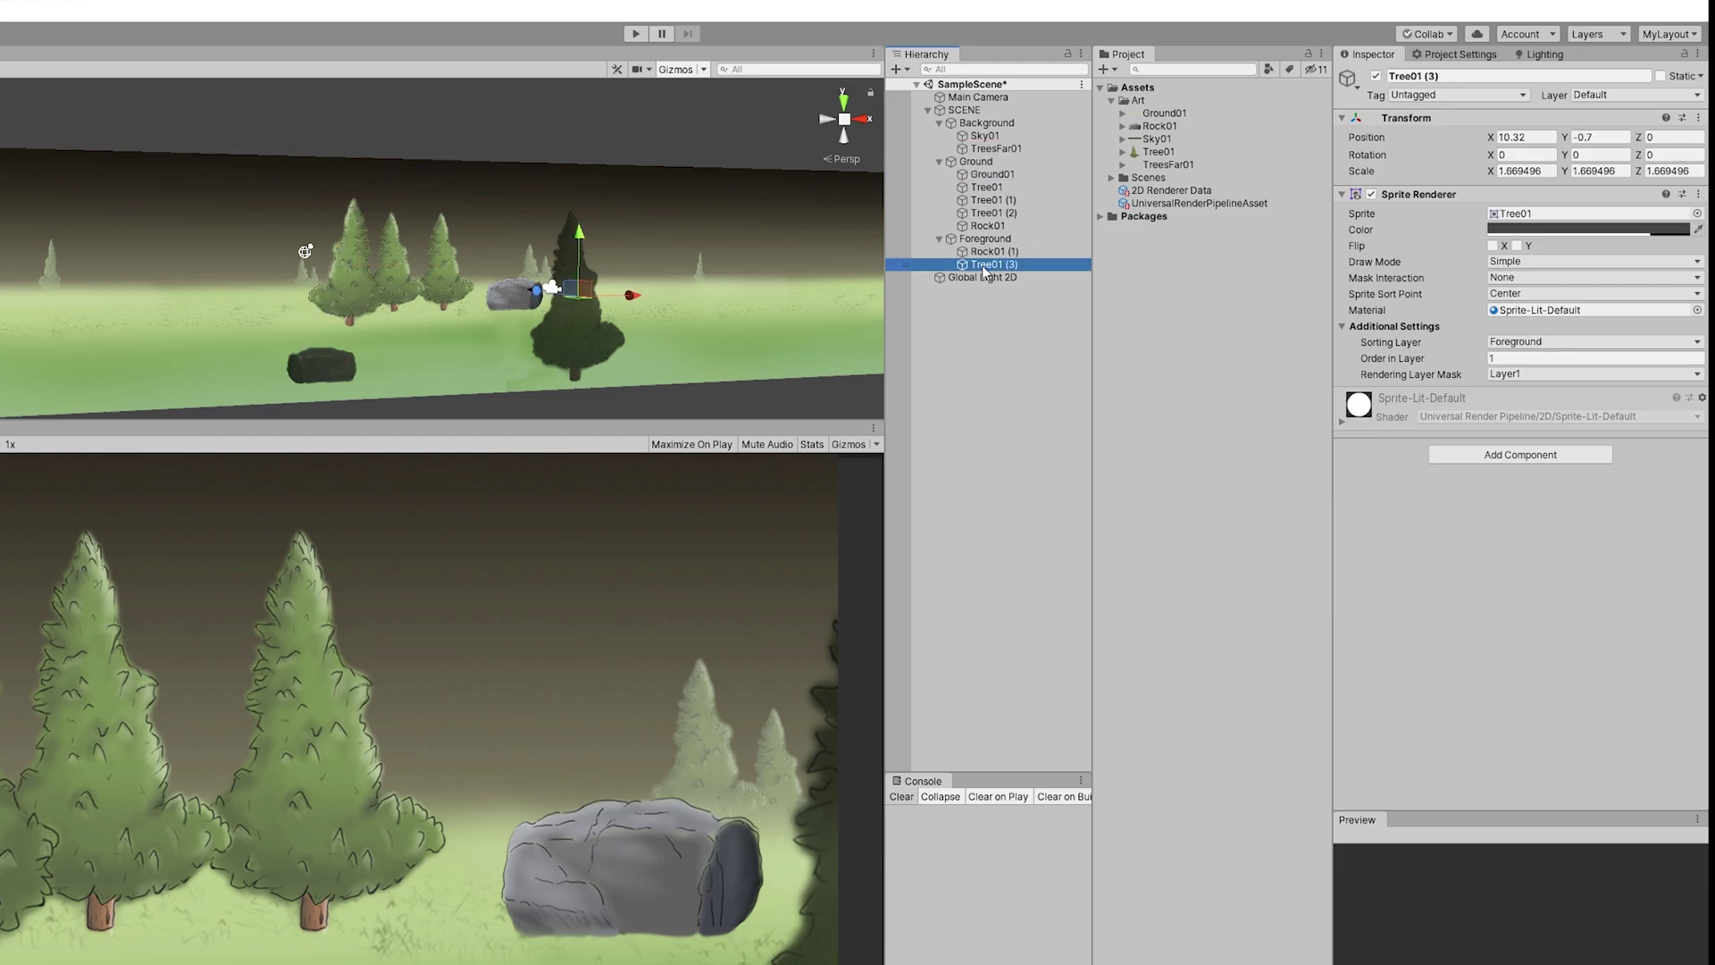
left_click(977, 277)
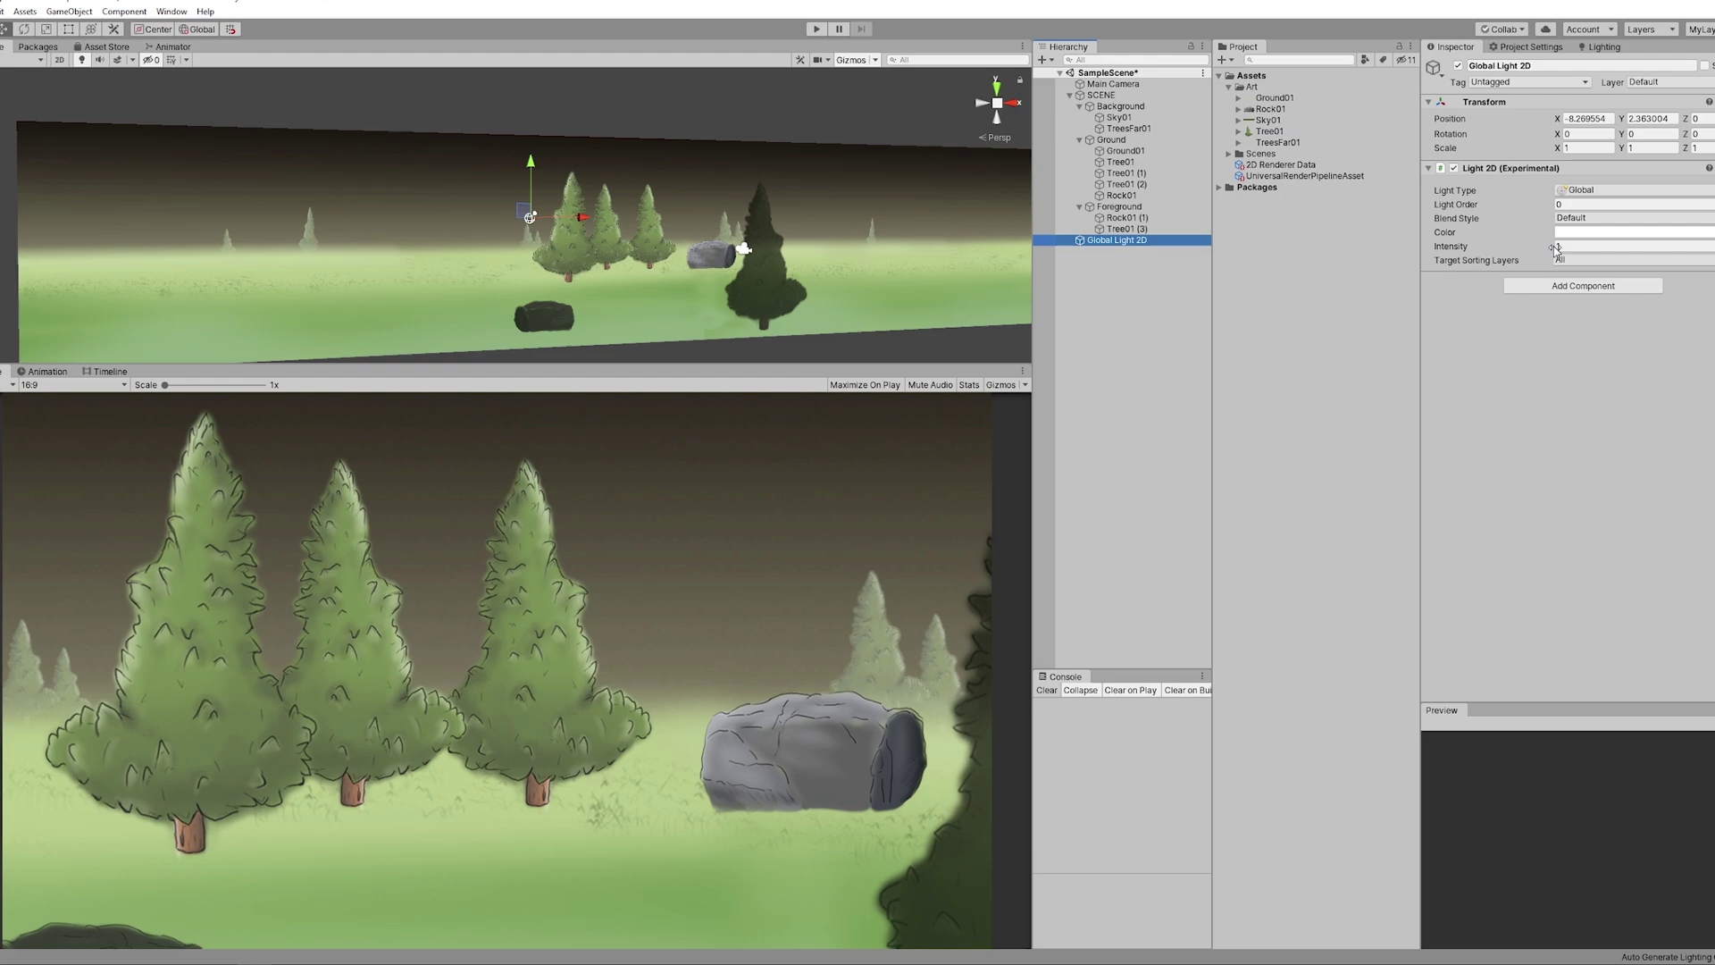
Preview a dimmer global light, then set its Intensity back to 1.
left_click_drag(1554, 248, 1529, 244)
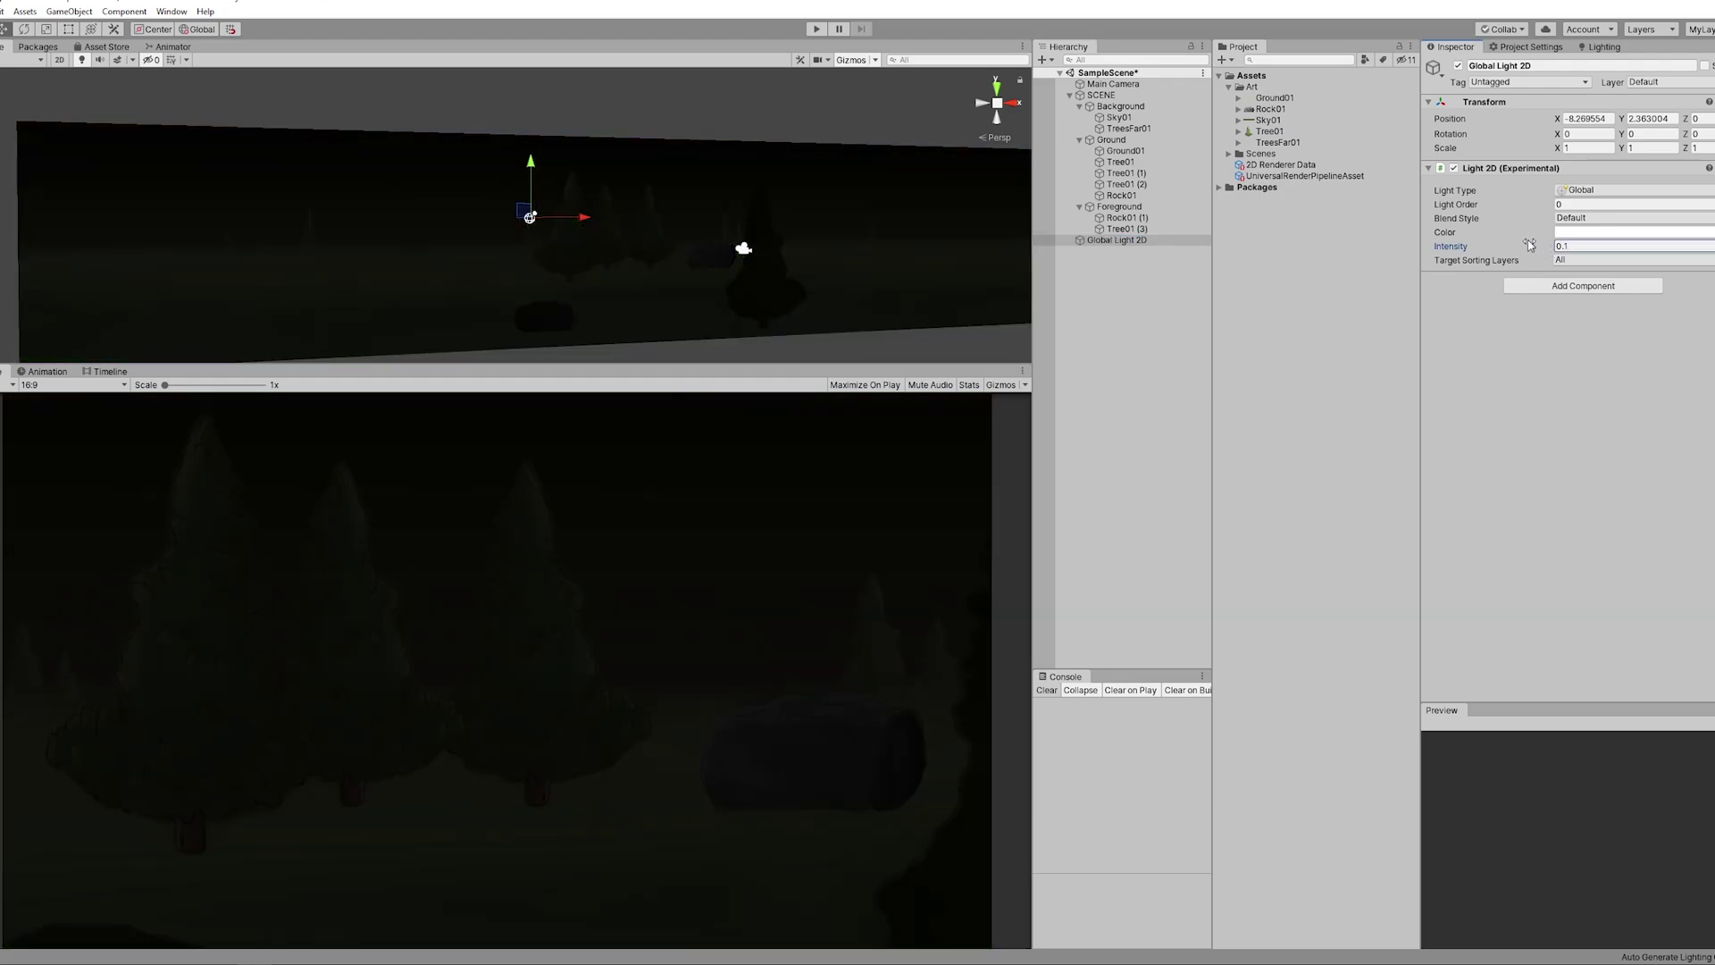
type("1")
key("Return")
Tint the global light a pale warm orange (FFE5C7).
left_click(1633, 232)
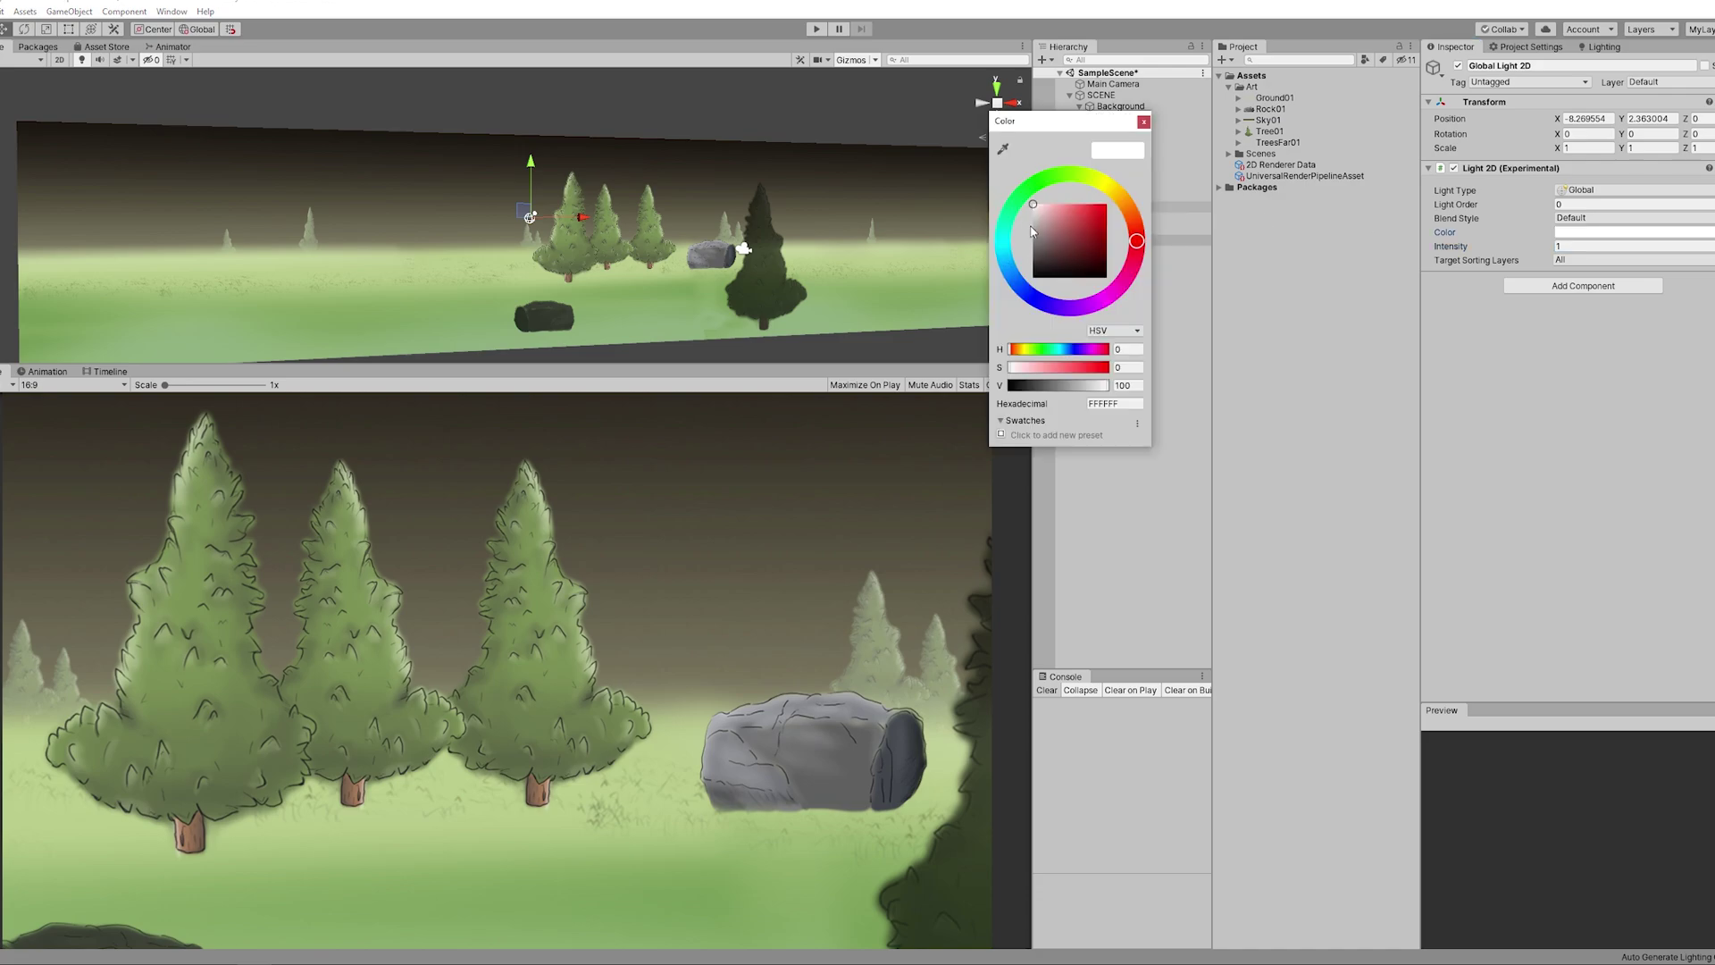
left_click_drag(1010, 256, 1027, 293)
left_click(1051, 206)
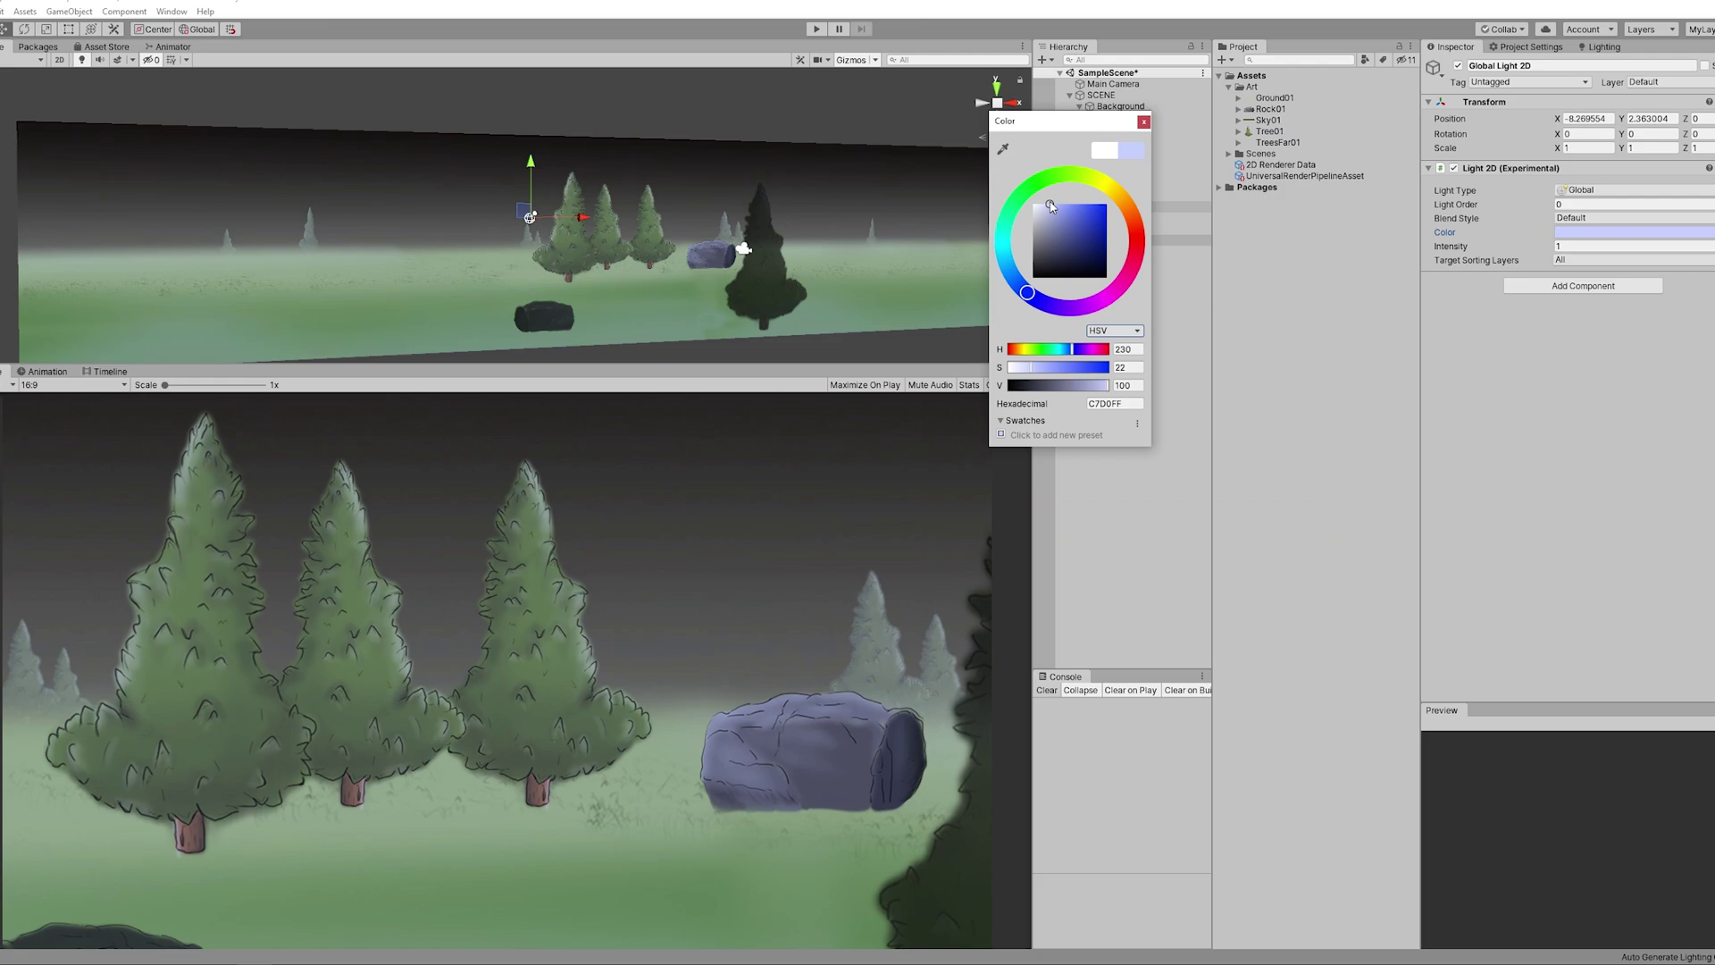
left_click(1129, 208)
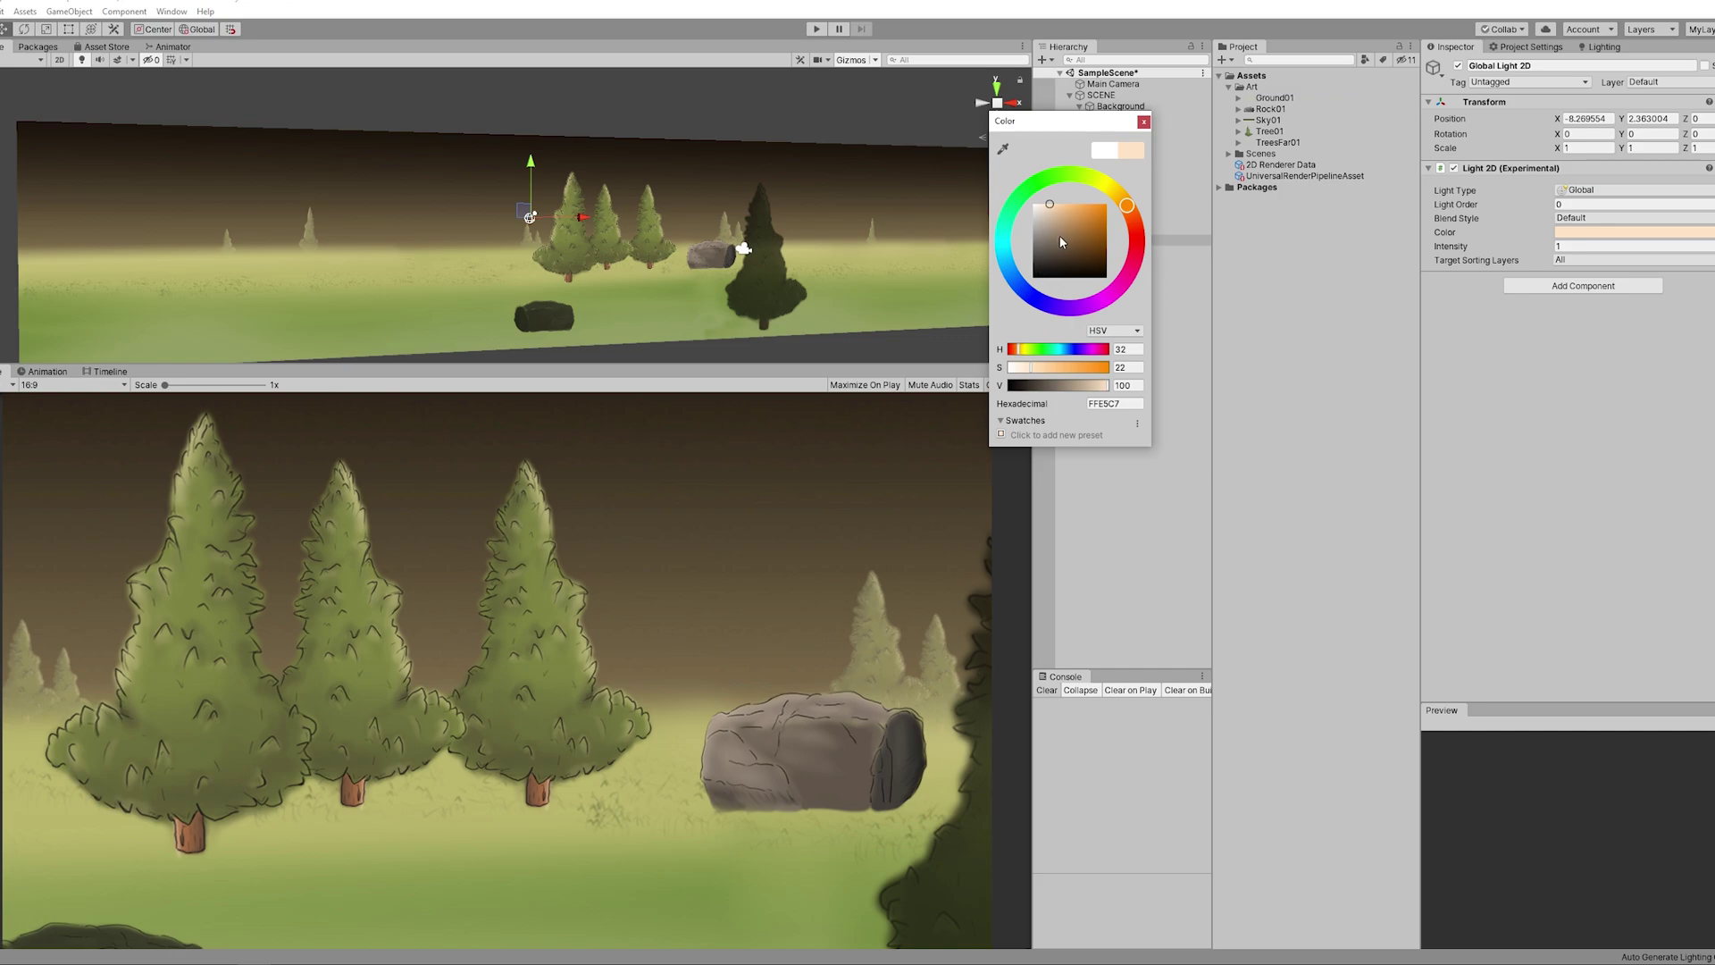
left_click(1144, 123)
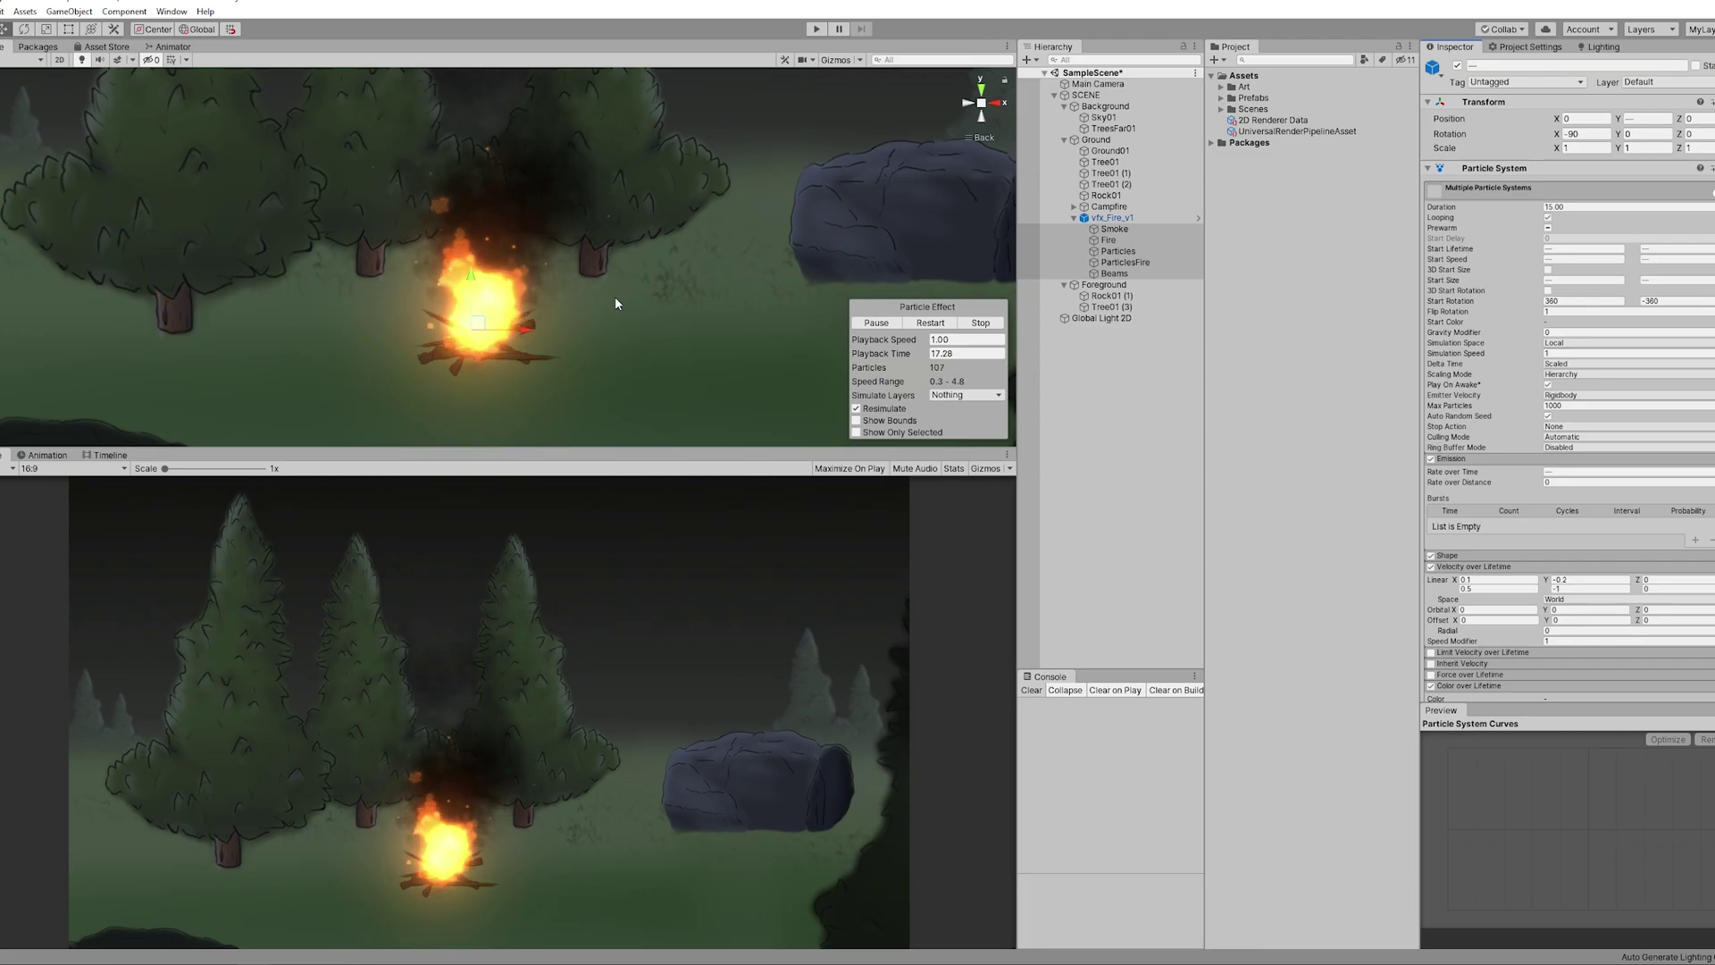
Select the vfx_Fire_v1 campfire effect under Ground in the Hierarchy.
scroll(561, 313, "down", 3)
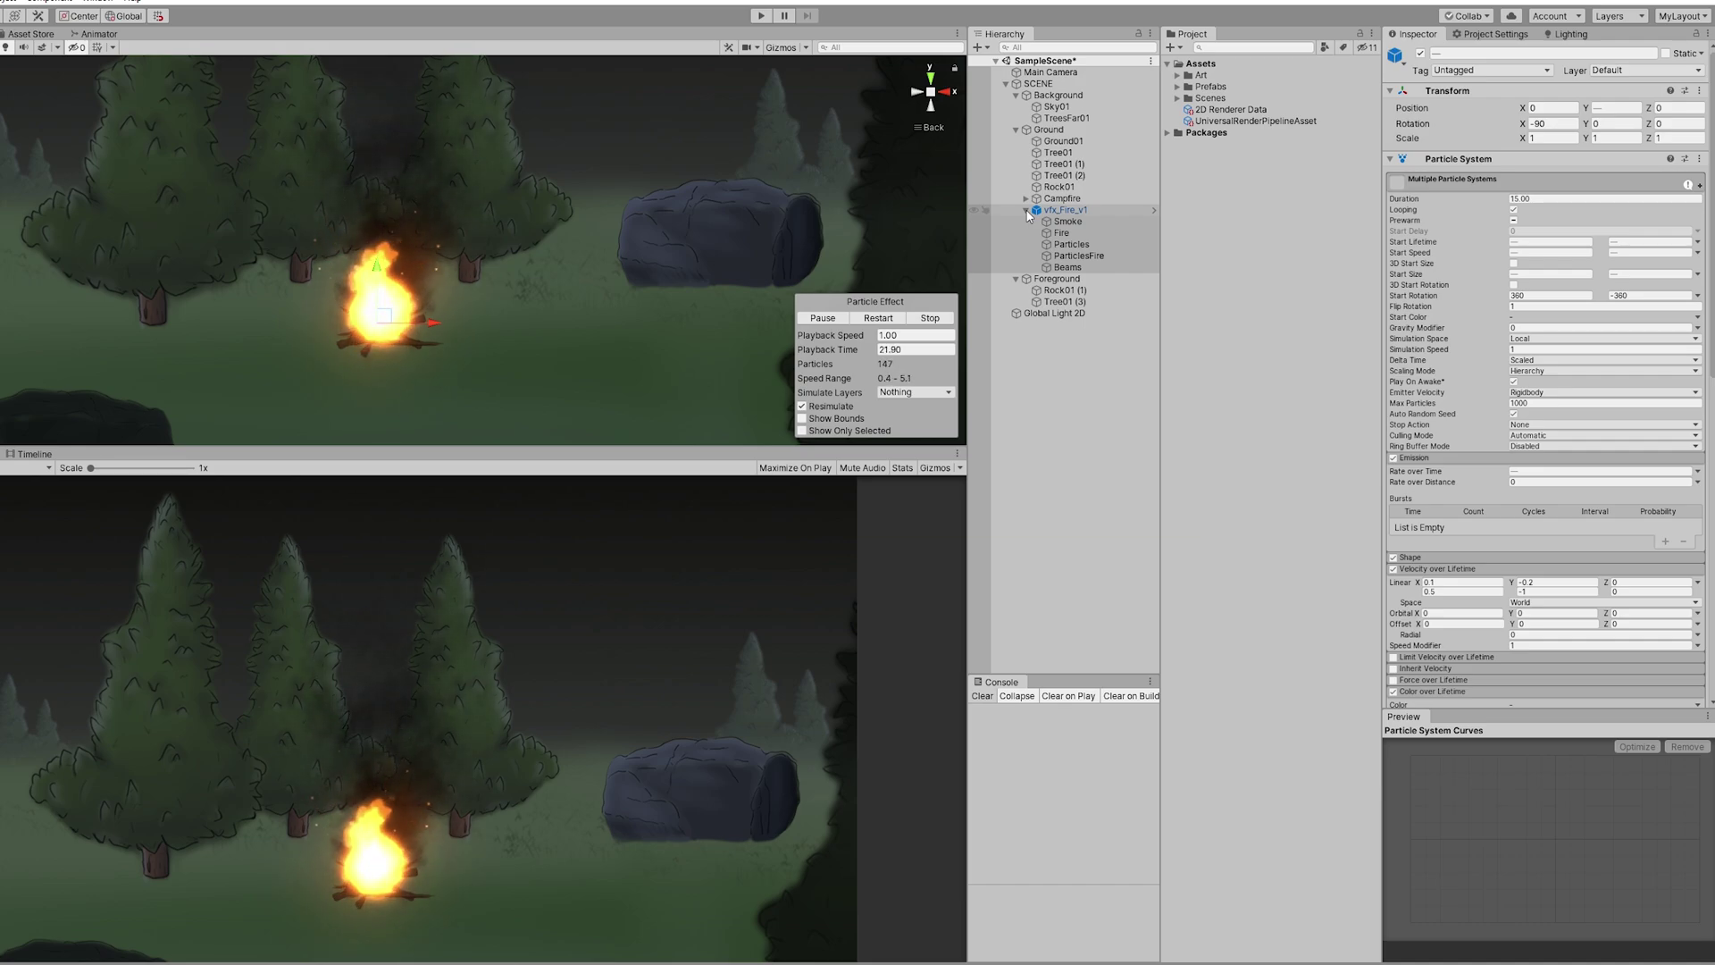
left_click(1061, 211)
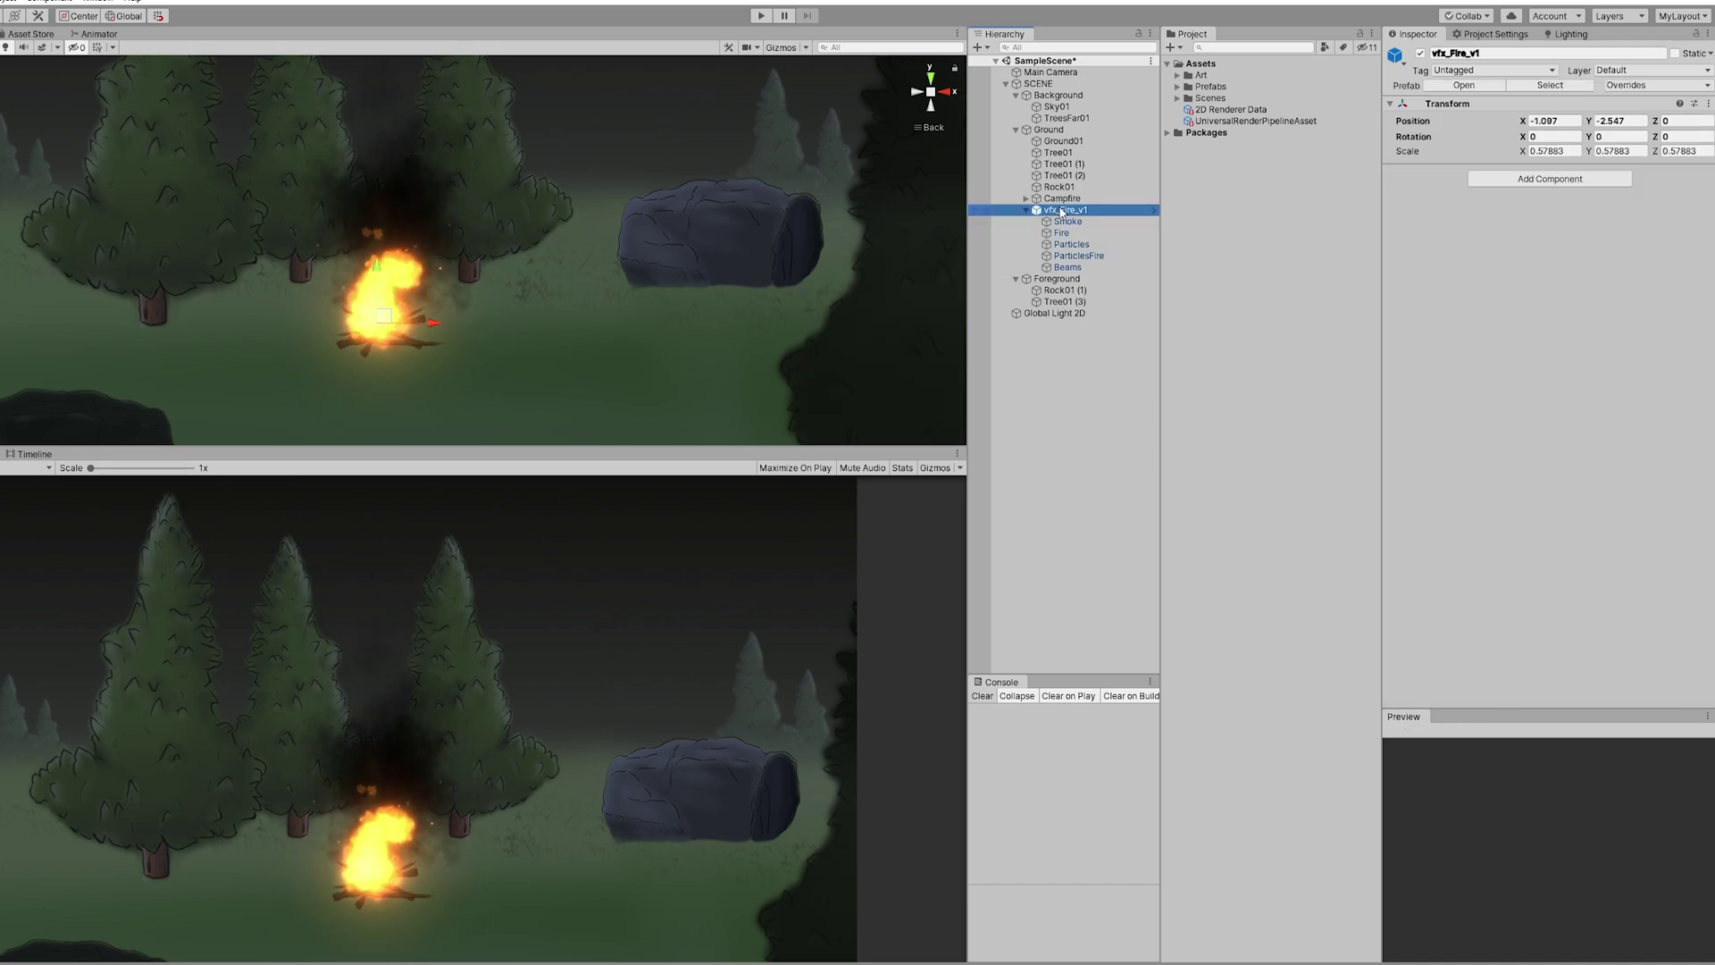
Add a Point Light 2D as a child of vfx_Fire_v1.
right_click(1062, 211)
mouse_move(1139, 473)
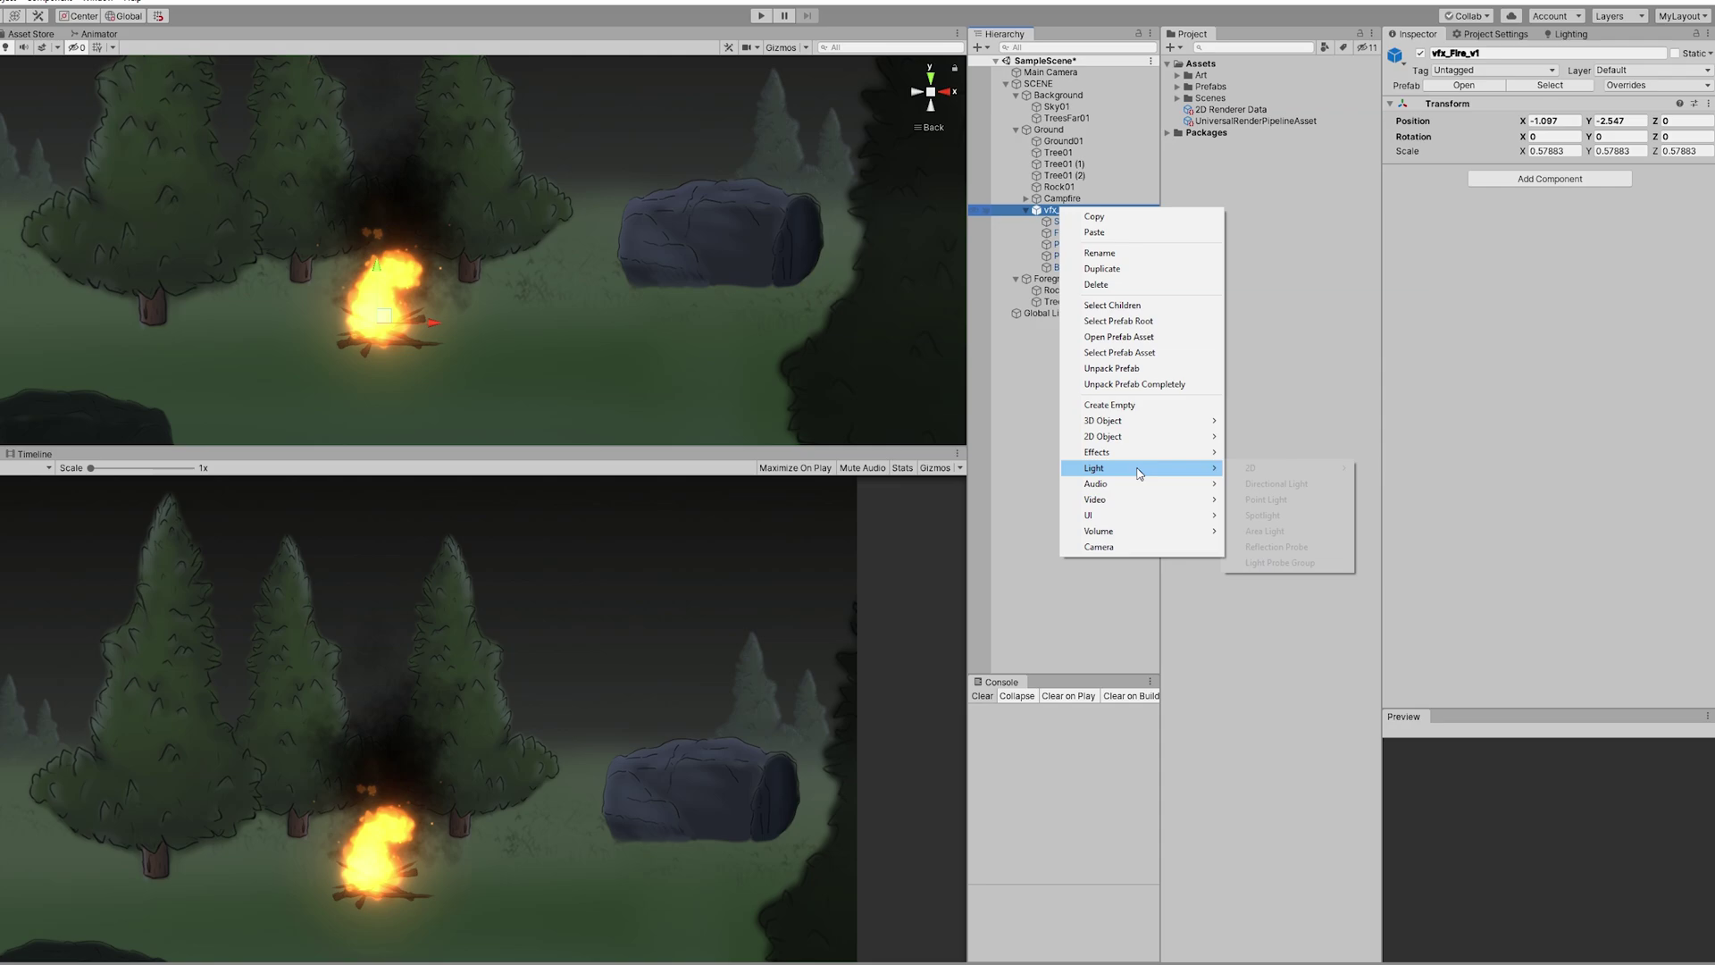
mouse_move(1277, 468)
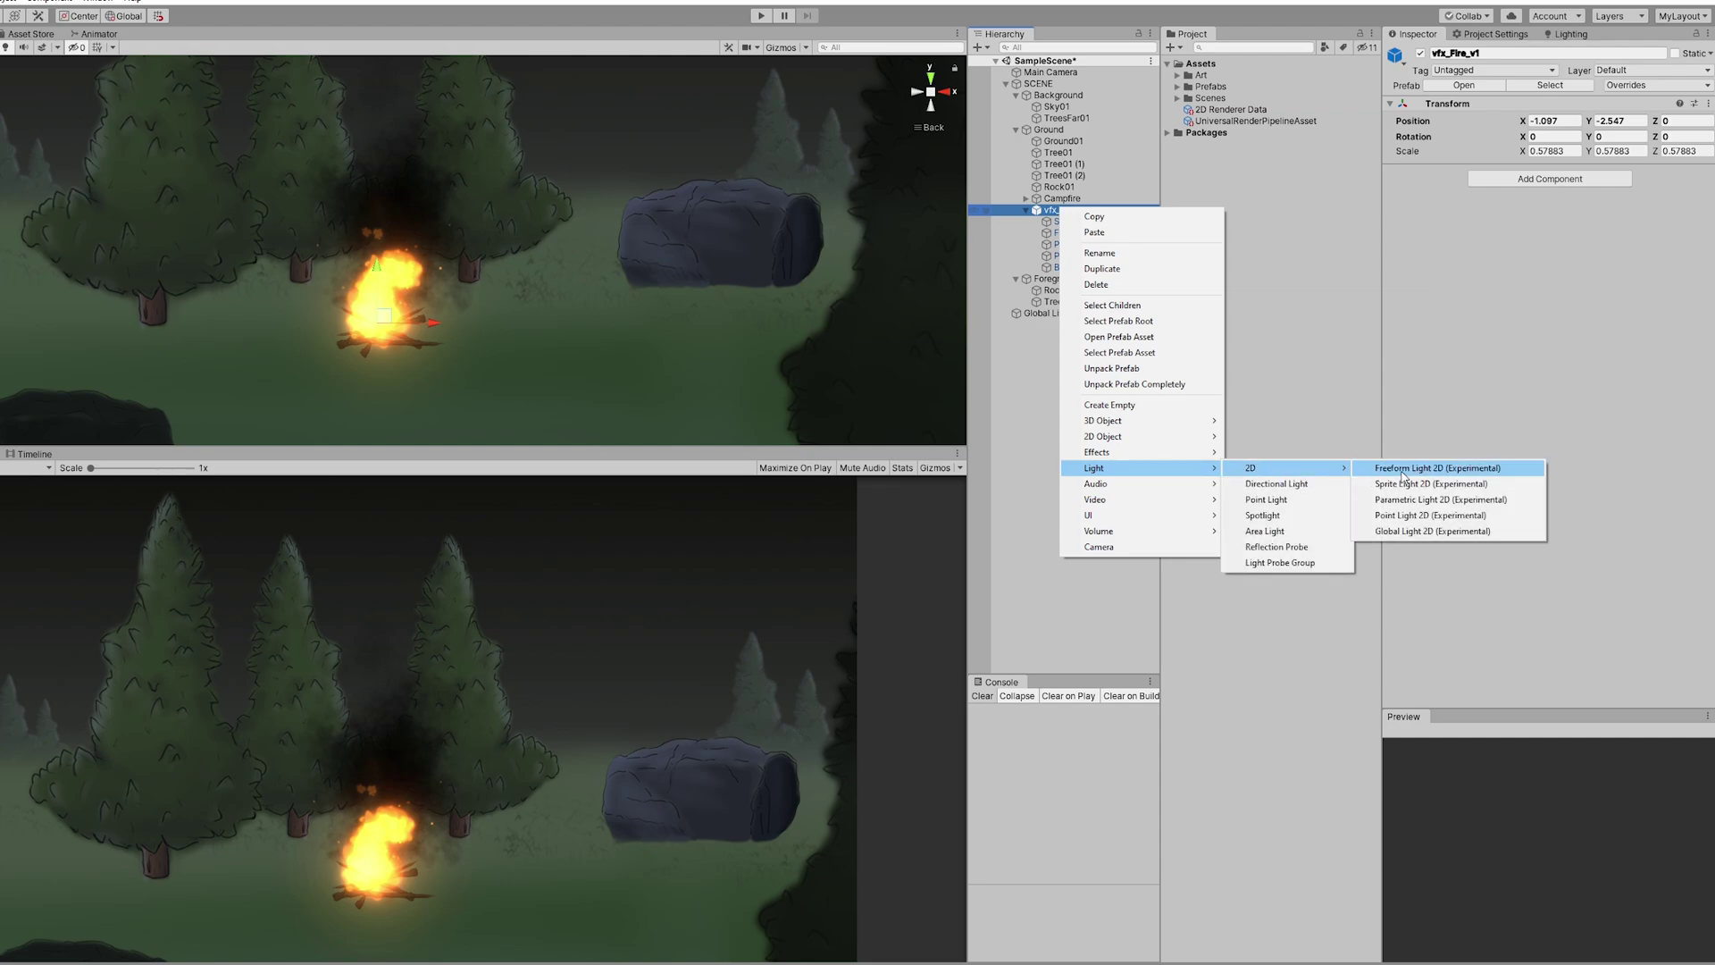
left_click(1440, 516)
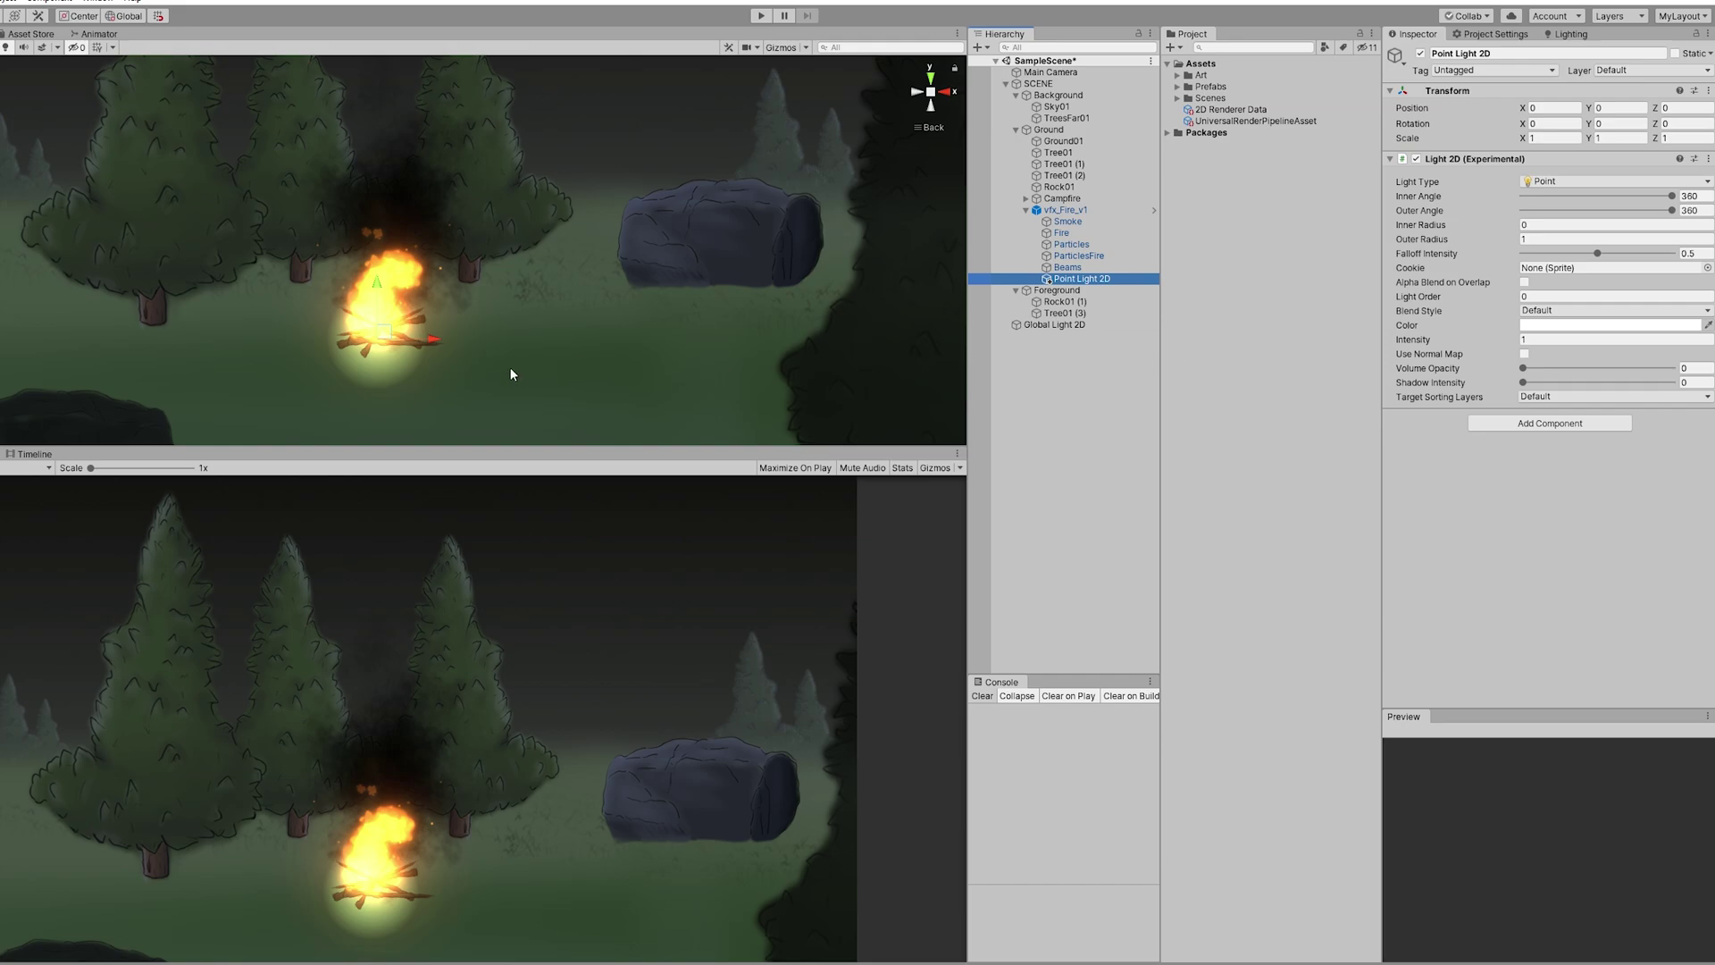
Raise the point light slightly and set Inner Angle 211, Outer Radius 6, Inner Radius 0.5.
left_click(1526, 238)
left_click_drag(1521, 243, 1574, 234)
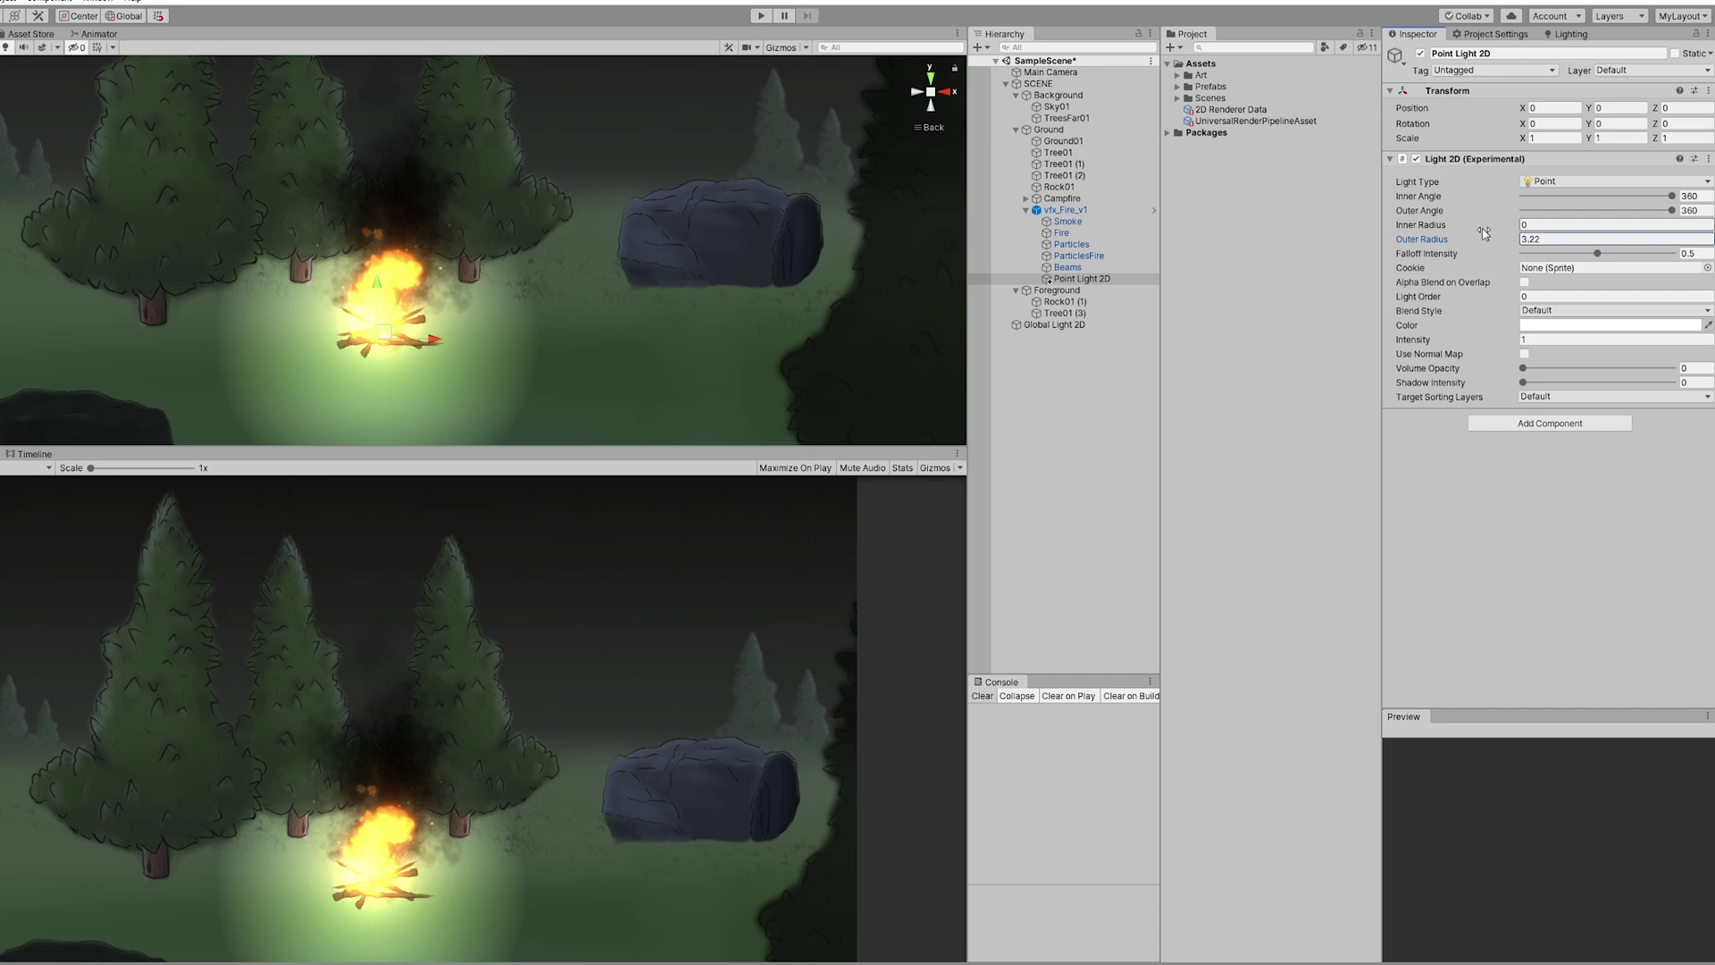
middle_click_drag(404, 284, 410, 253)
left_click_drag(387, 260, 399, 249)
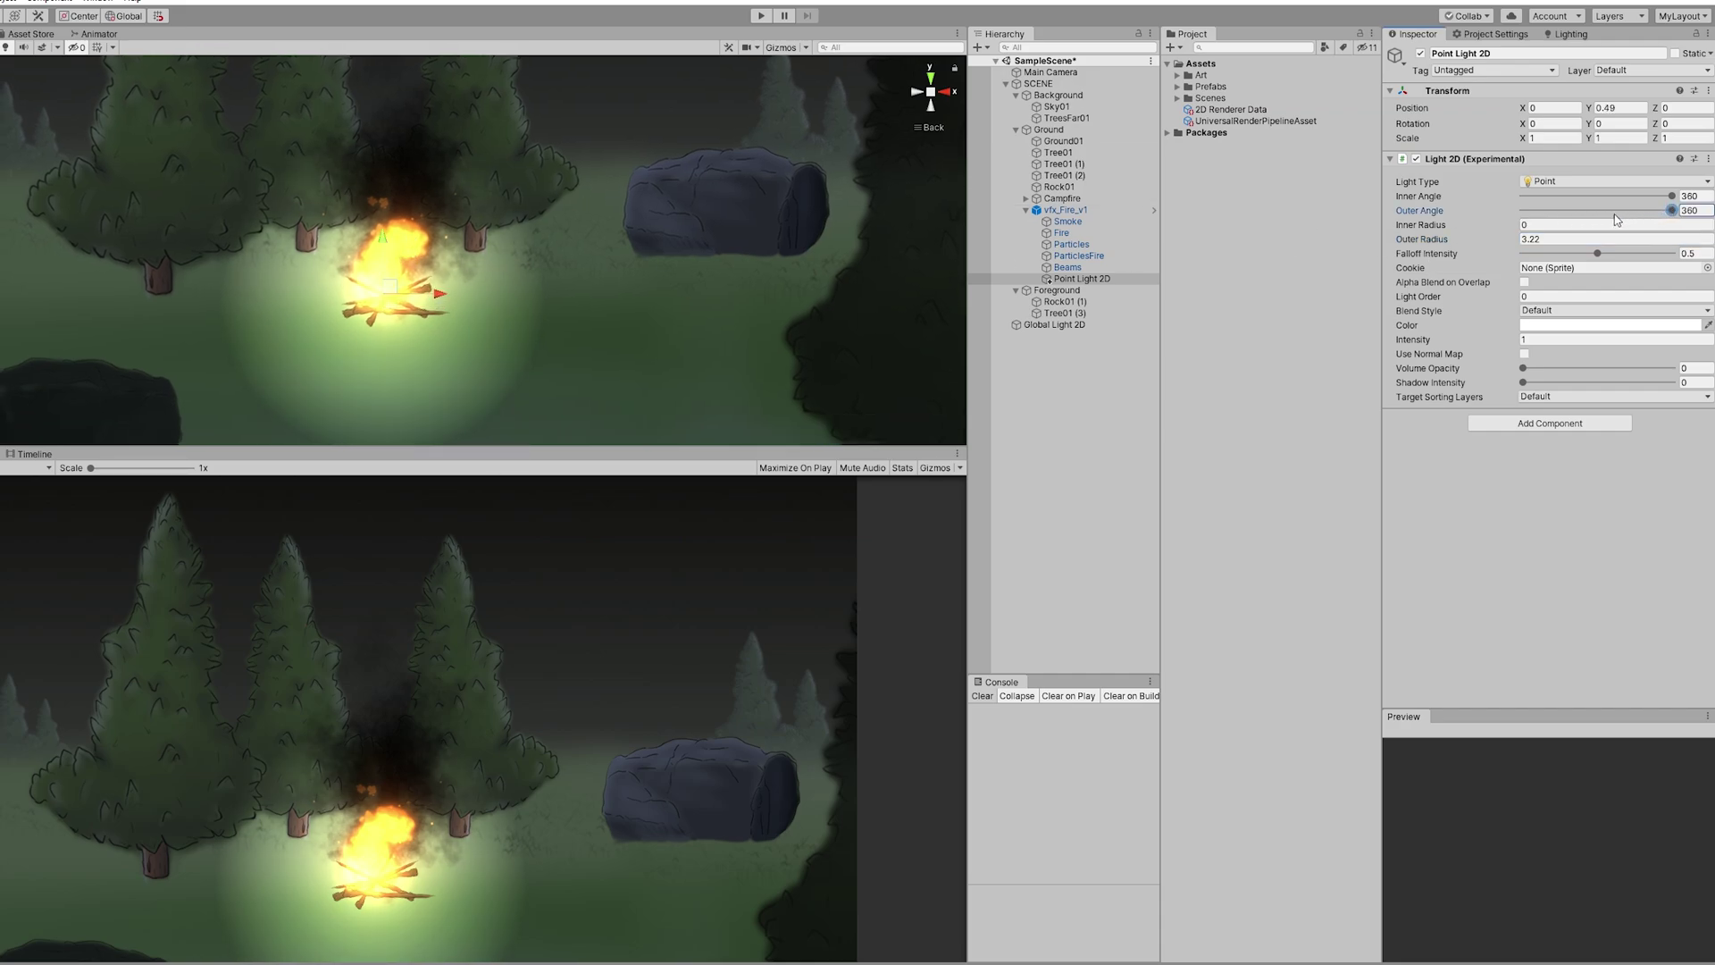
left_click_drag(1671, 196, 1612, 207)
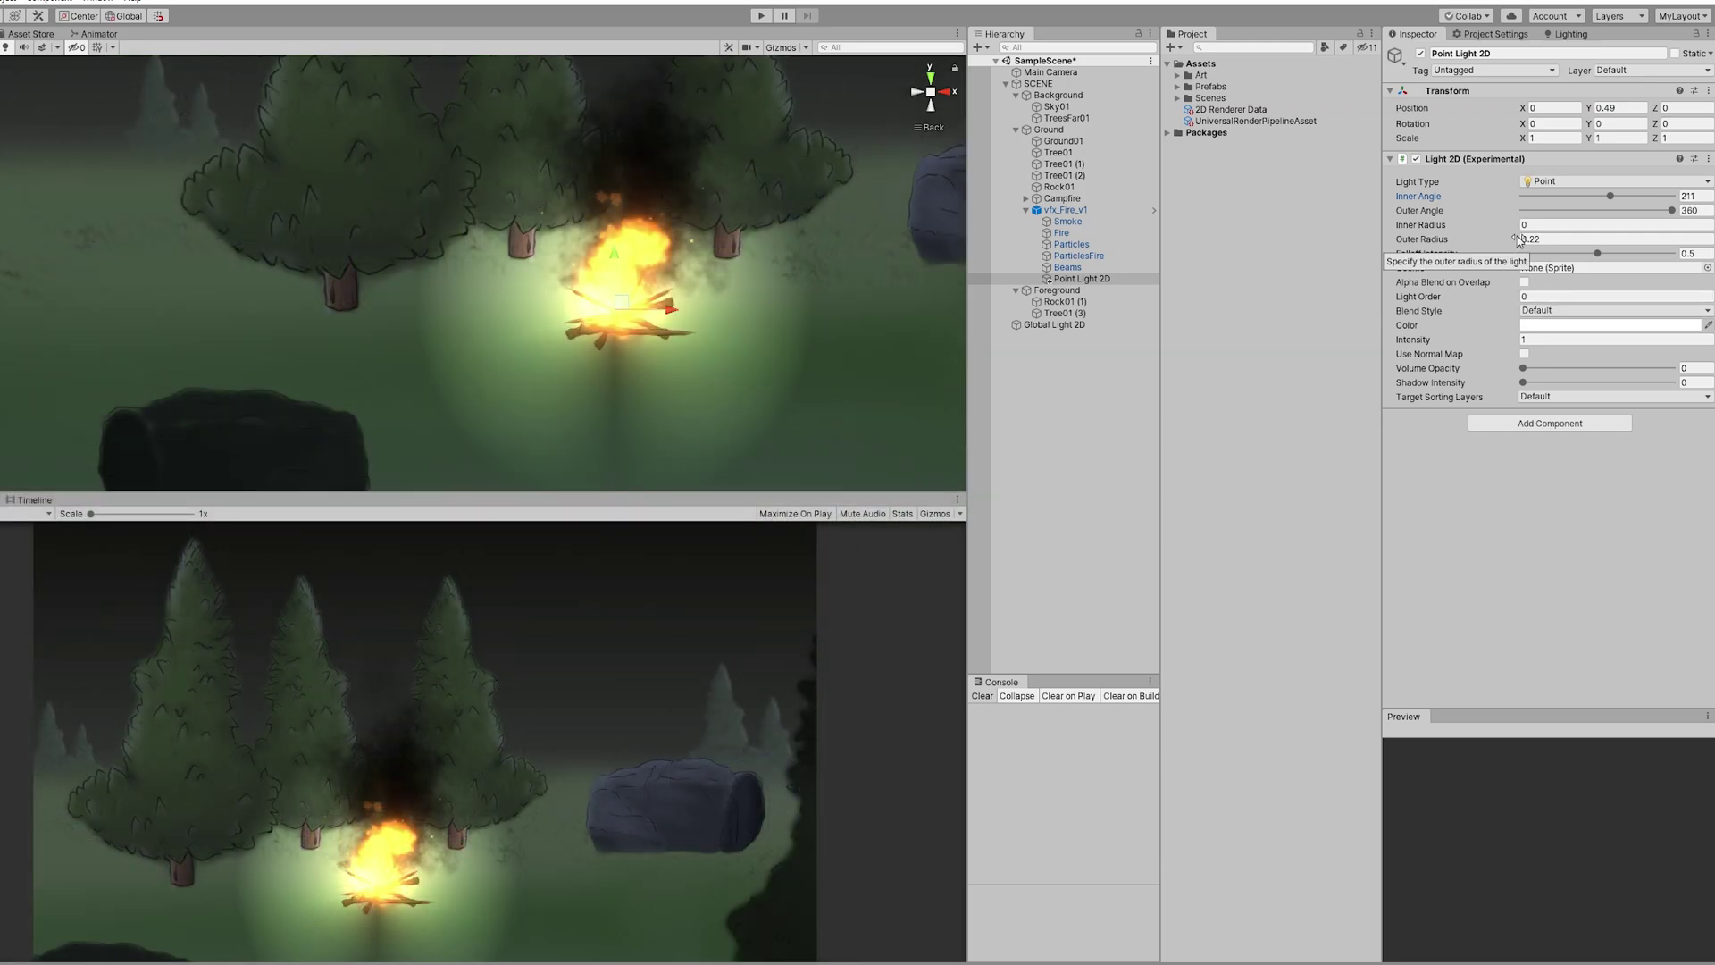
left_click(1522, 239)
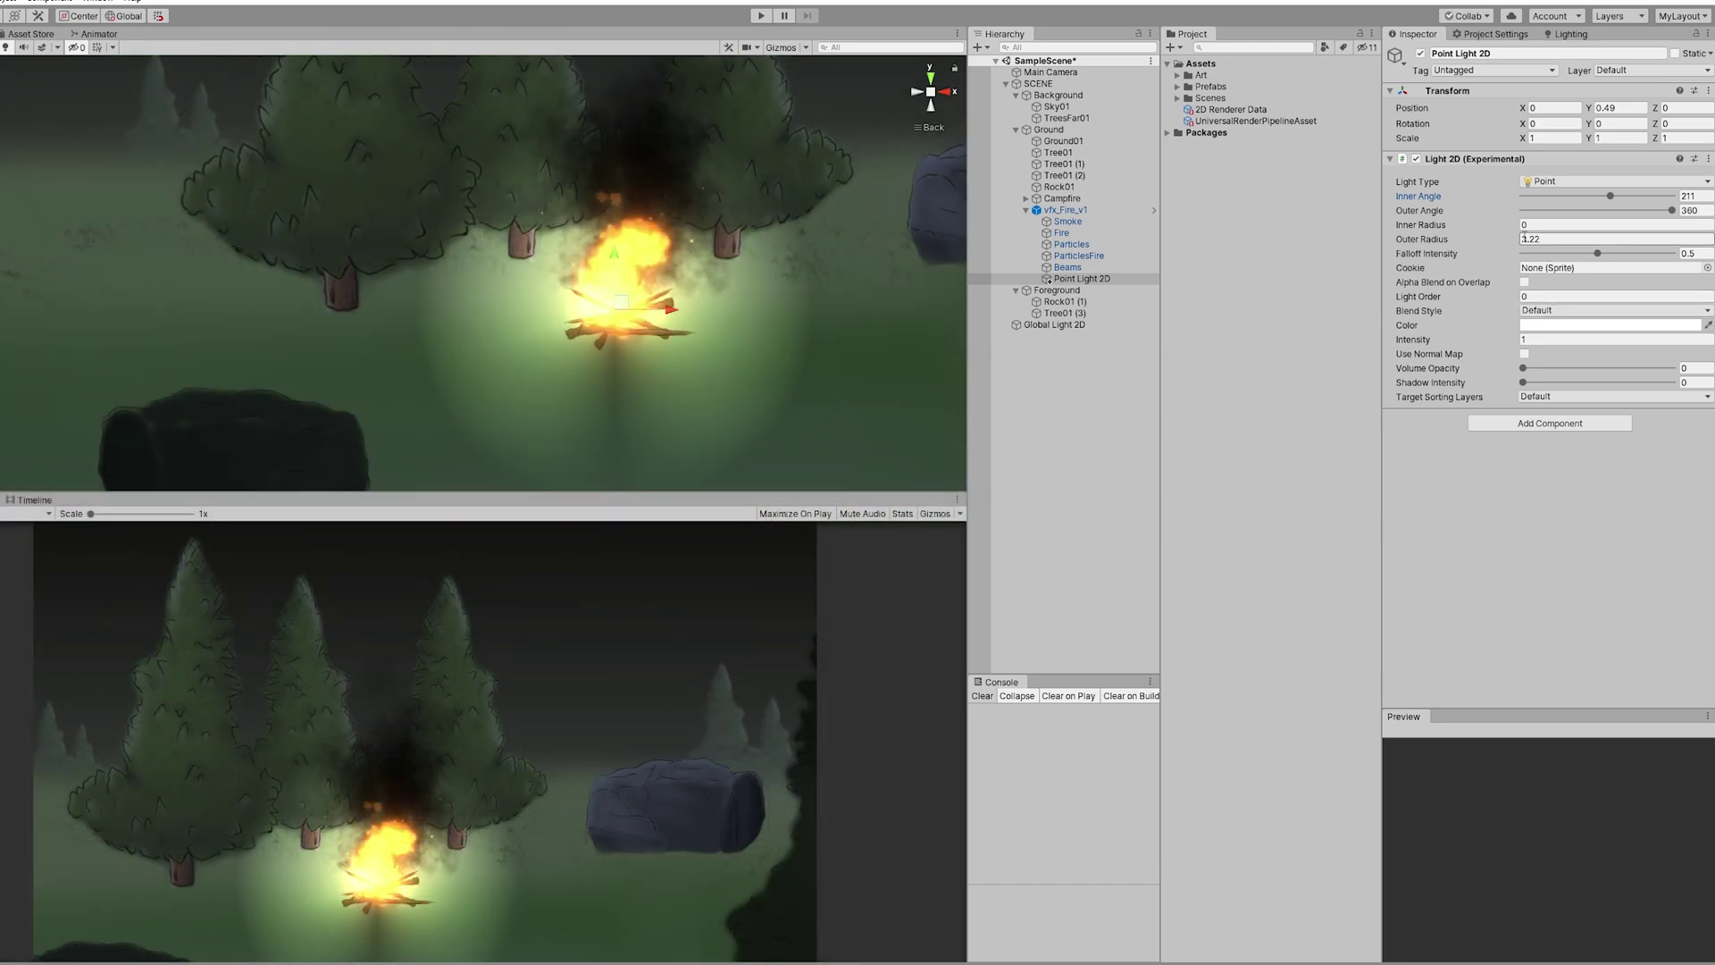
type("6")
left_click(1526, 224)
type("0.5")
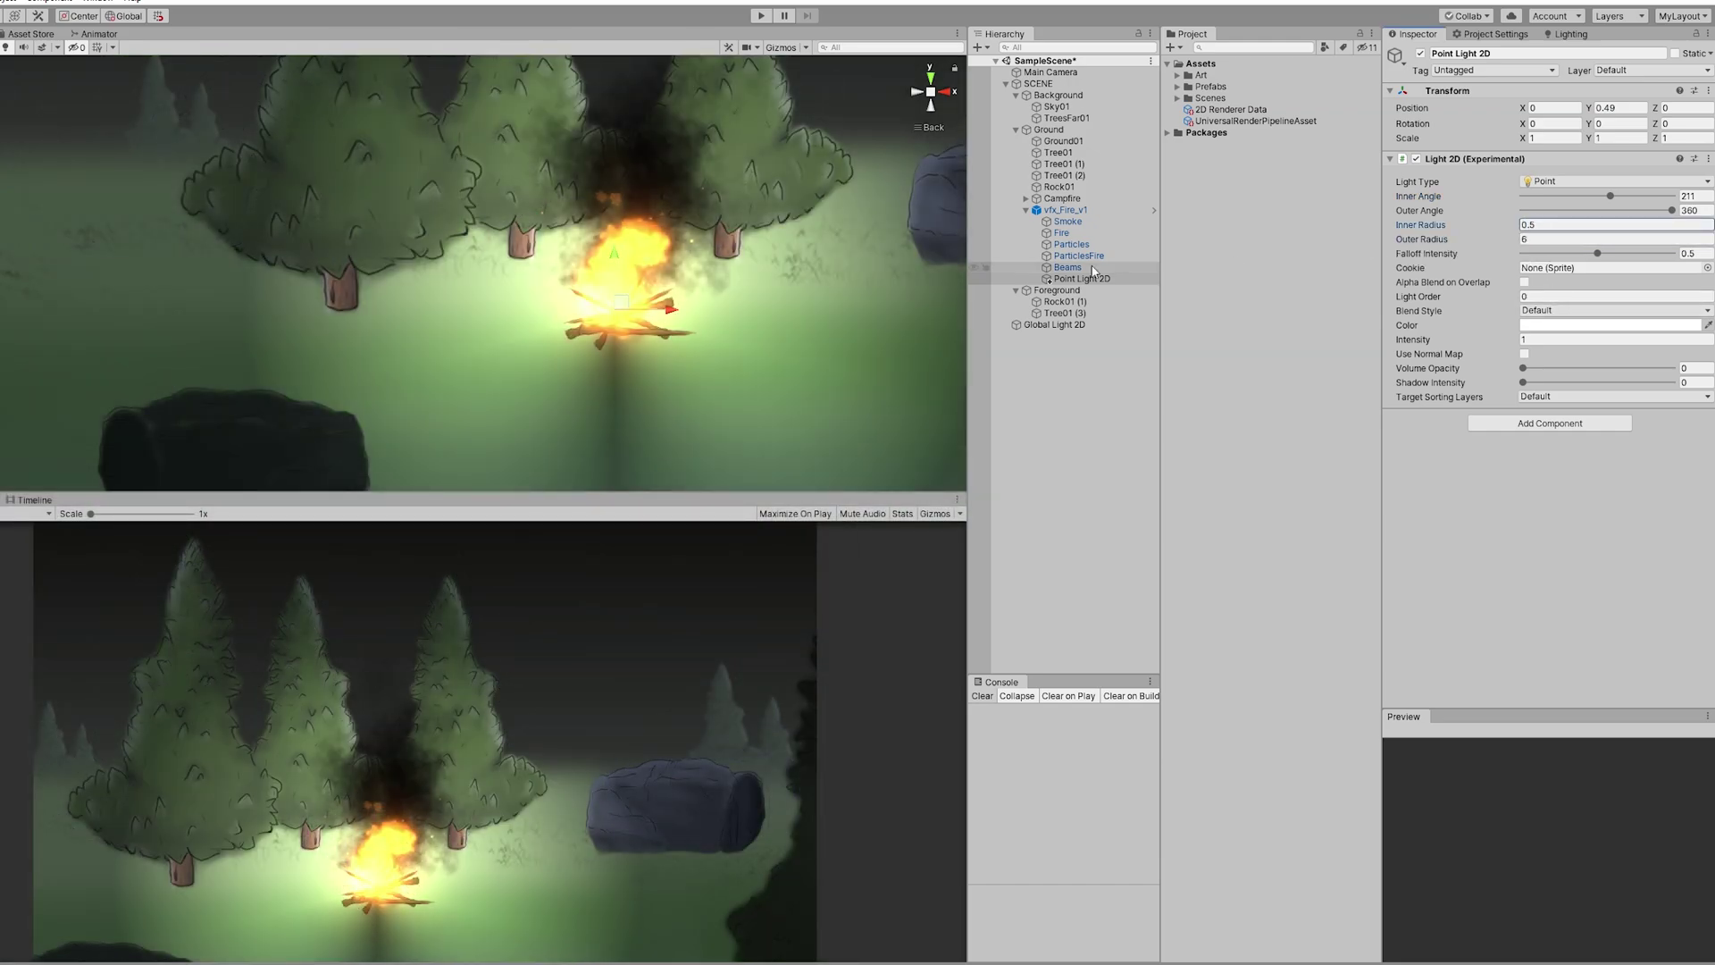
scroll(729, 297, "down", 2)
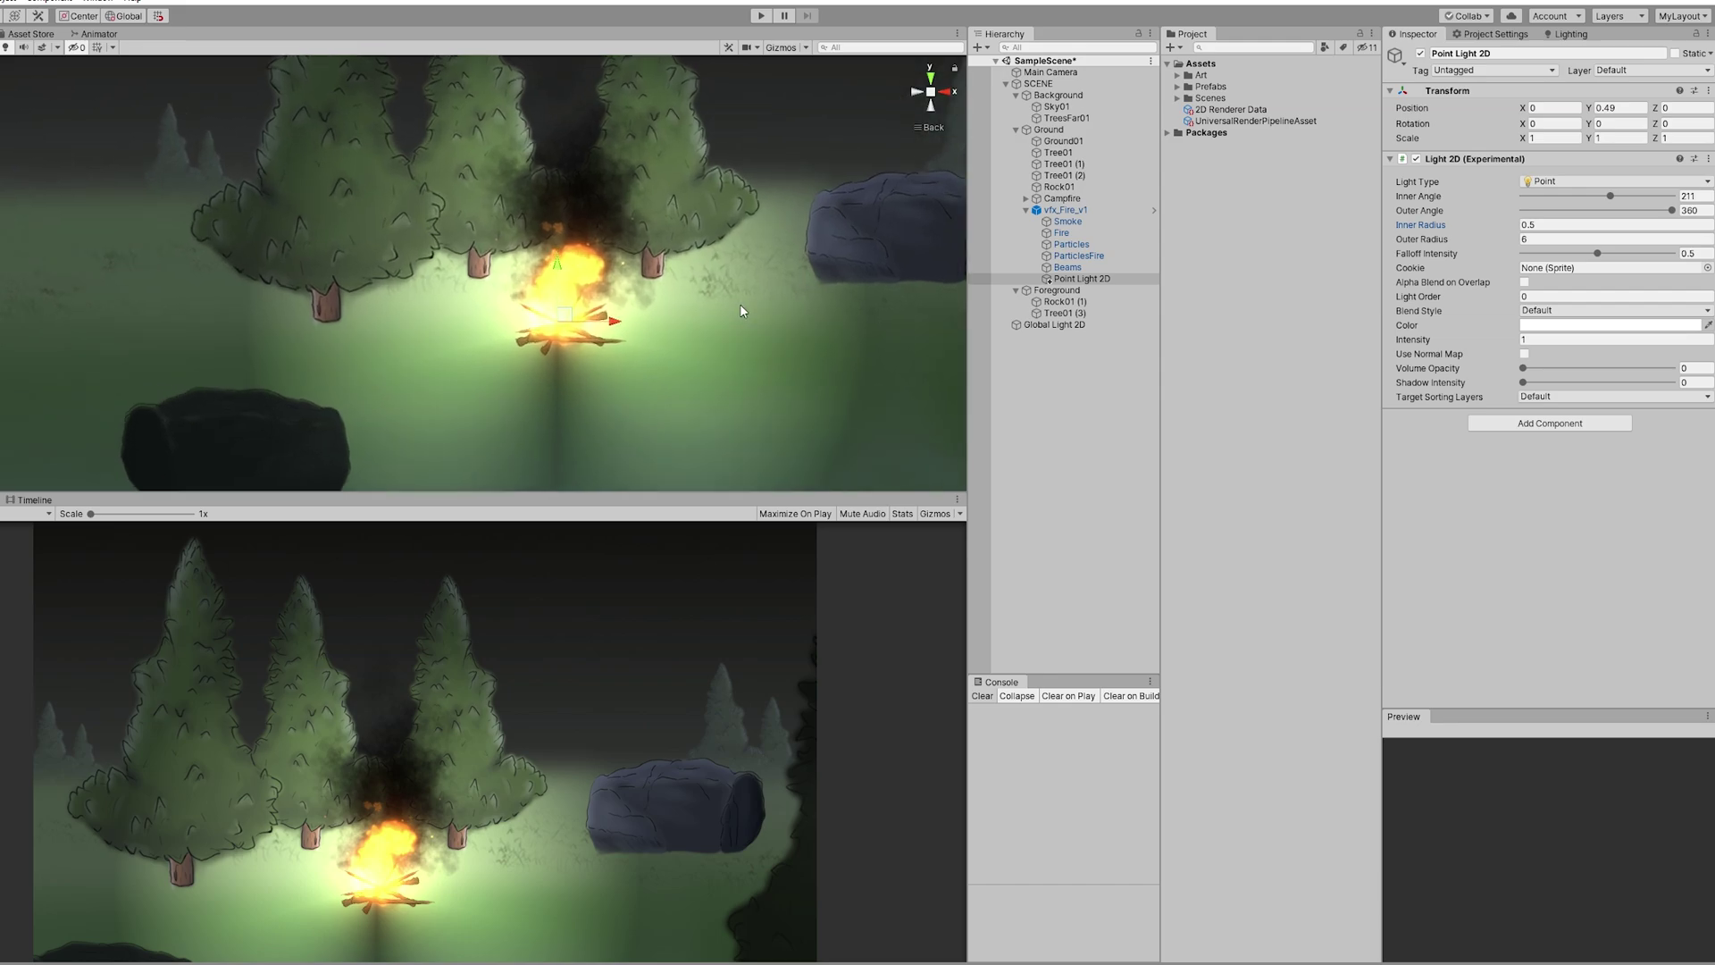
Give the campfire's point light a slightly reddish orange colour.
left_click(1535, 325)
left_click(1080, 197)
left_click(1036, 200)
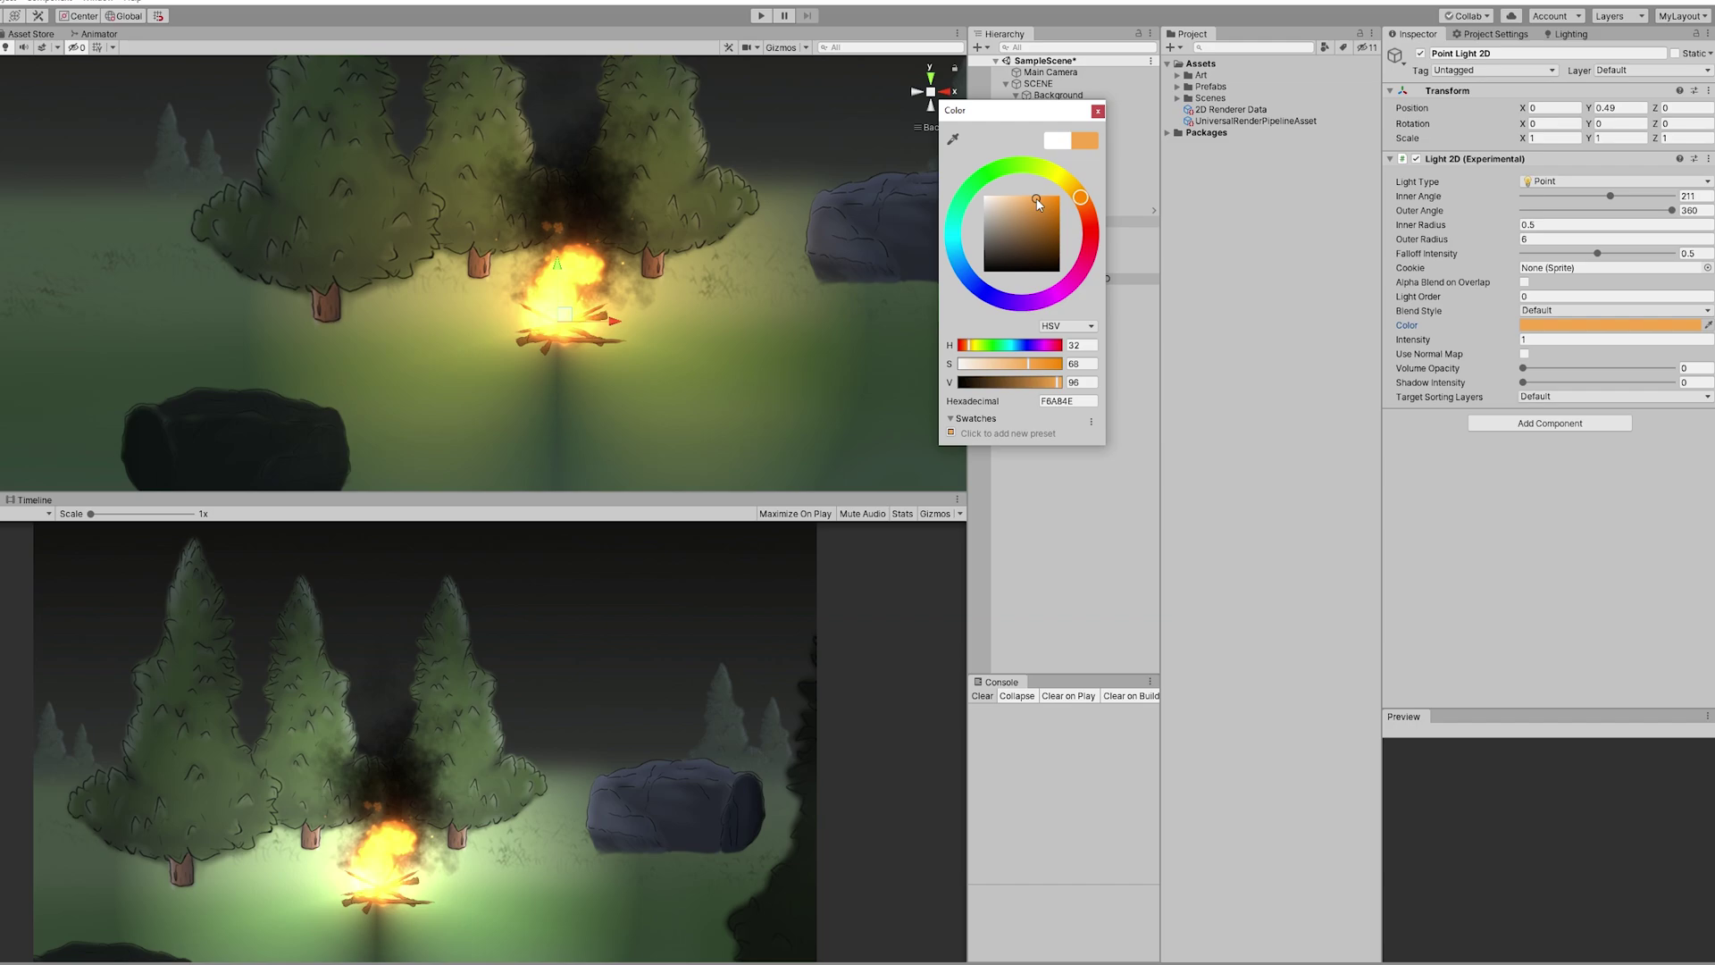
left_click_drag(1038, 201, 1038, 195)
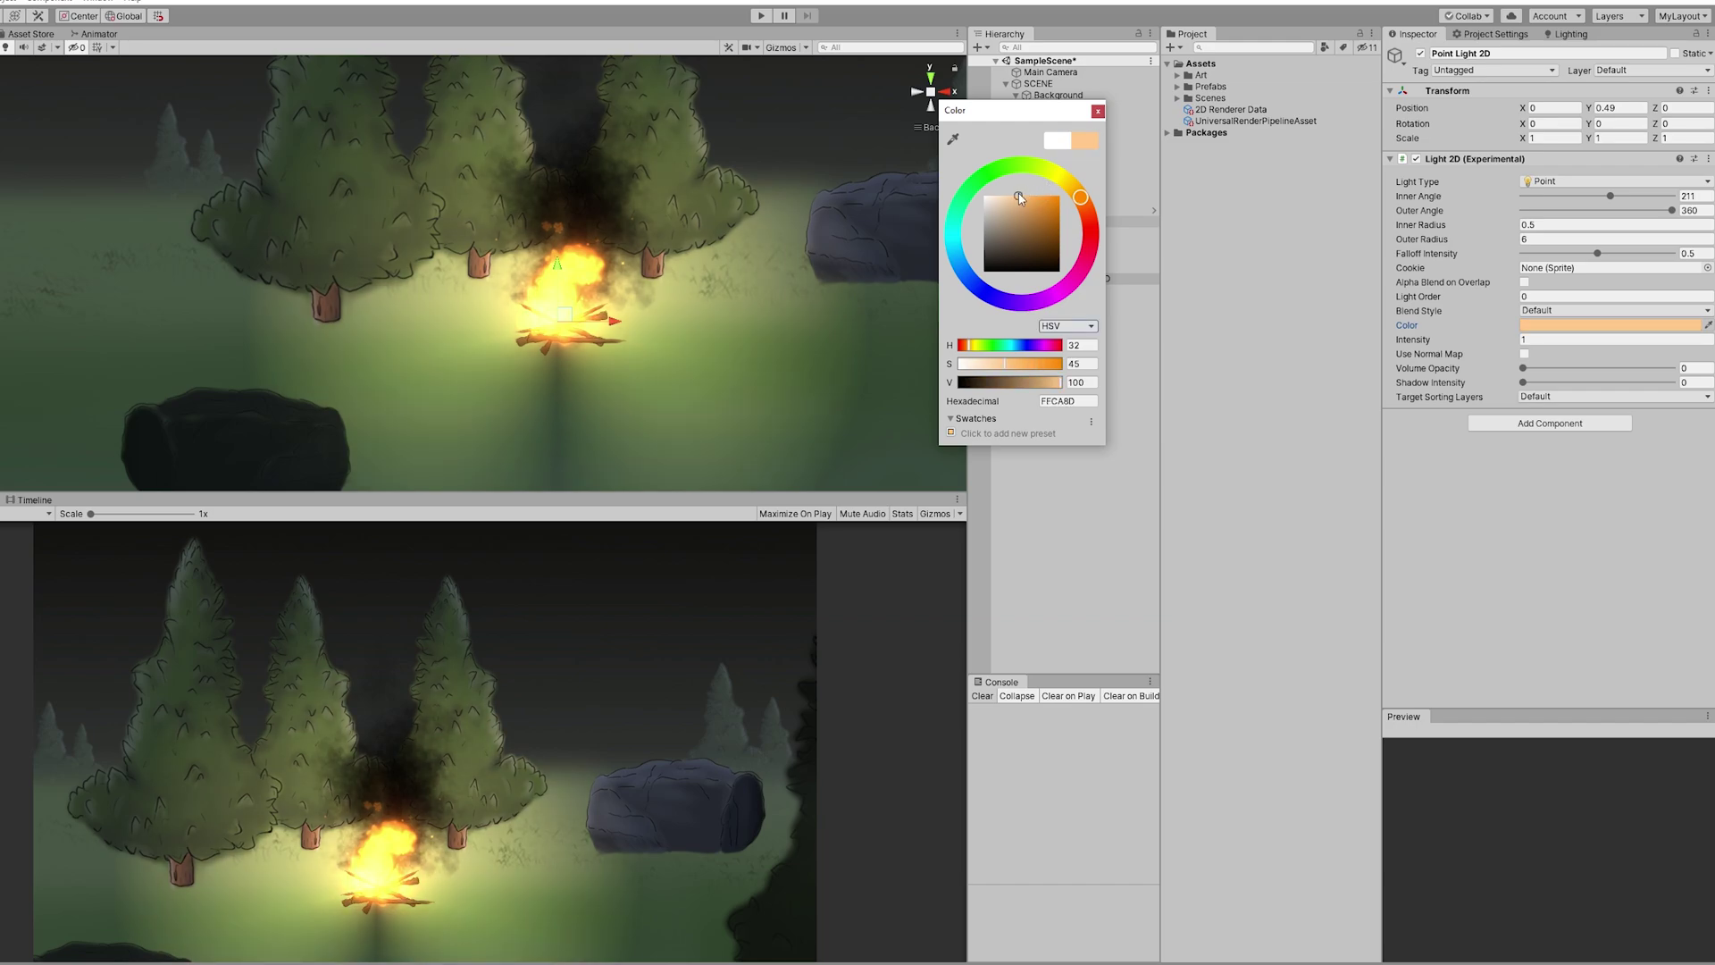
left_click(1037, 195)
left_click(1092, 202)
left_click(1098, 111)
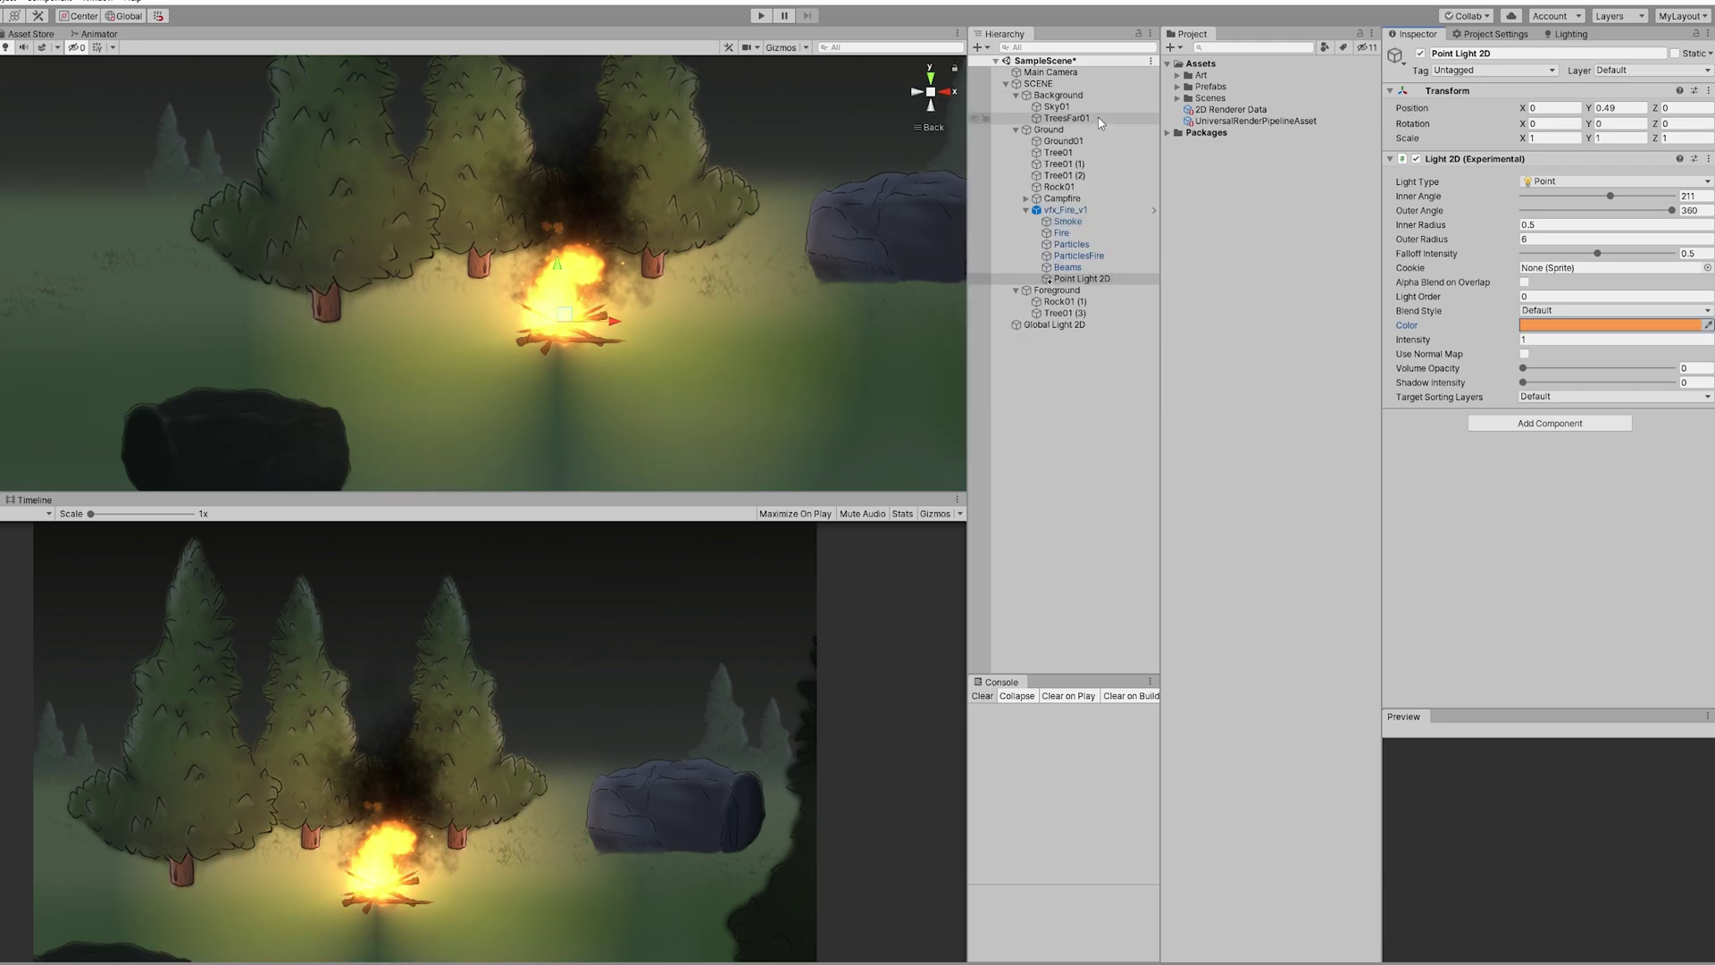
Adjust the light's falloff and set its Intensity to 1.49.
middle_click_drag(844, 276, 819, 249)
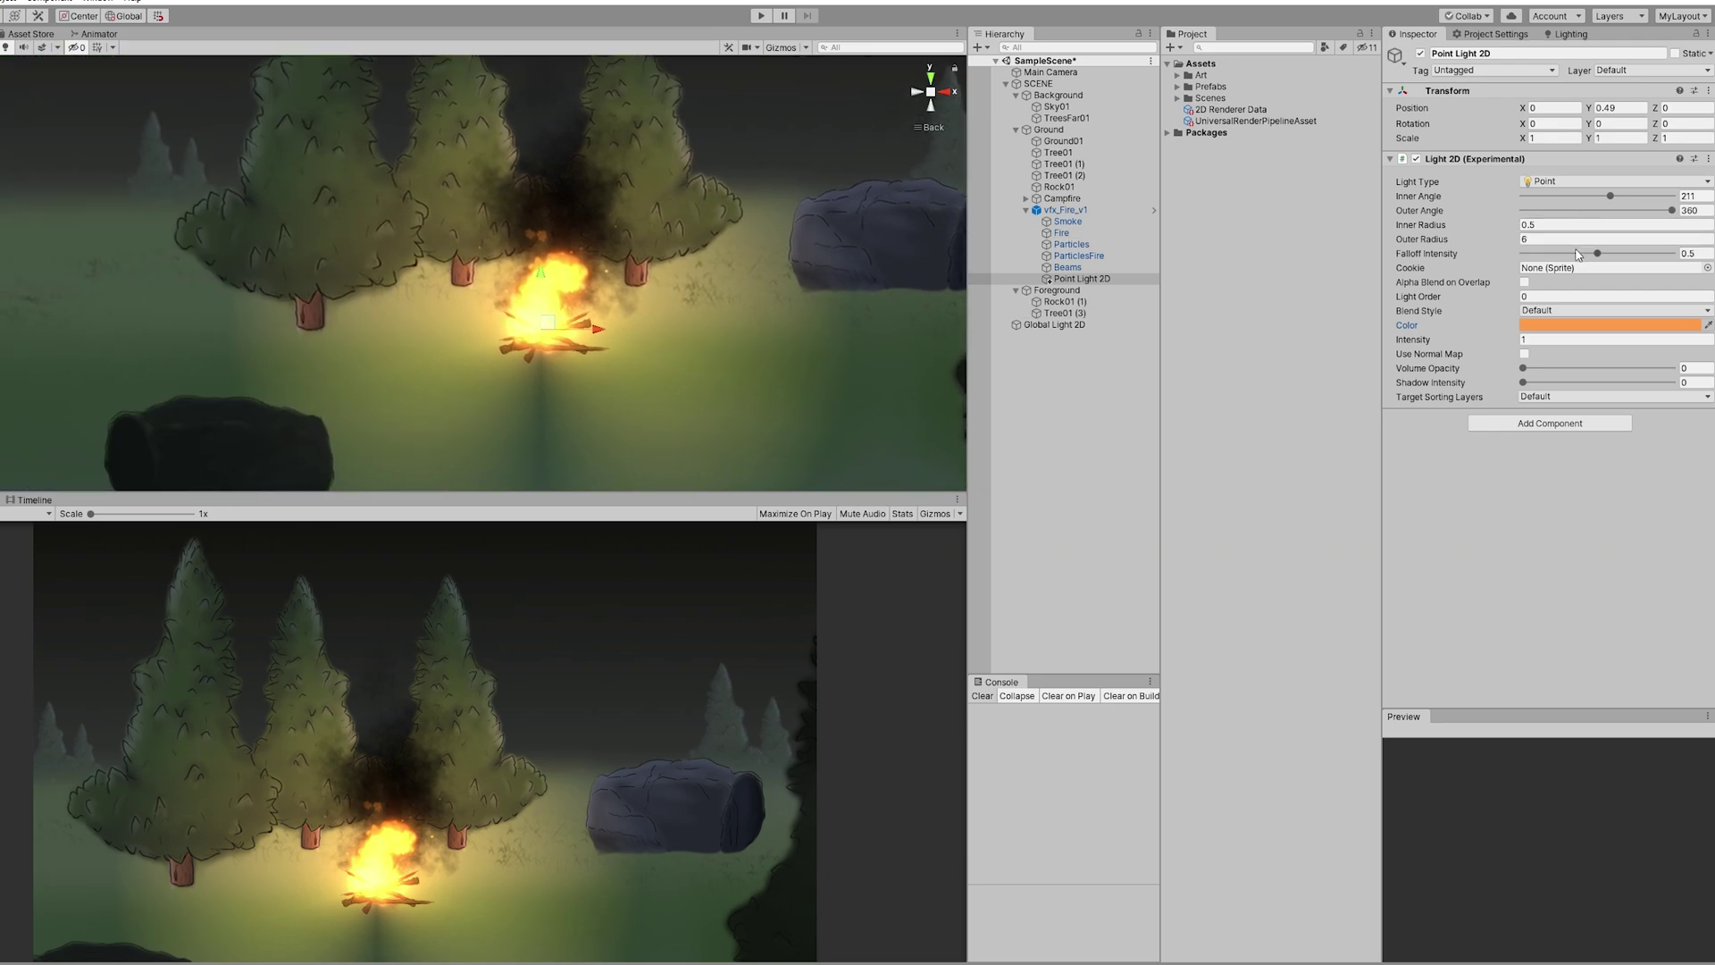
mouse_move(1599, 254)
left_mouse_down()
mouse_move(1509, 255)
mouse_move(1607, 252)
left_mouse_up()
left_click(1536, 339)
type("1.54")
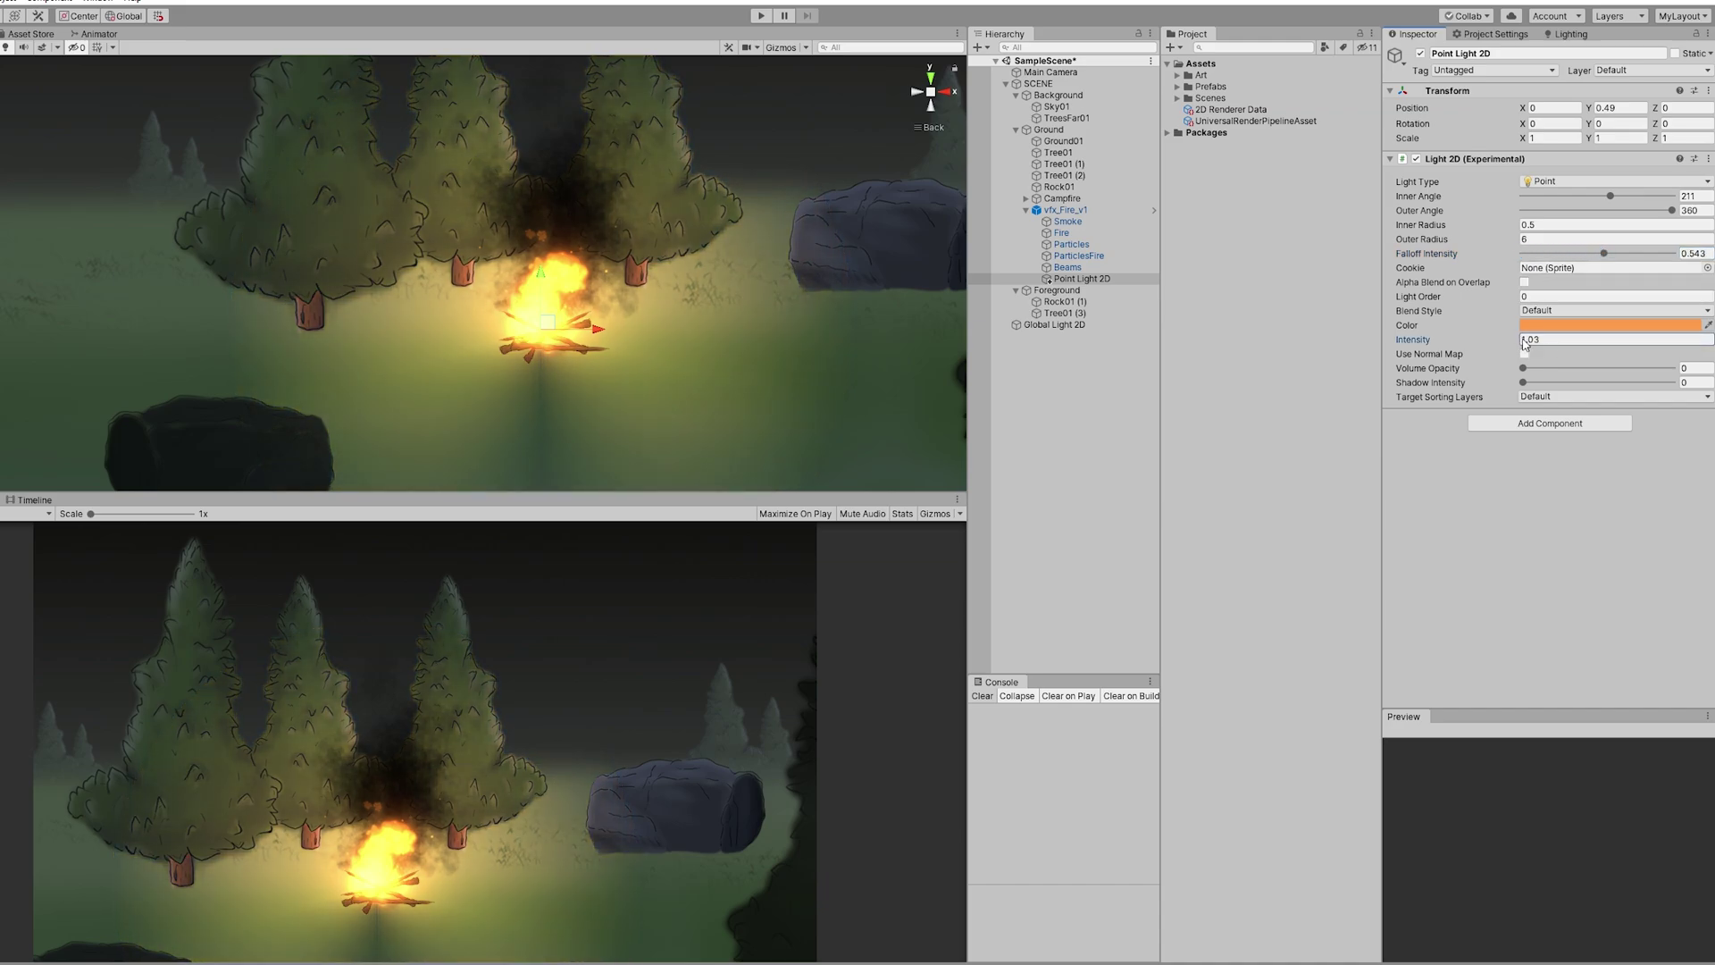
key("BackSpace")
key("BackSpace")
type("49")
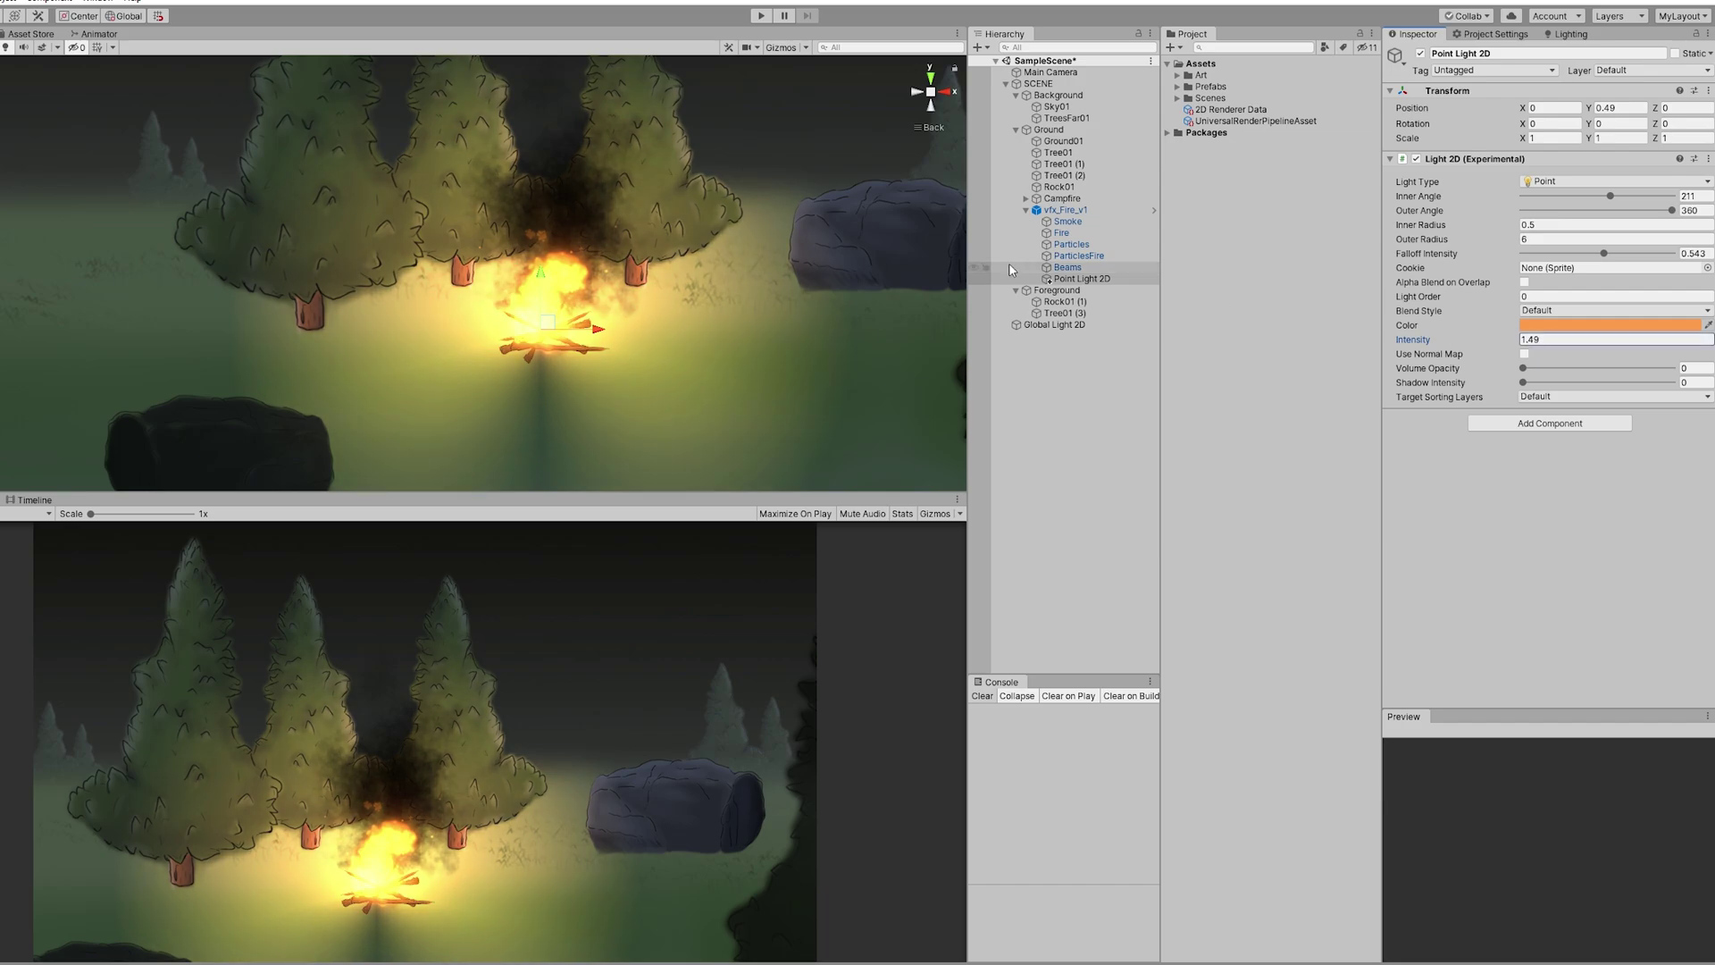
Select only the Point Light 2D and enable Use Normal Map after trying Volume Opacity.
left_click(1068, 222, "shift")
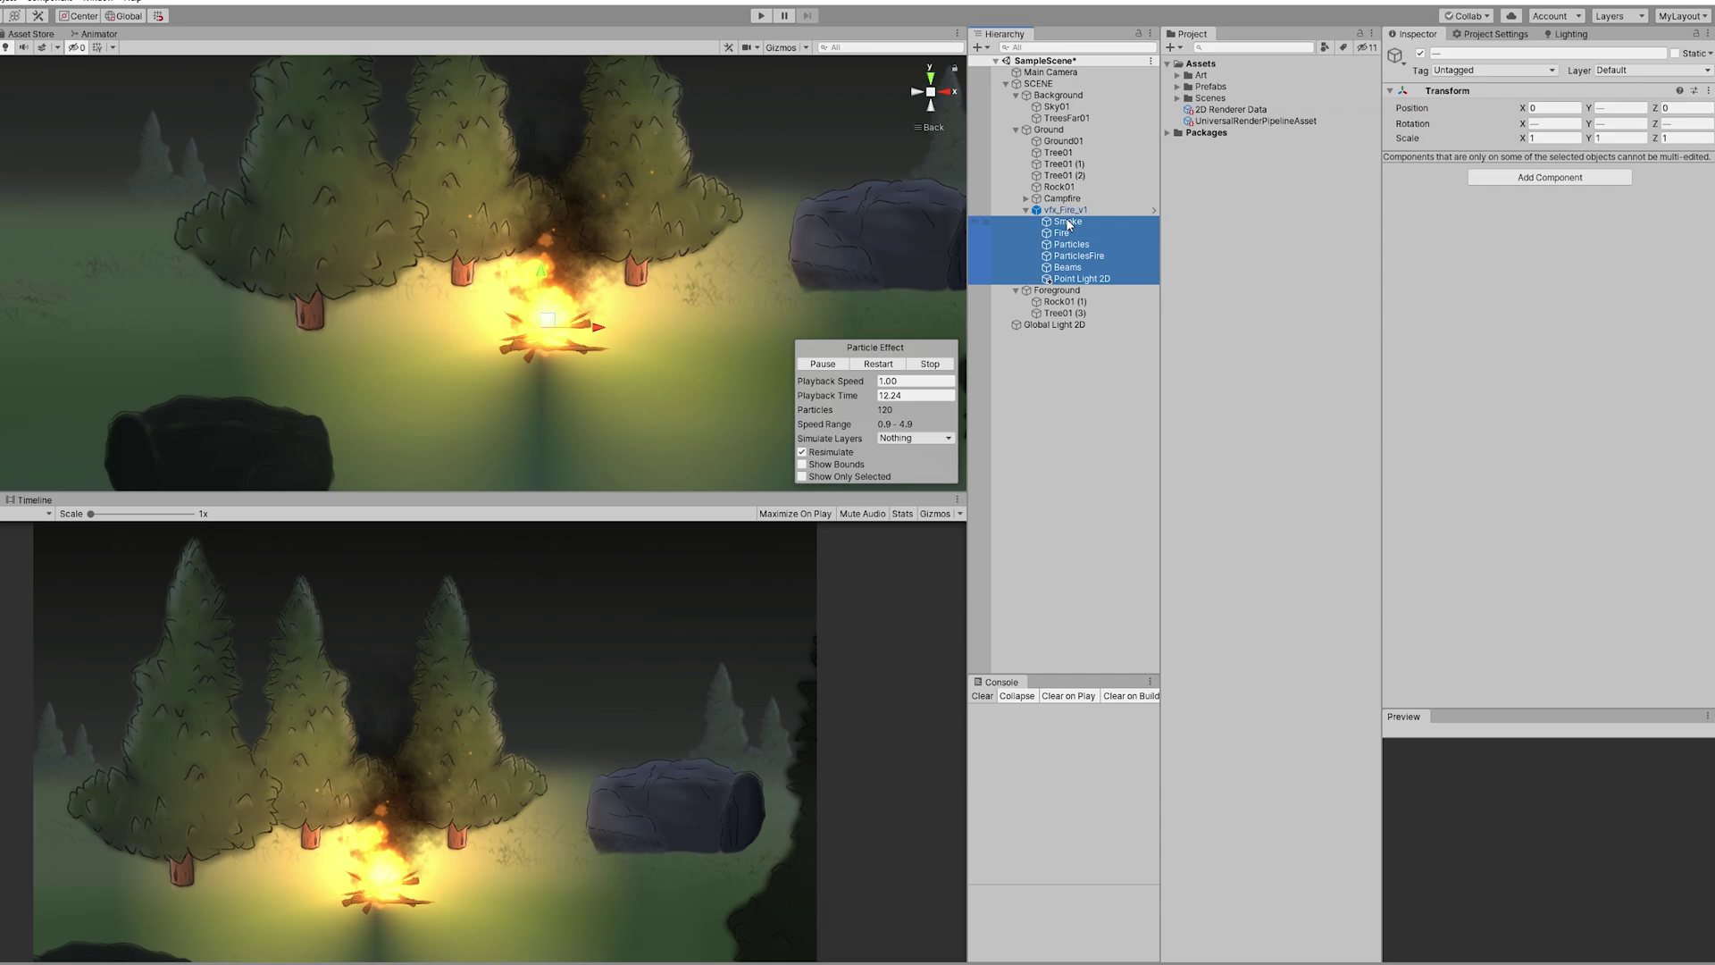
left_click(1084, 279)
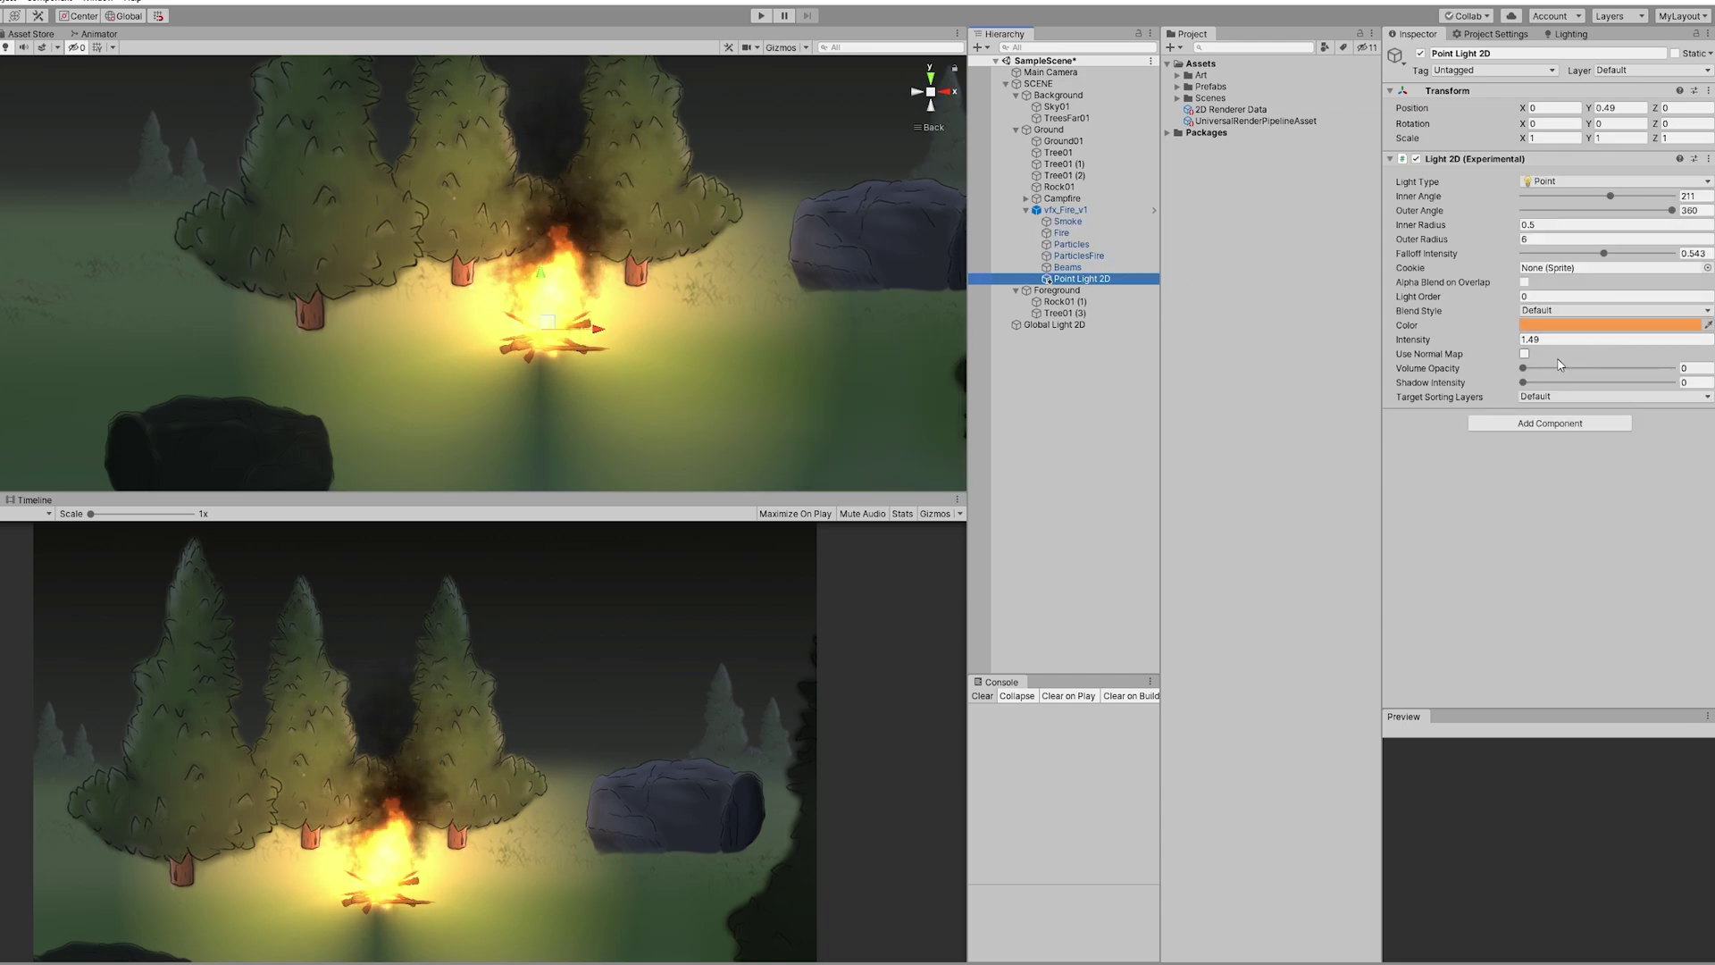
mouse_move(1522, 368)
left_mouse_down()
mouse_move(1621, 369)
mouse_move(1508, 371)
mouse_move(1652, 363)
mouse_move(1506, 373)
left_mouse_up()
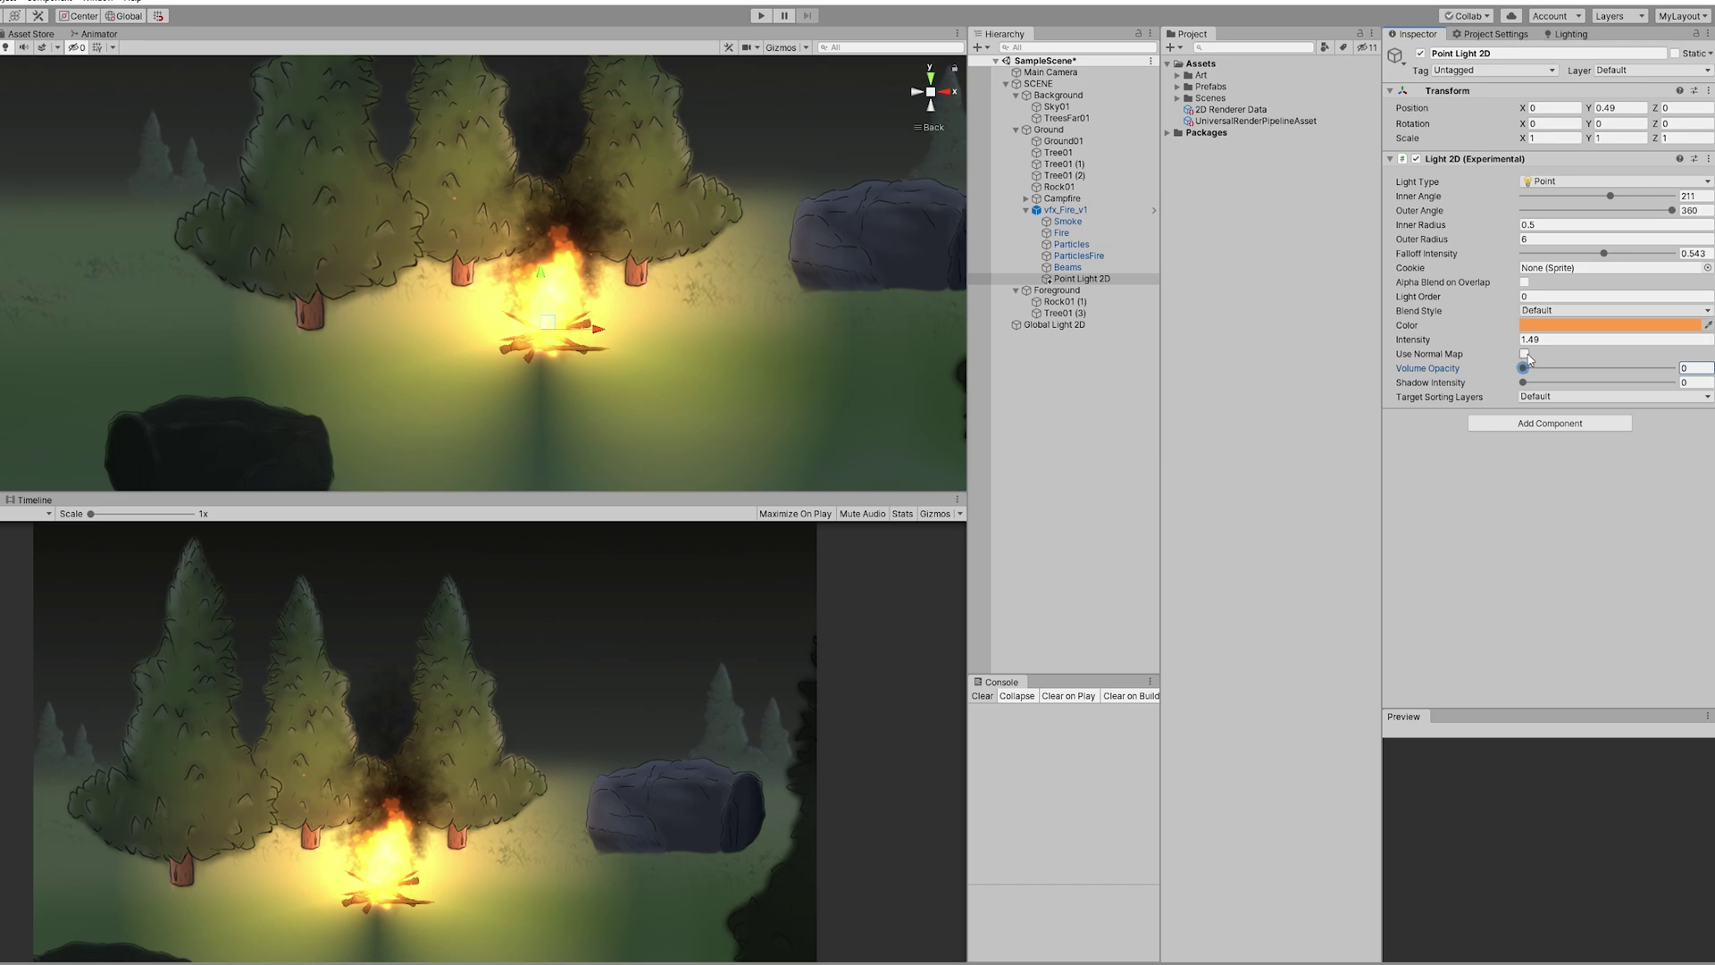
left_click(1525, 354)
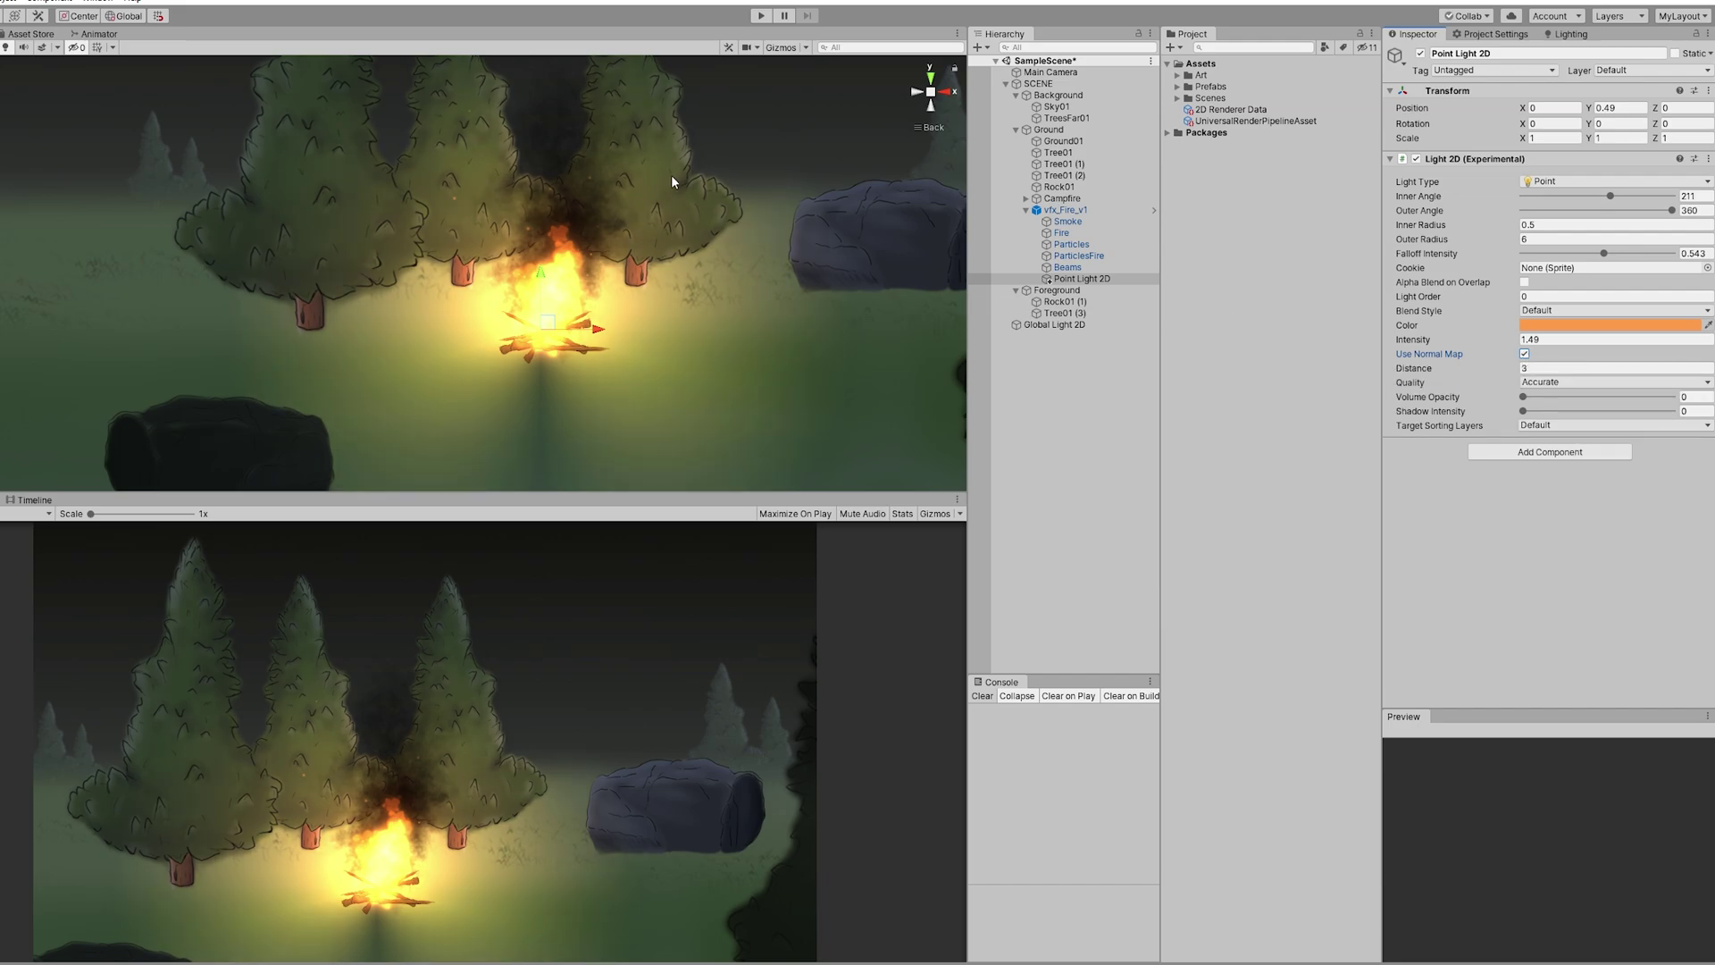
middle_click_drag(679, 247, 658, 251)
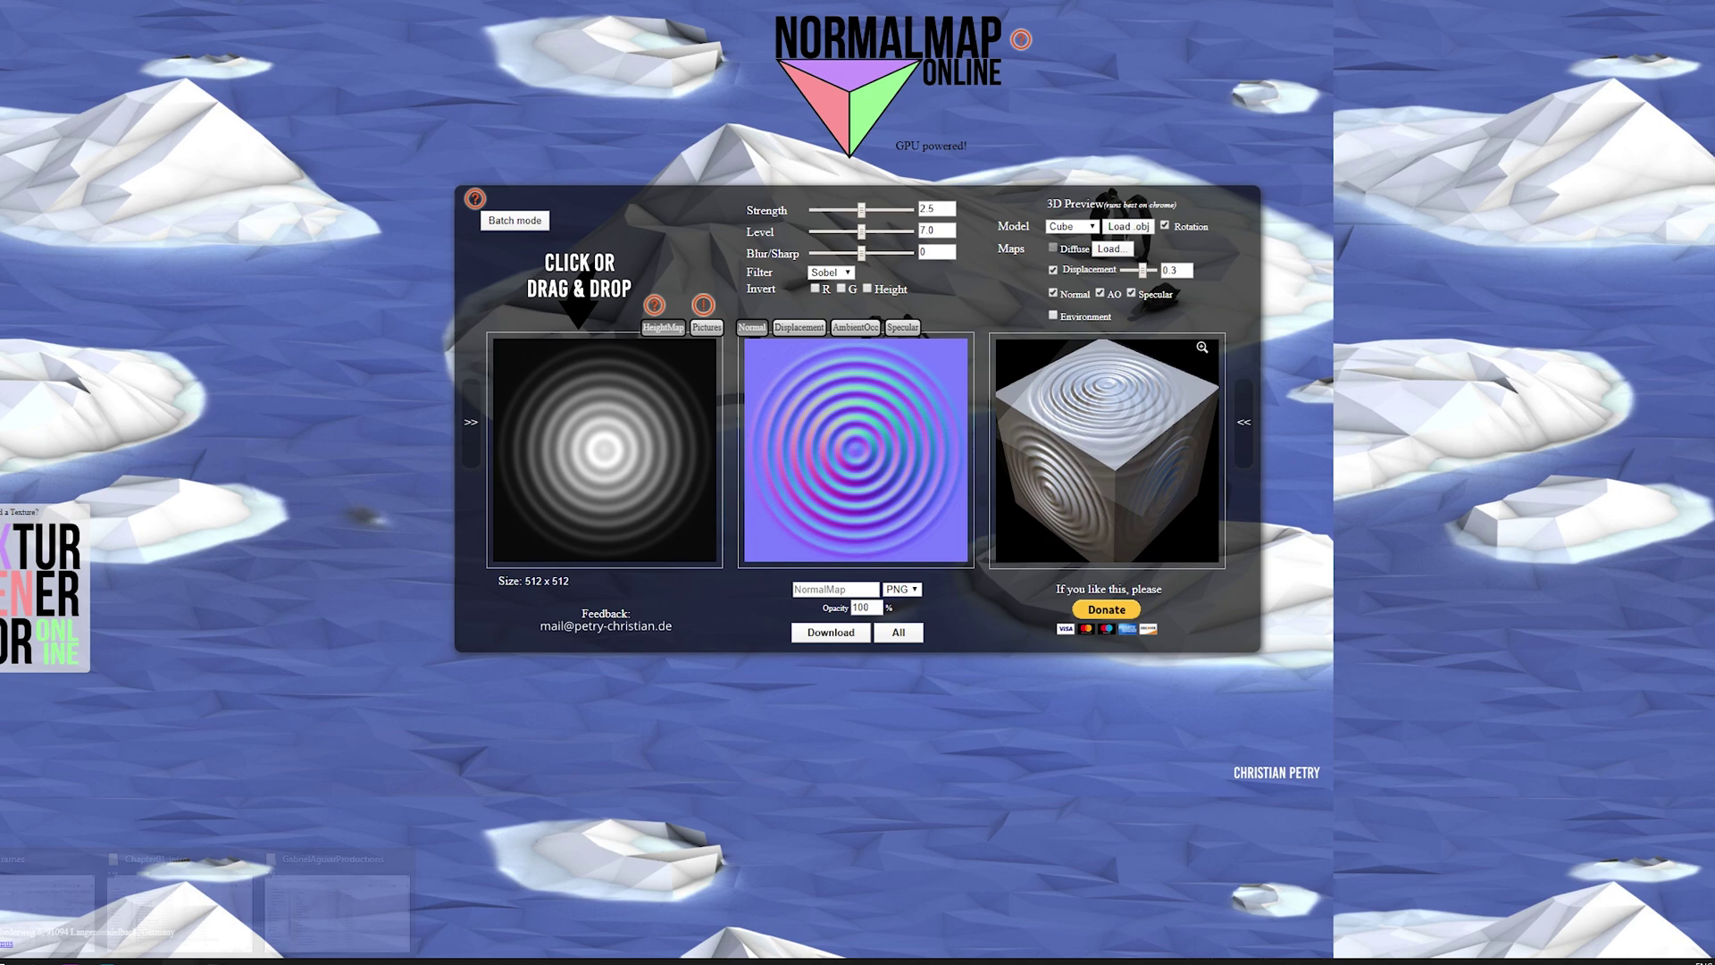
Load the pine tree image as a height map and preview its normal map on a still Plane.
left_click_drag(761, 455, 654, 474)
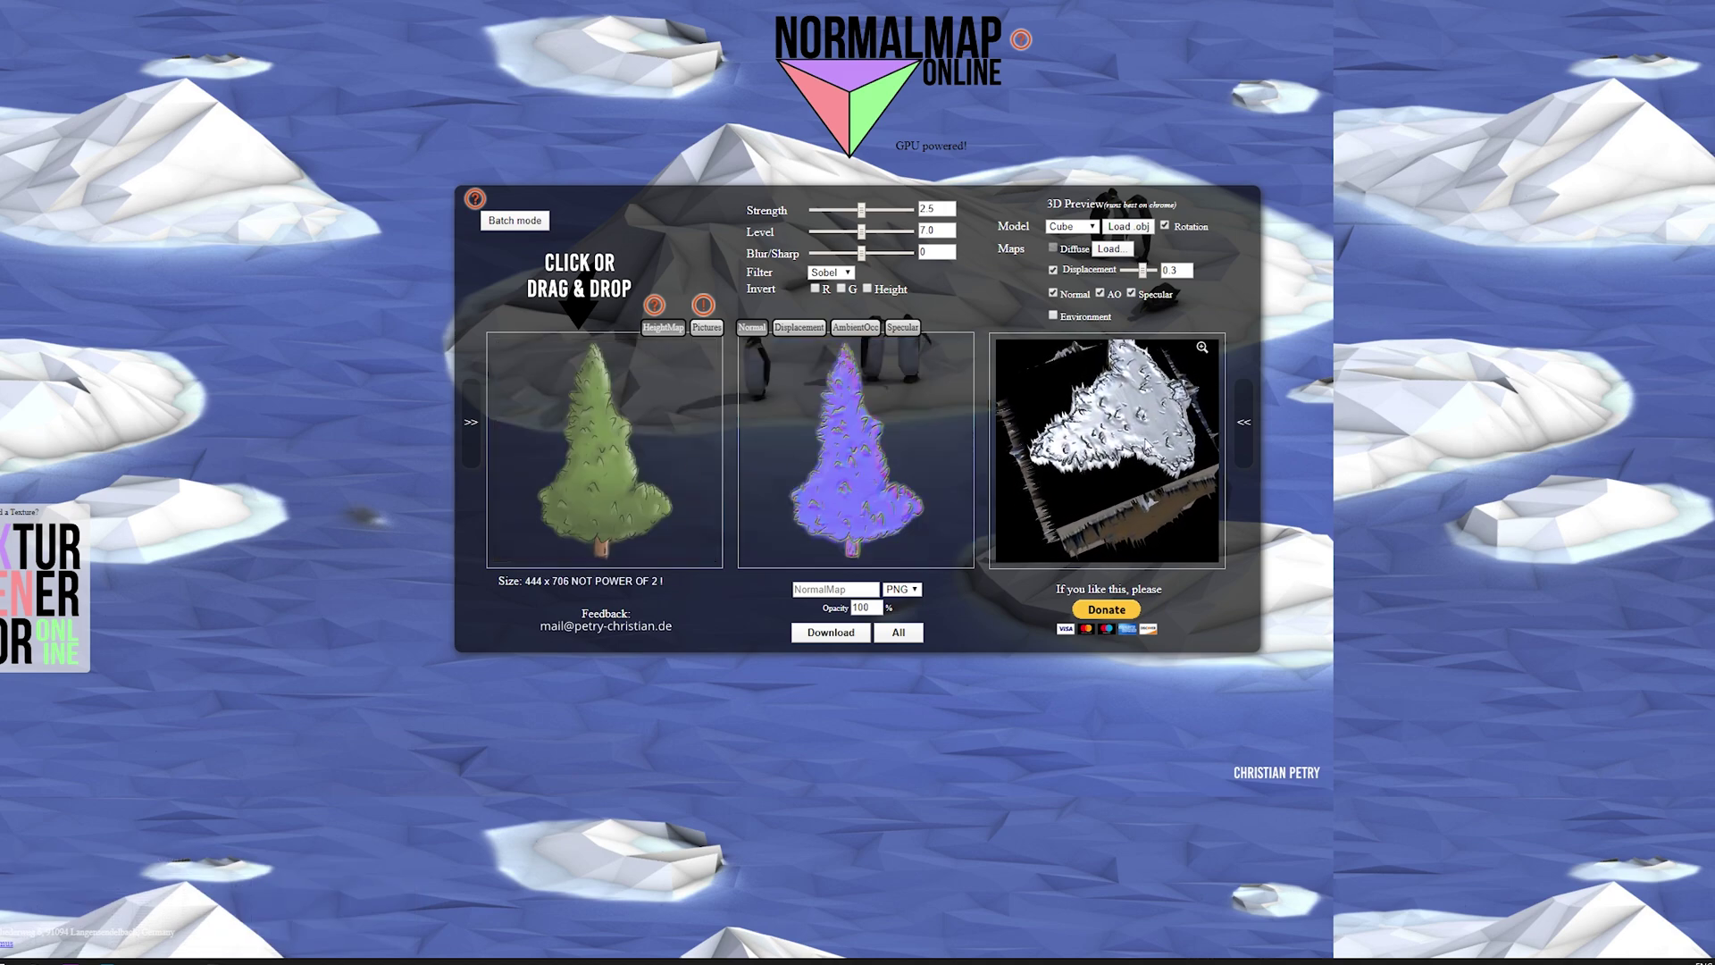
left_click(1164, 225)
left_click(1070, 226)
left_click(1087, 255)
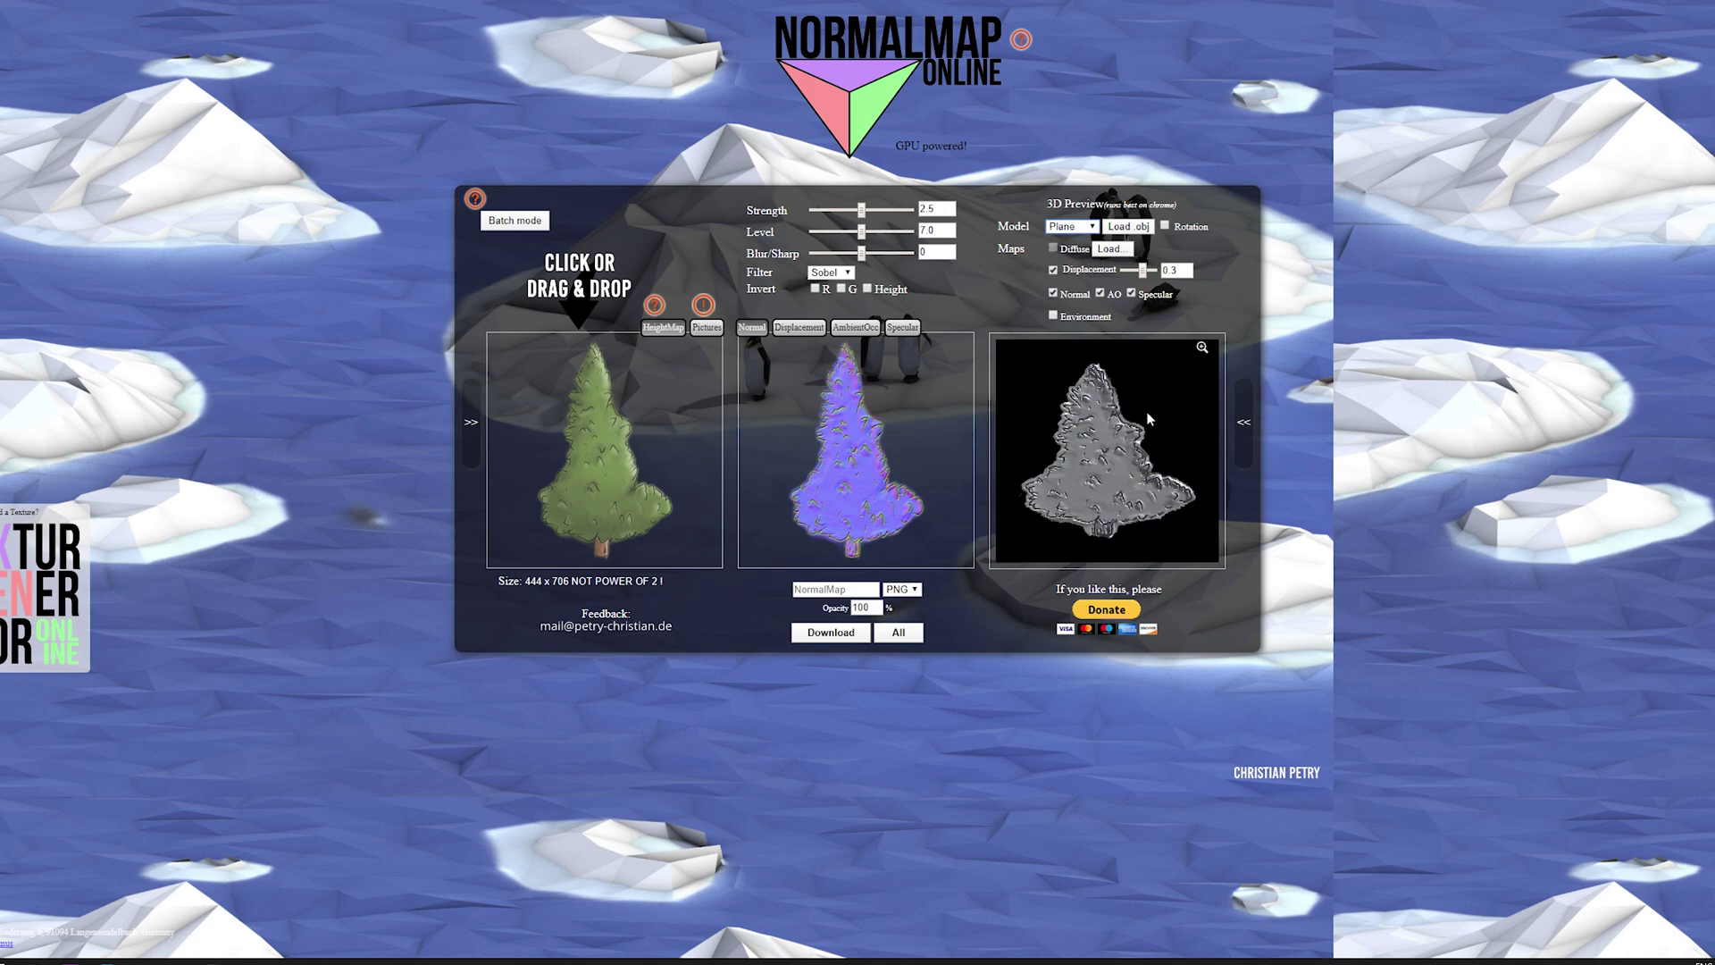
left_click_drag(1168, 434, 1127, 495)
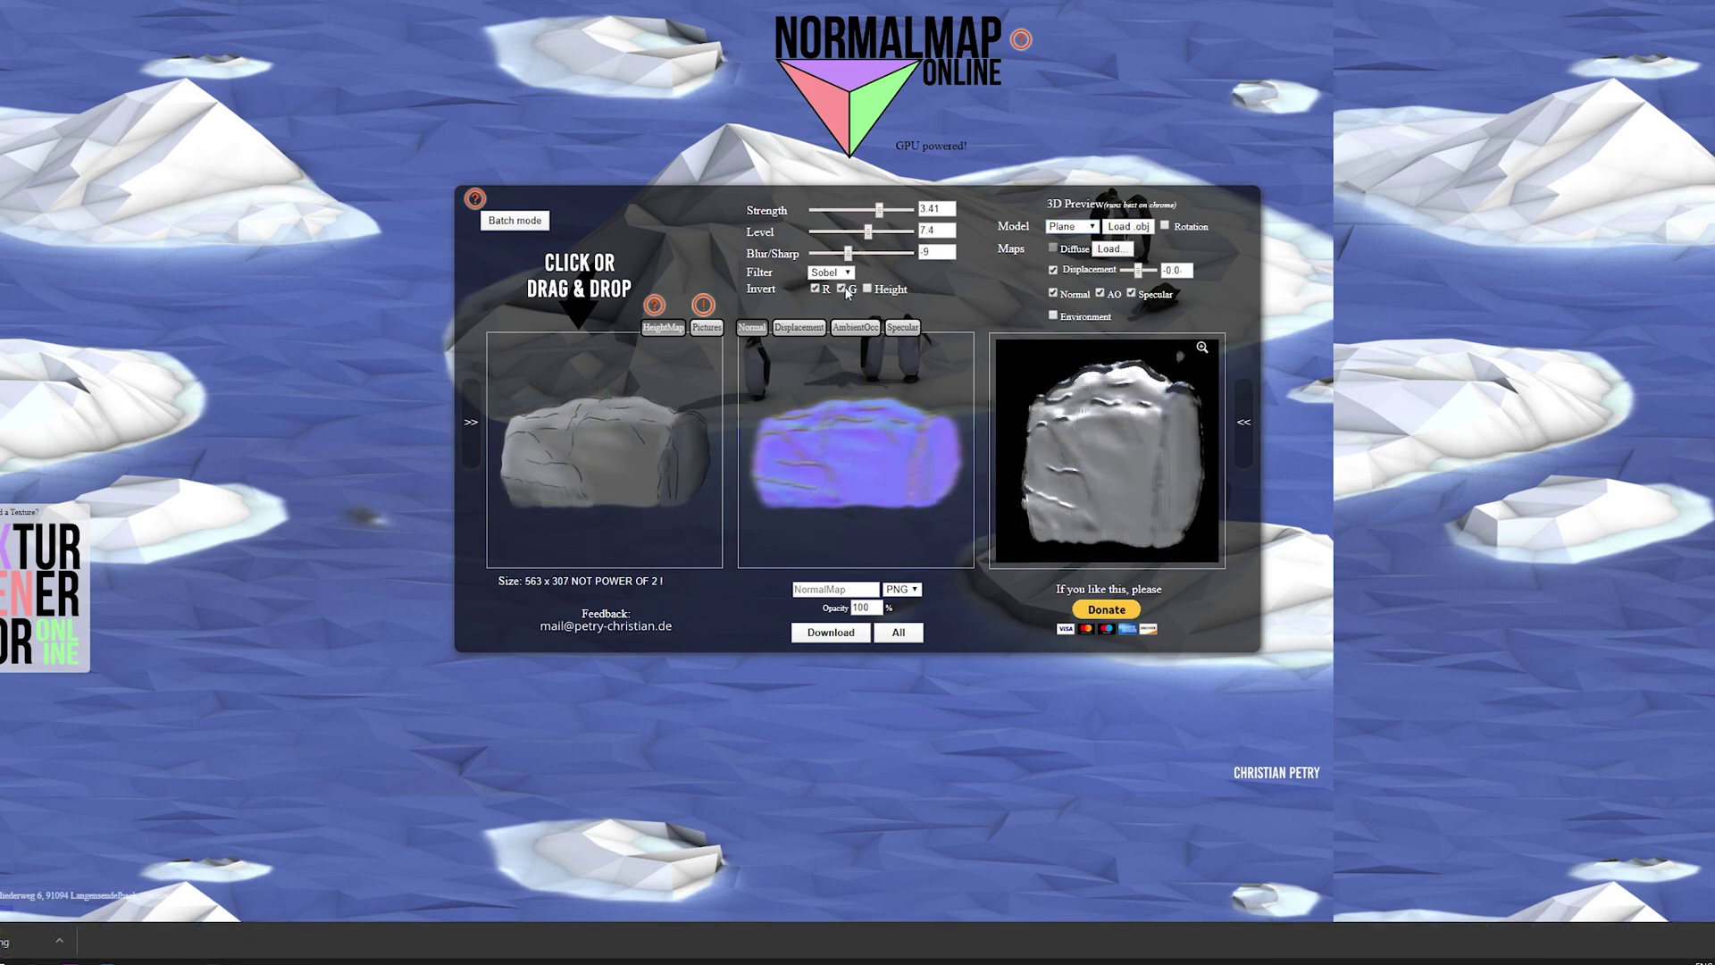
left_click_drag(1115, 410, 1052, 438)
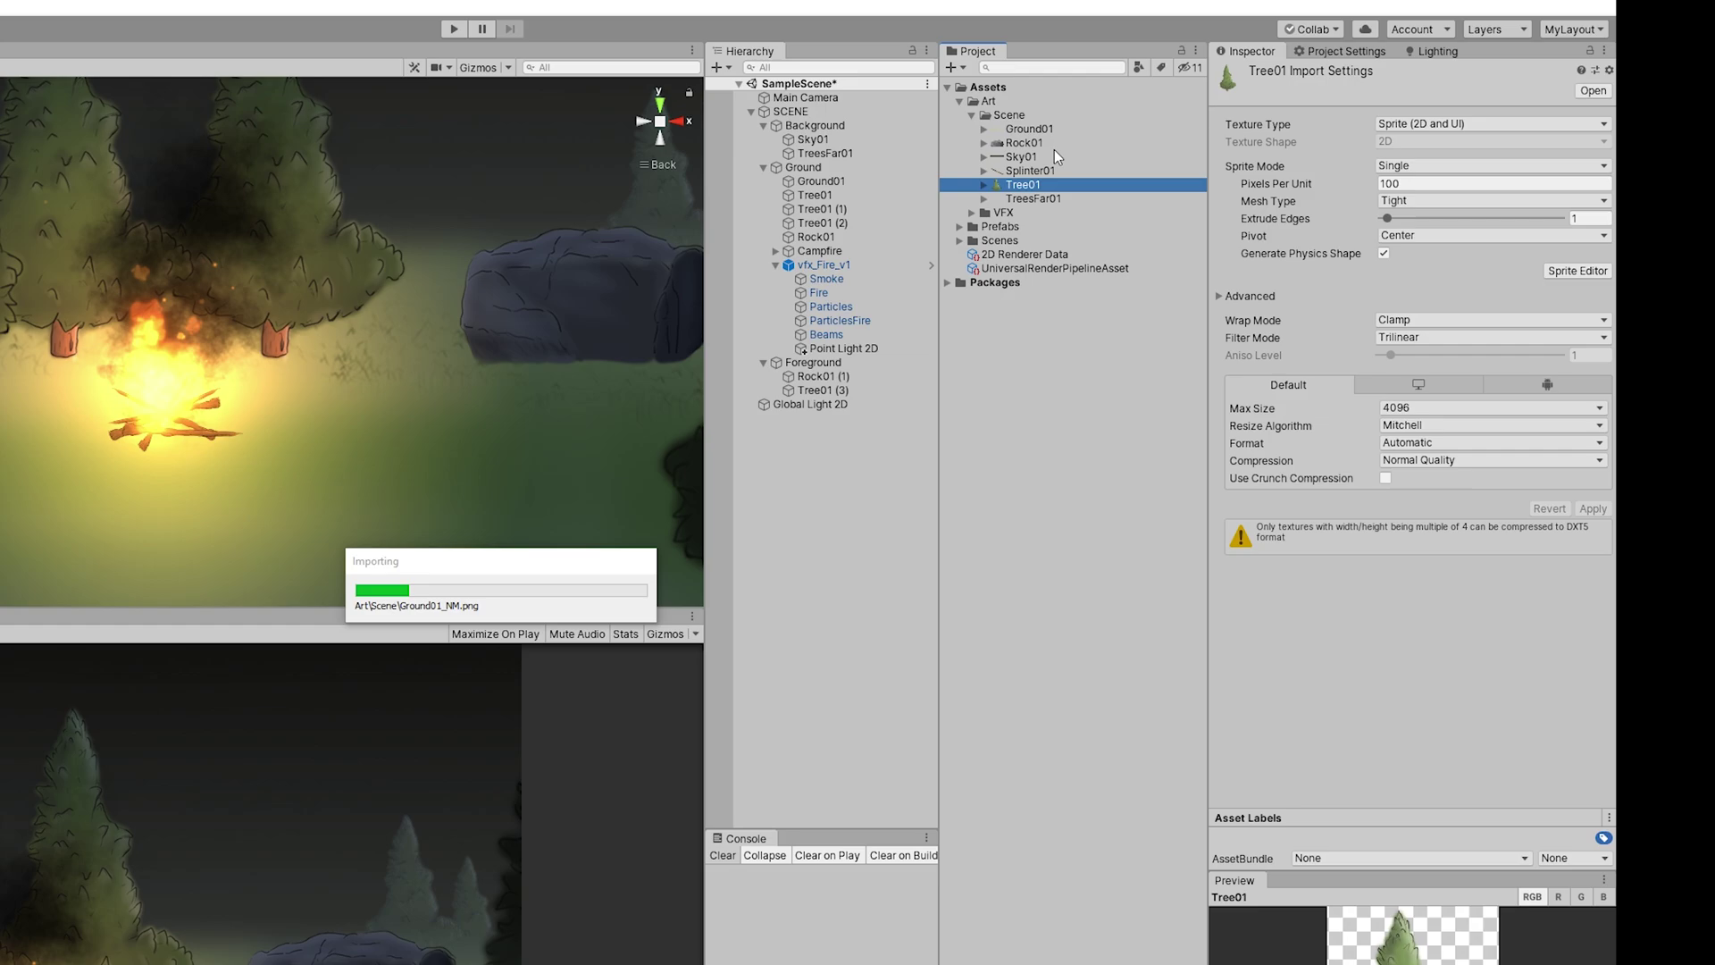
Set the three _NM normal map textures to Sprite (2D and UI) and apply.
left_click(1027, 226, "ctrl")
left_click(1393, 129)
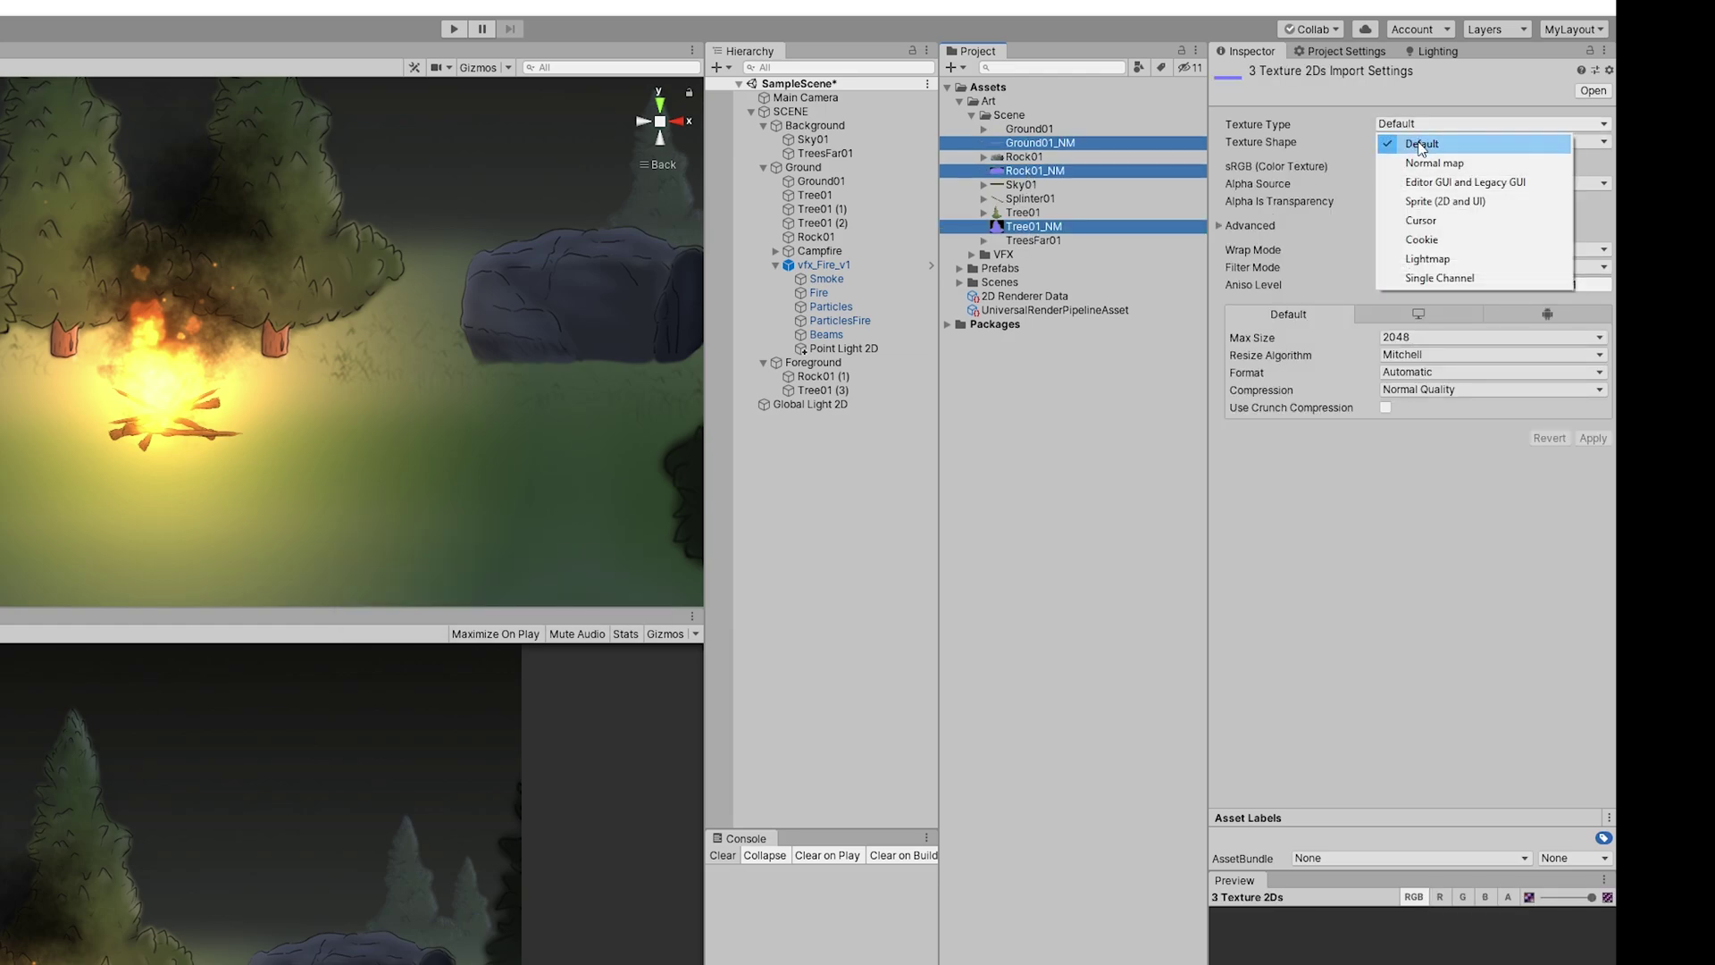
left_click(1420, 193)
left_click(1592, 509)
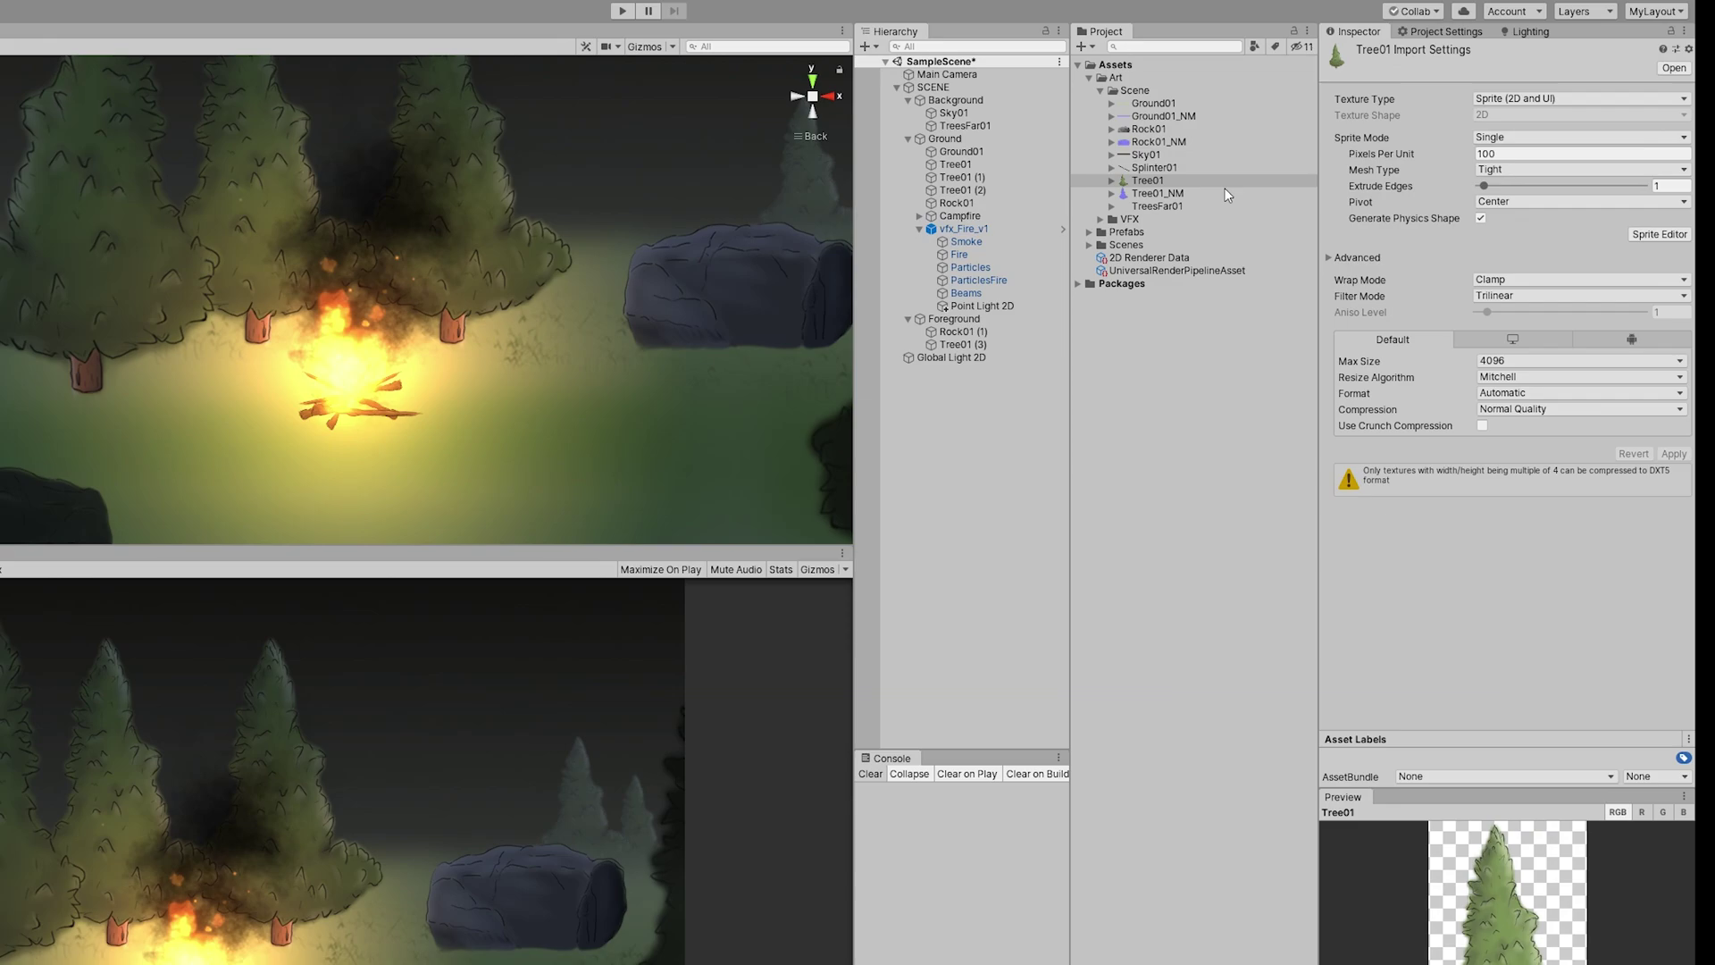
key("Up")
Install the 2D Sprite package and open Tree01 in the Sprite Editor.
left_click(1149, 183)
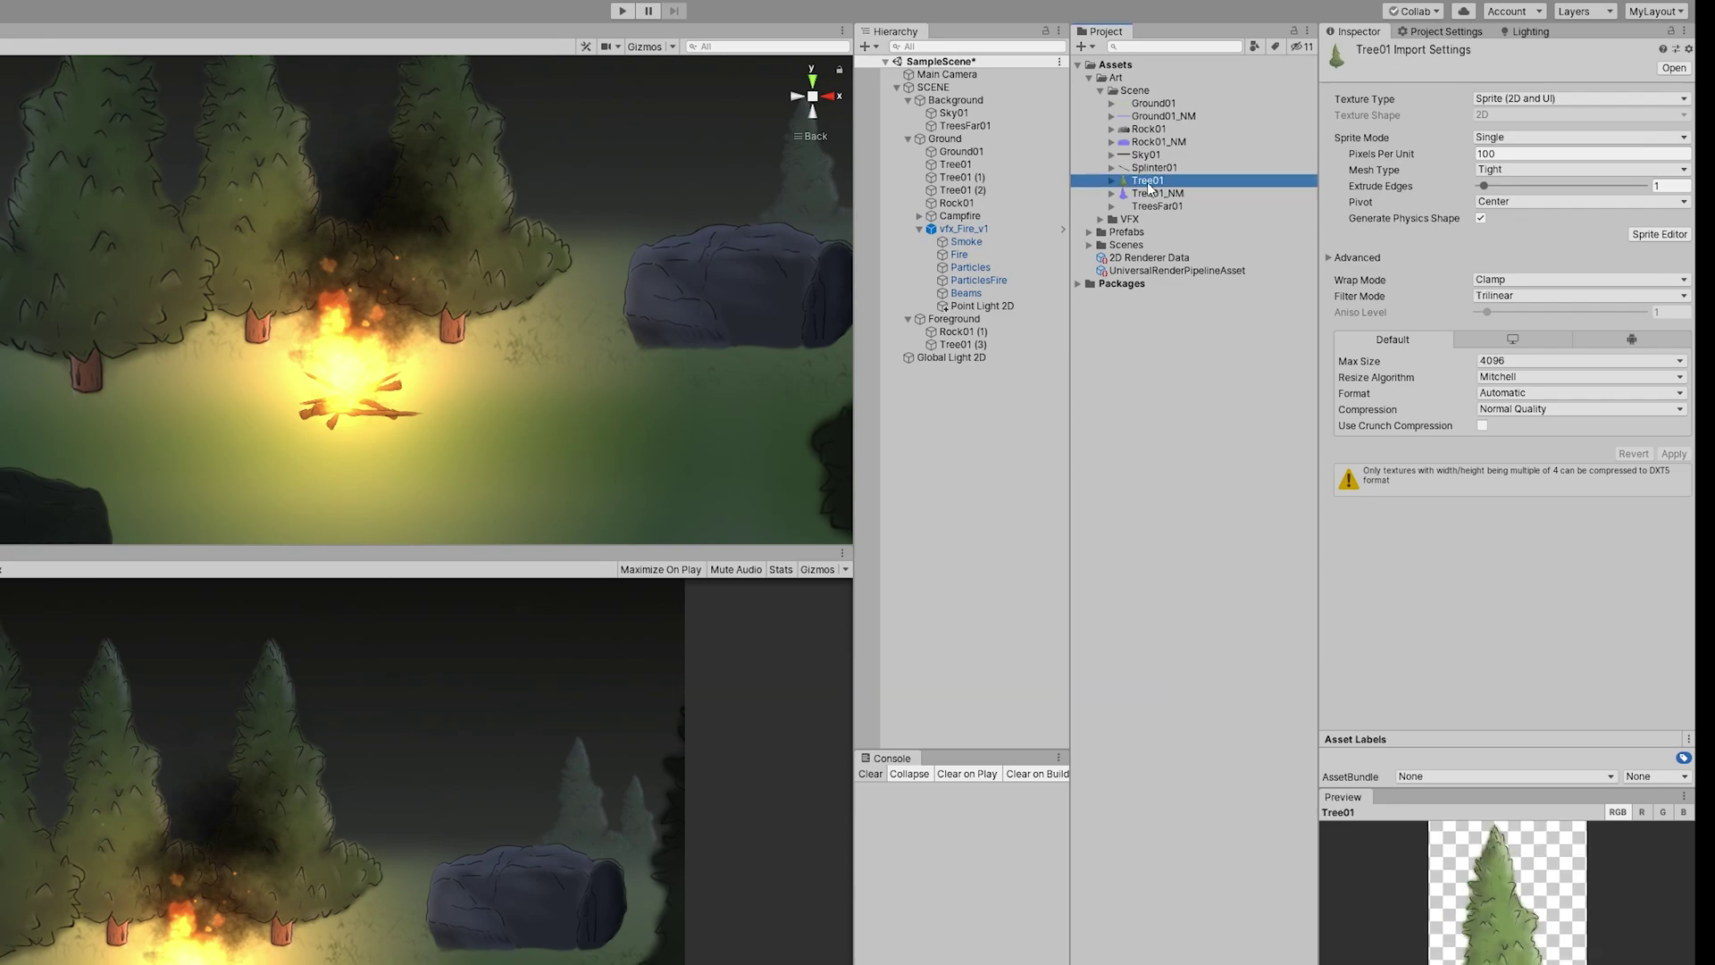
left_click(1646, 234)
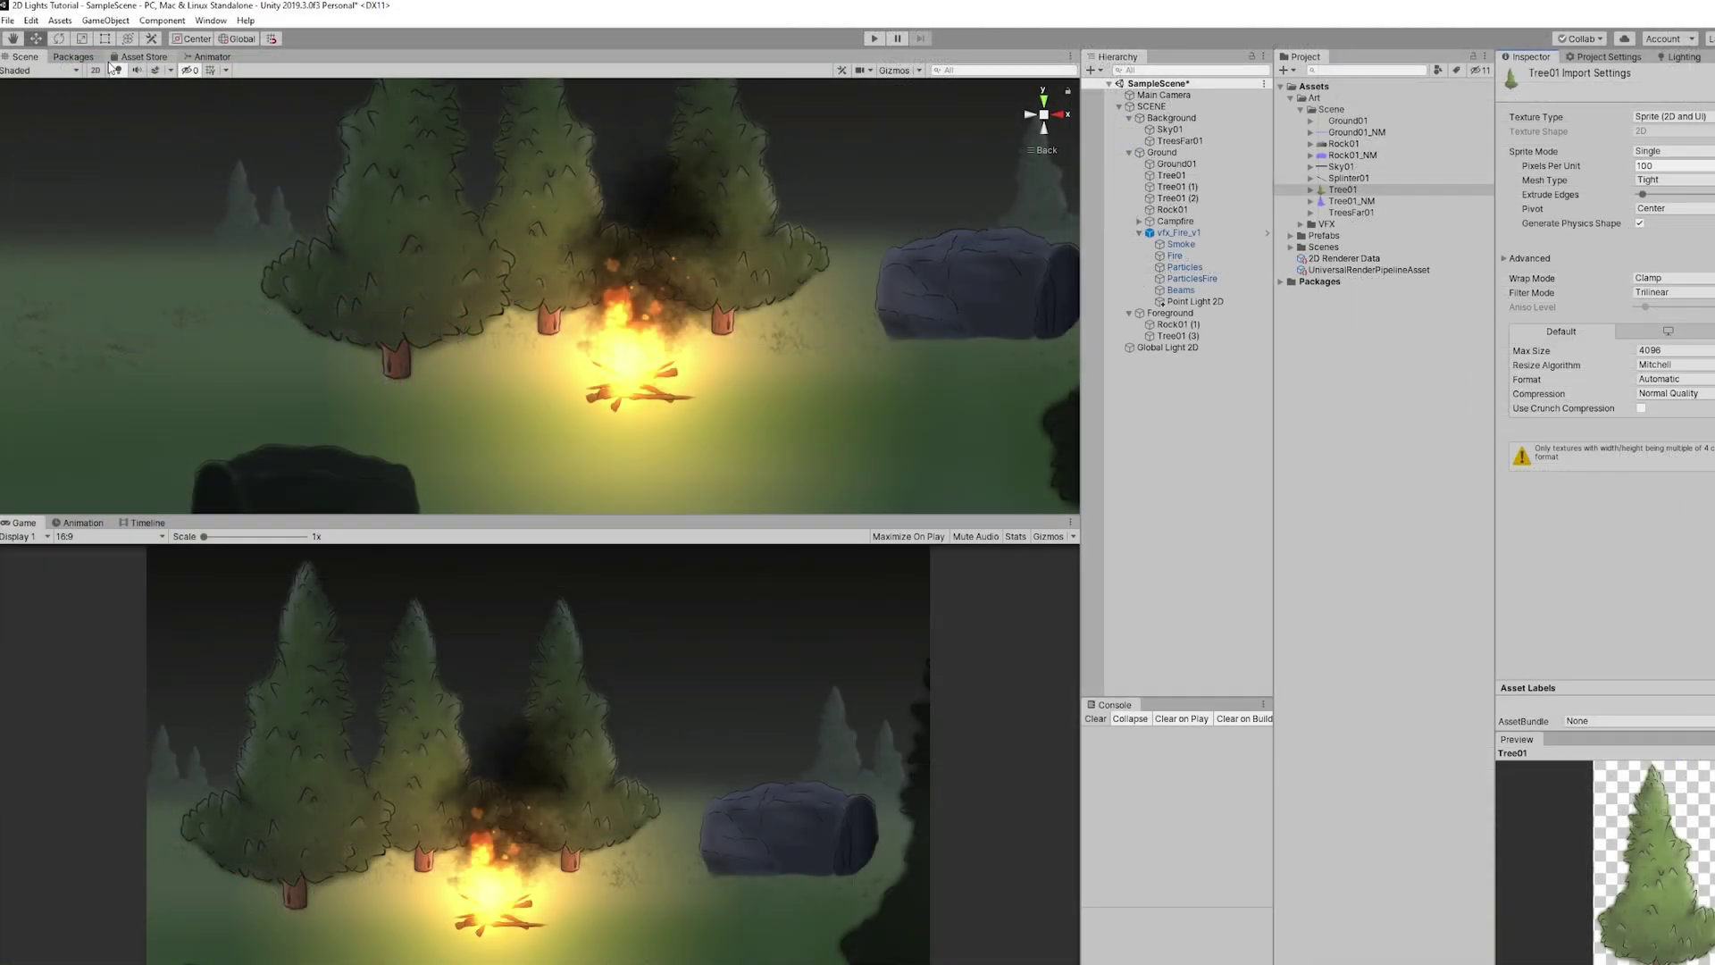
left_click(70, 58)
scroll(71, 178, "up", 15)
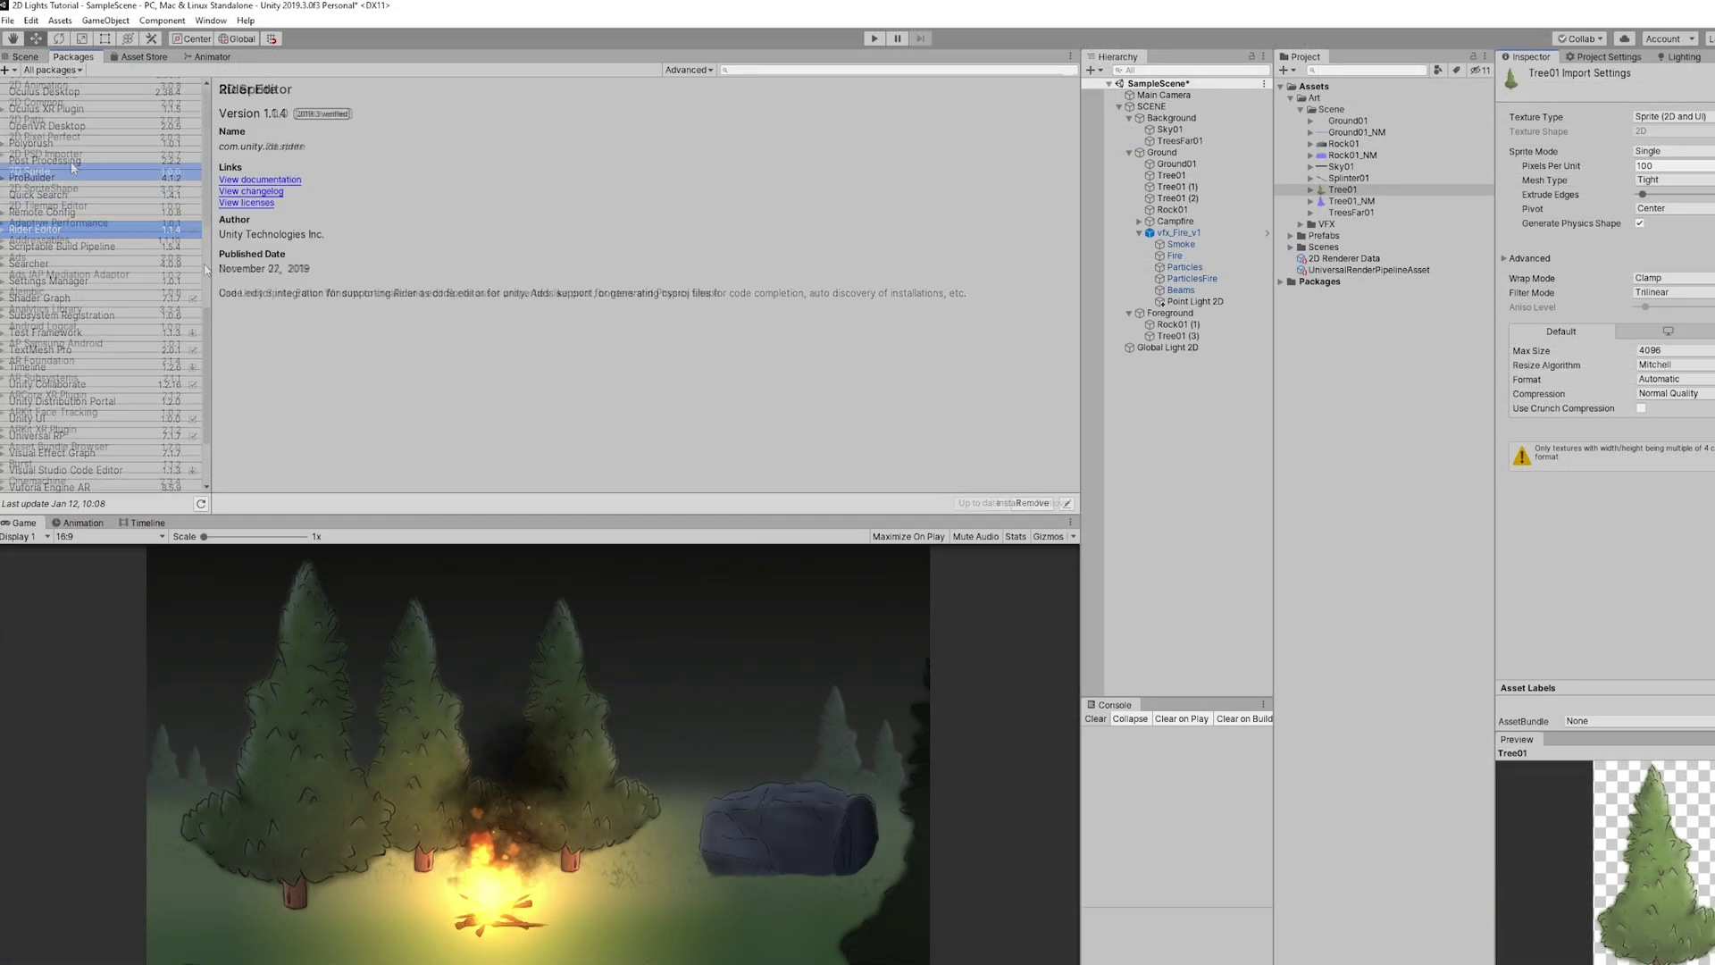
left_click(73, 169)
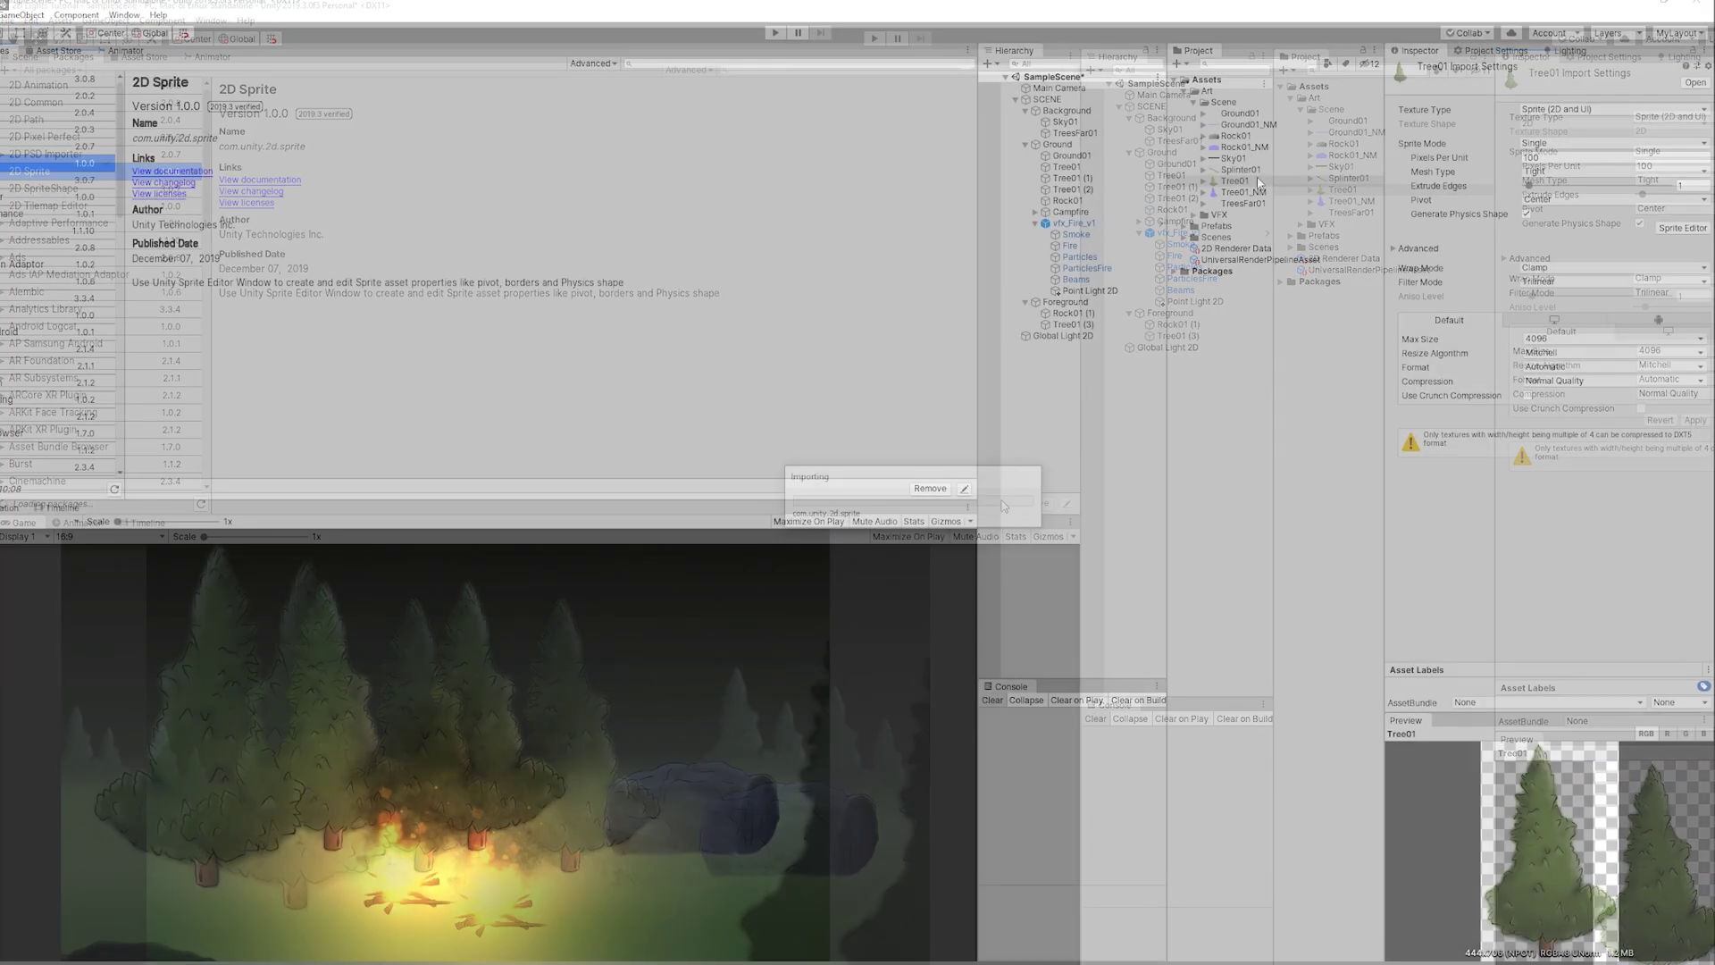
left_click(1260, 182)
left_click(1682, 228)
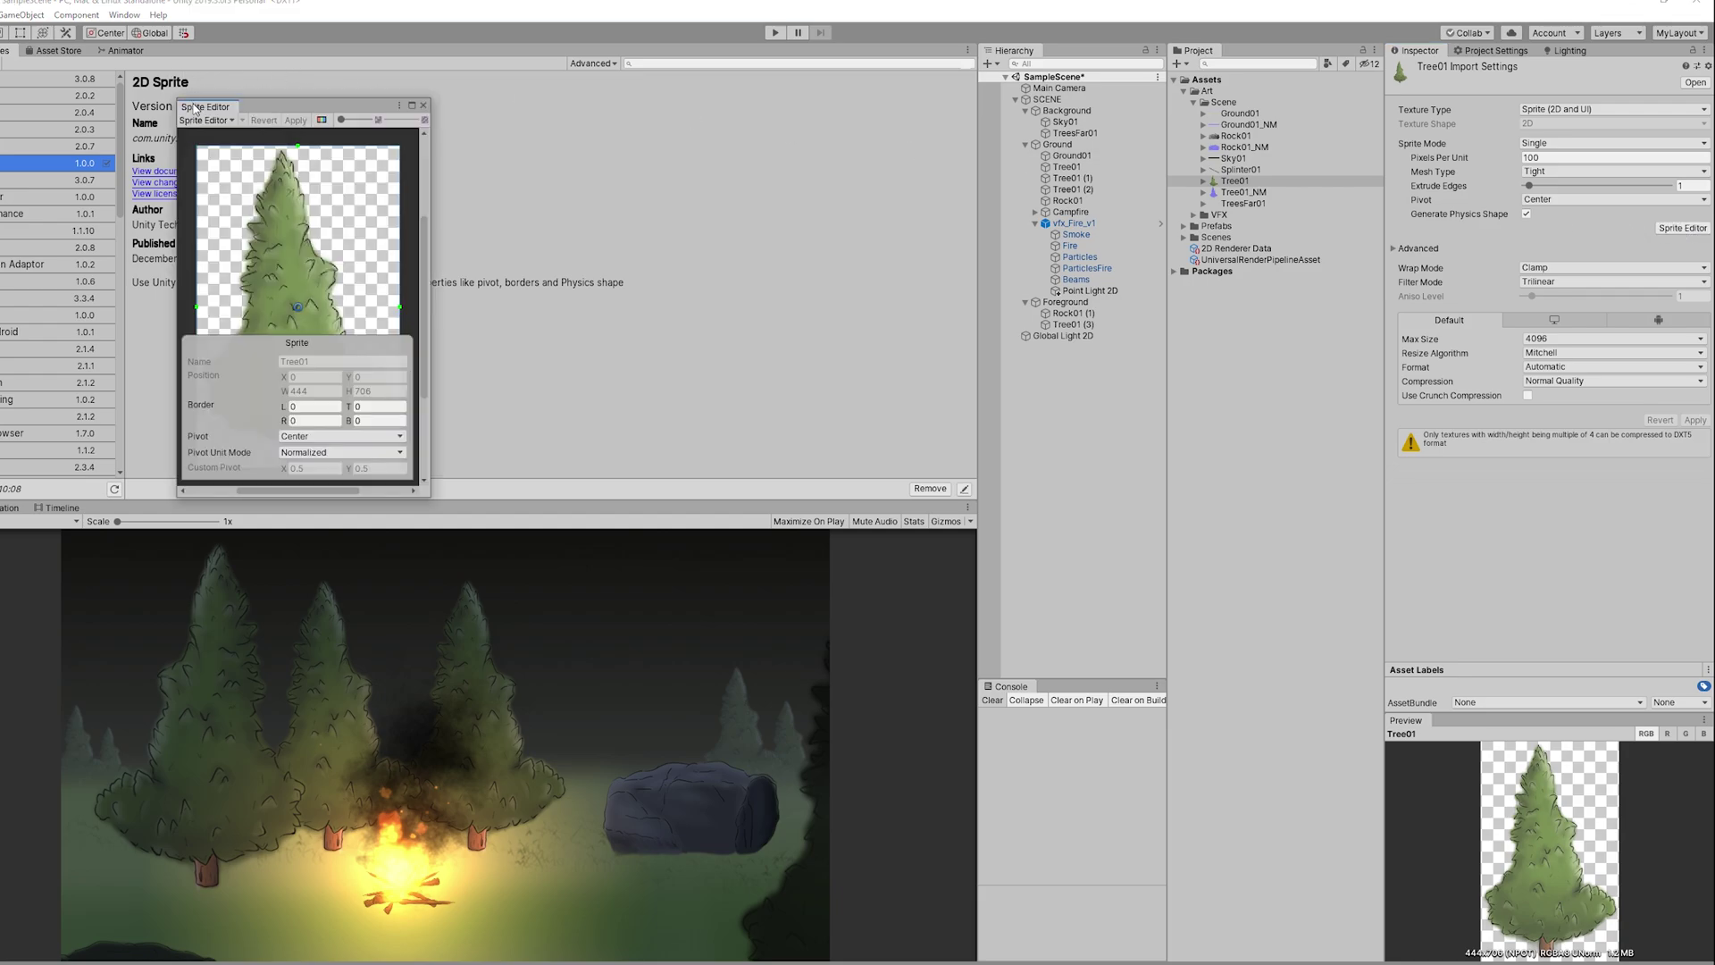
Dock the Sprite Editor and switch it to Secondary Textures mode.
left_click_drag(199, 107, 109, 508)
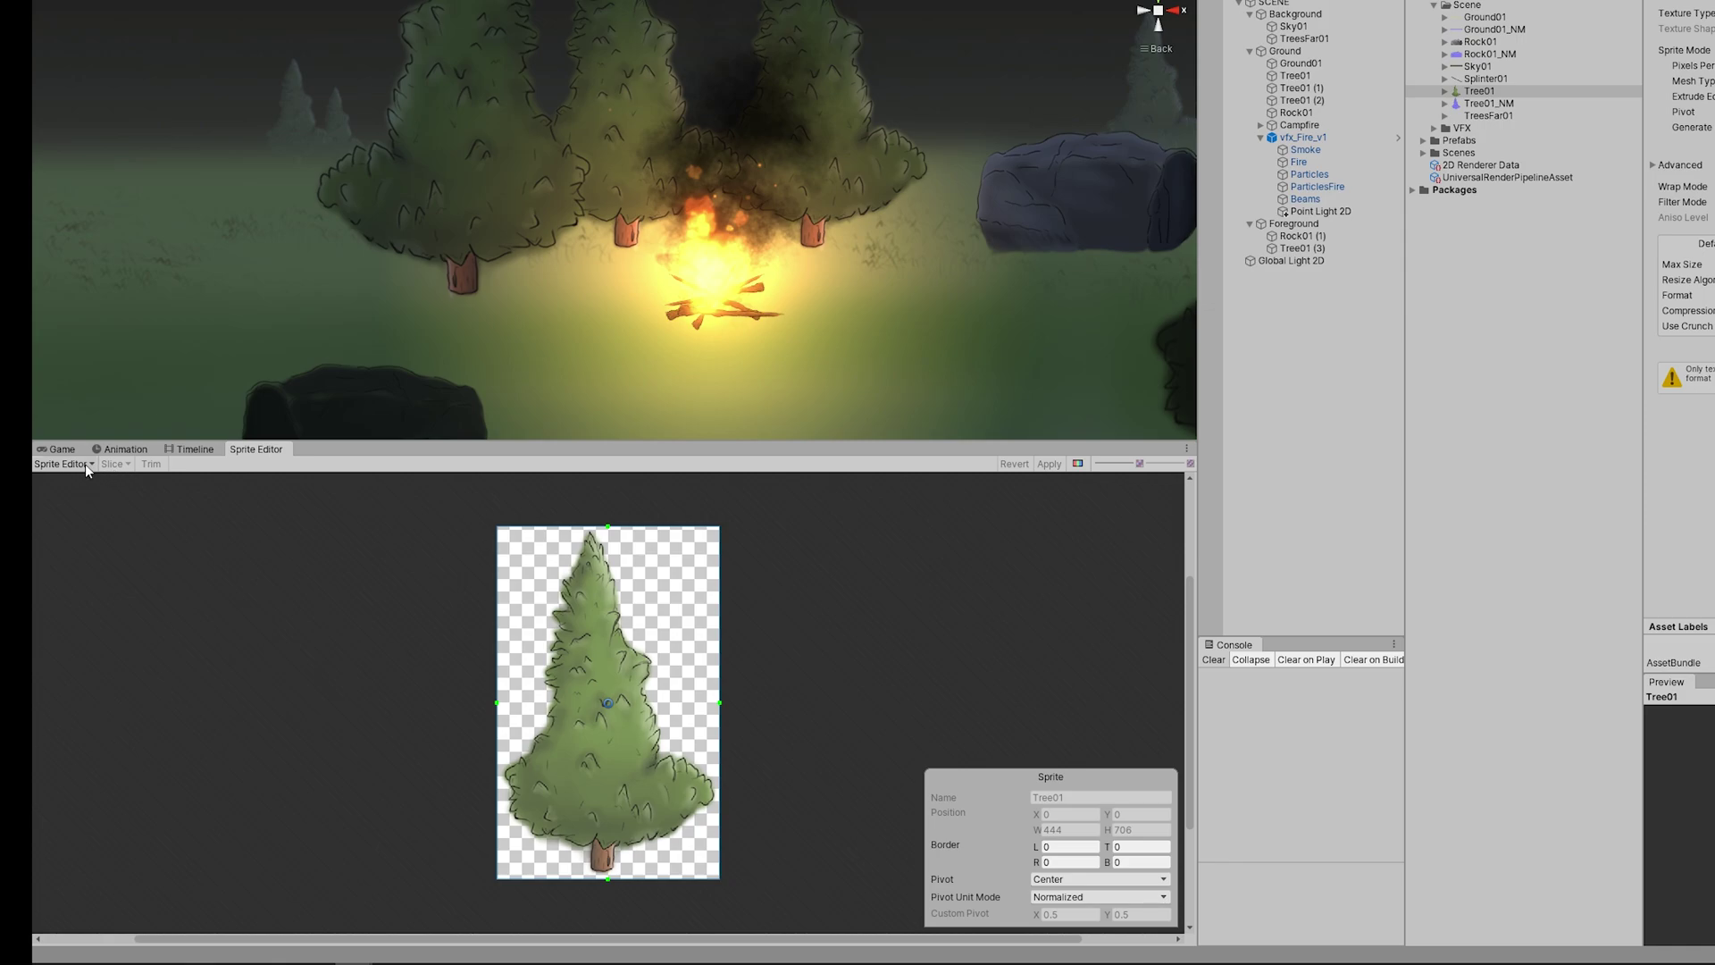
left_click(85, 463)
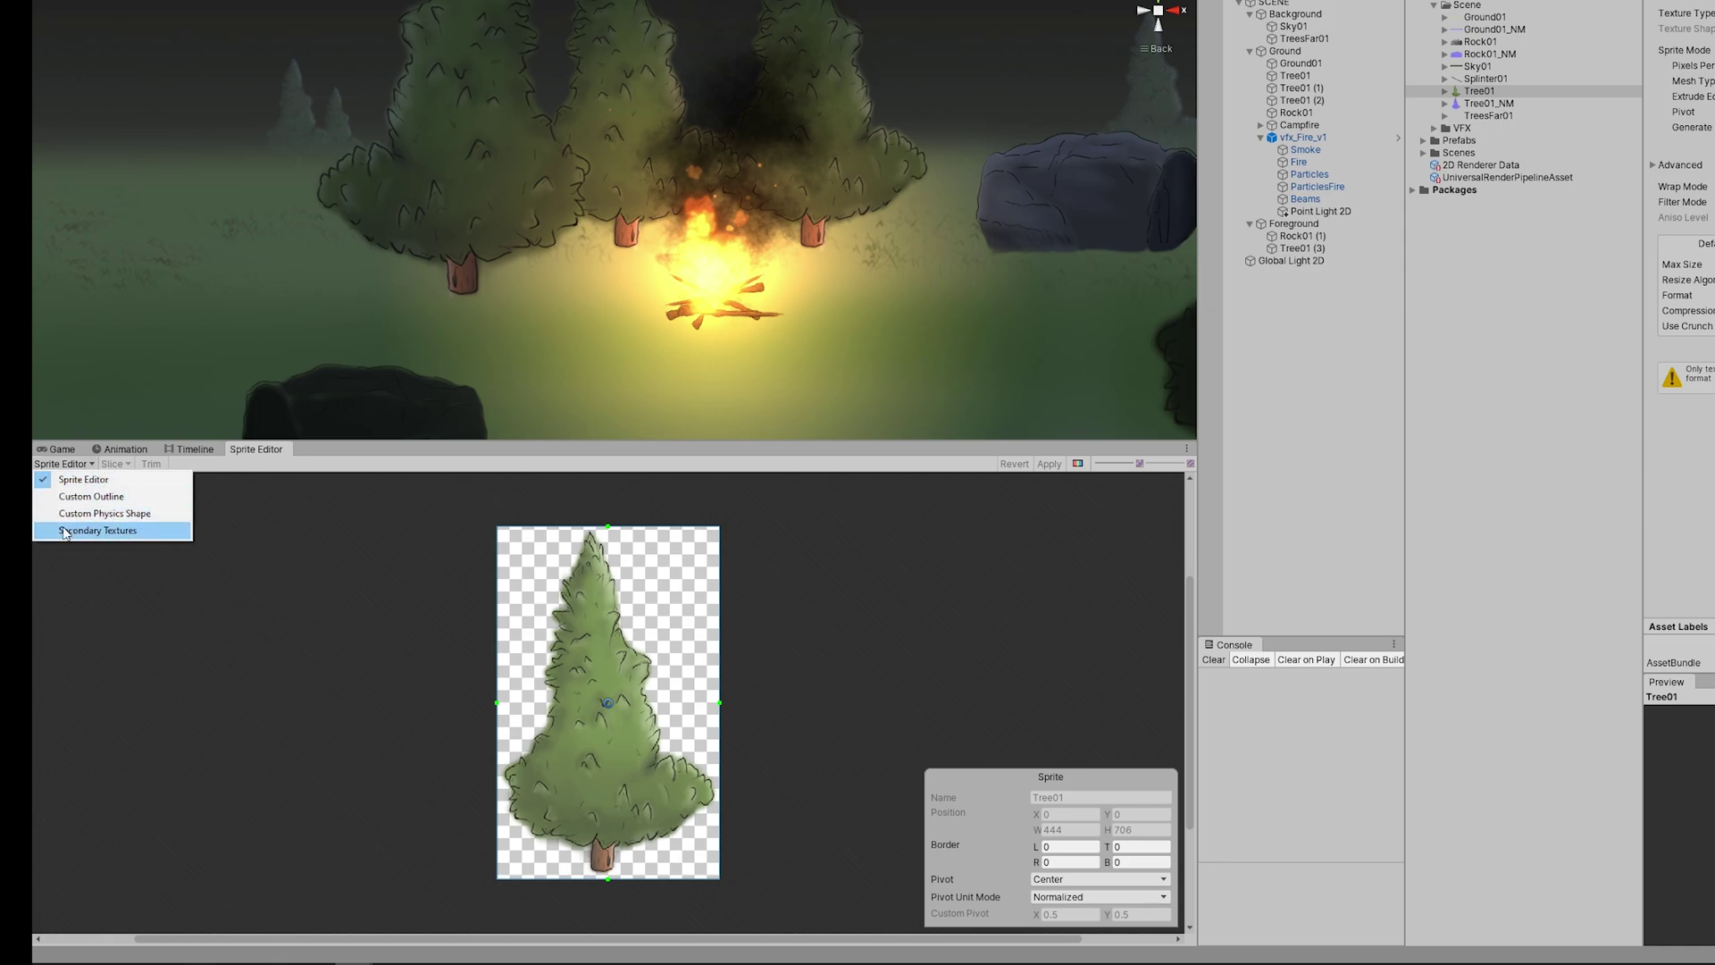
left_click(96, 530)
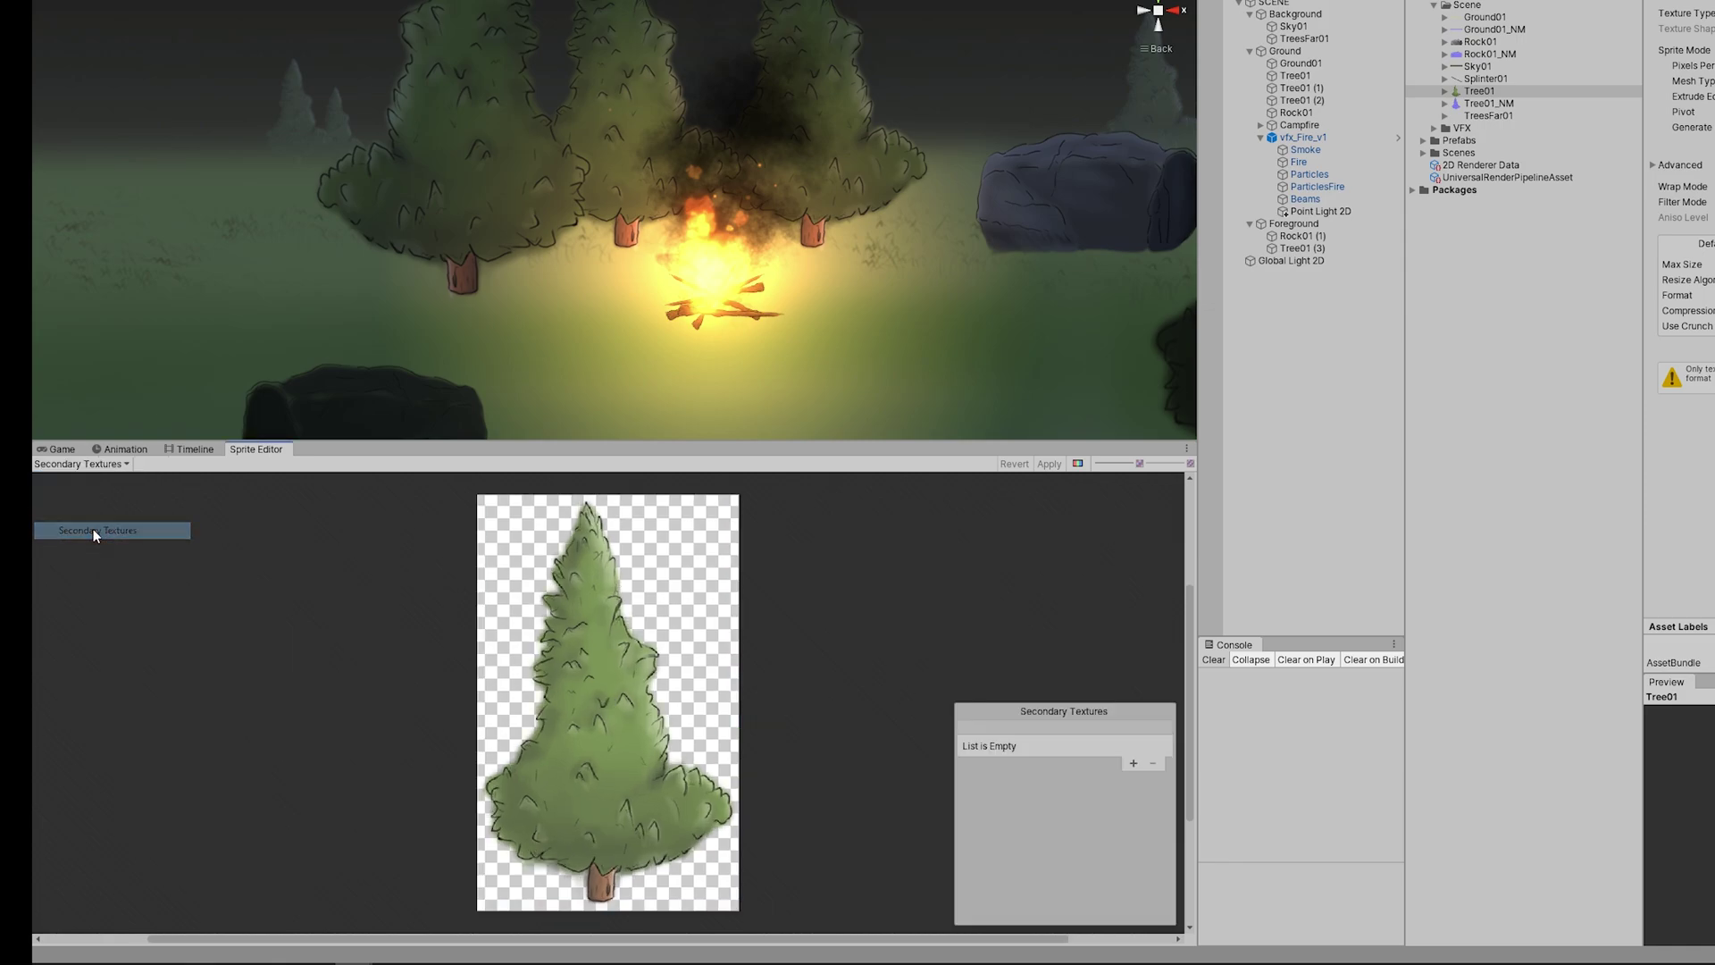
Add a _NormalMap secondary texture set to Tree01_NM on Tree01 and apply it.
left_click(1133, 762)
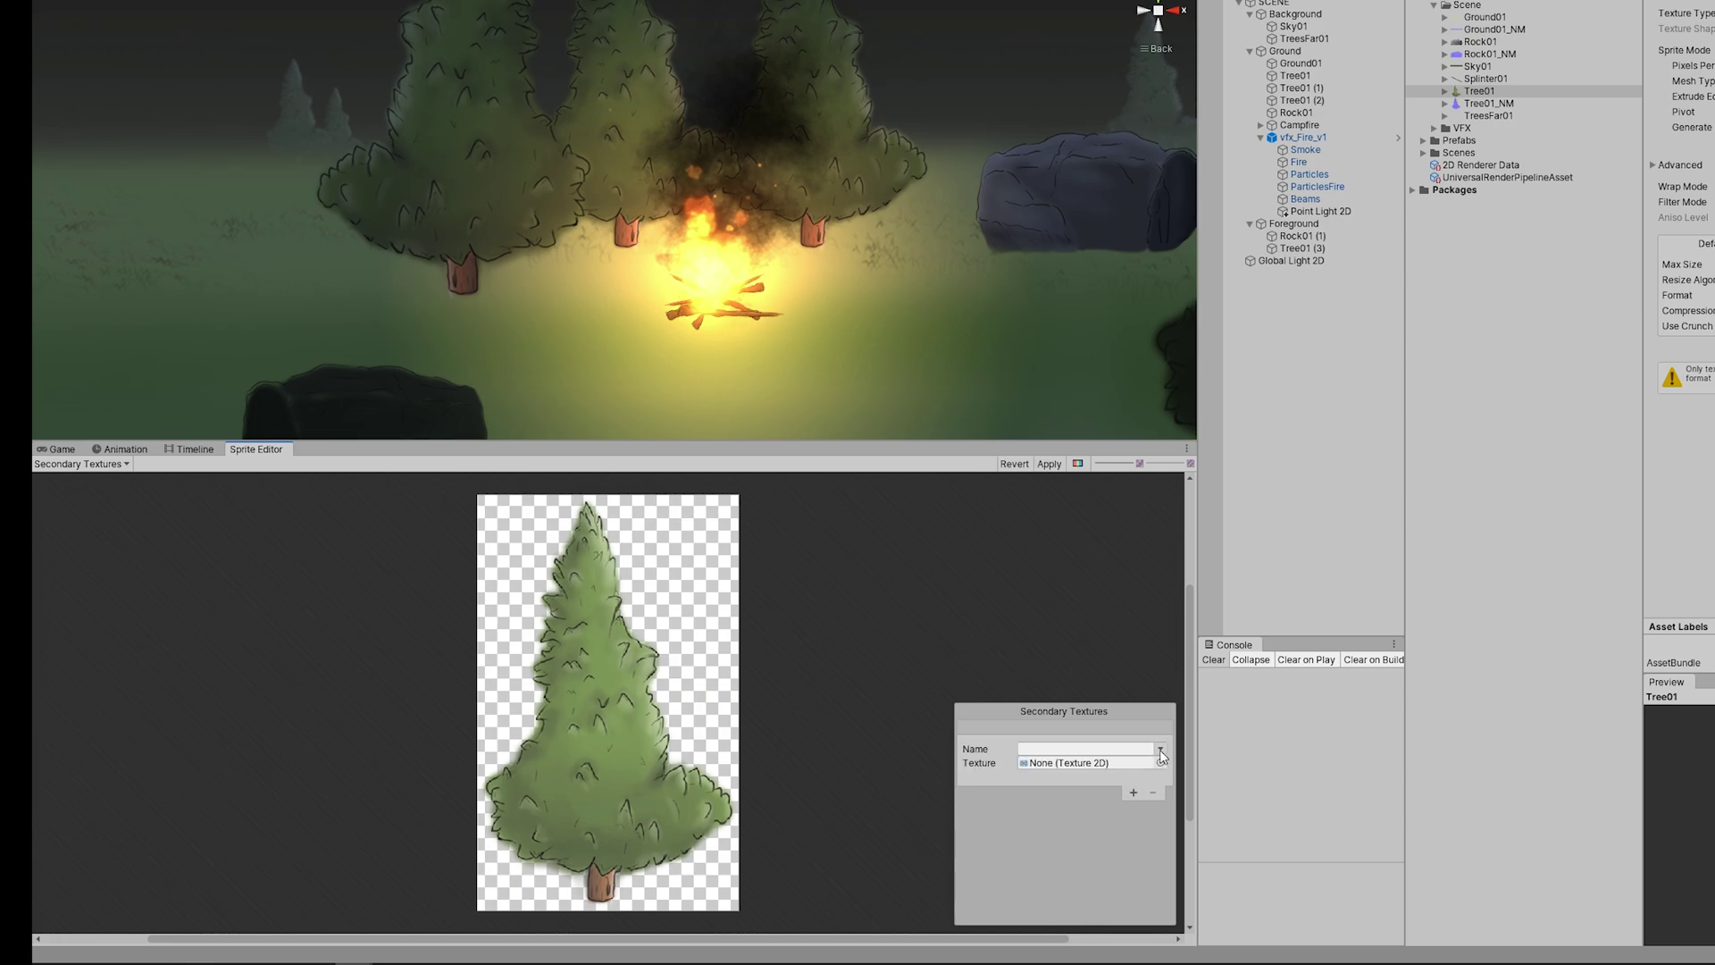
left_click(1159, 750)
left_click(1218, 783)
left_click(1159, 764)
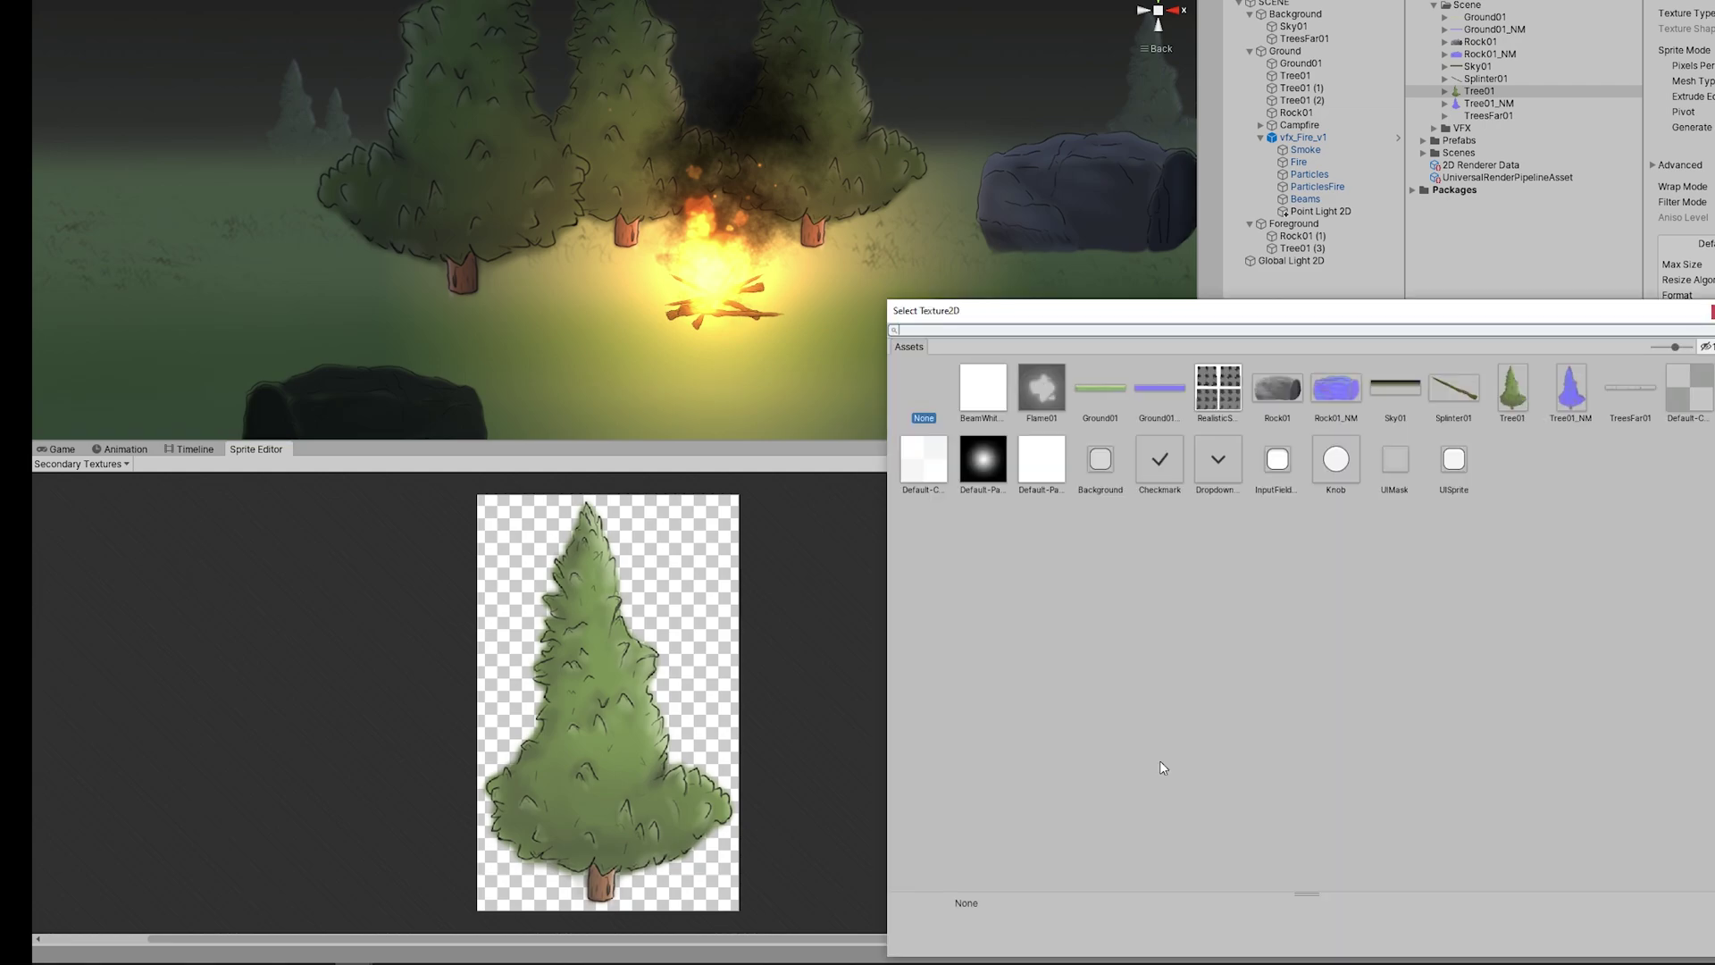
left_click(1570, 389)
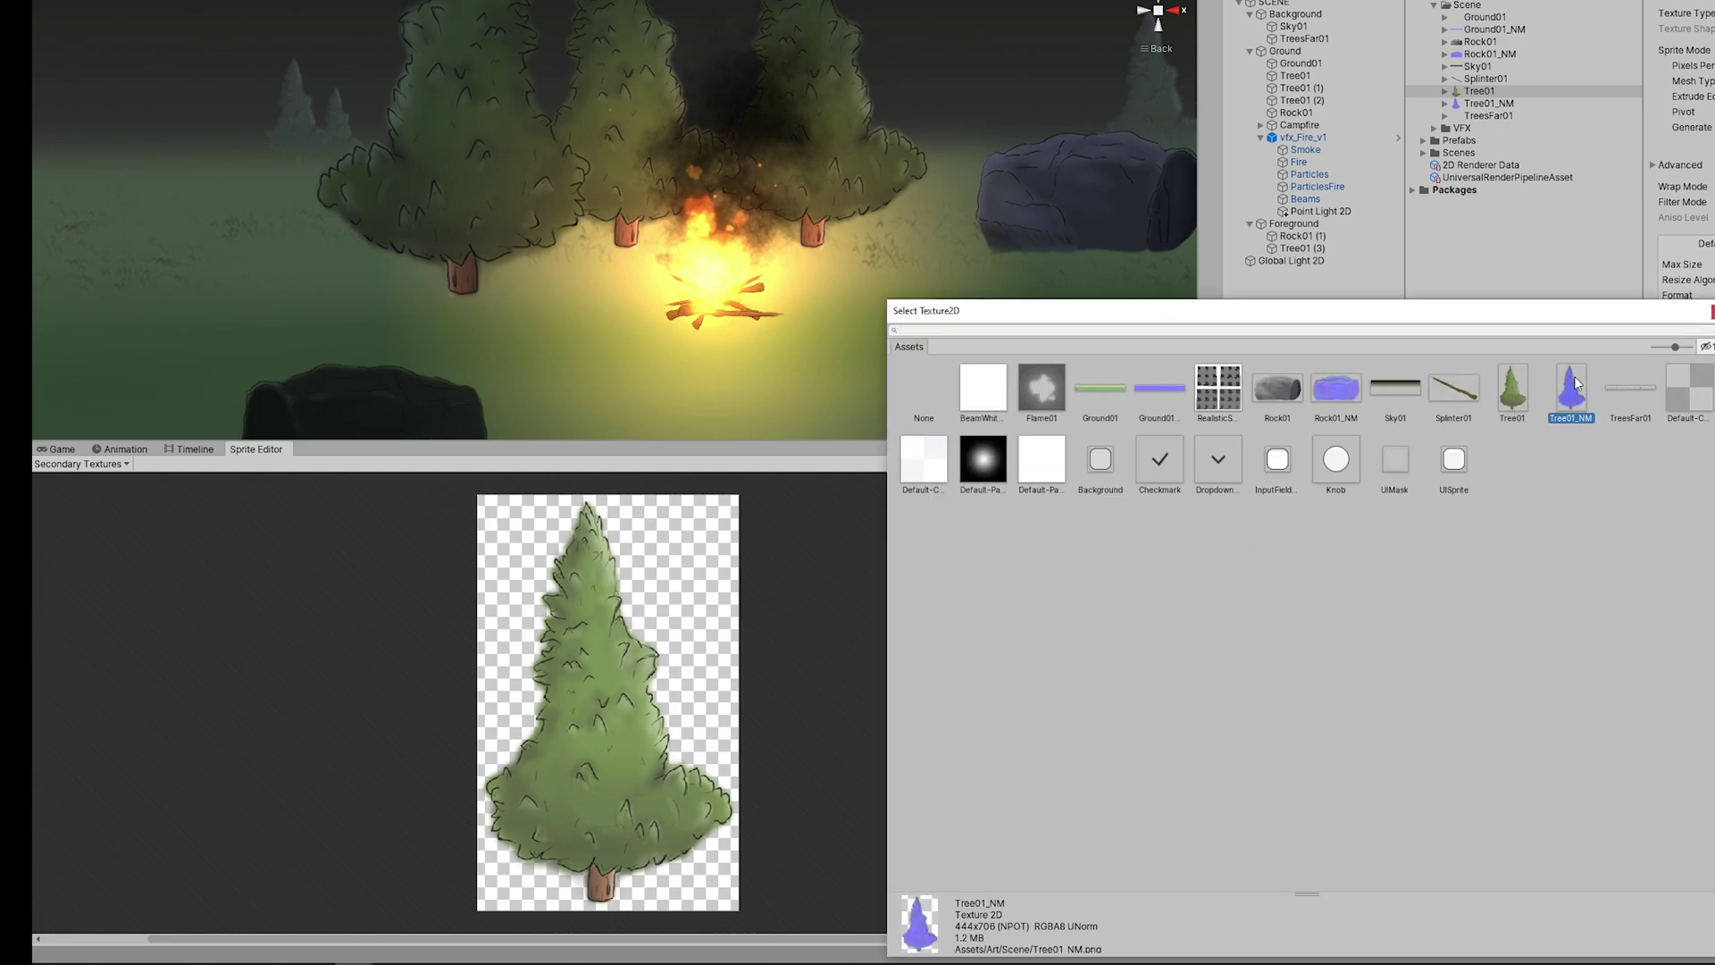
double_click(1573, 383)
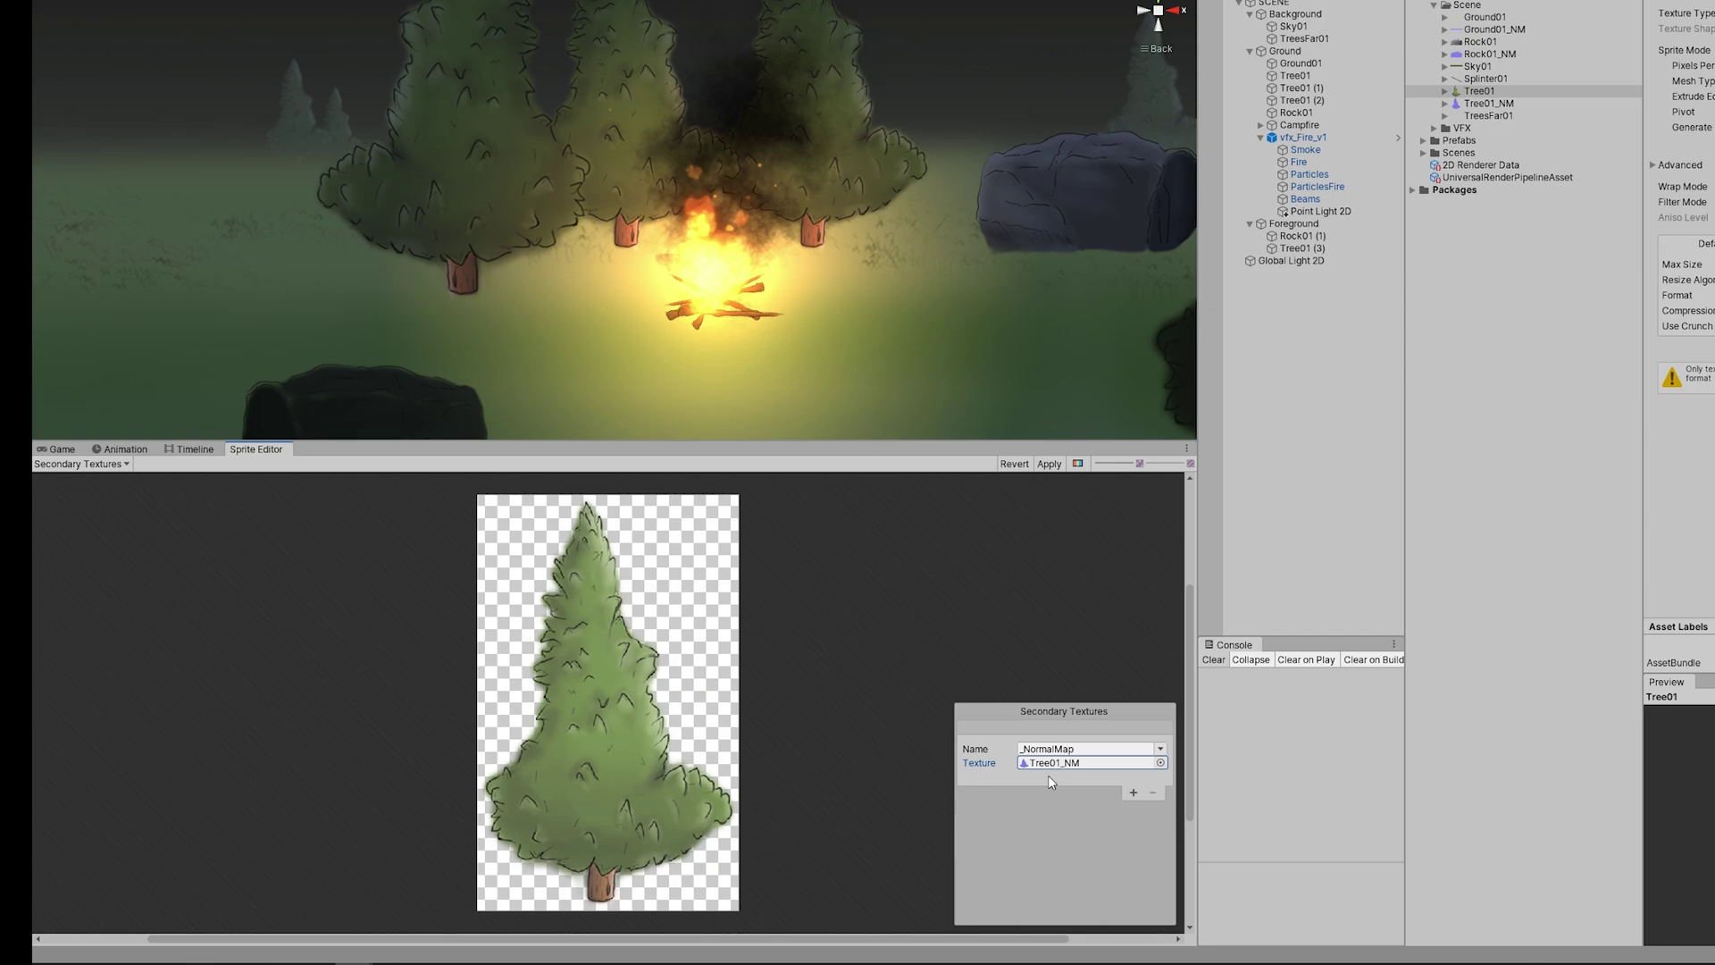
middle_click_drag(744, 264, 750, 319)
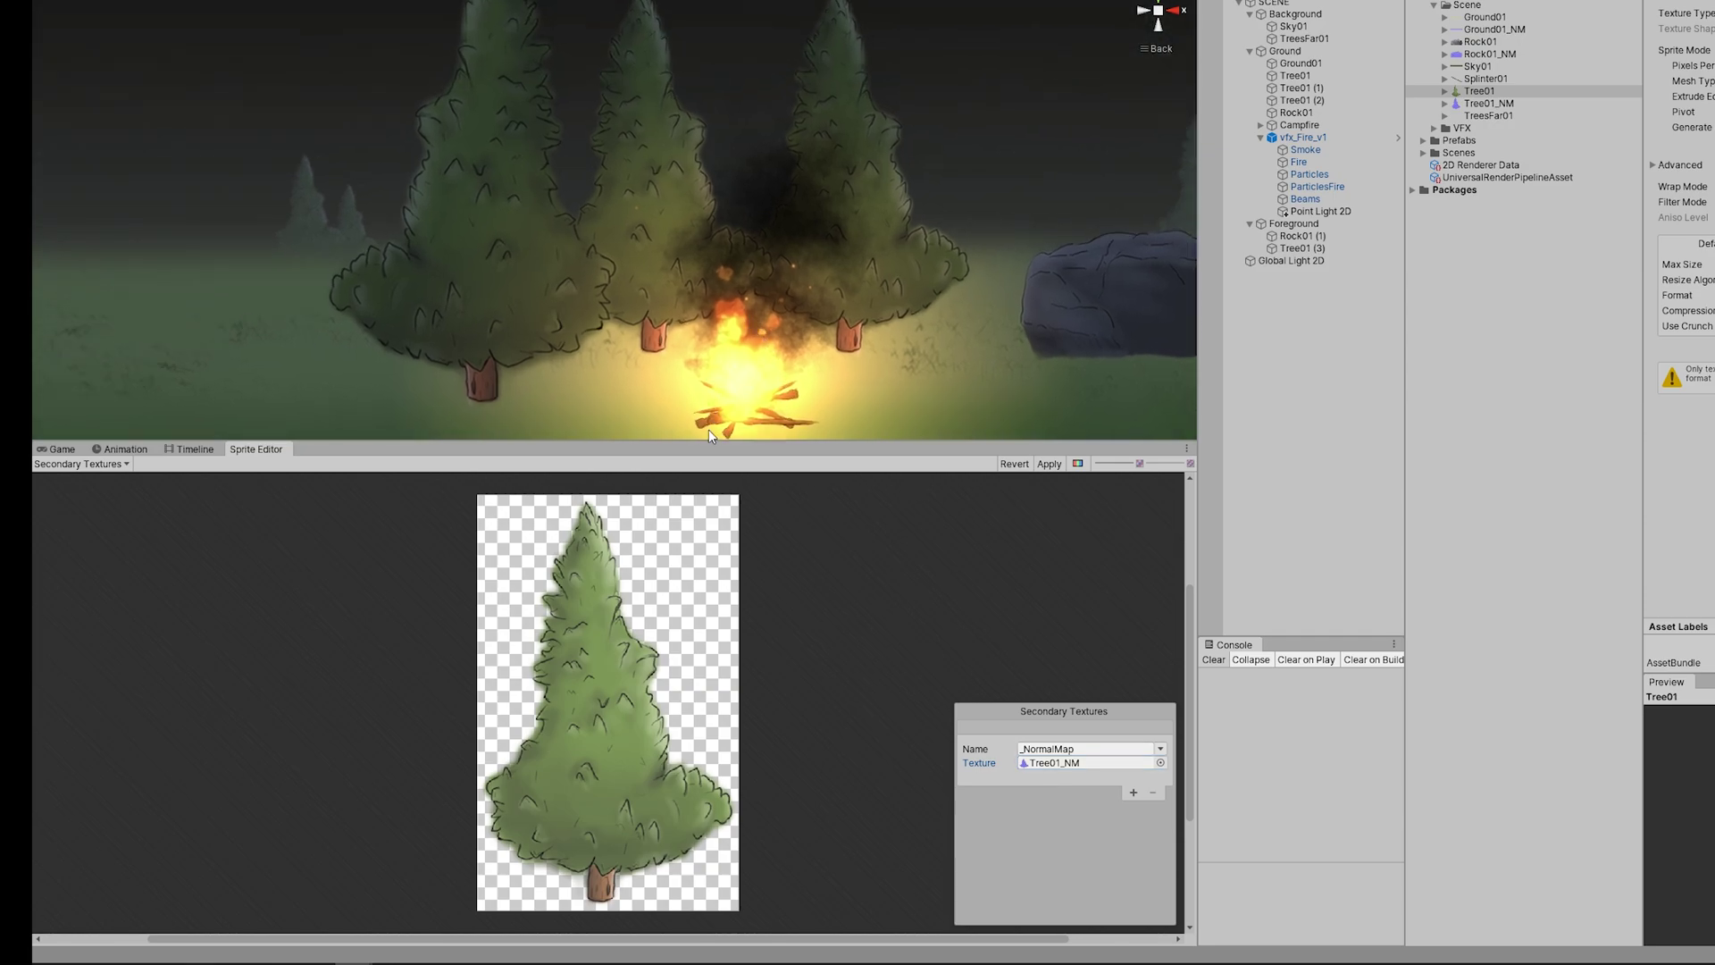
left_click_drag(705, 437, 704, 441)
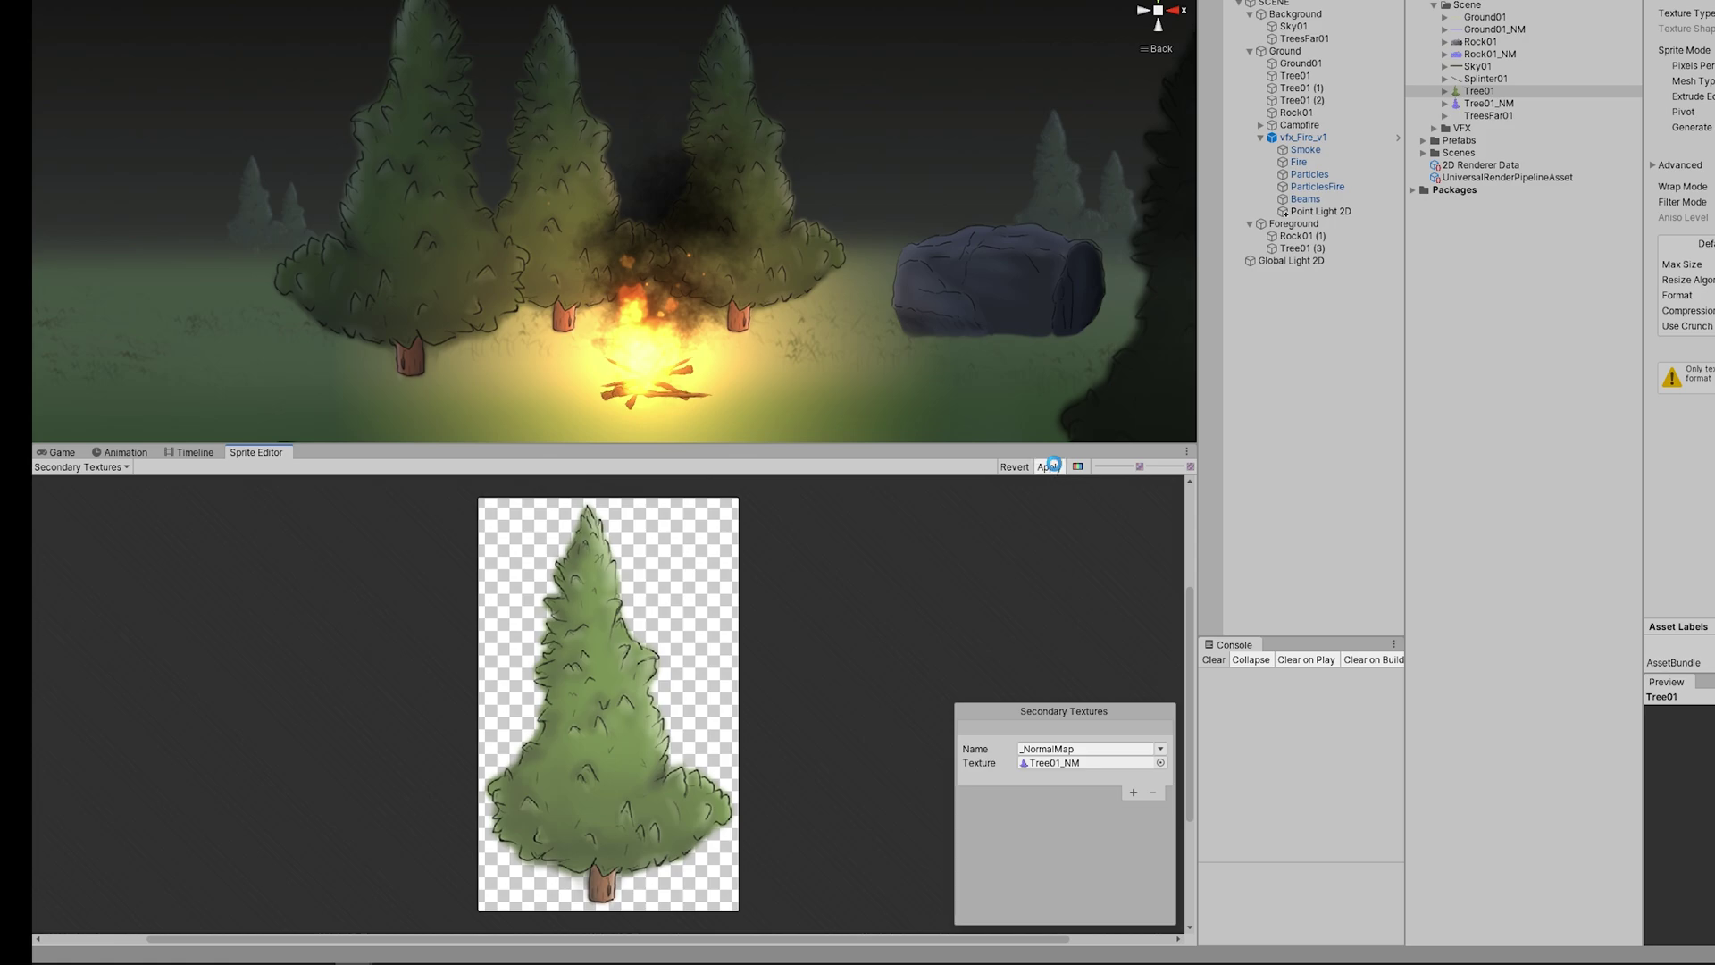
left_click(1054, 465)
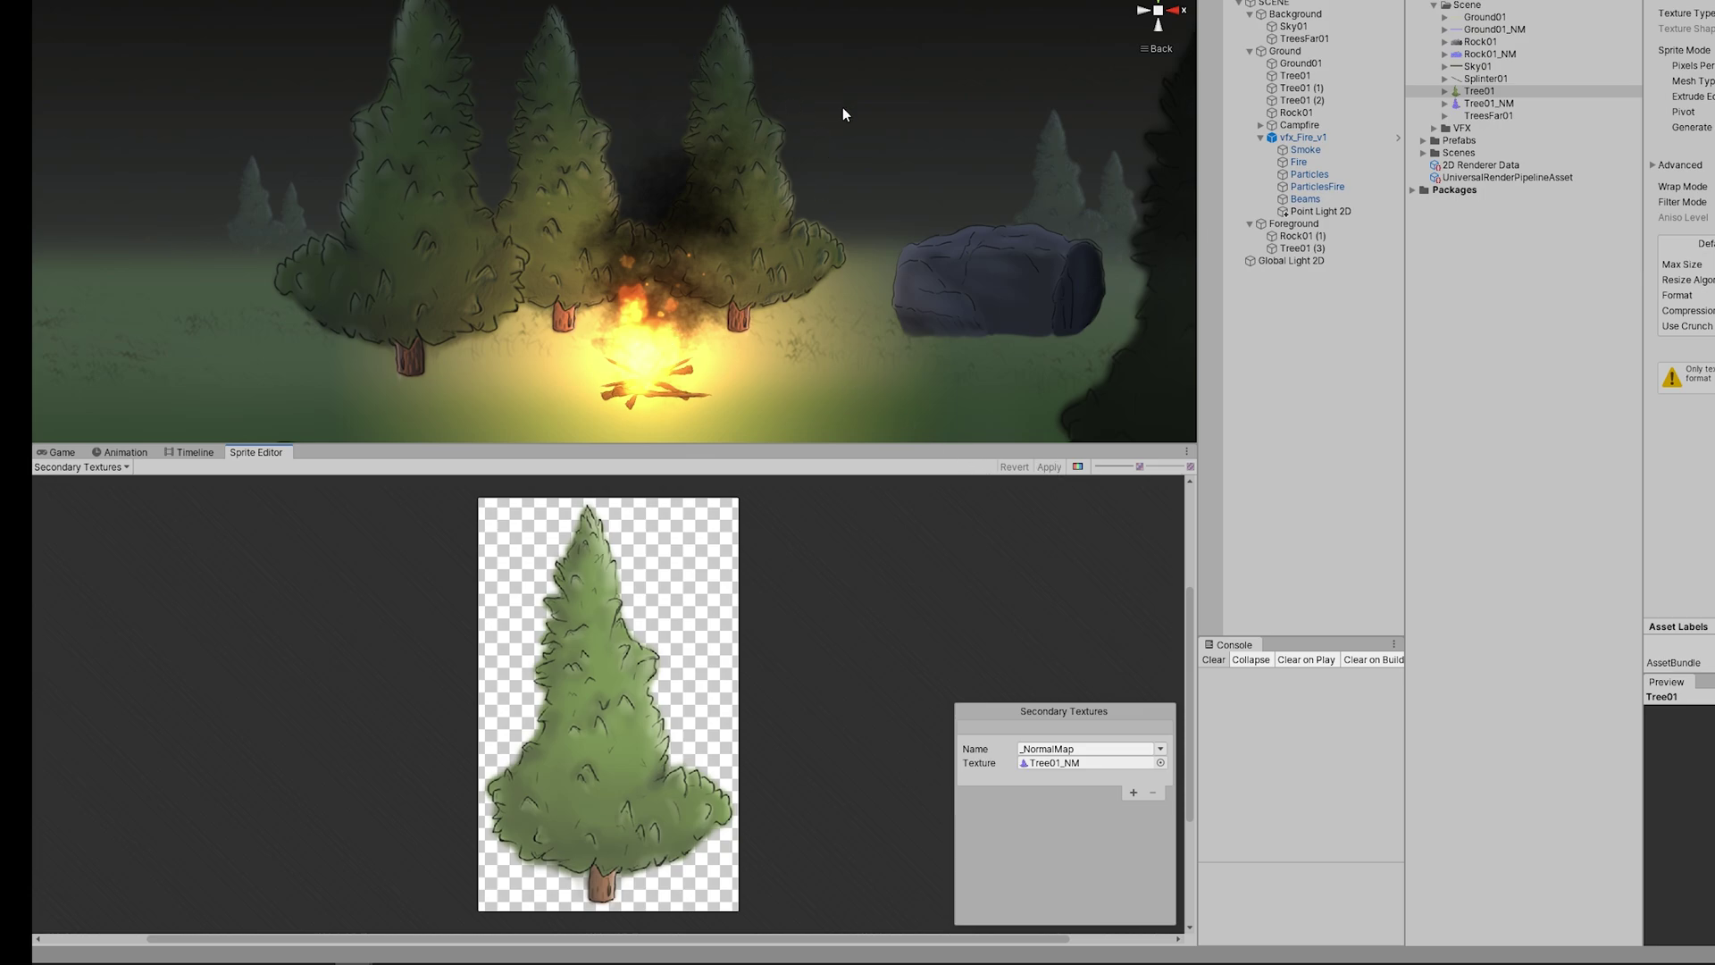
Move the campfire's Point Light 2D up to the top centre above the trees.
left_click(1342, 212)
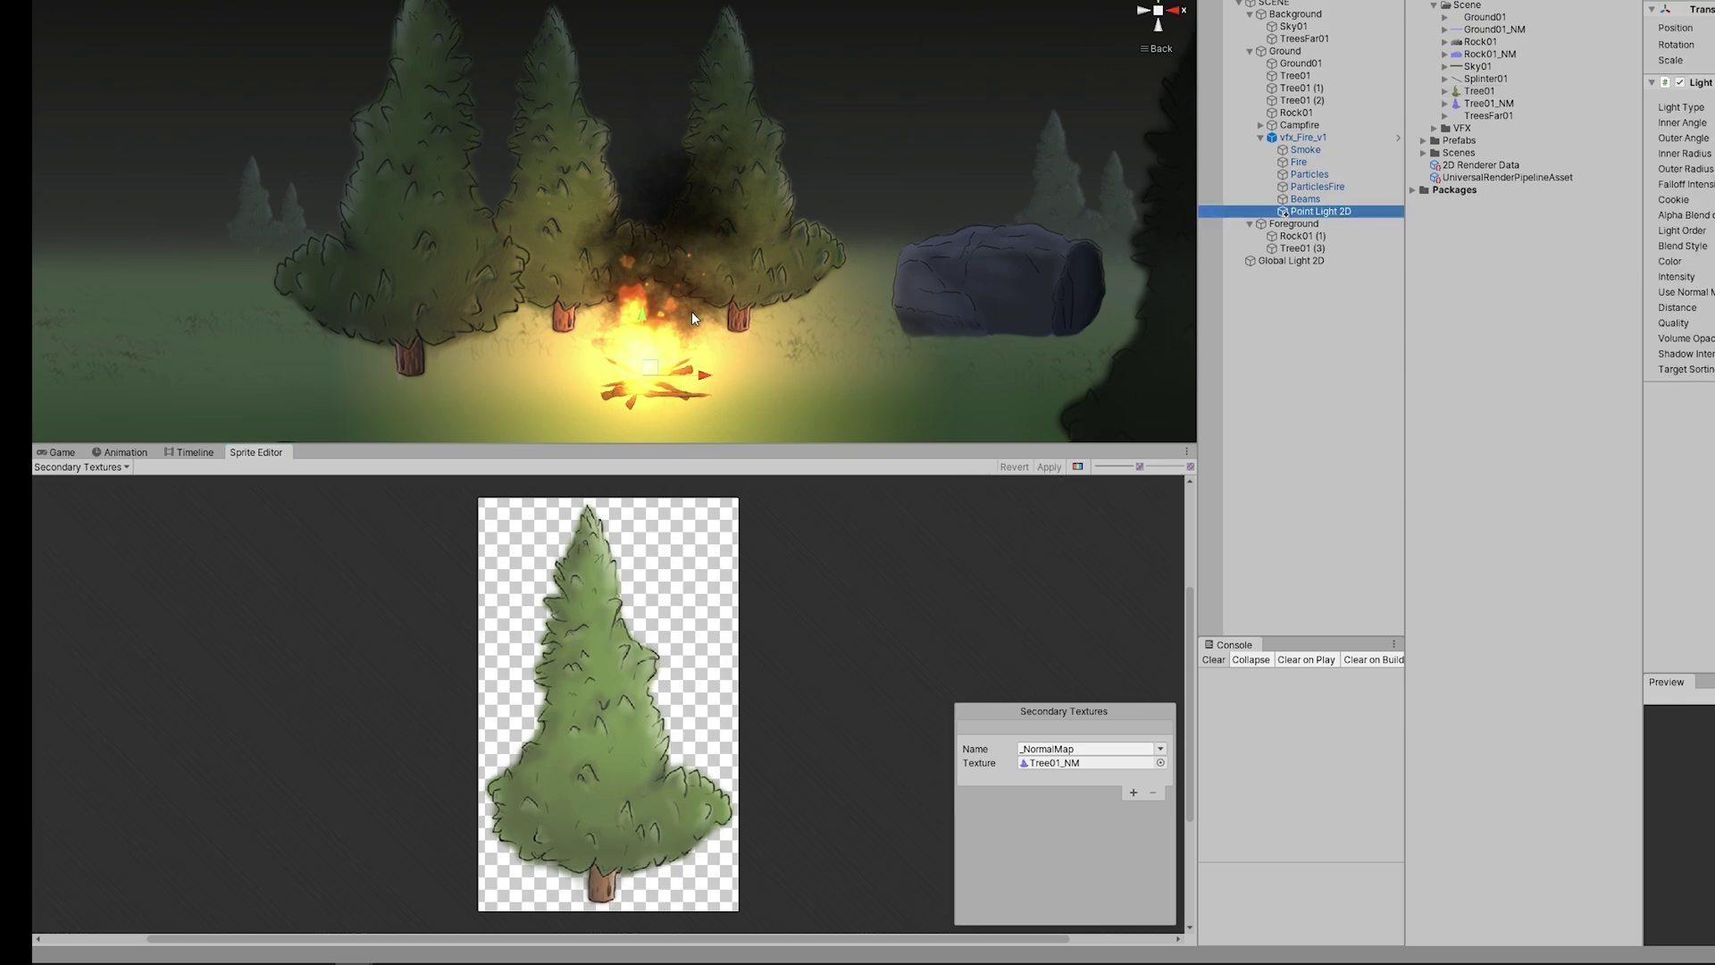
left_click_drag(654, 376, 489, 140)
scroll(370, 147, "down", 2)
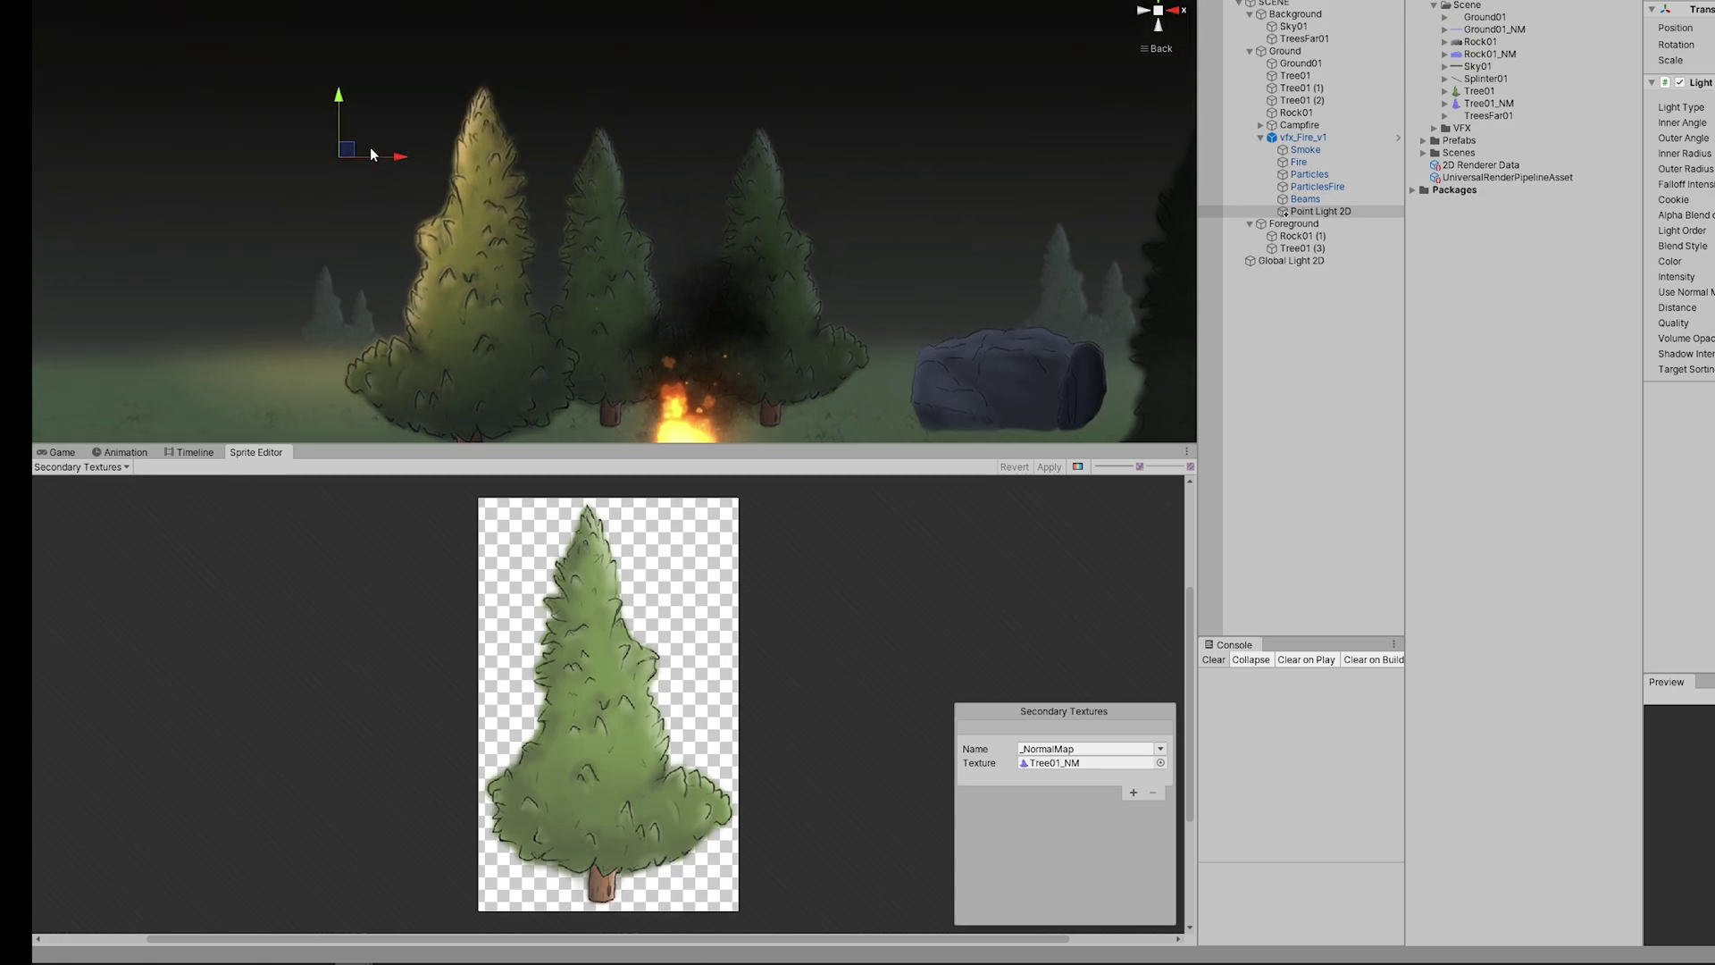
left_click_drag(374, 149, 310, 339)
Move the point light down onto the left ground and apply Rock01's normal map.
middle_click_drag(358, 296, 294, 126)
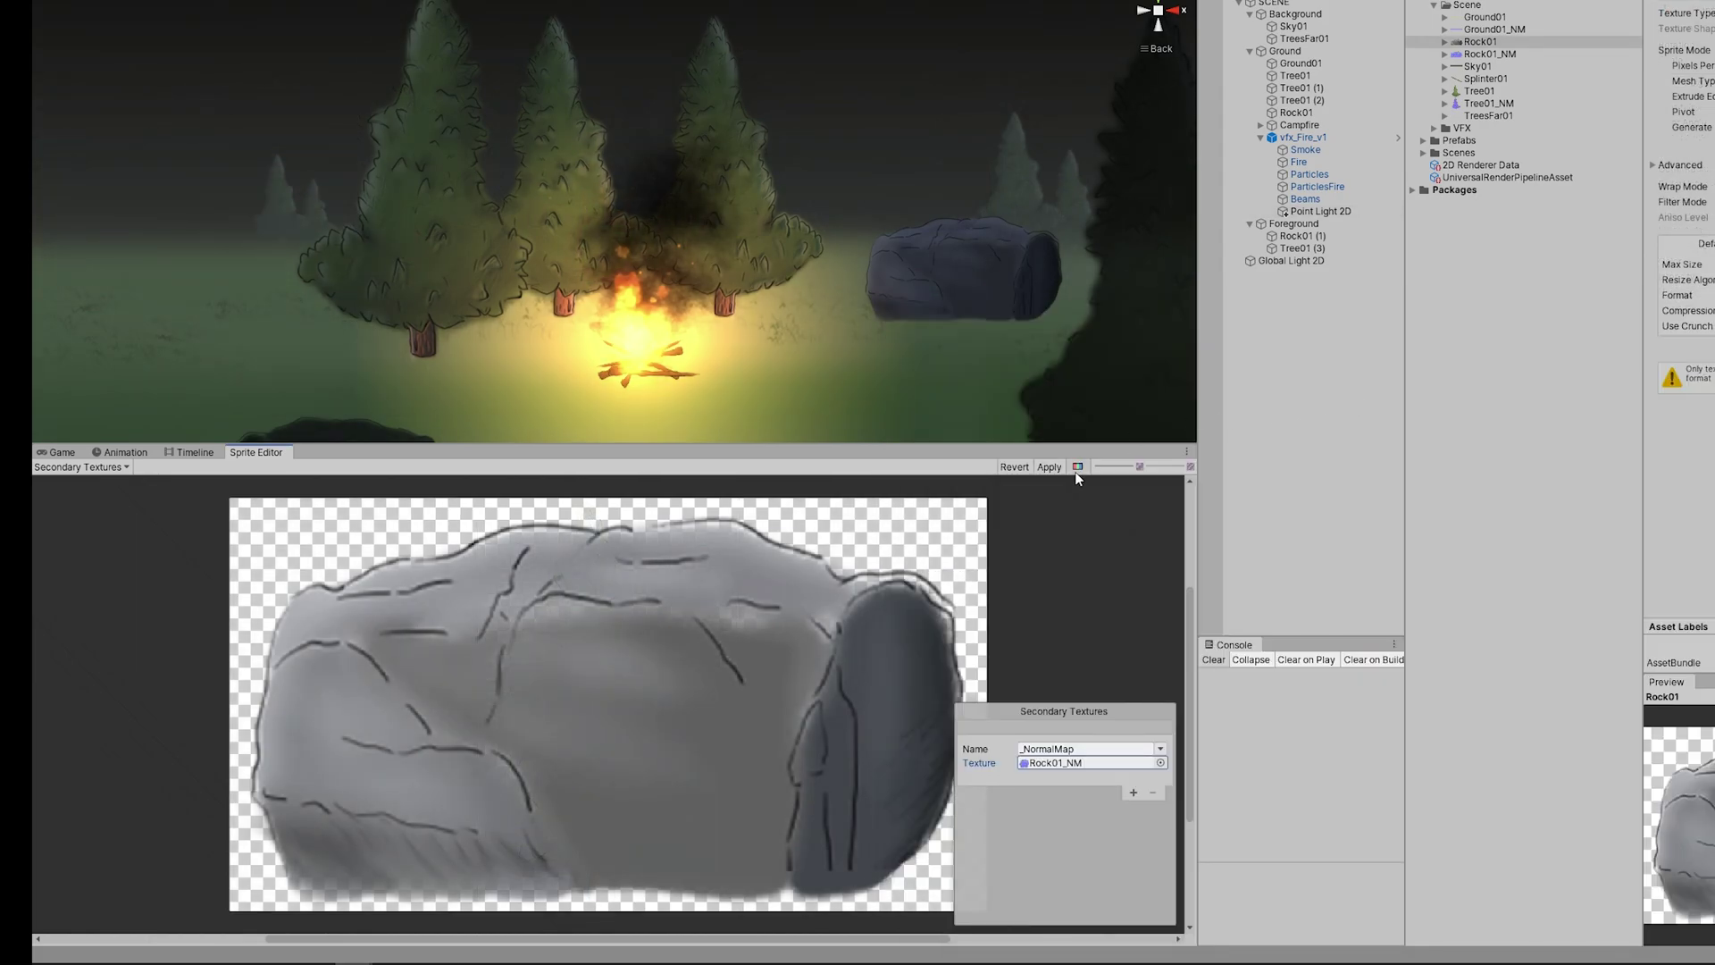
left_click(1056, 468)
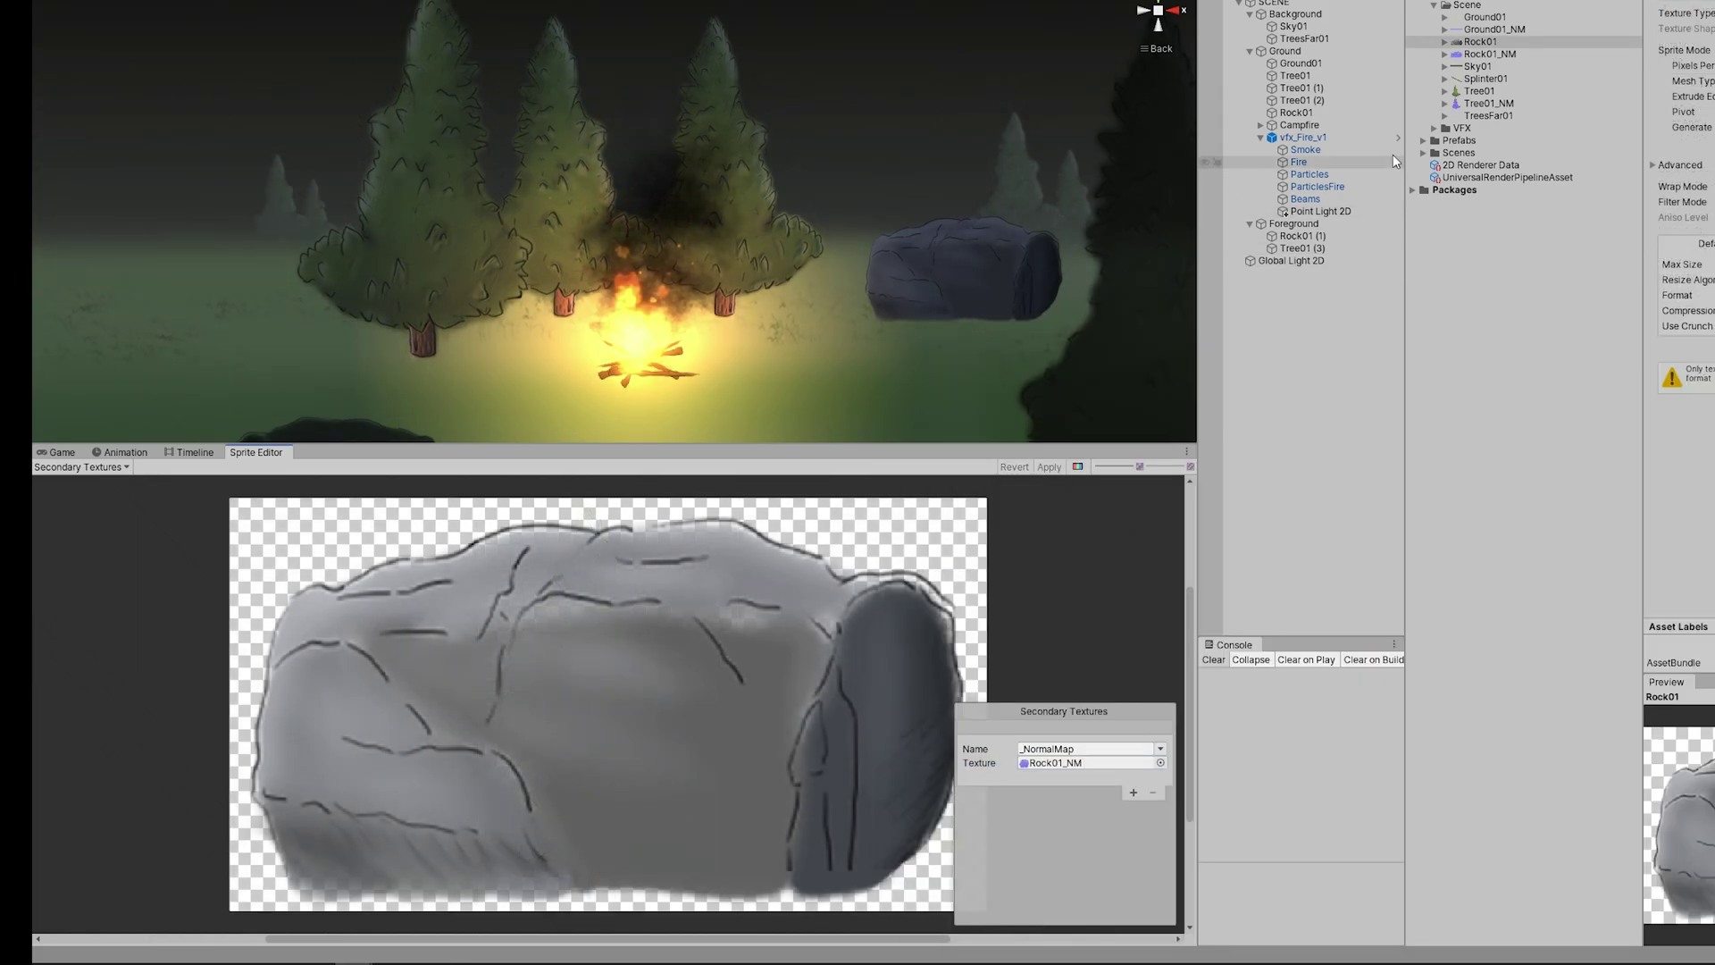
left_click(1487, 18)
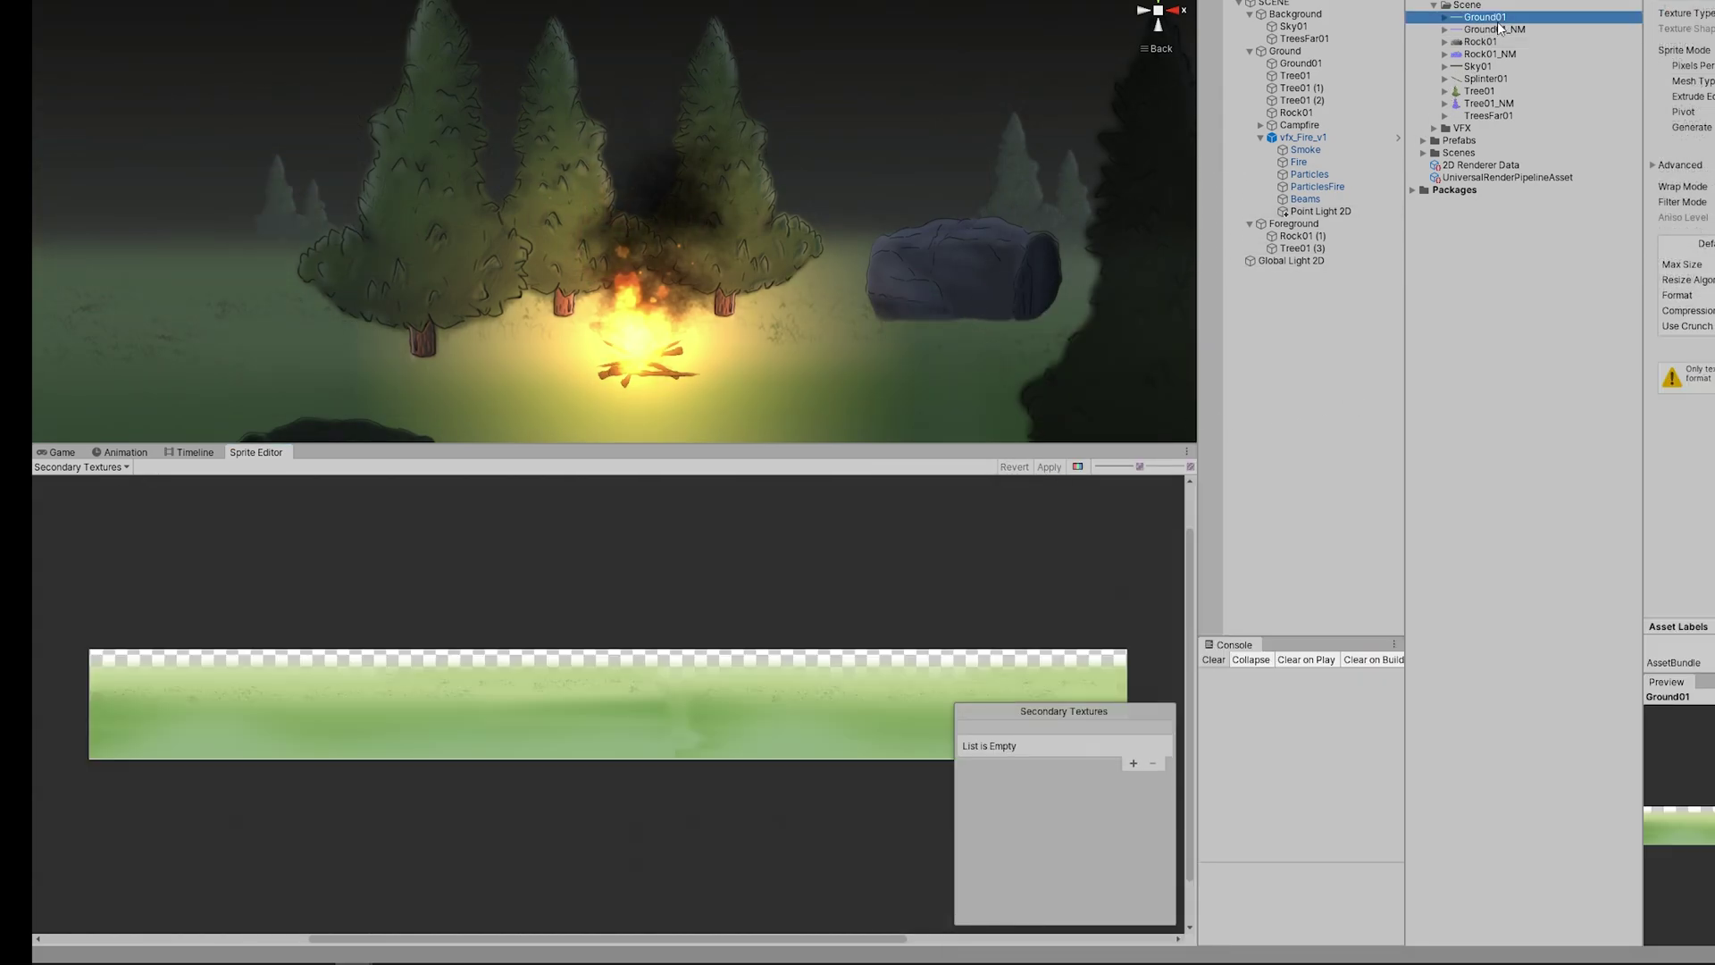
Give Ground01 a _NormalMap secondary texture of Ground01_NM and apply it.
left_click(1132, 763)
left_click(1161, 748)
left_click(1179, 785)
left_click(1161, 766)
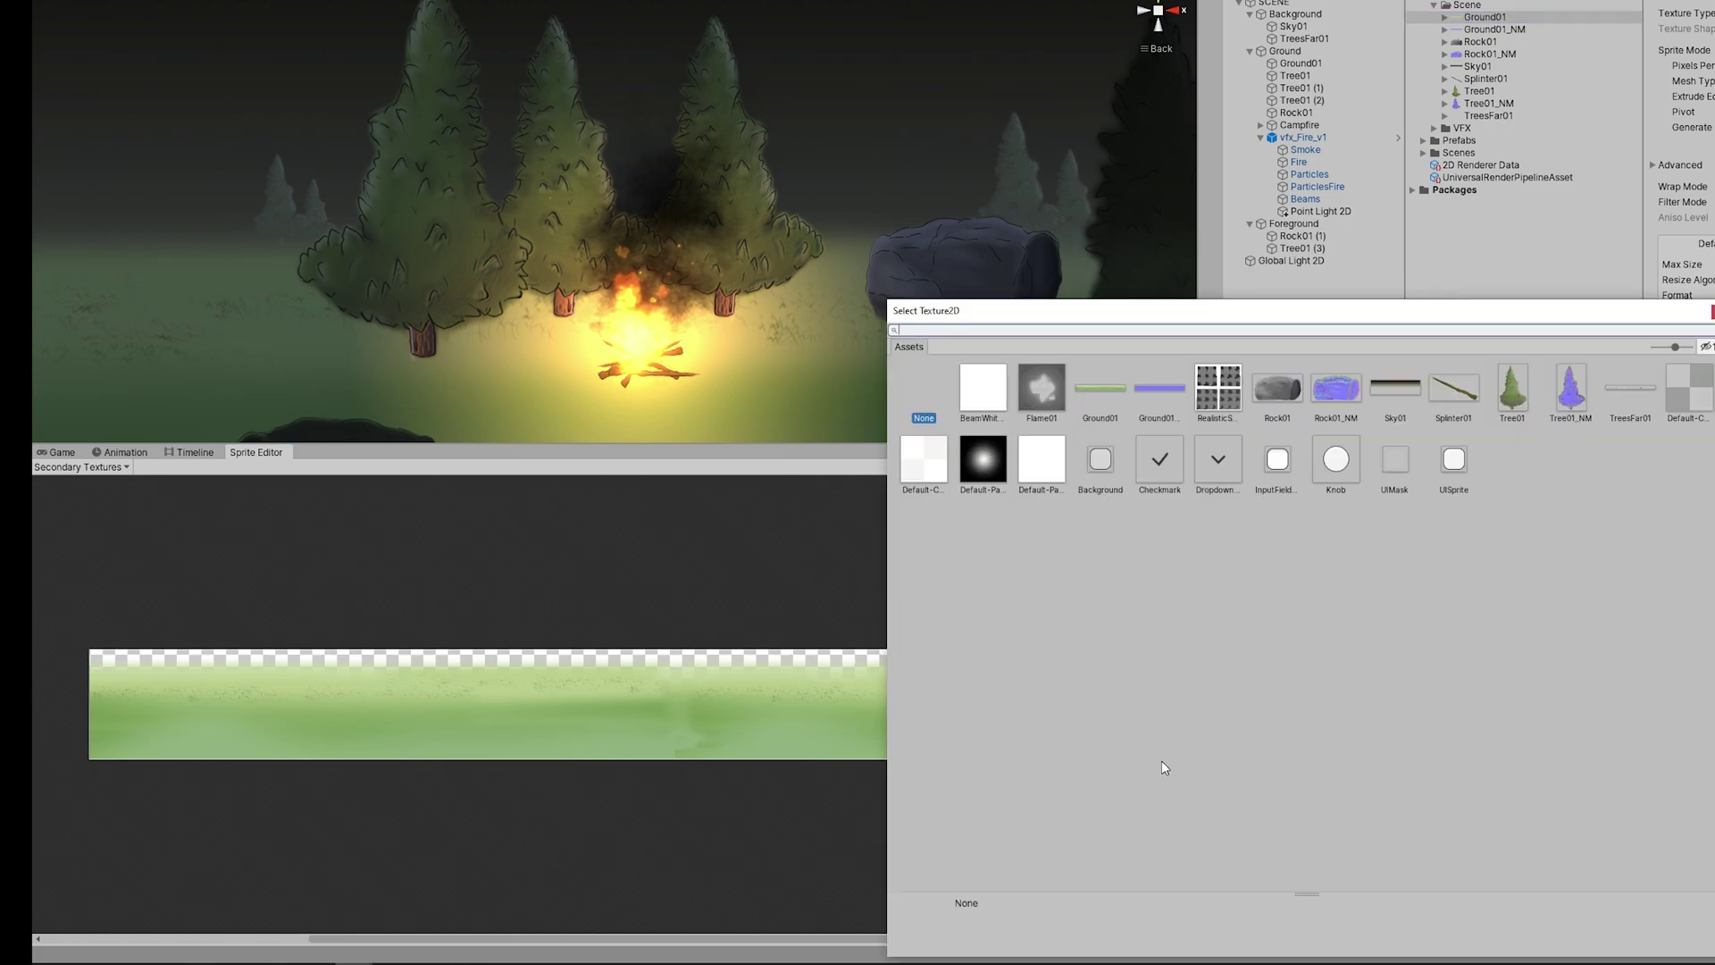
double_click(1159, 388)
left_click(1052, 467)
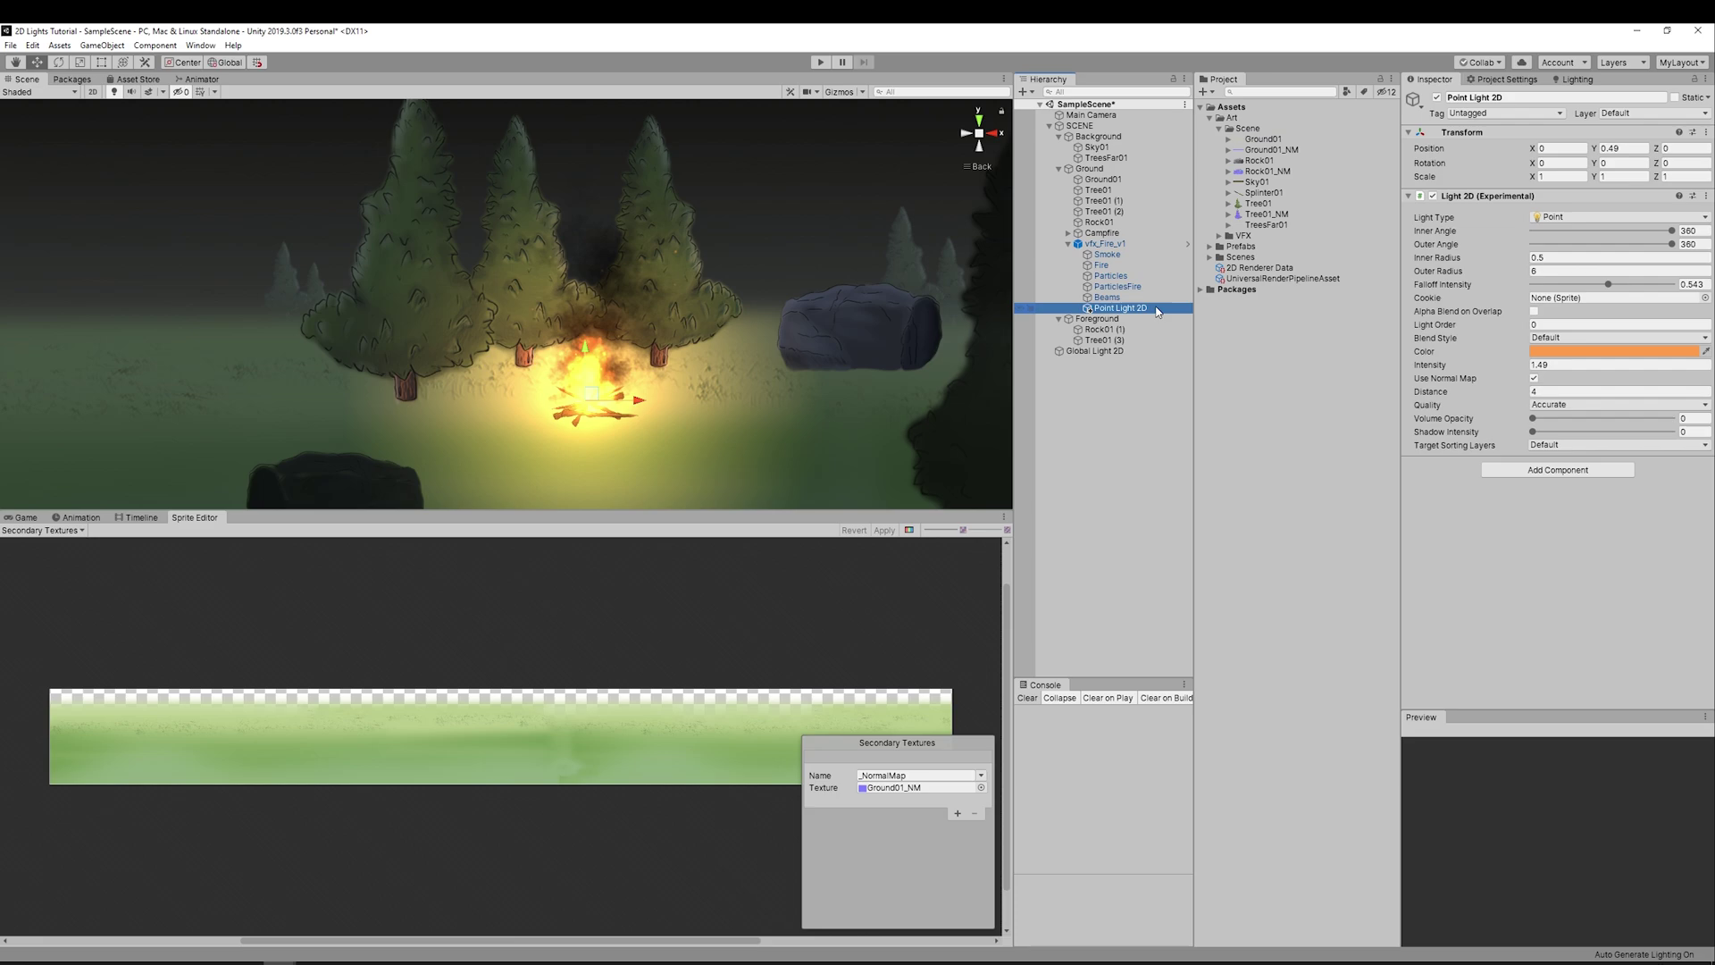
Add an Animation component and save a new clip PointLight2d_v1 in the Animations folder.
left_click(1497, 471)
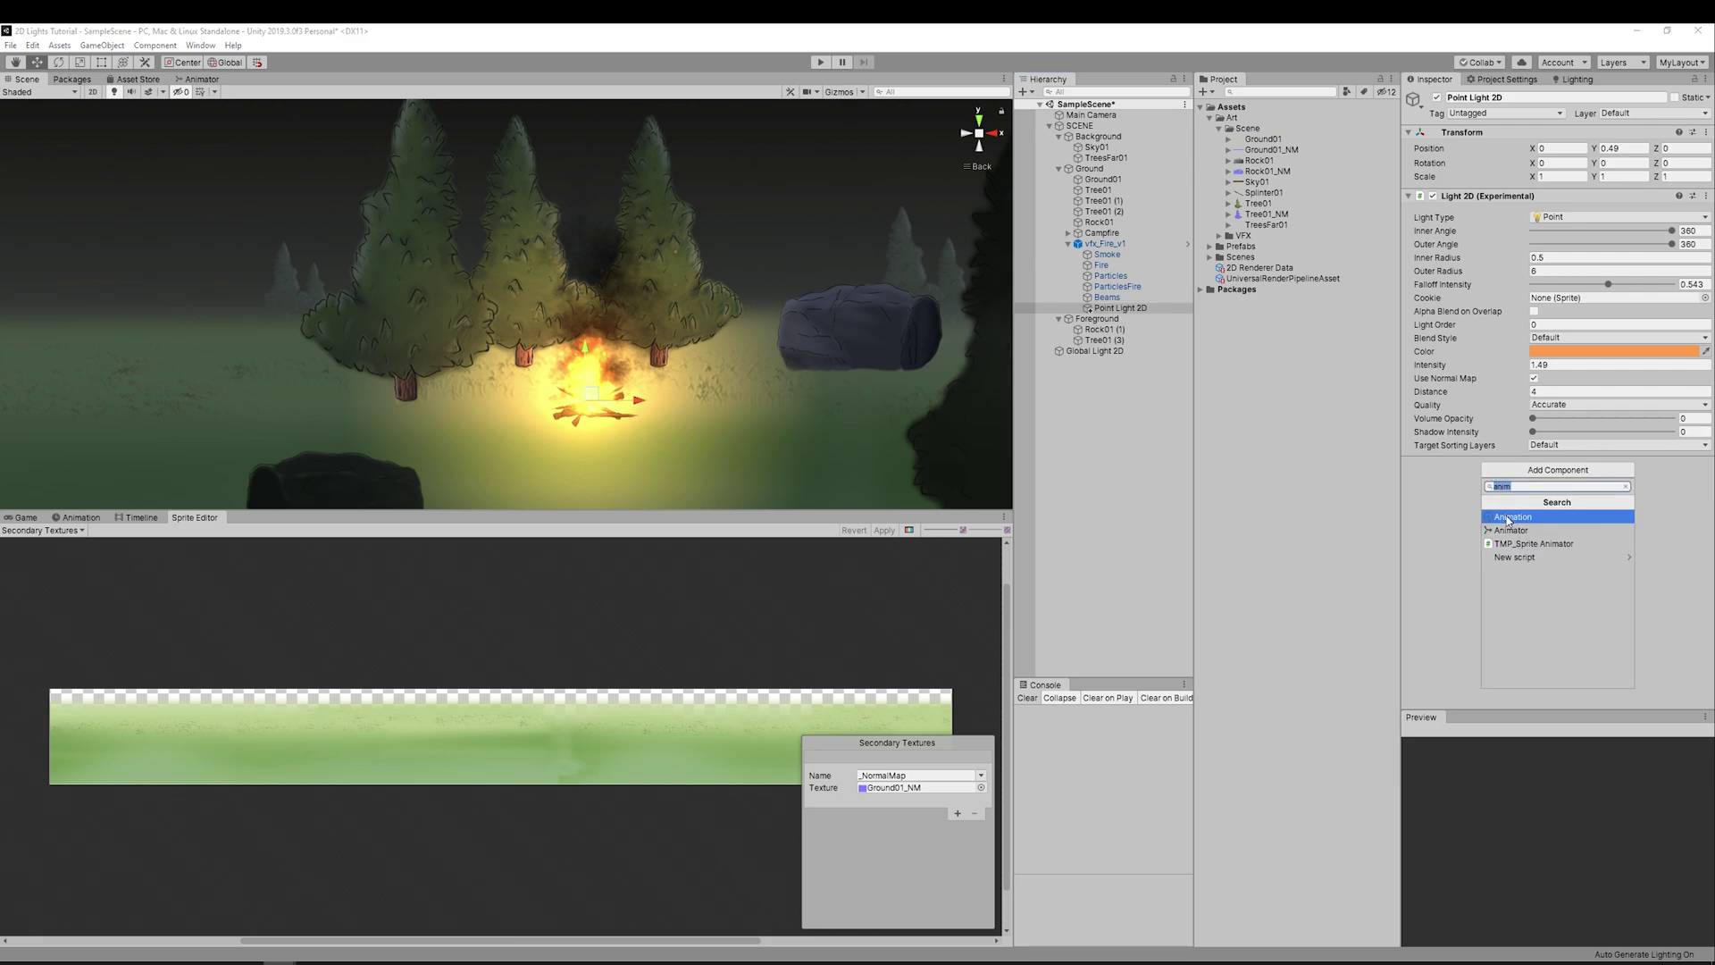
left_click(1509, 517)
left_click(78, 517)
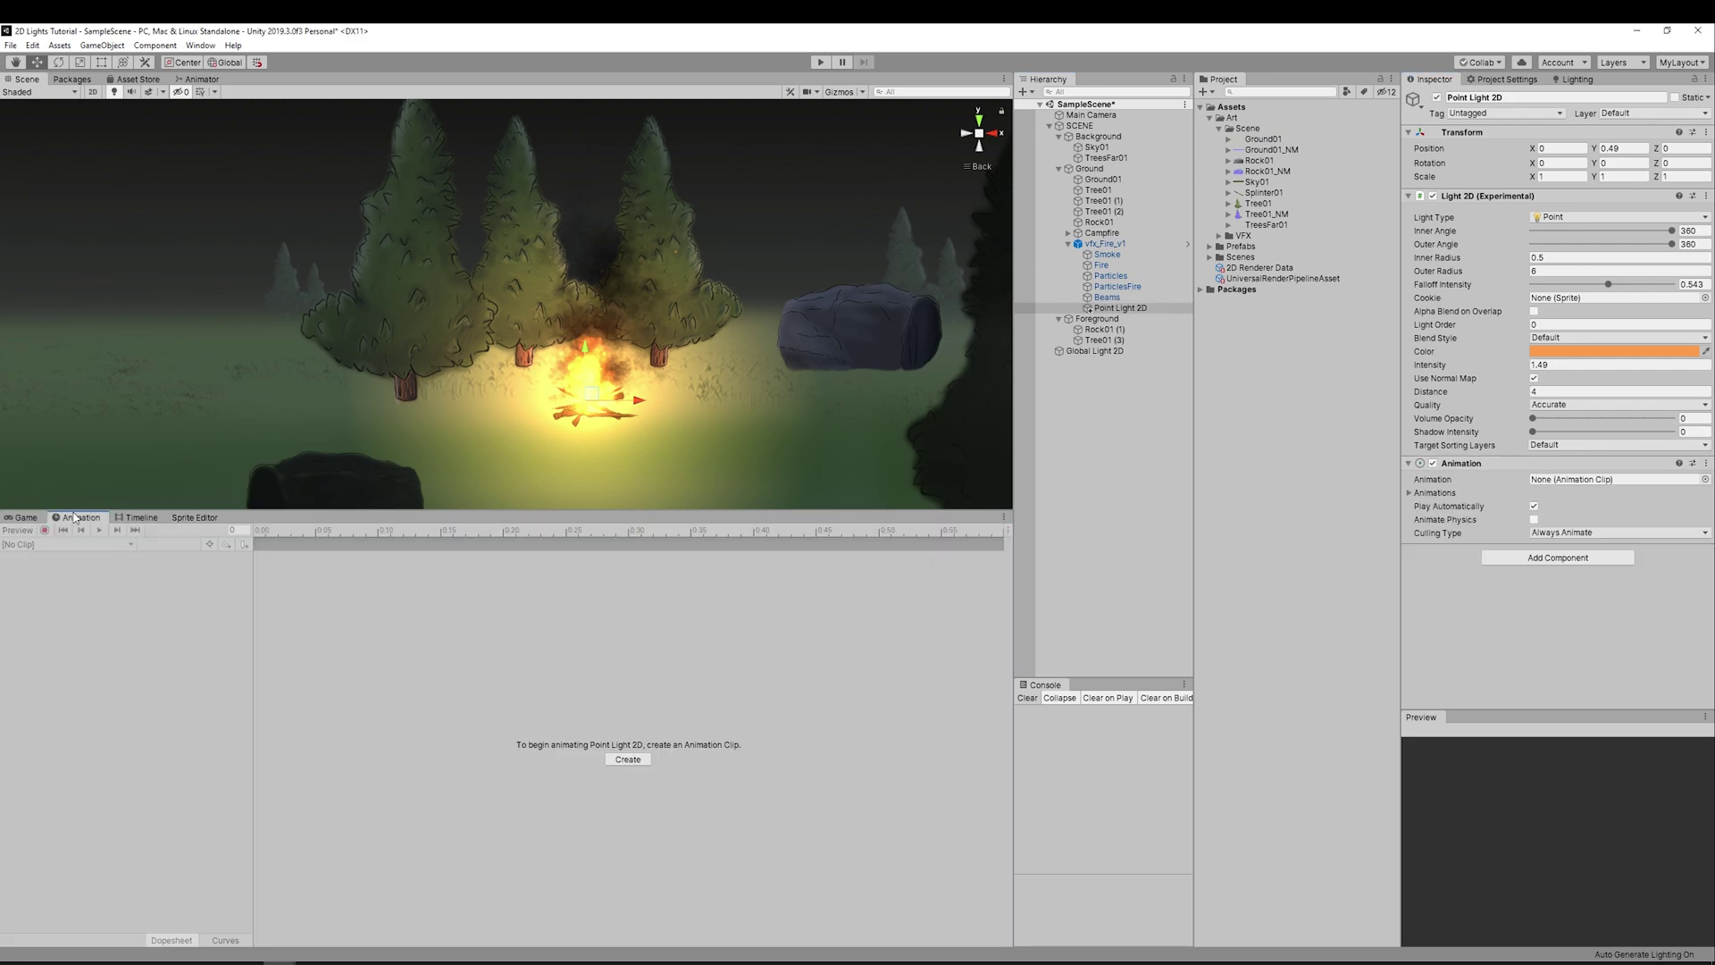
left_click(628, 759)
double_click(148, 157)
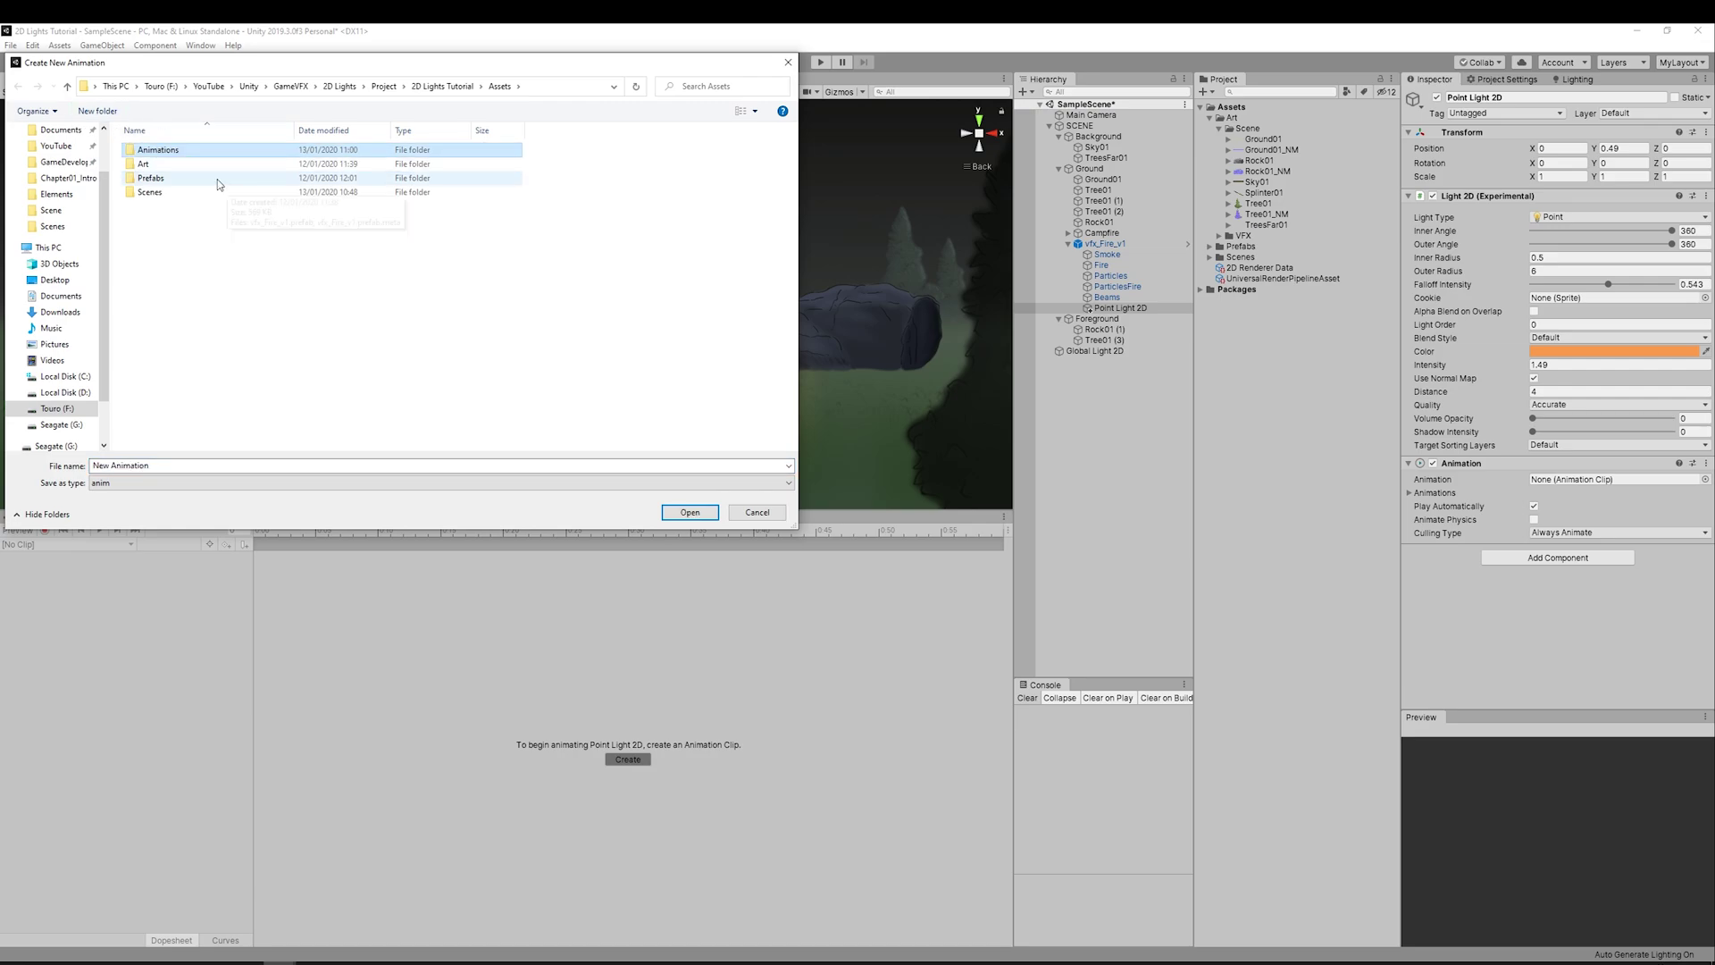
type("PointLight2d_v1")
key("Return")
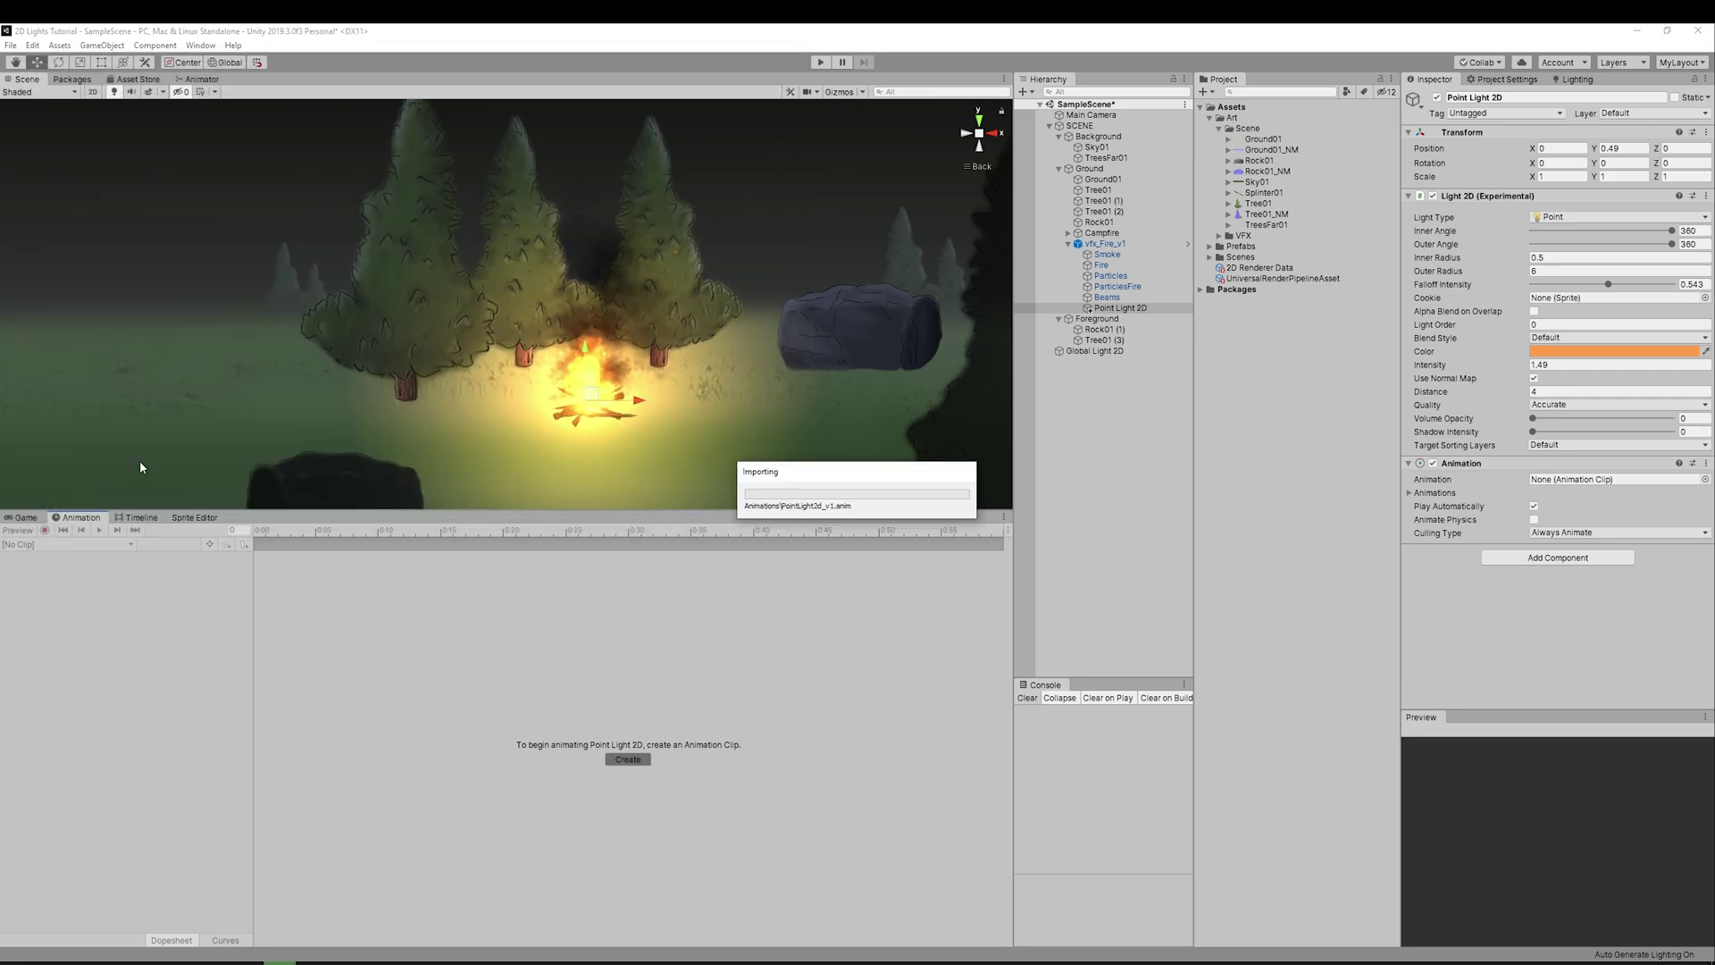
Key the light's Inner and Outer Radius and move the playhead to one second.
right_click(1482, 271)
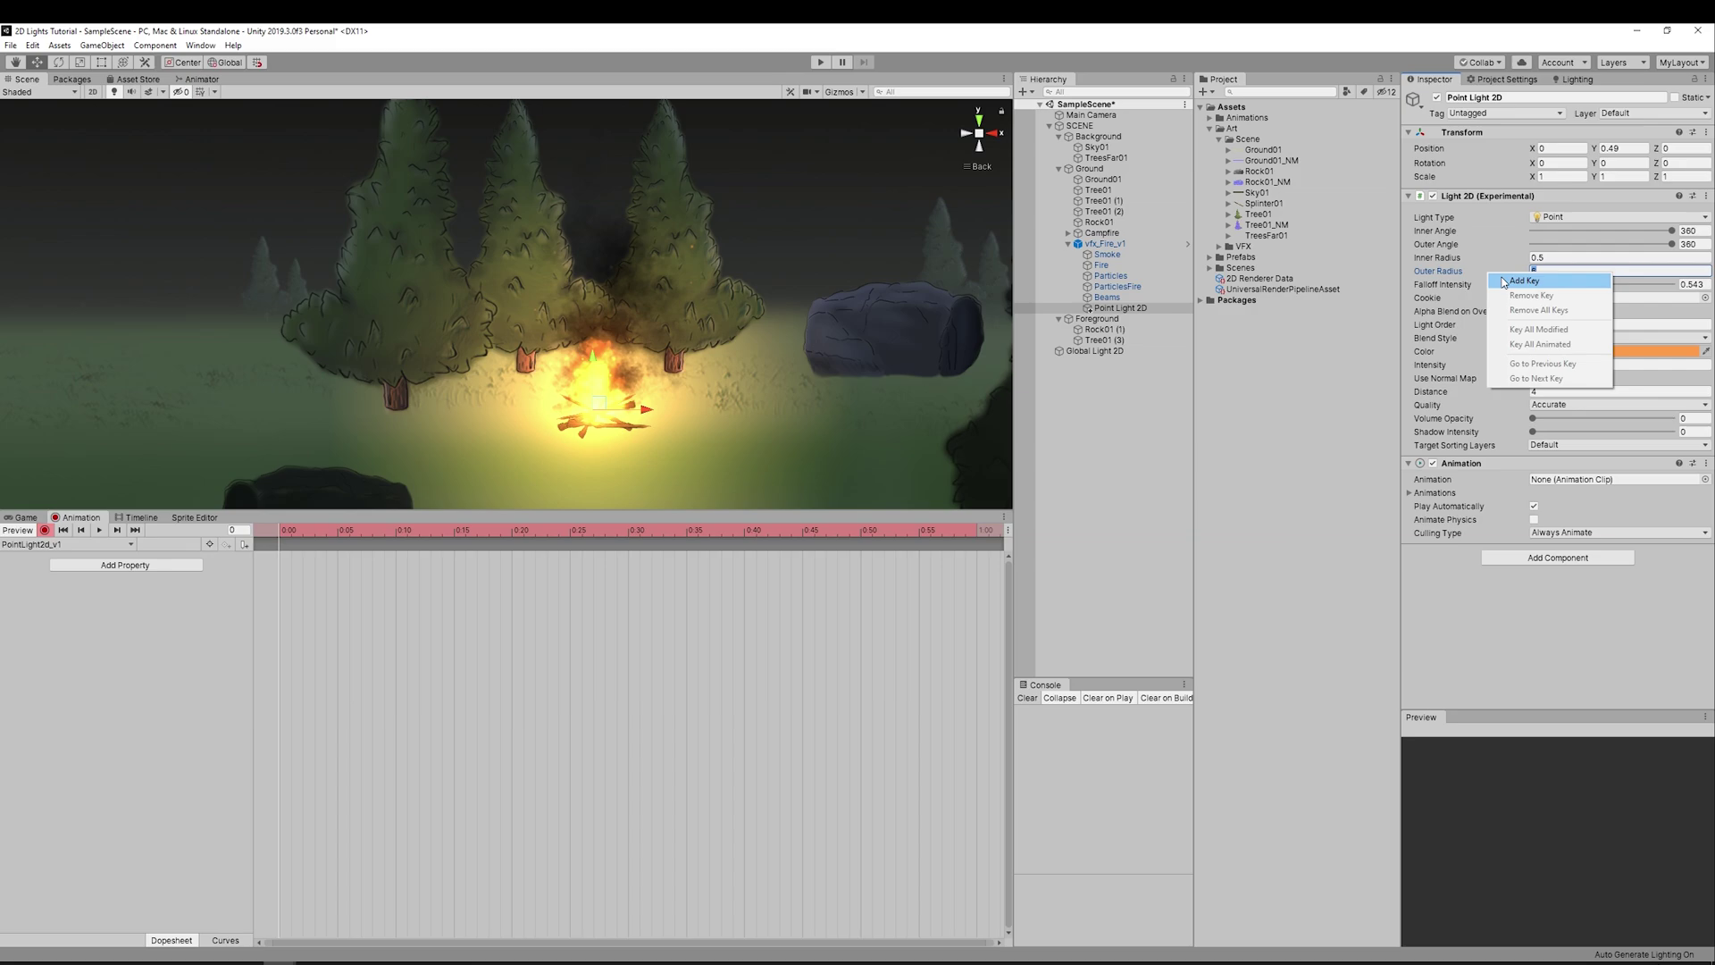
left_click(1510, 279)
right_click(1478, 258)
left_click(1505, 267)
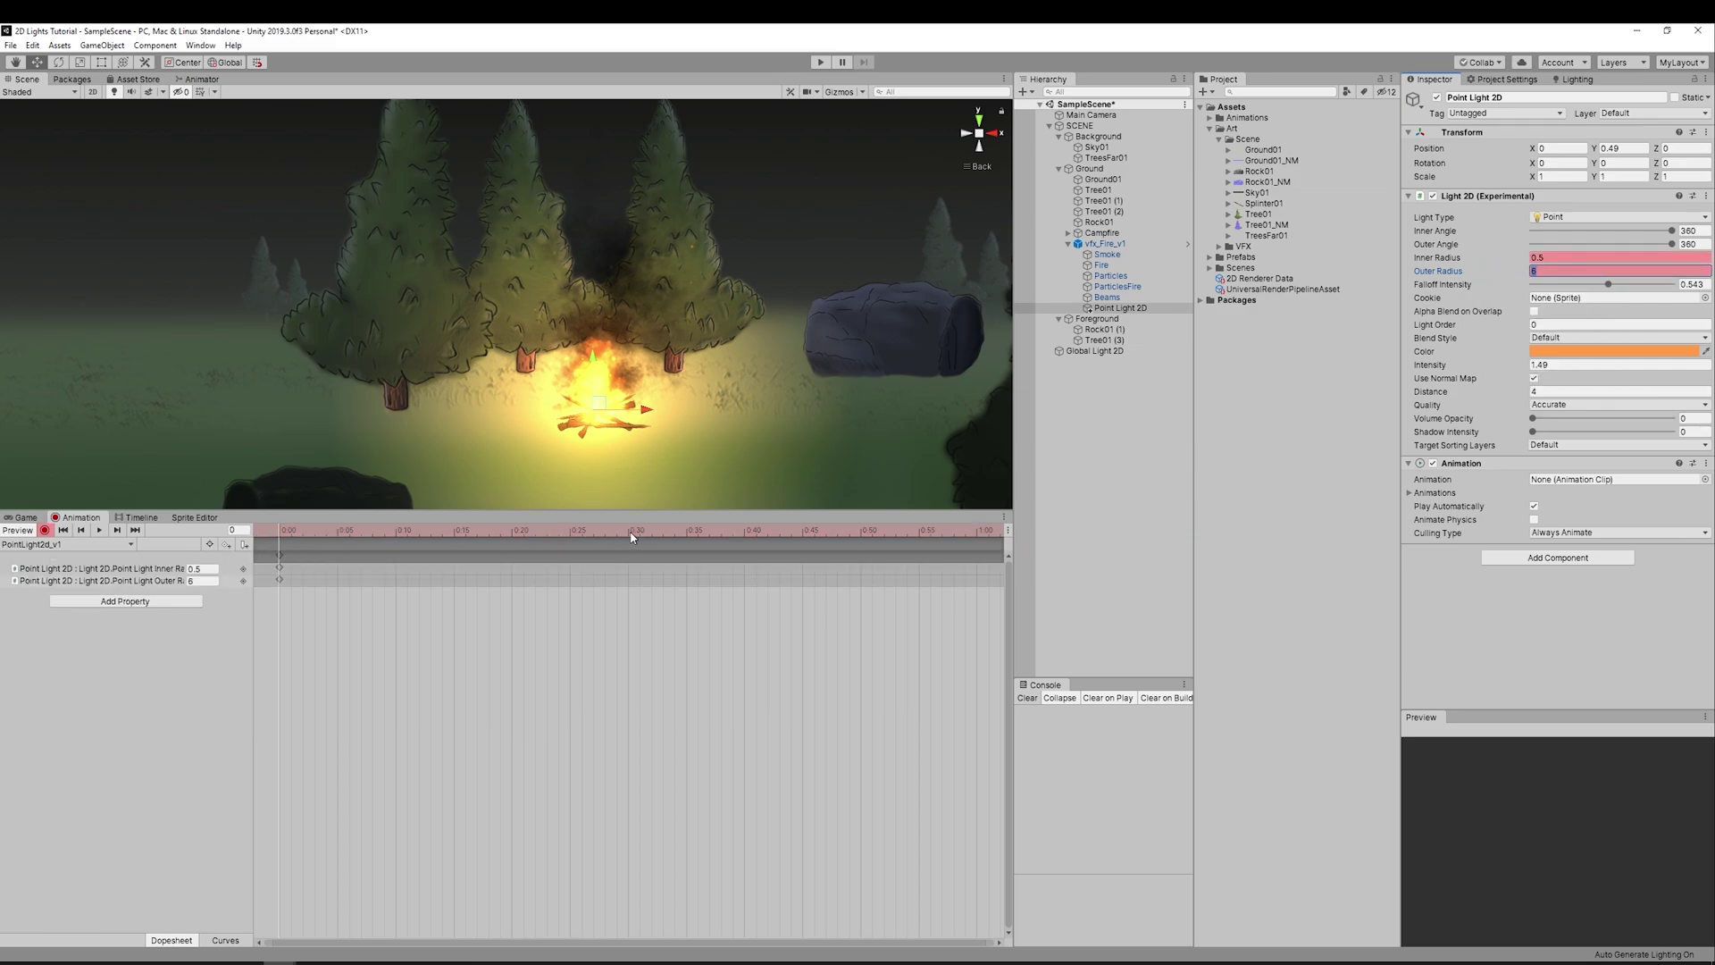
scroll(630, 536, "down", 3)
left_click(585, 529)
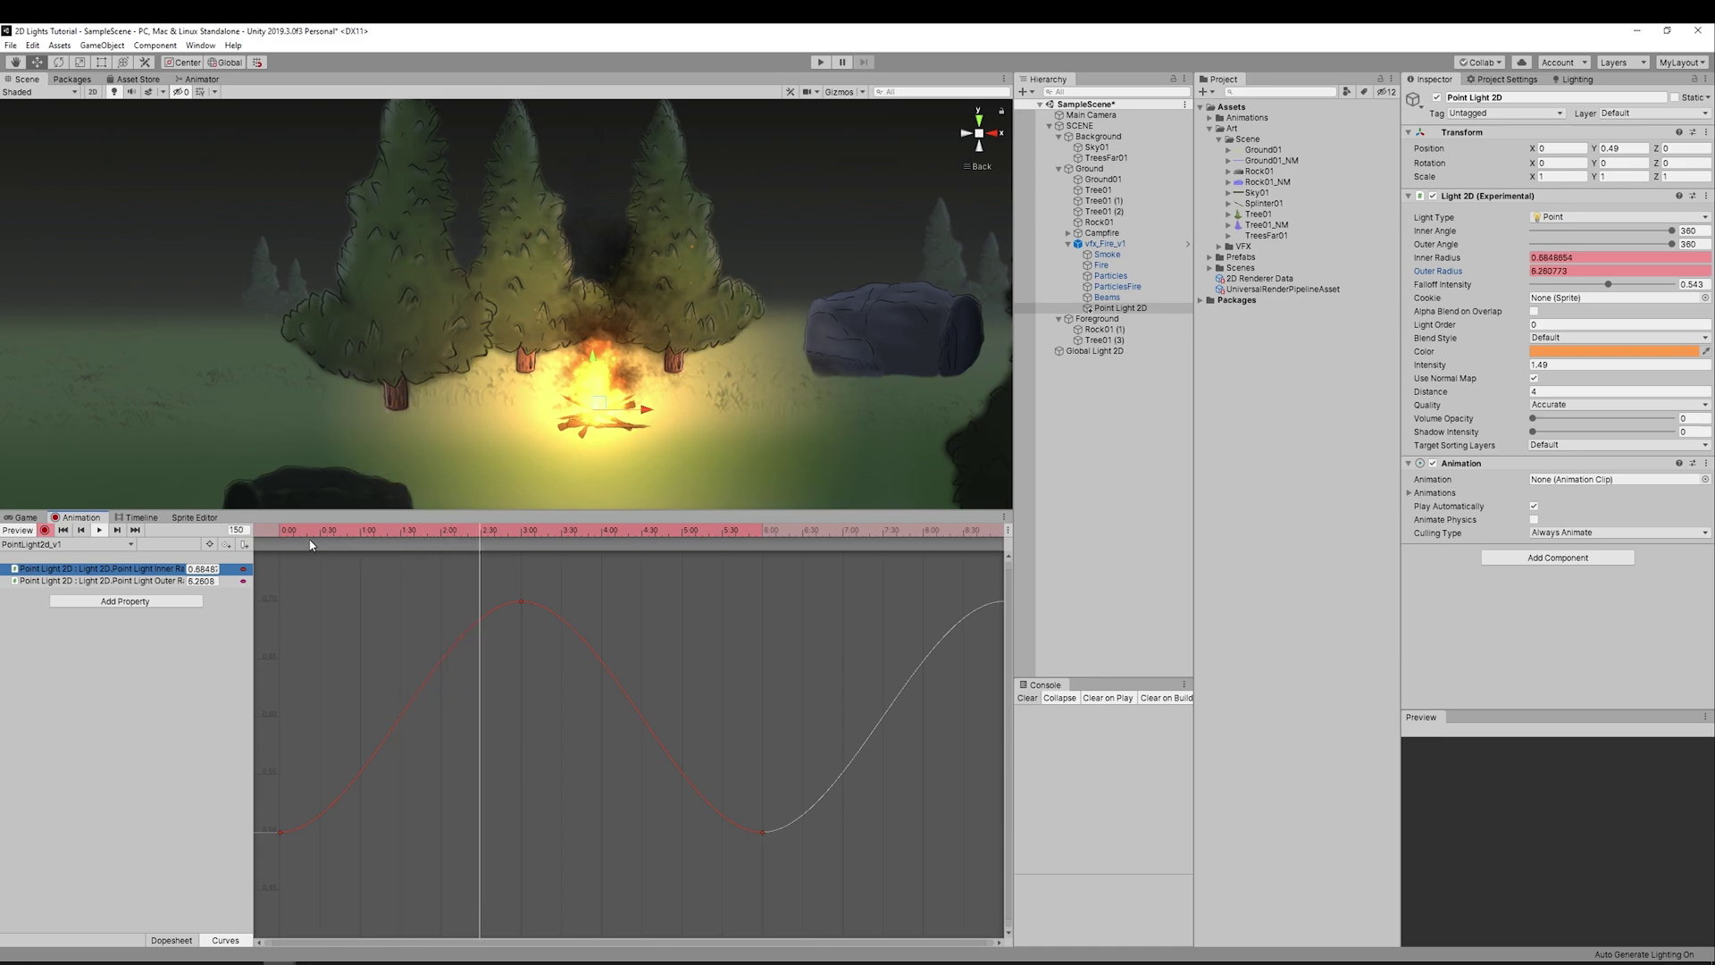
Frame the Outer Radius and Intensity curves and select the Intensity keys.
left_click(111, 582)
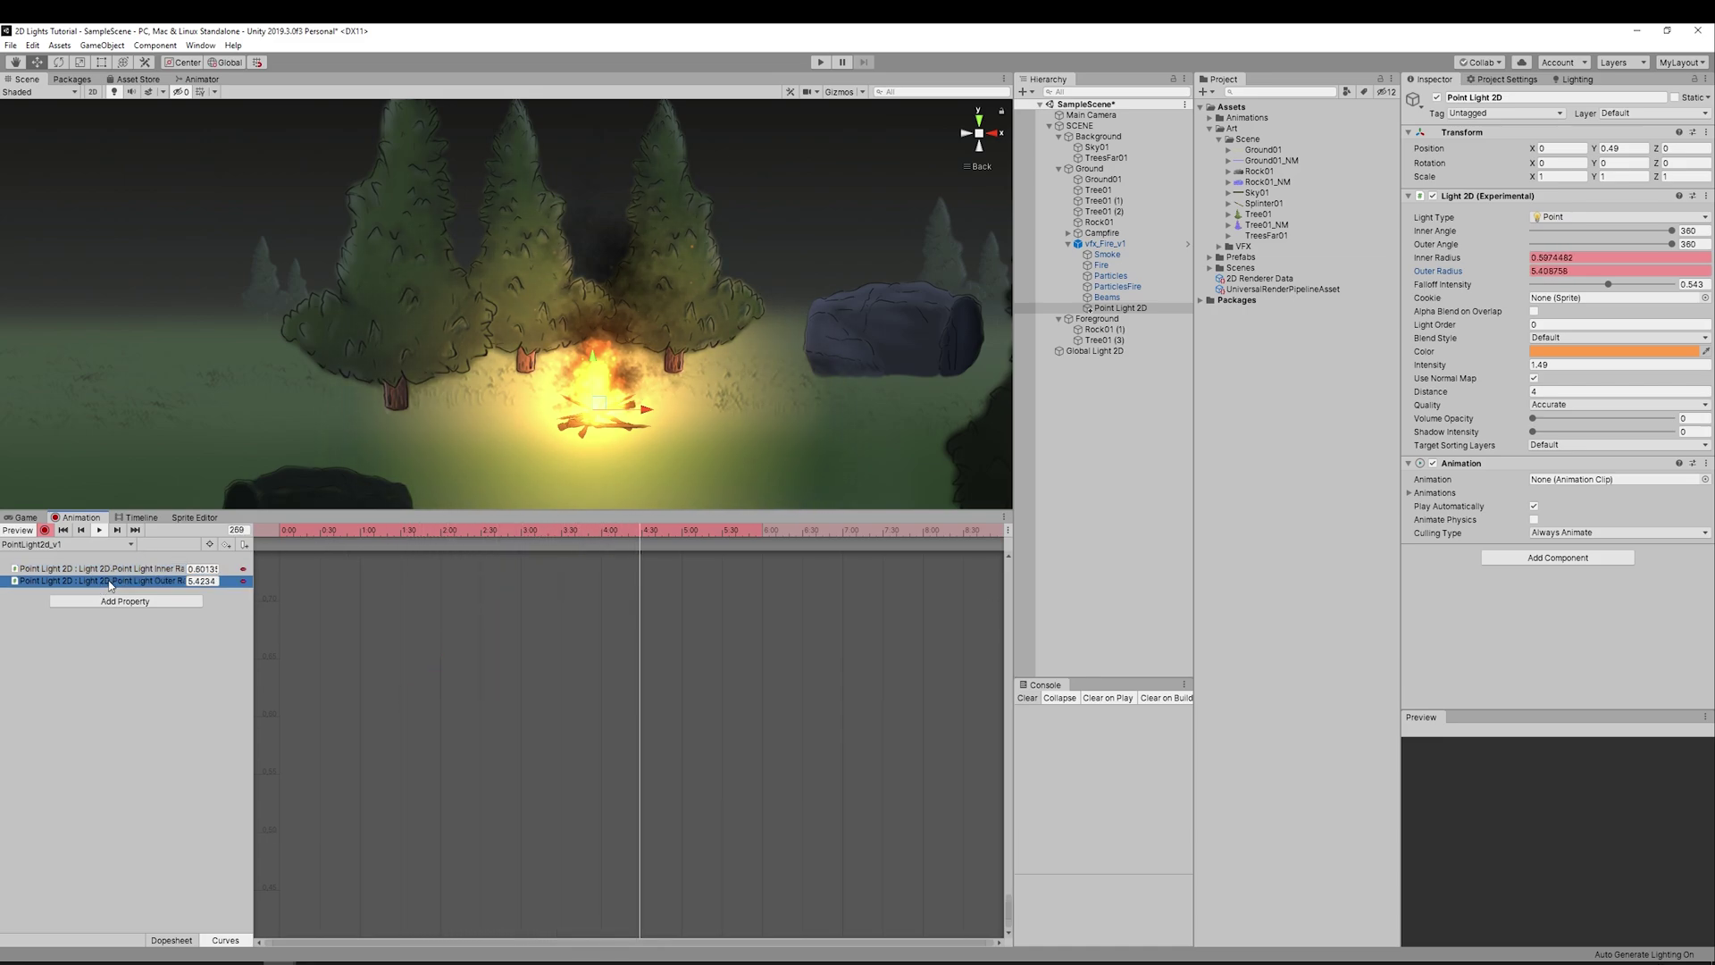
key("f")
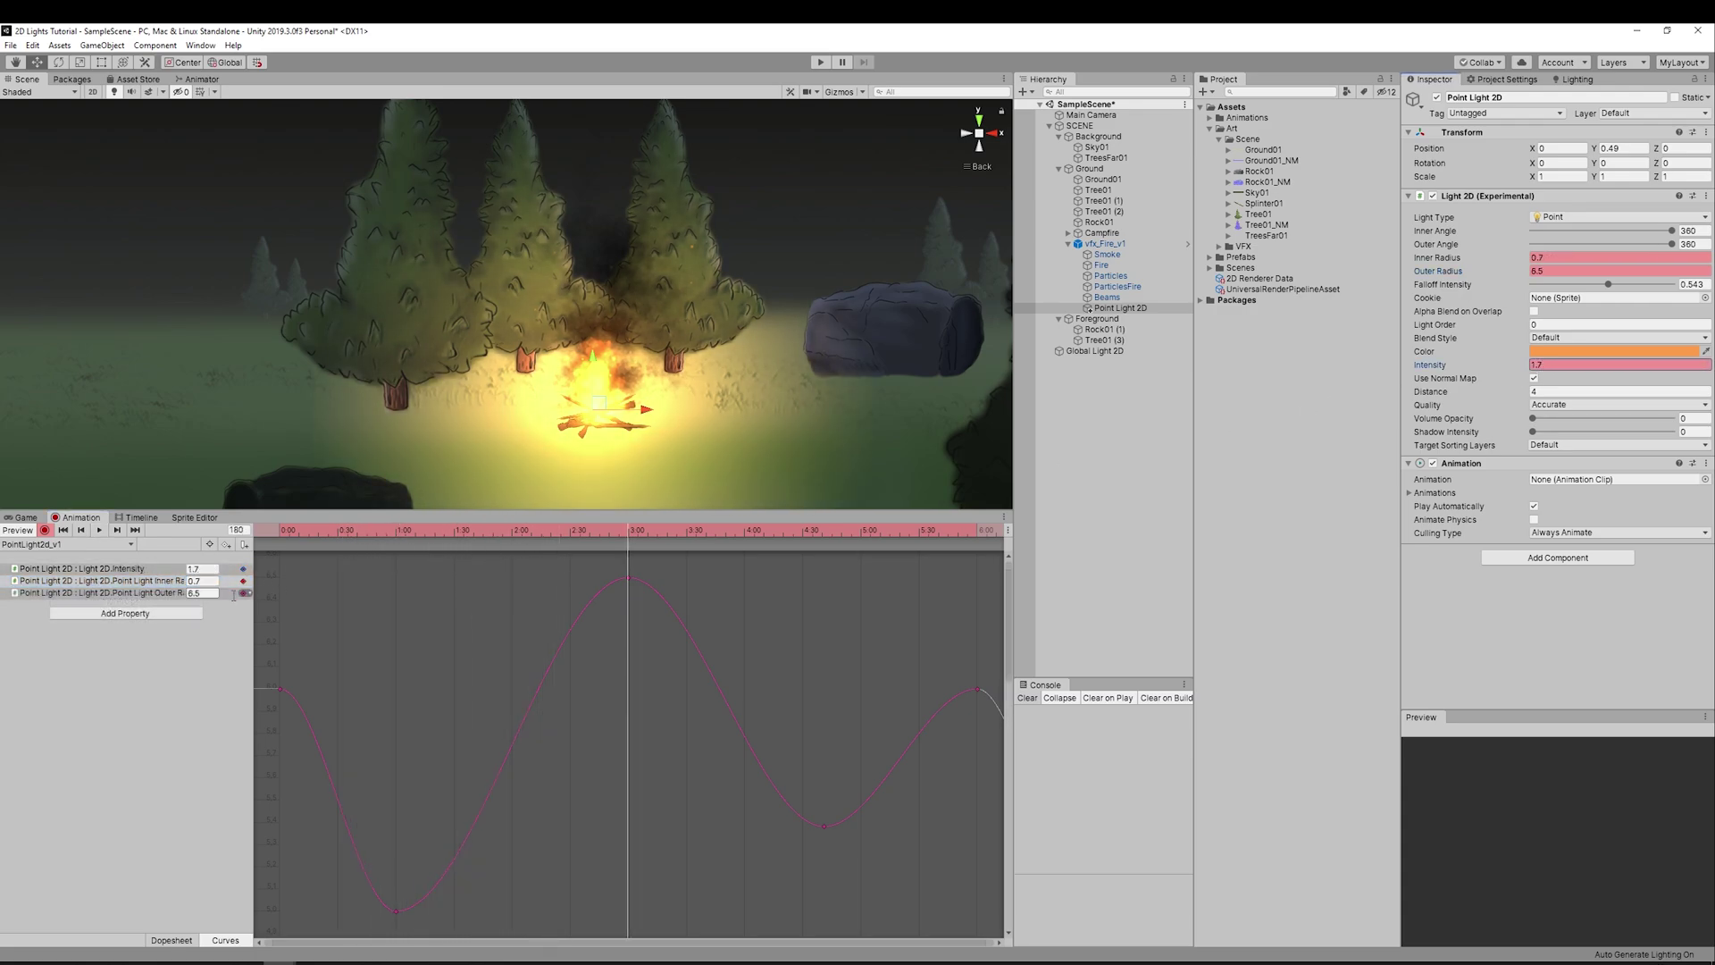
left_click(156, 568)
key("f")
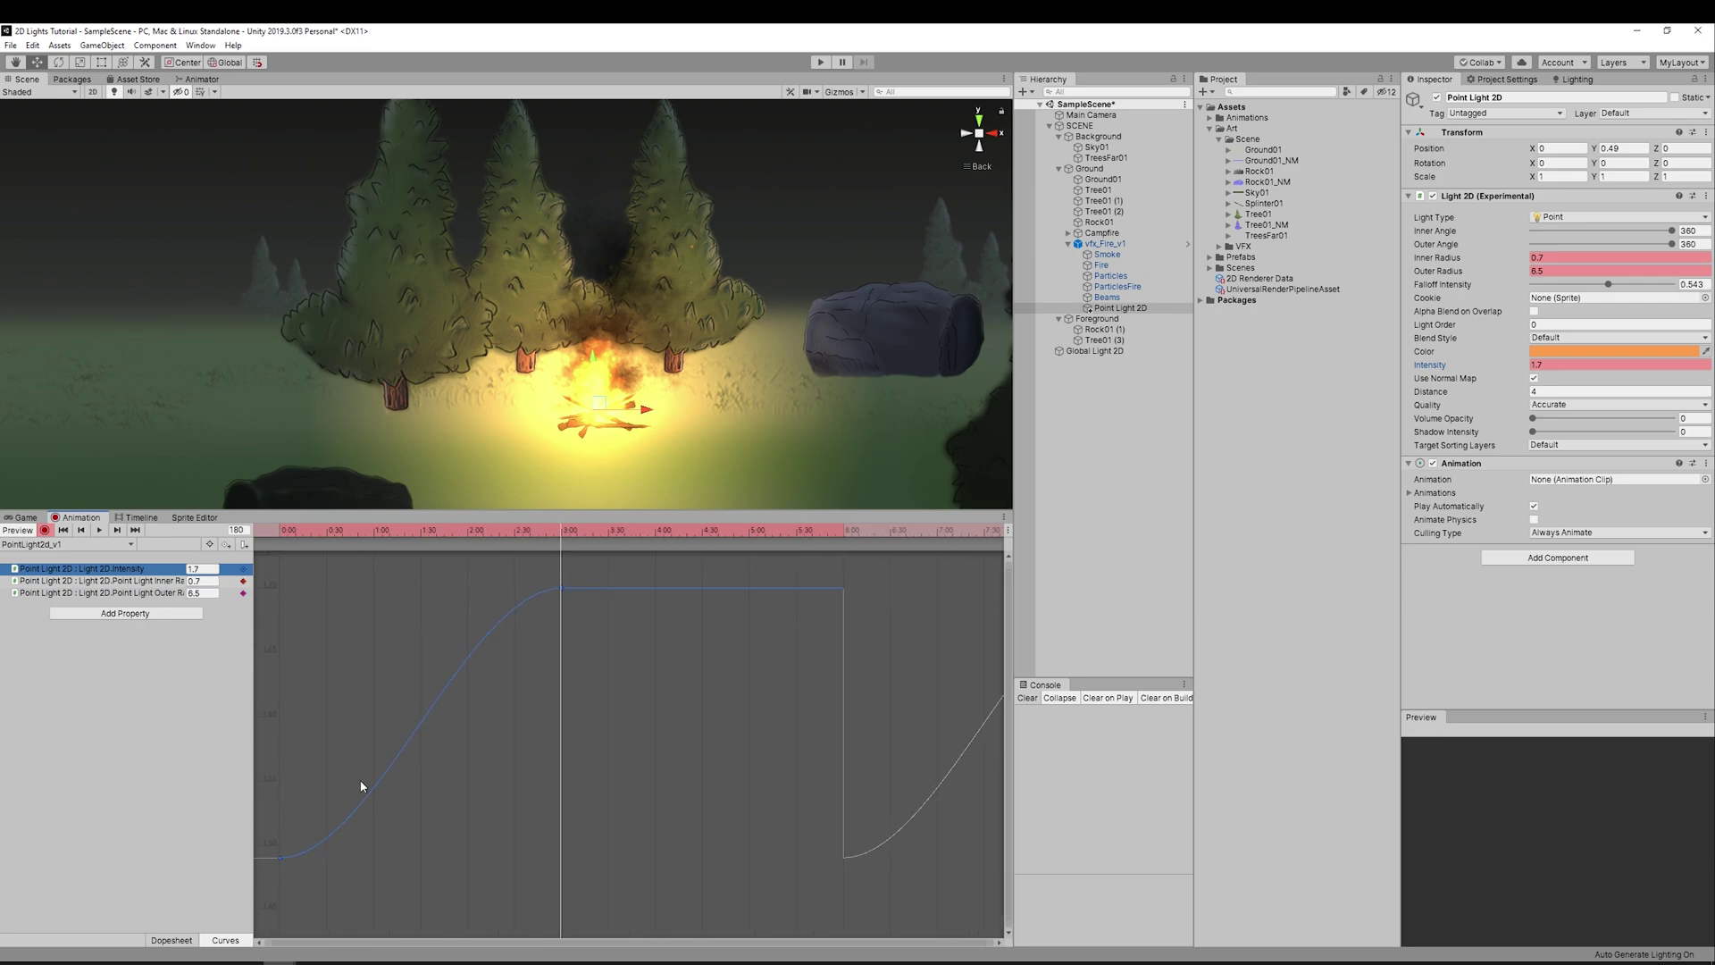
left_click_drag(359, 894, 282, 850)
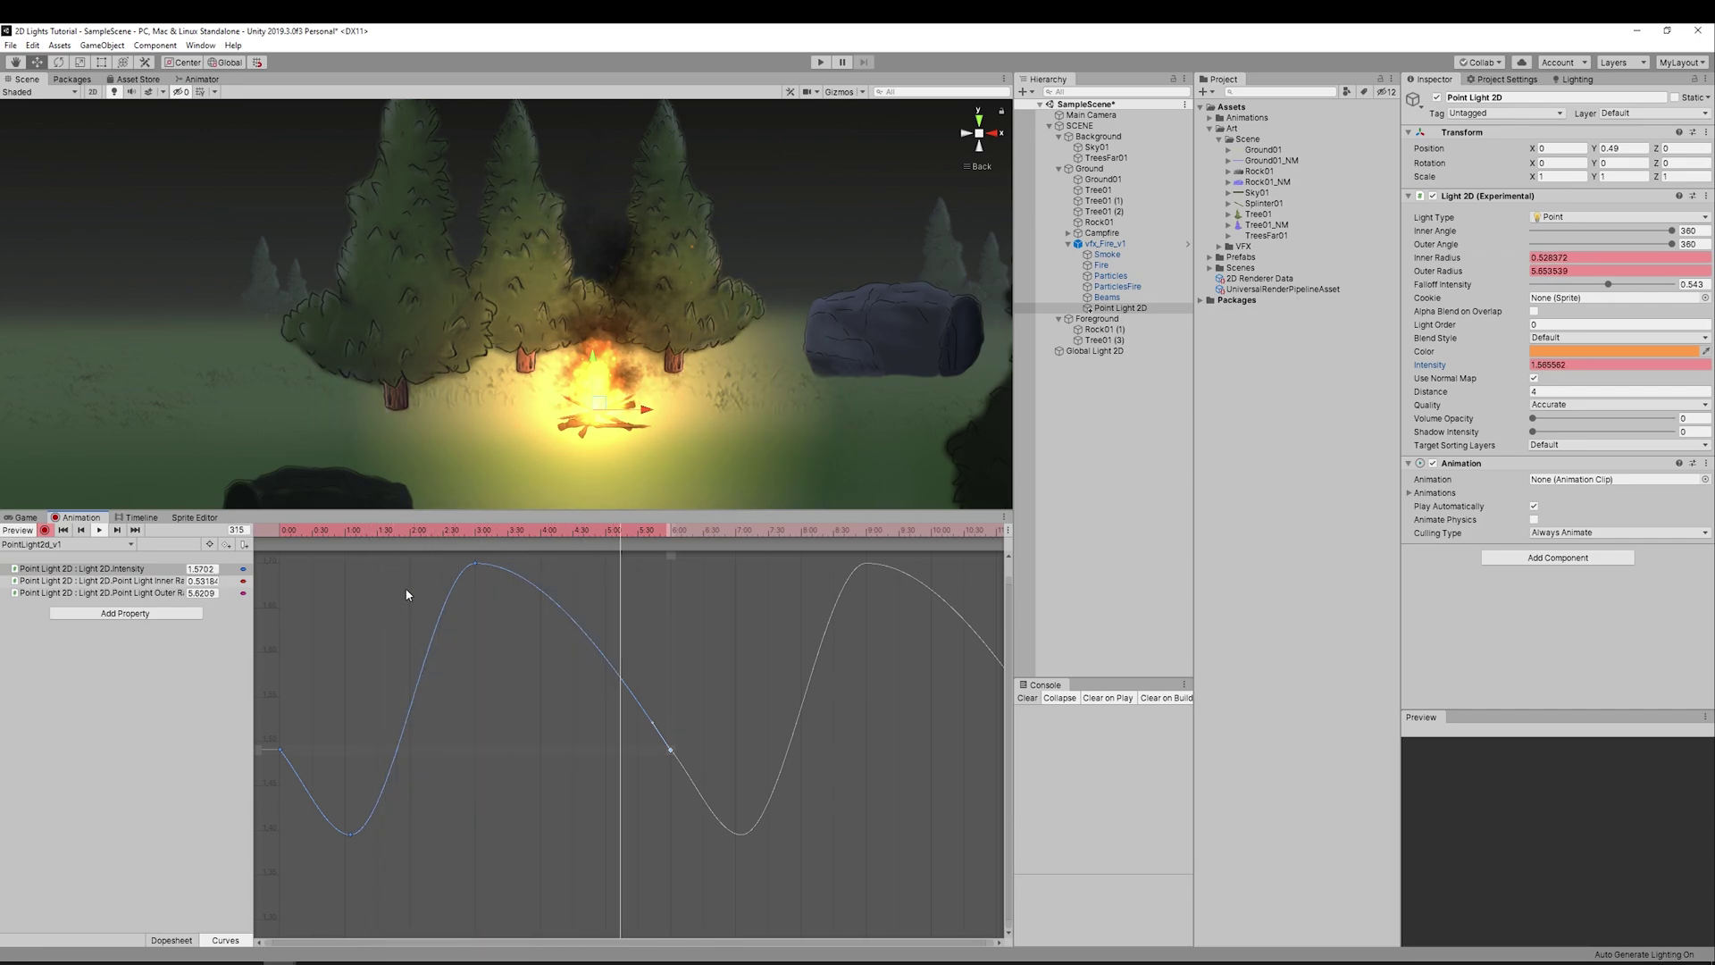
Key the light's Distance and reshape the curve, shifting its peak to about 2:35.
right_click(1475, 393)
left_click(1509, 400)
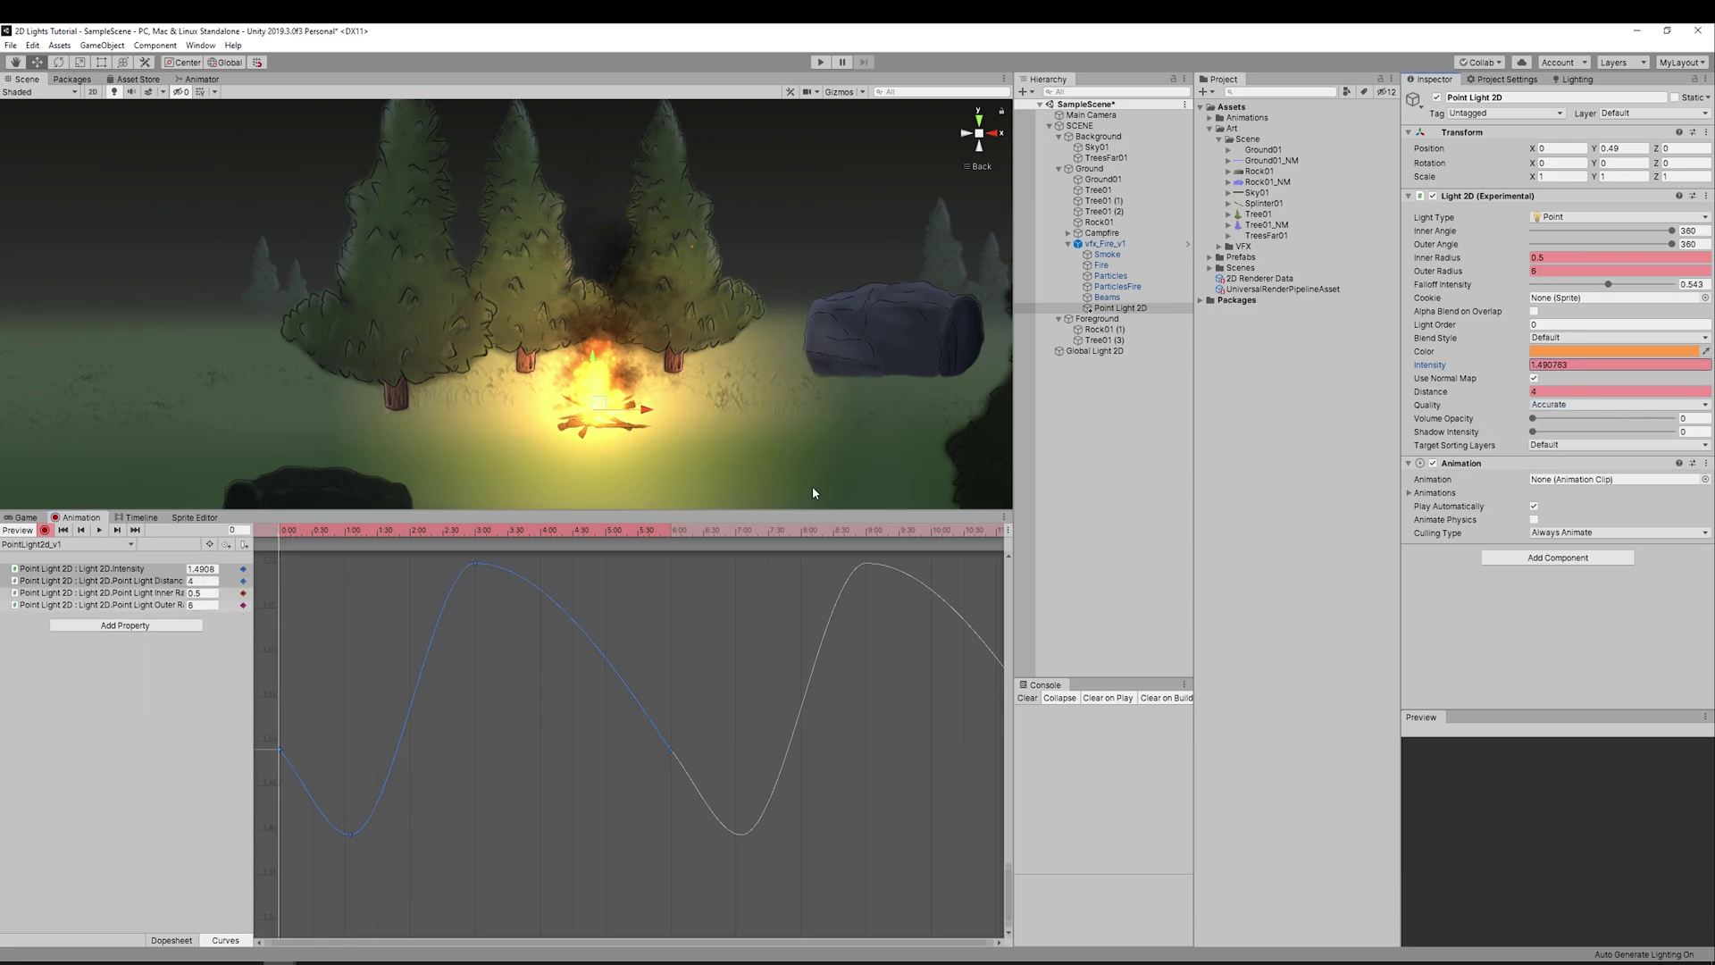
left_click_drag(511, 544, 825, 643)
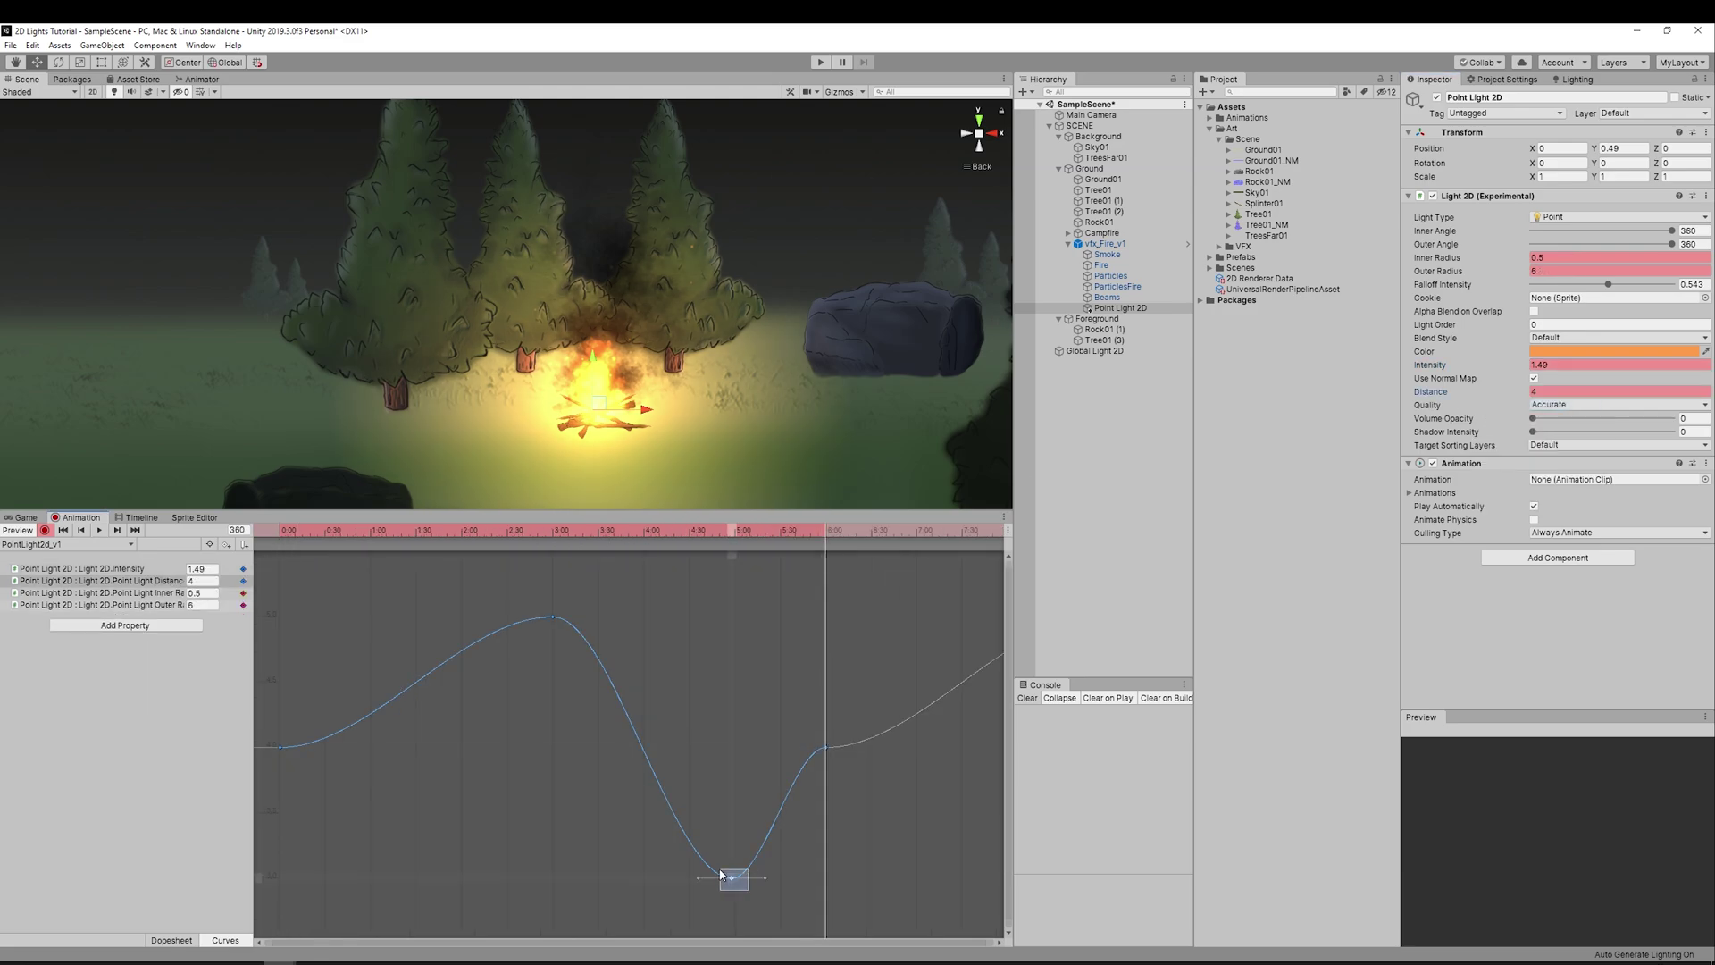
left_click_drag(732, 879, 710, 855)
left_click_drag(550, 619, 515, 638)
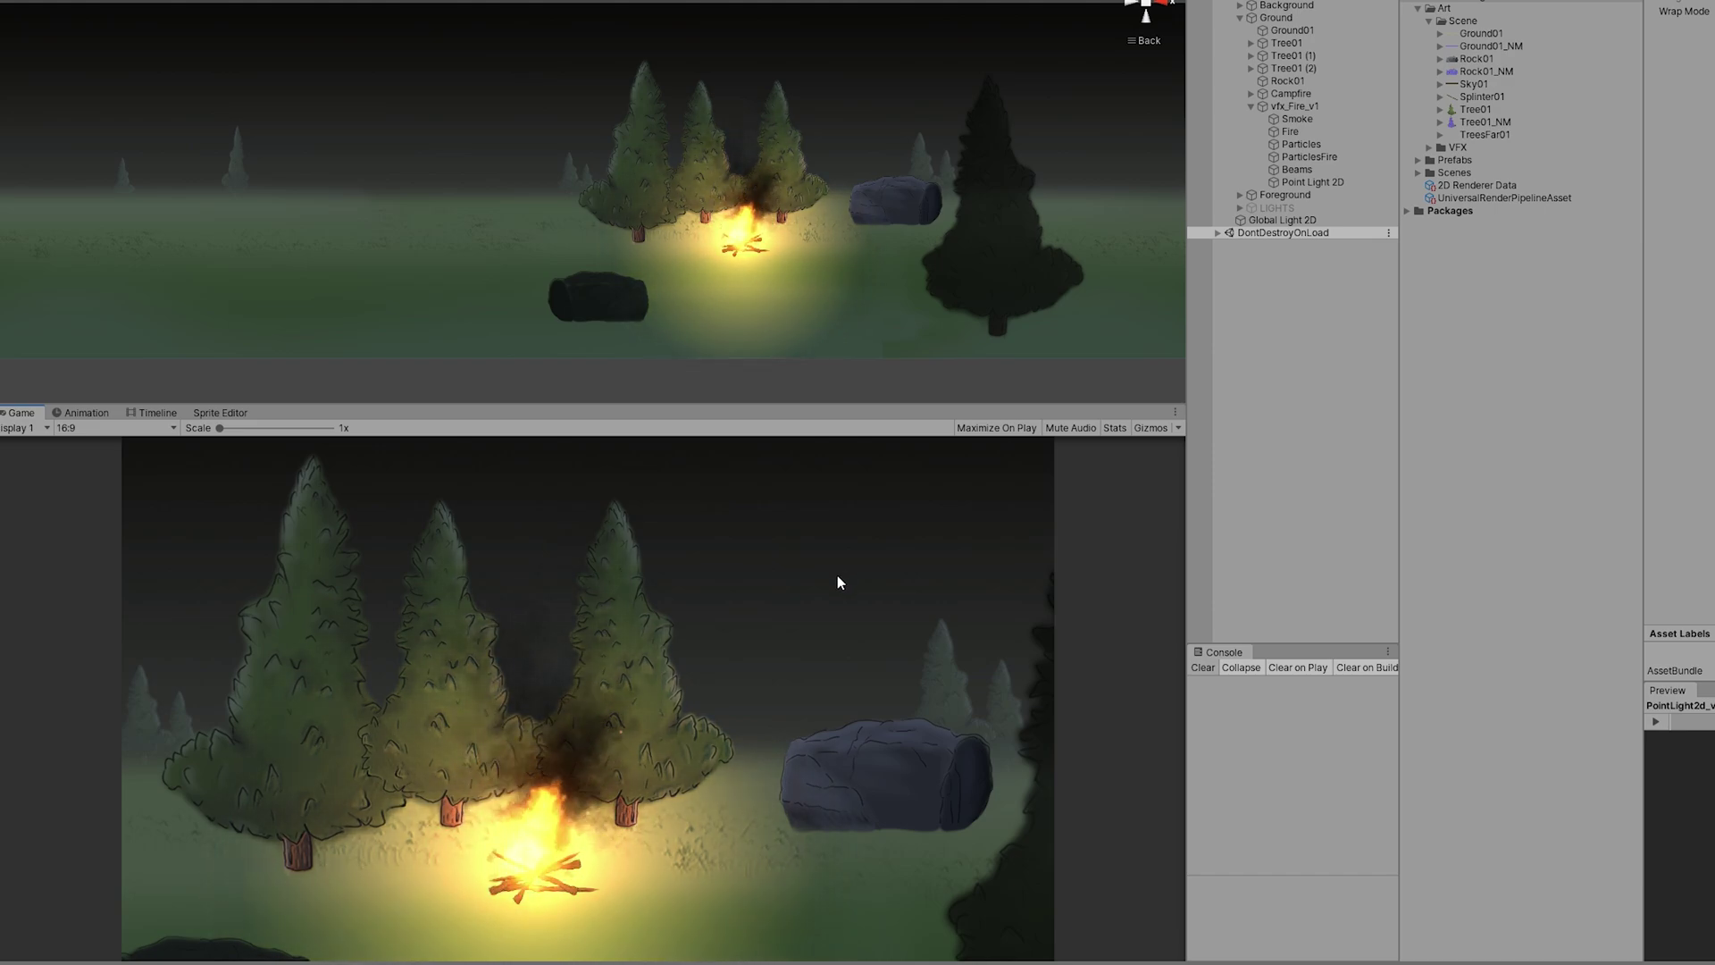
Add a Freeform Light 2D under the LIGHTS group.
right_click(844, 135)
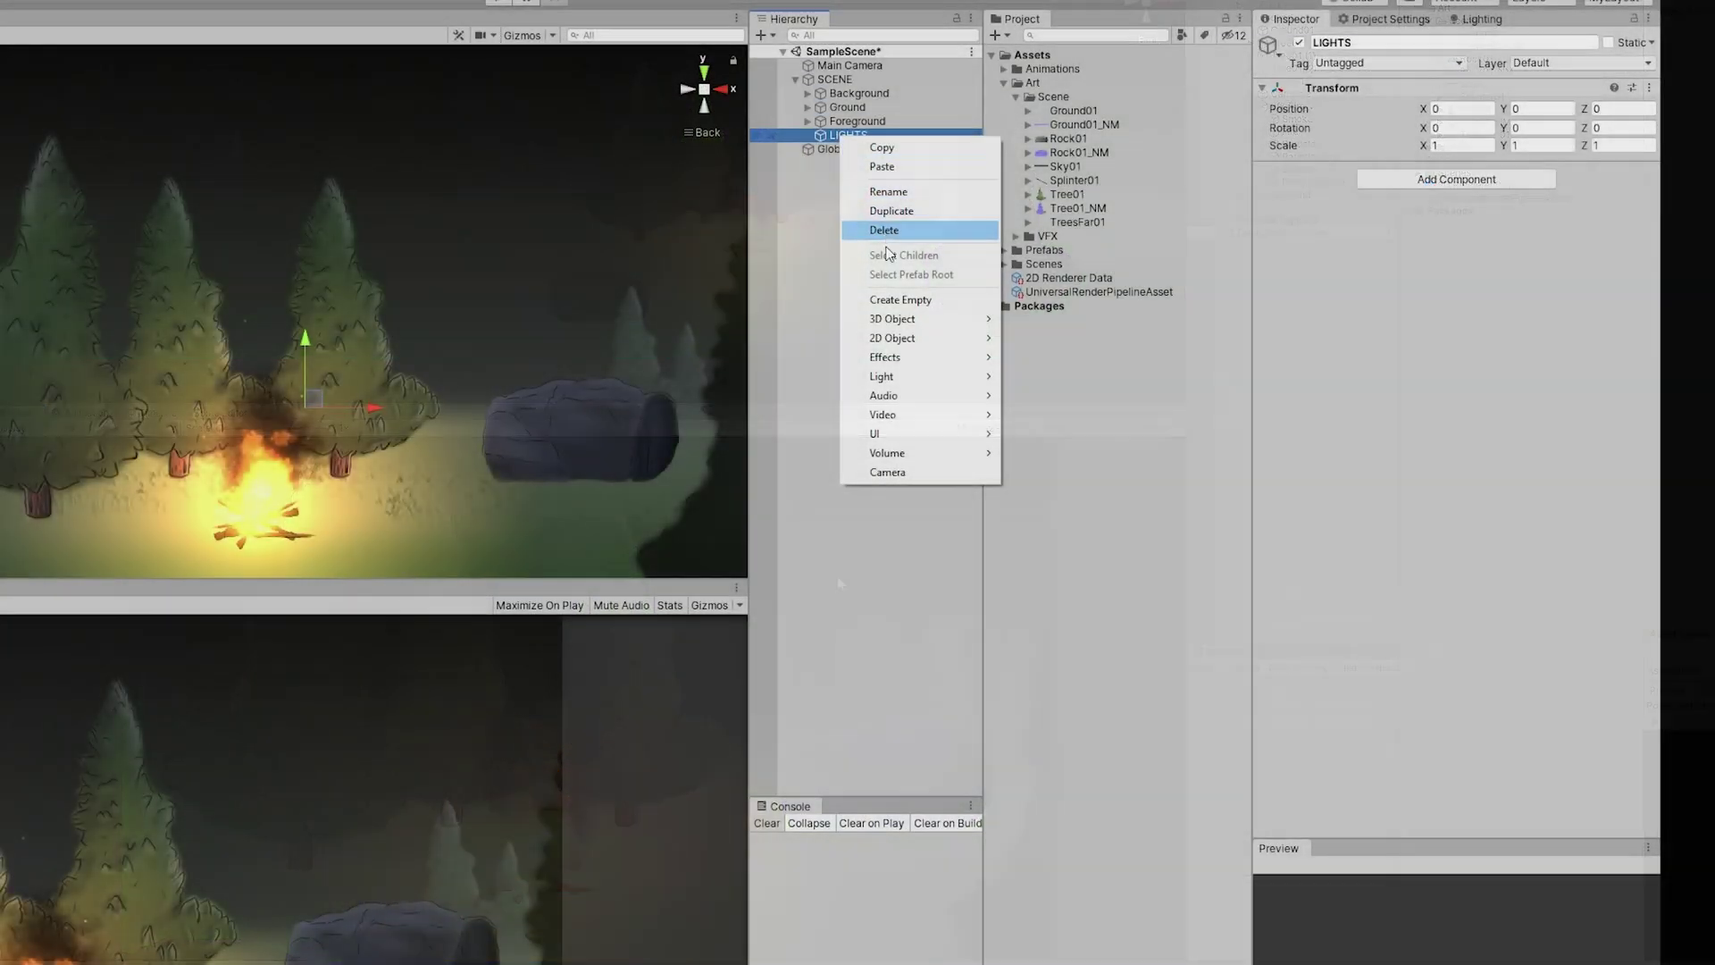
mouse_move(978, 380)
mouse_move(1107, 376)
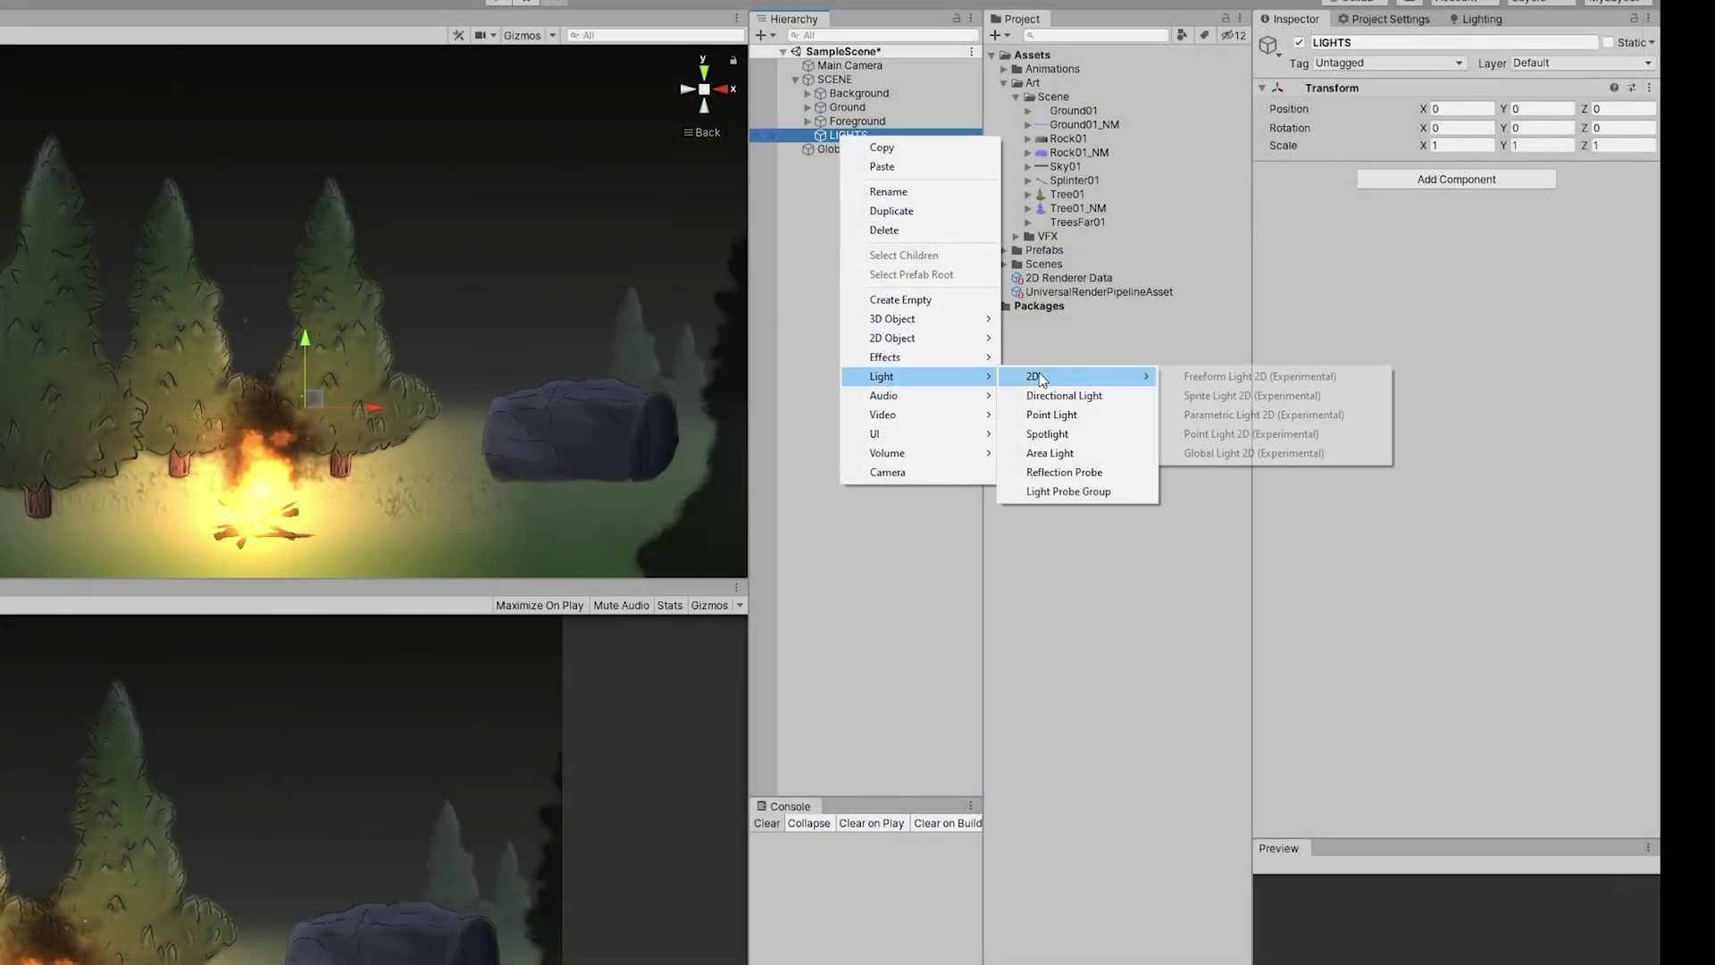
left_click(1219, 380)
Make the freeform light also affect the Background sorting layer.
scroll(732, 333, "up", 2)
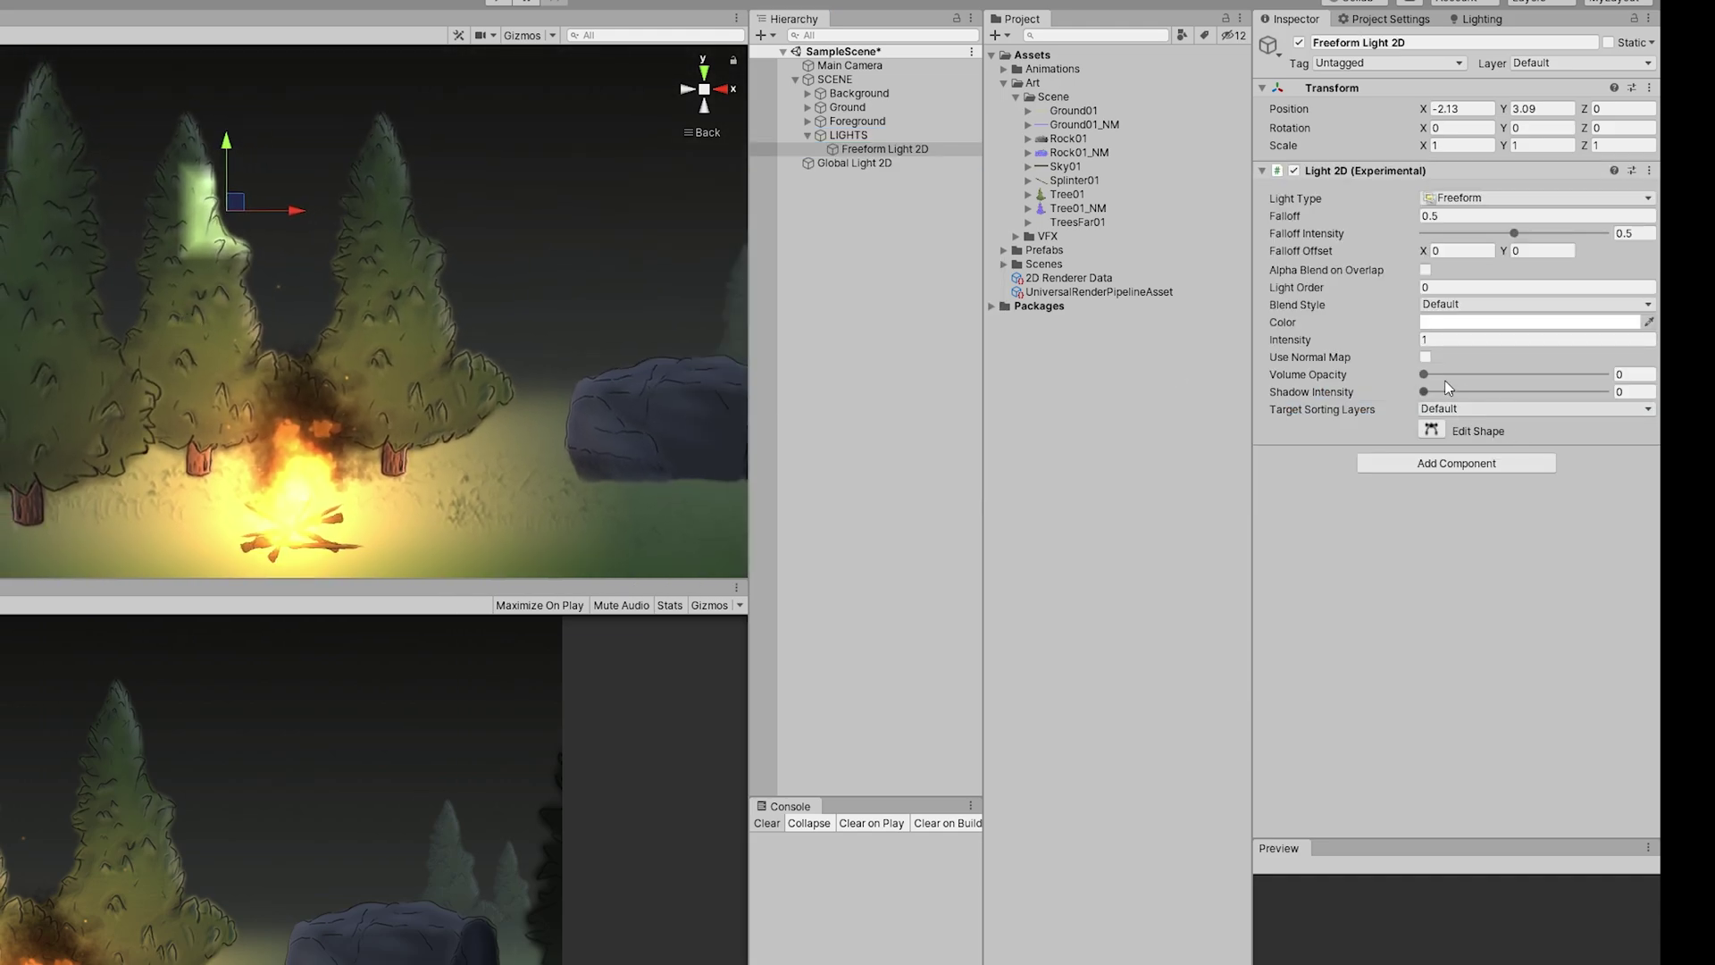
left_click(1441, 409)
left_click(1456, 473)
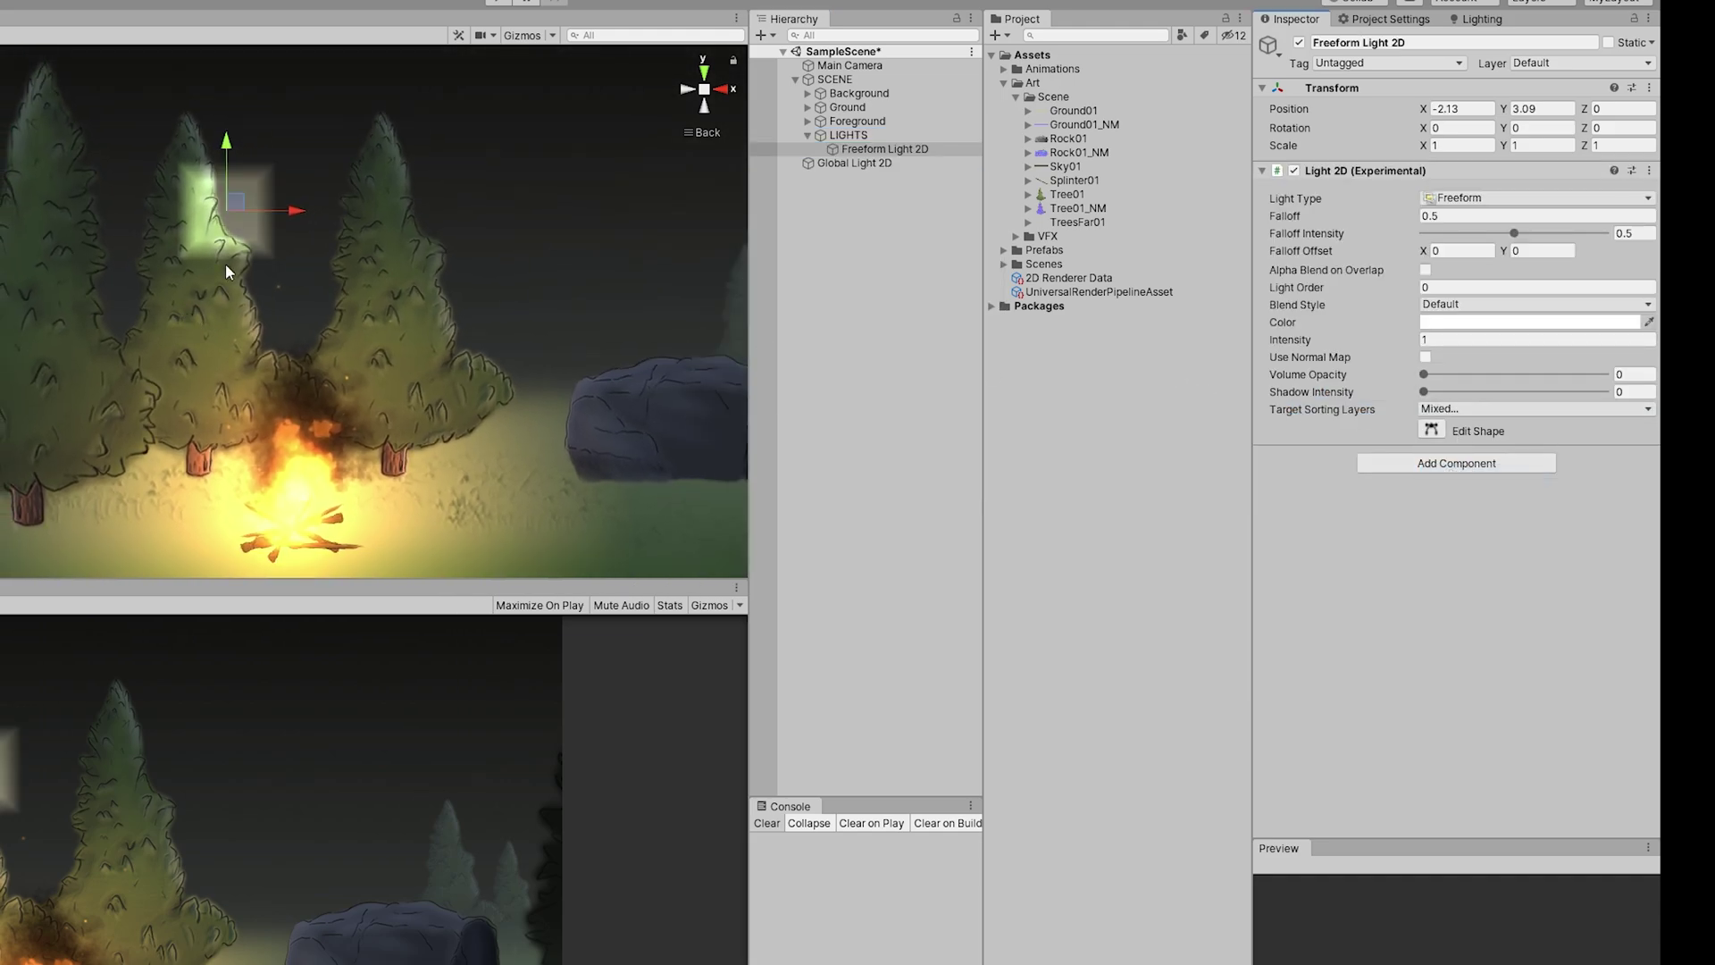
scroll(226, 271, "down", 3)
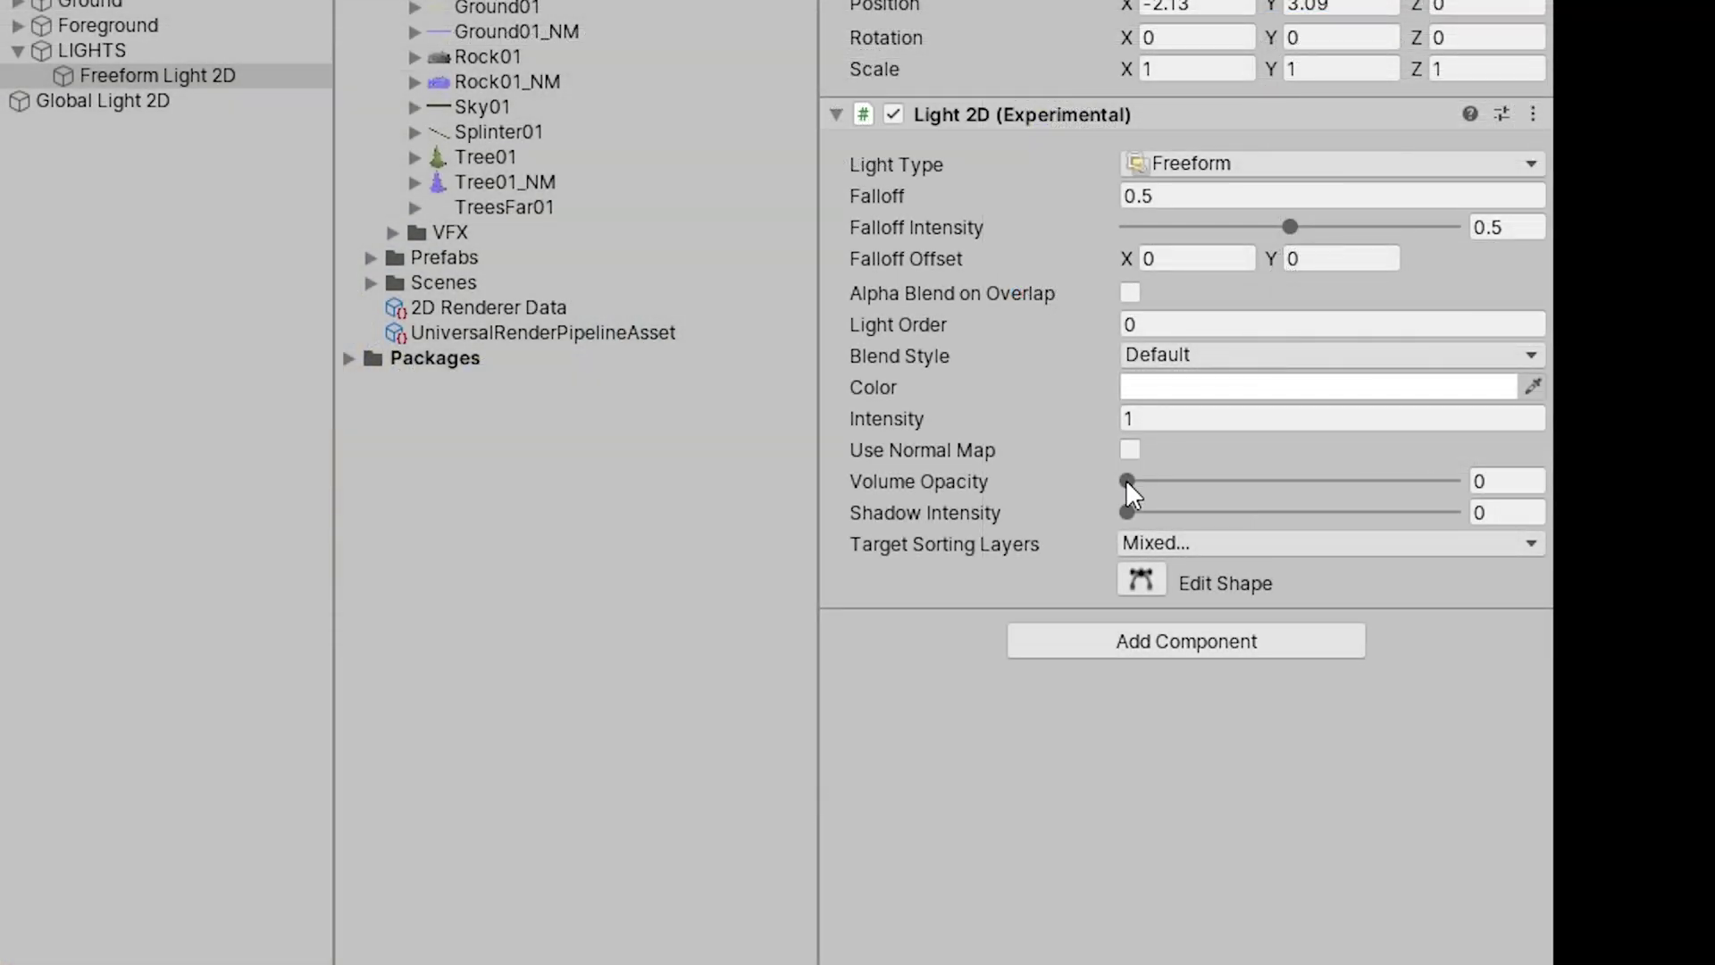
Reshape the freeform light into a long diagonal triangular beam.
left_click(1128, 581)
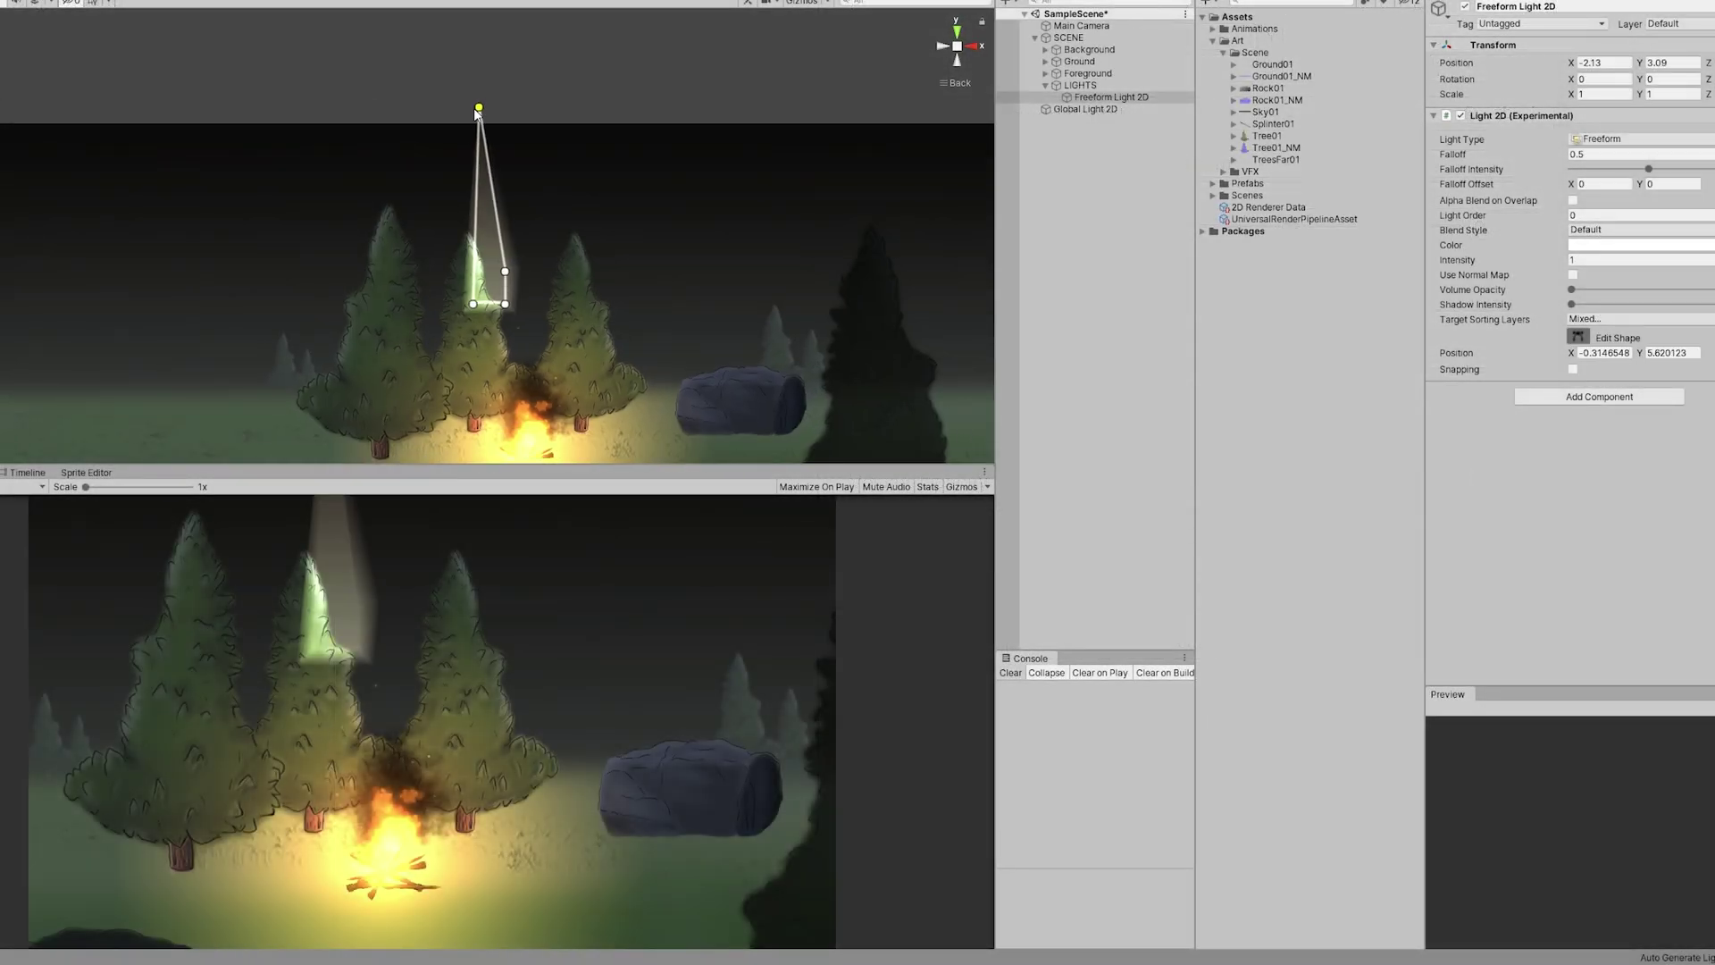
left_click_drag(459, 306, 279, 441)
middle_click_drag(279, 440, 366, 357)
left_click(443, 352)
left_click_drag(443, 352, 375, 446)
scroll(384, 420, "down", 2)
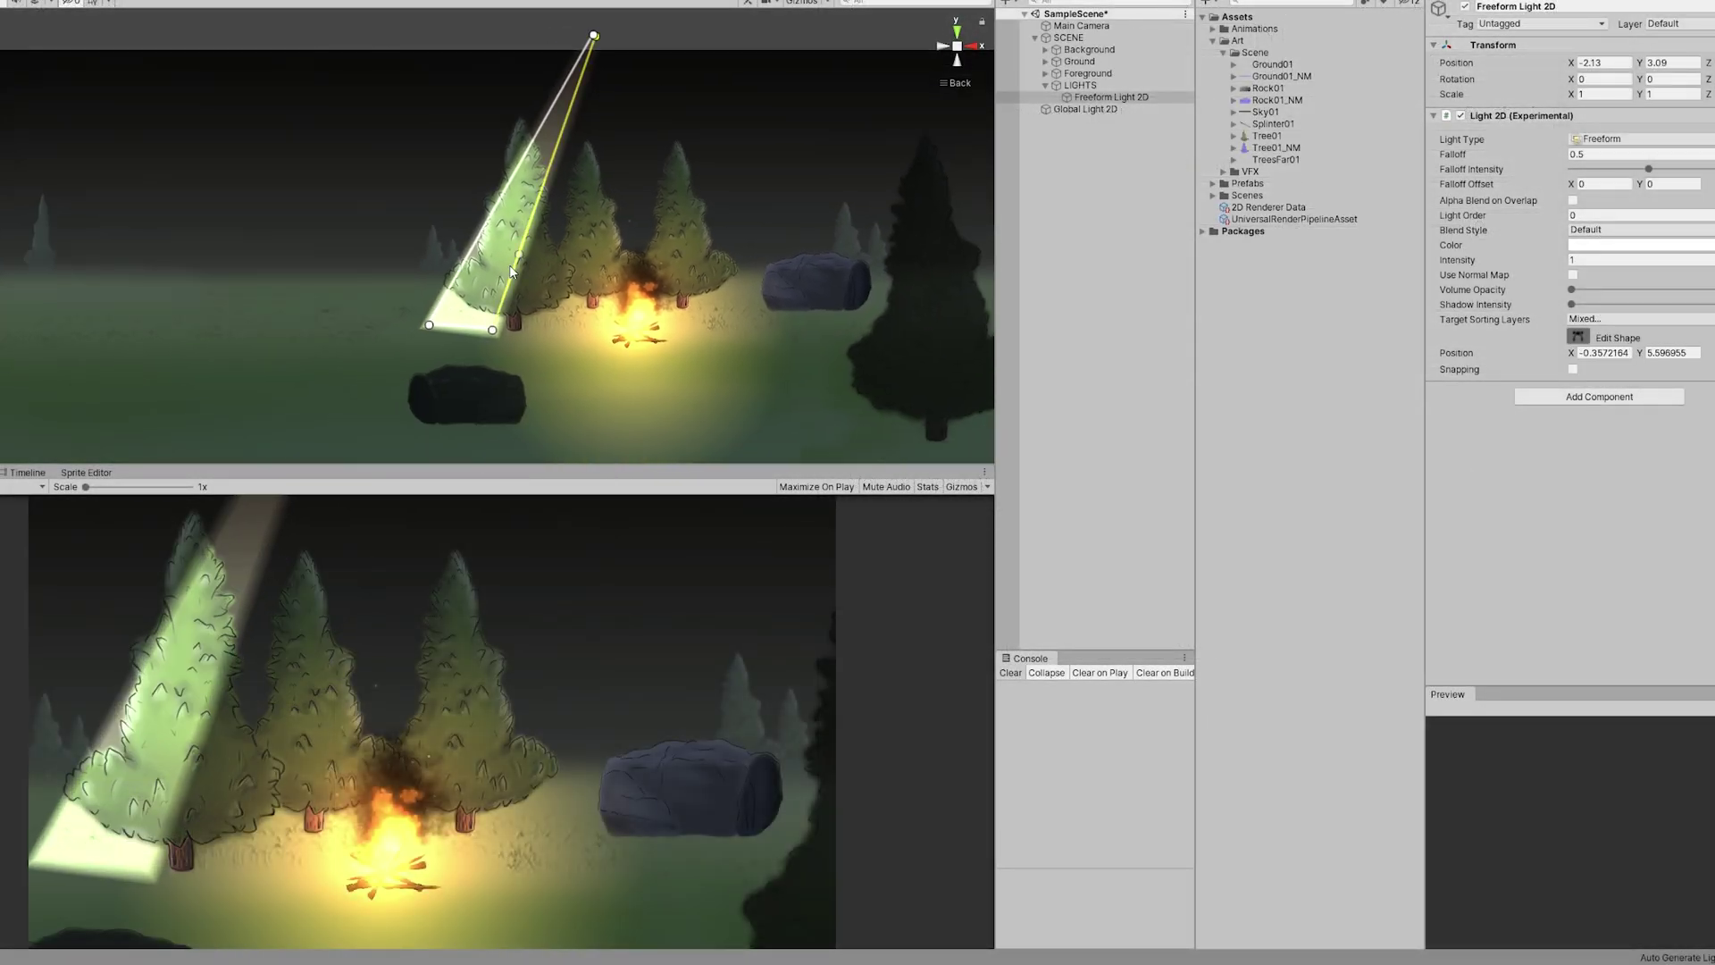
middle_click_drag(478, 353, 566, 230)
Adjust the beam's bottom-left corner into place.
middle_click_drag(534, 111, 500, 261)
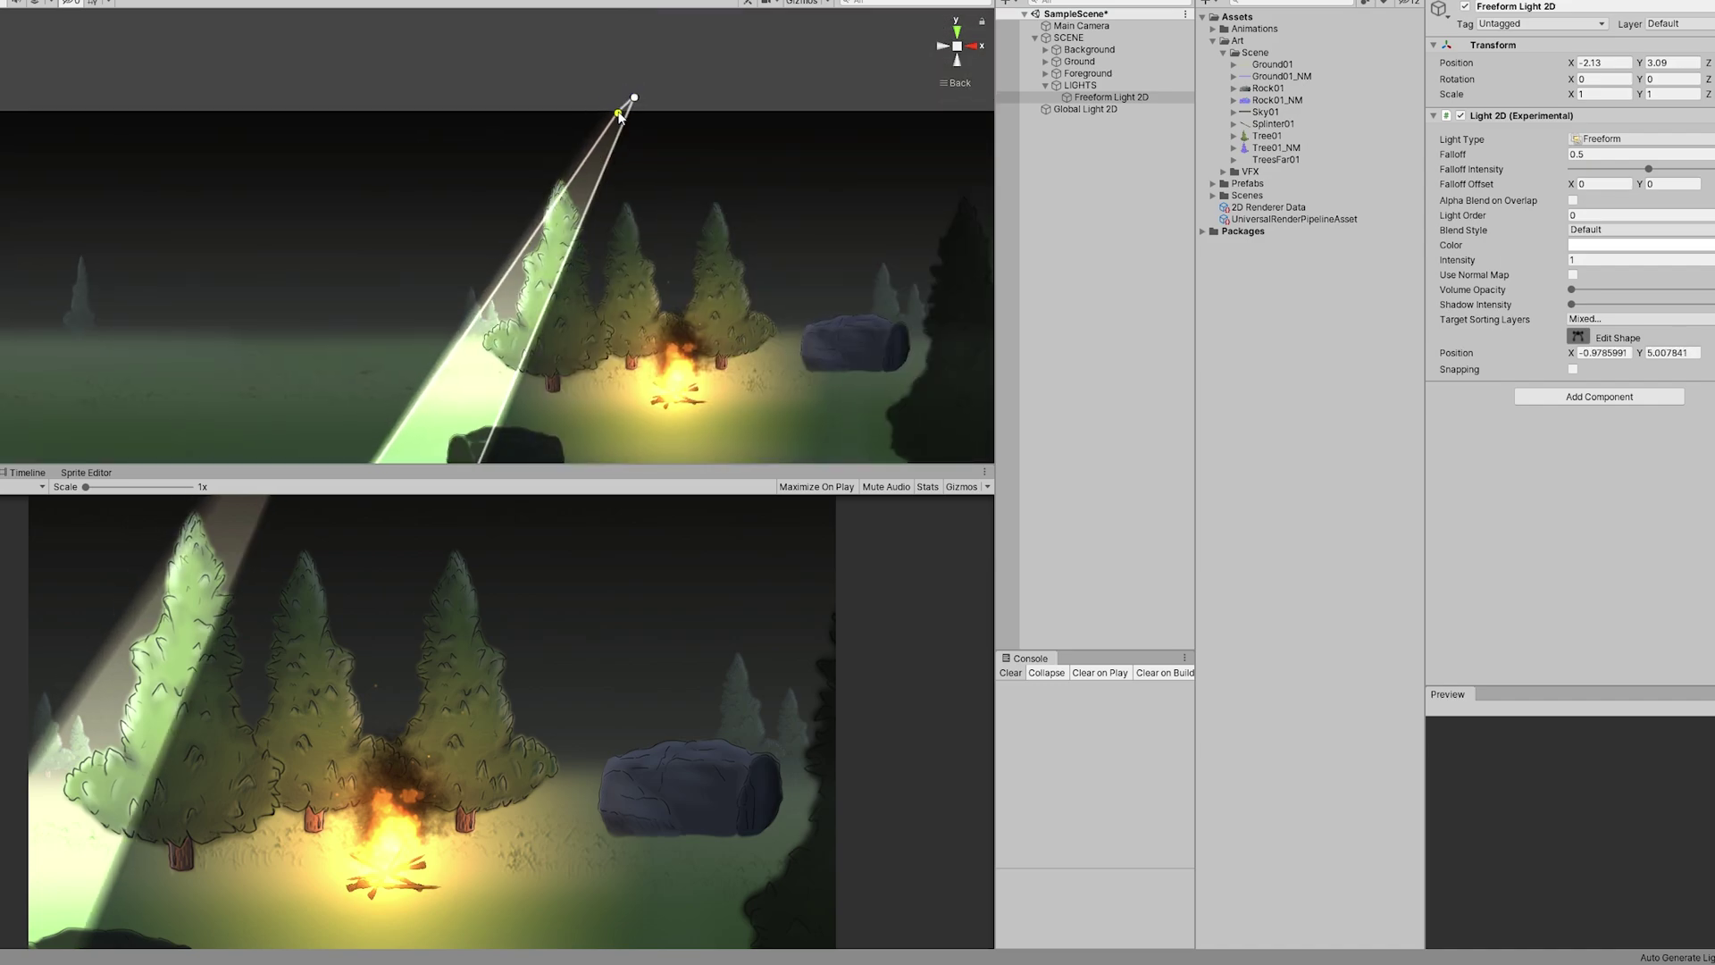
scroll(482, 357, "down", 2)
middle_click_drag(482, 357, 430, 384)
left_click(430, 384)
left_click_drag(435, 393, 457, 400)
middle_click_drag(666, 106, 527, 138)
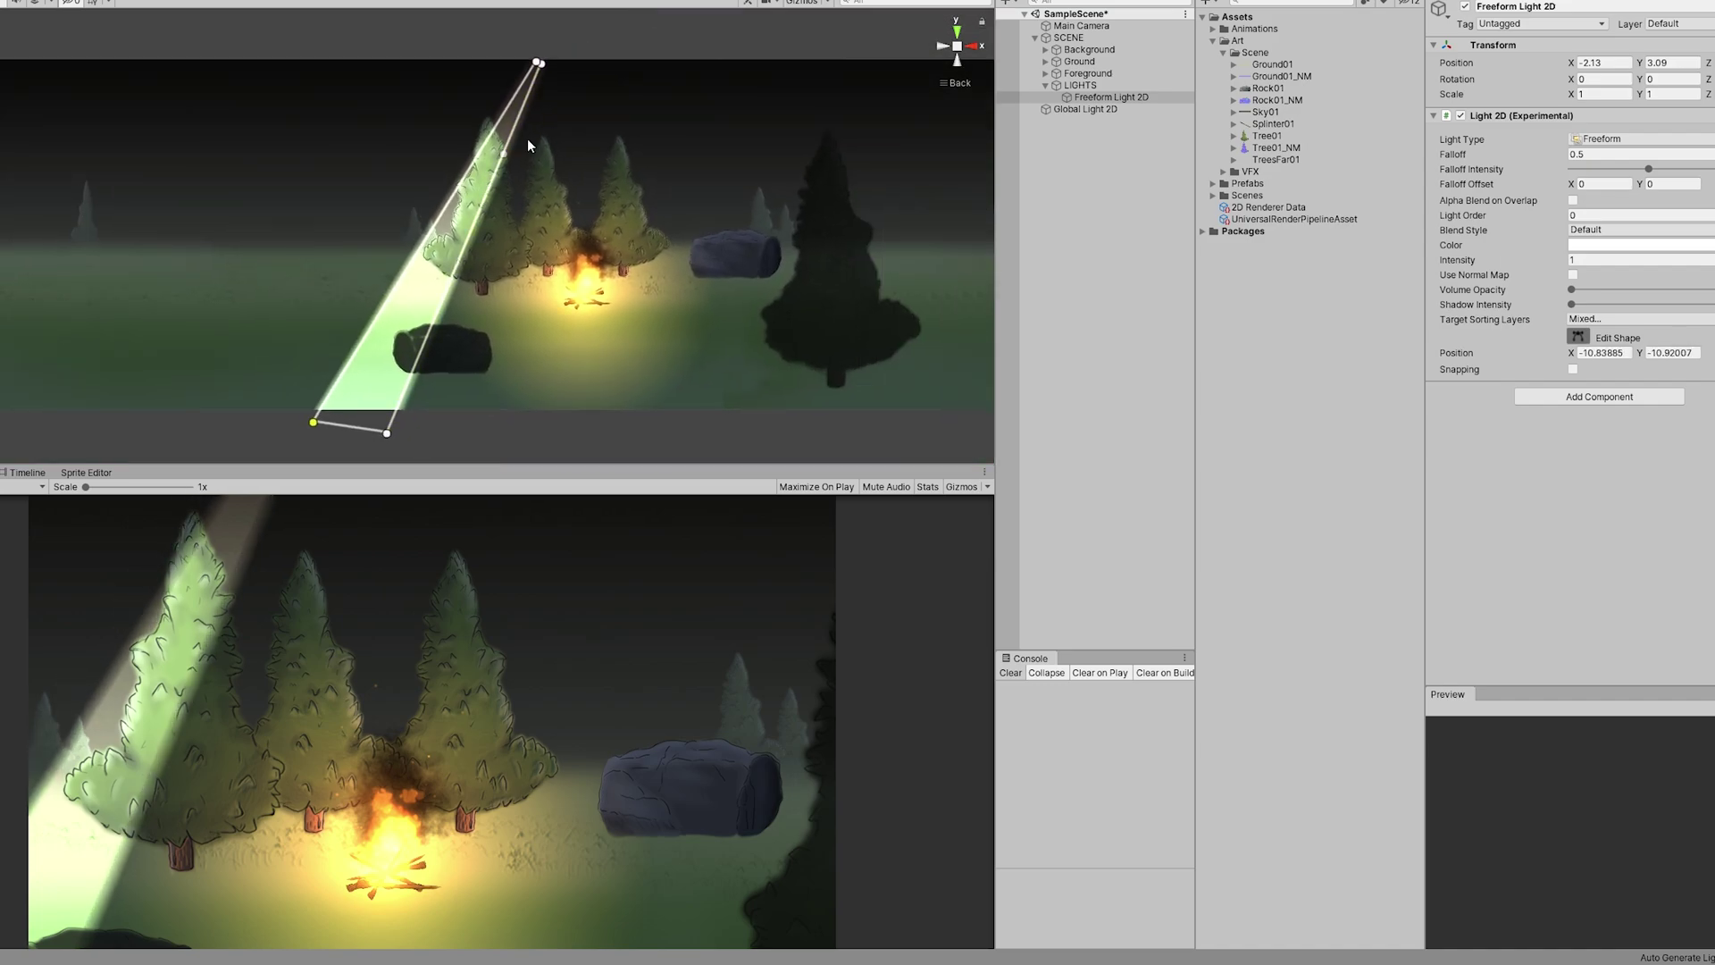
Tint the beam pale blue (9FC5FD) and set its intensity to 0.2.
left_click(1639, 245)
left_click_drag(1053, 157, 1063, 146)
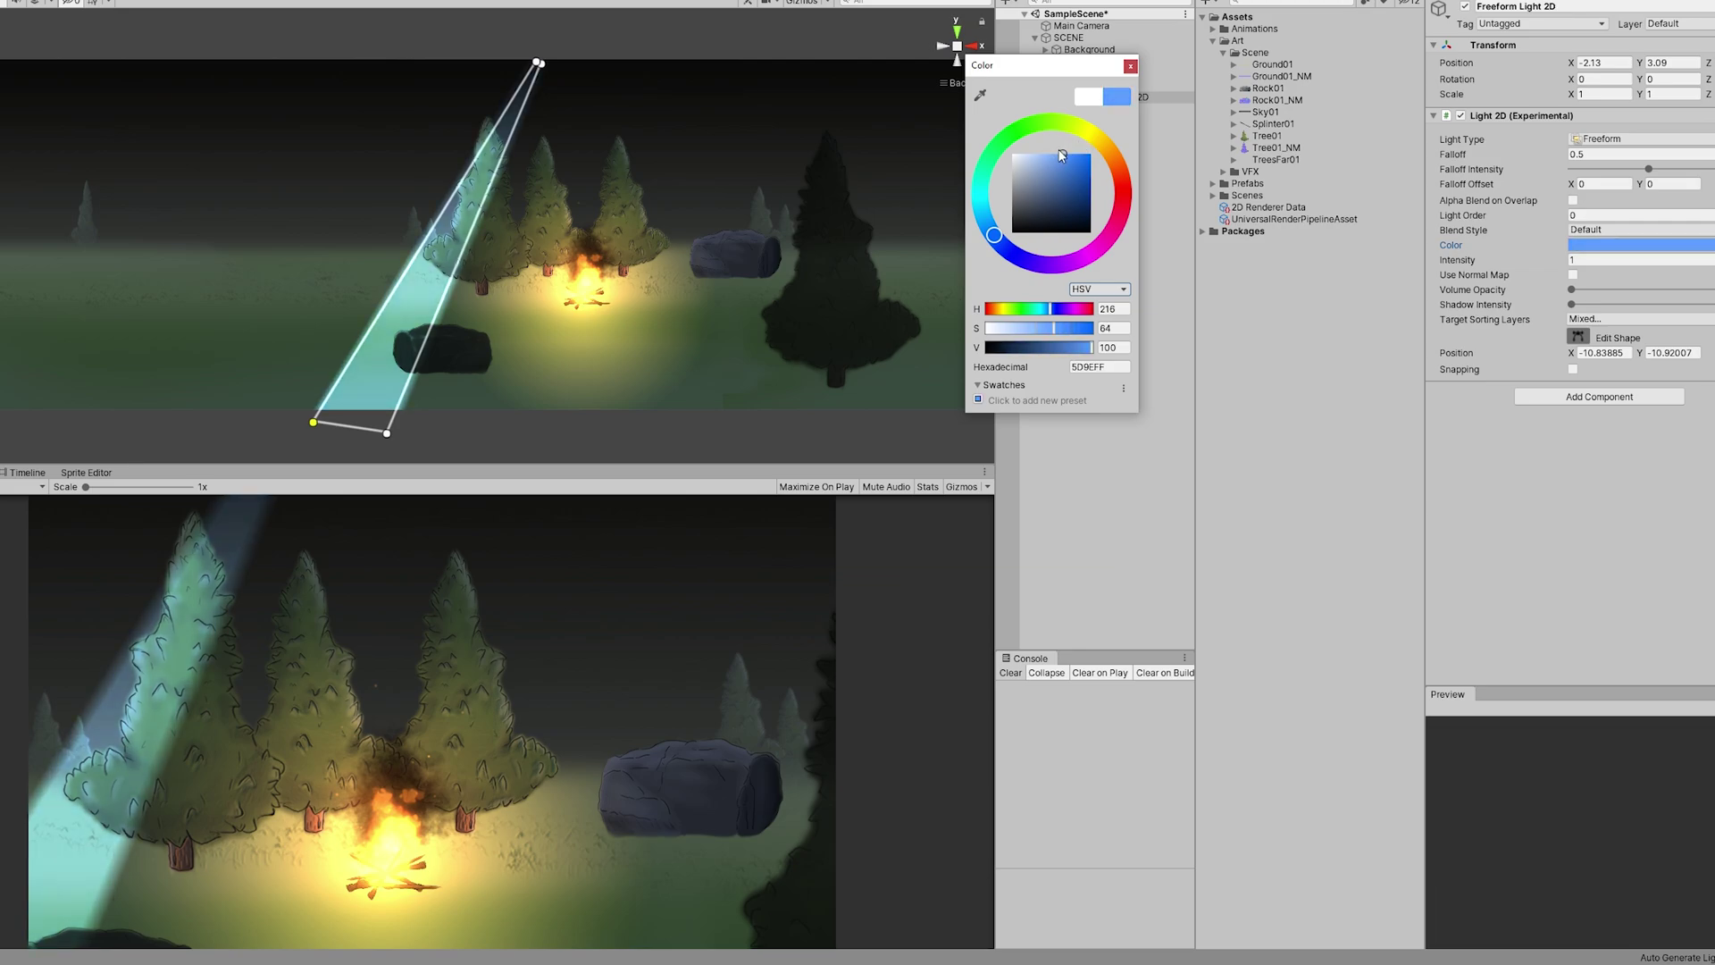
left_click(1130, 66)
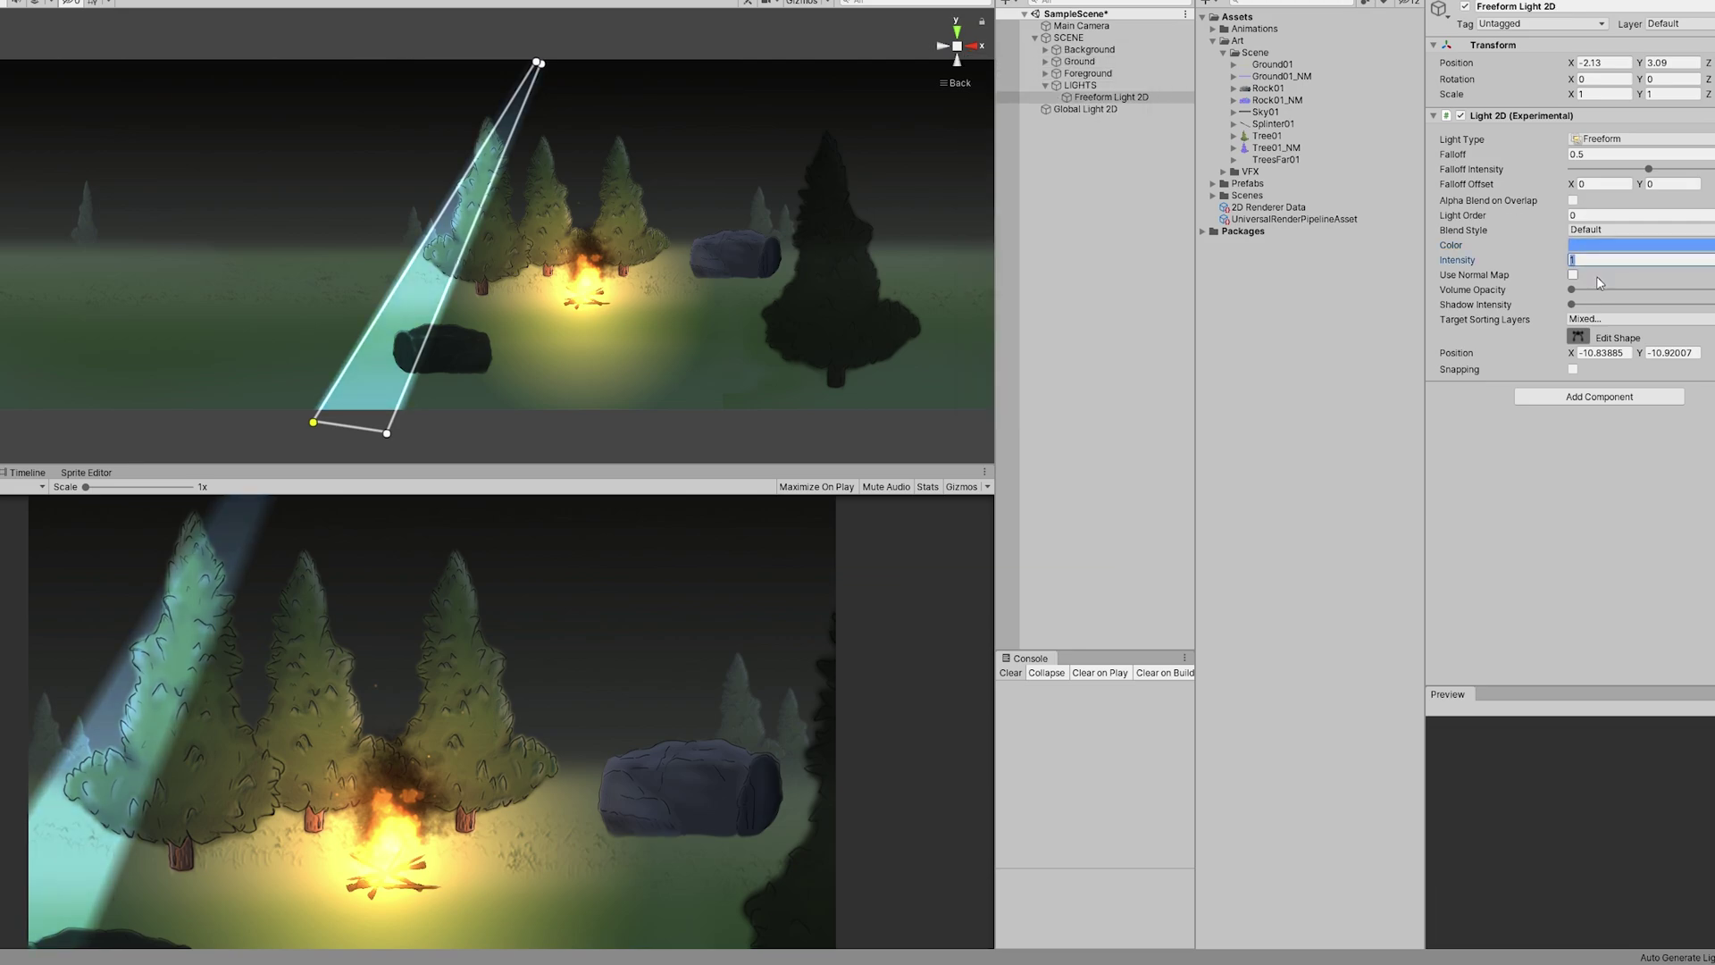
type("0.2")
left_click(1607, 244)
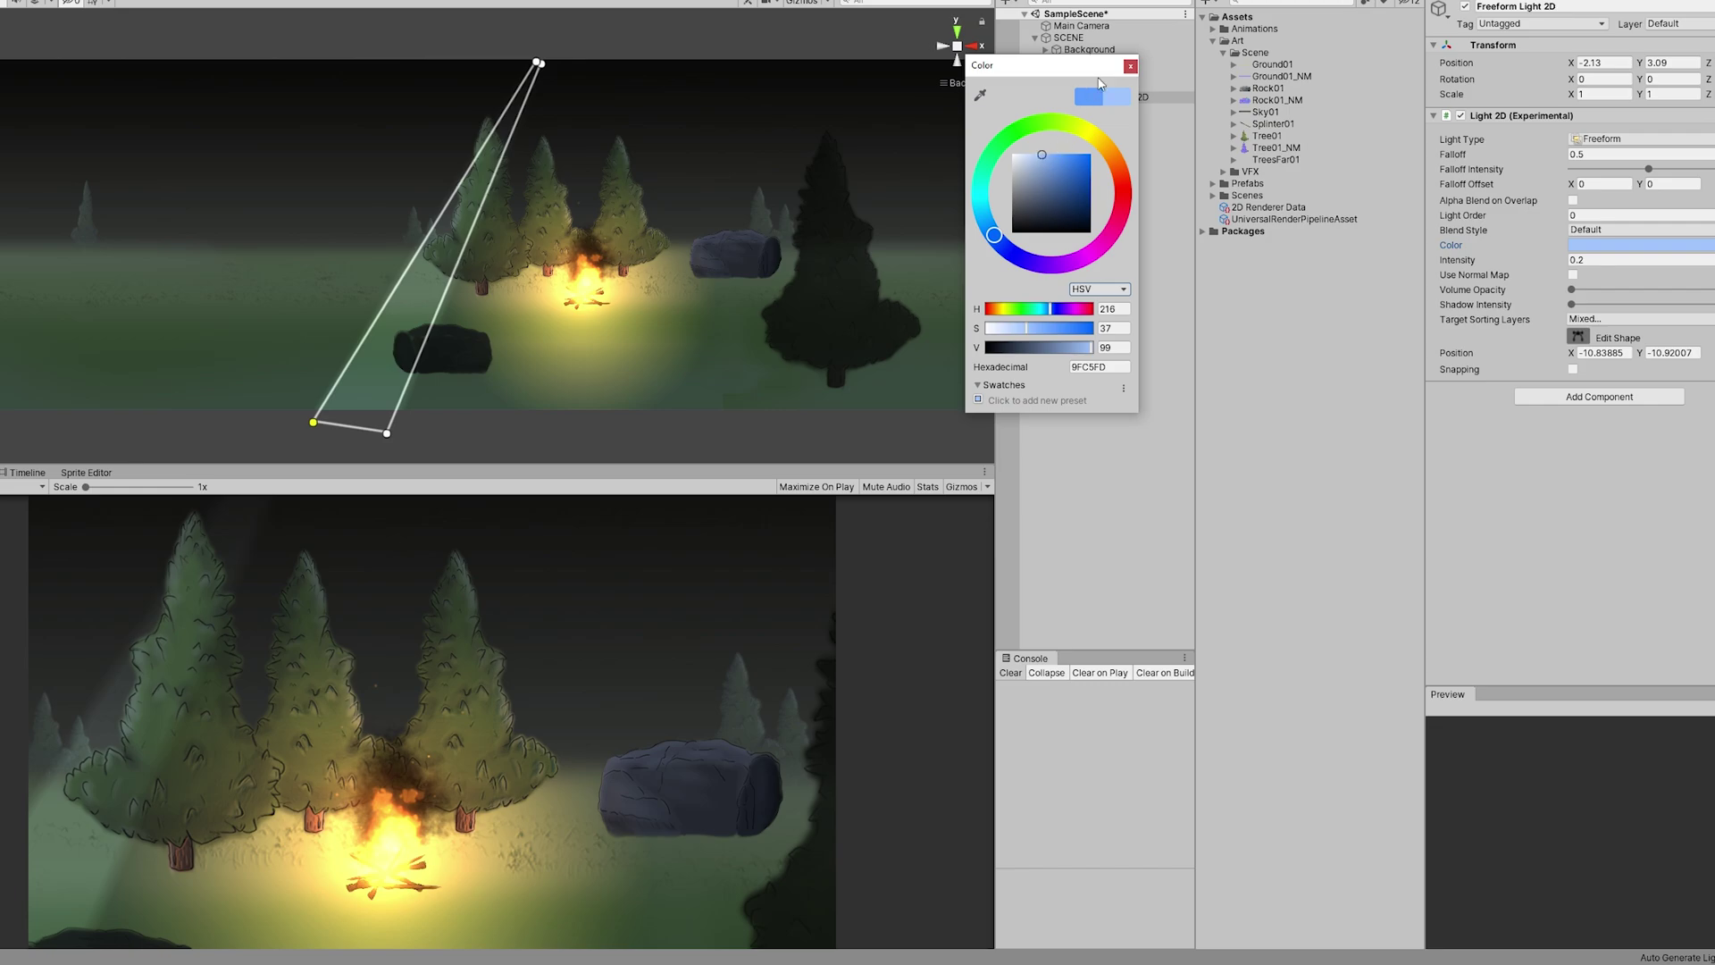
left_click(1130, 66)
Narrow the beam by shifting its top and bottom corners, then duplicate it.
left_click_drag(536, 62, 504, 60)
left_click_drag(387, 433, 353, 436)
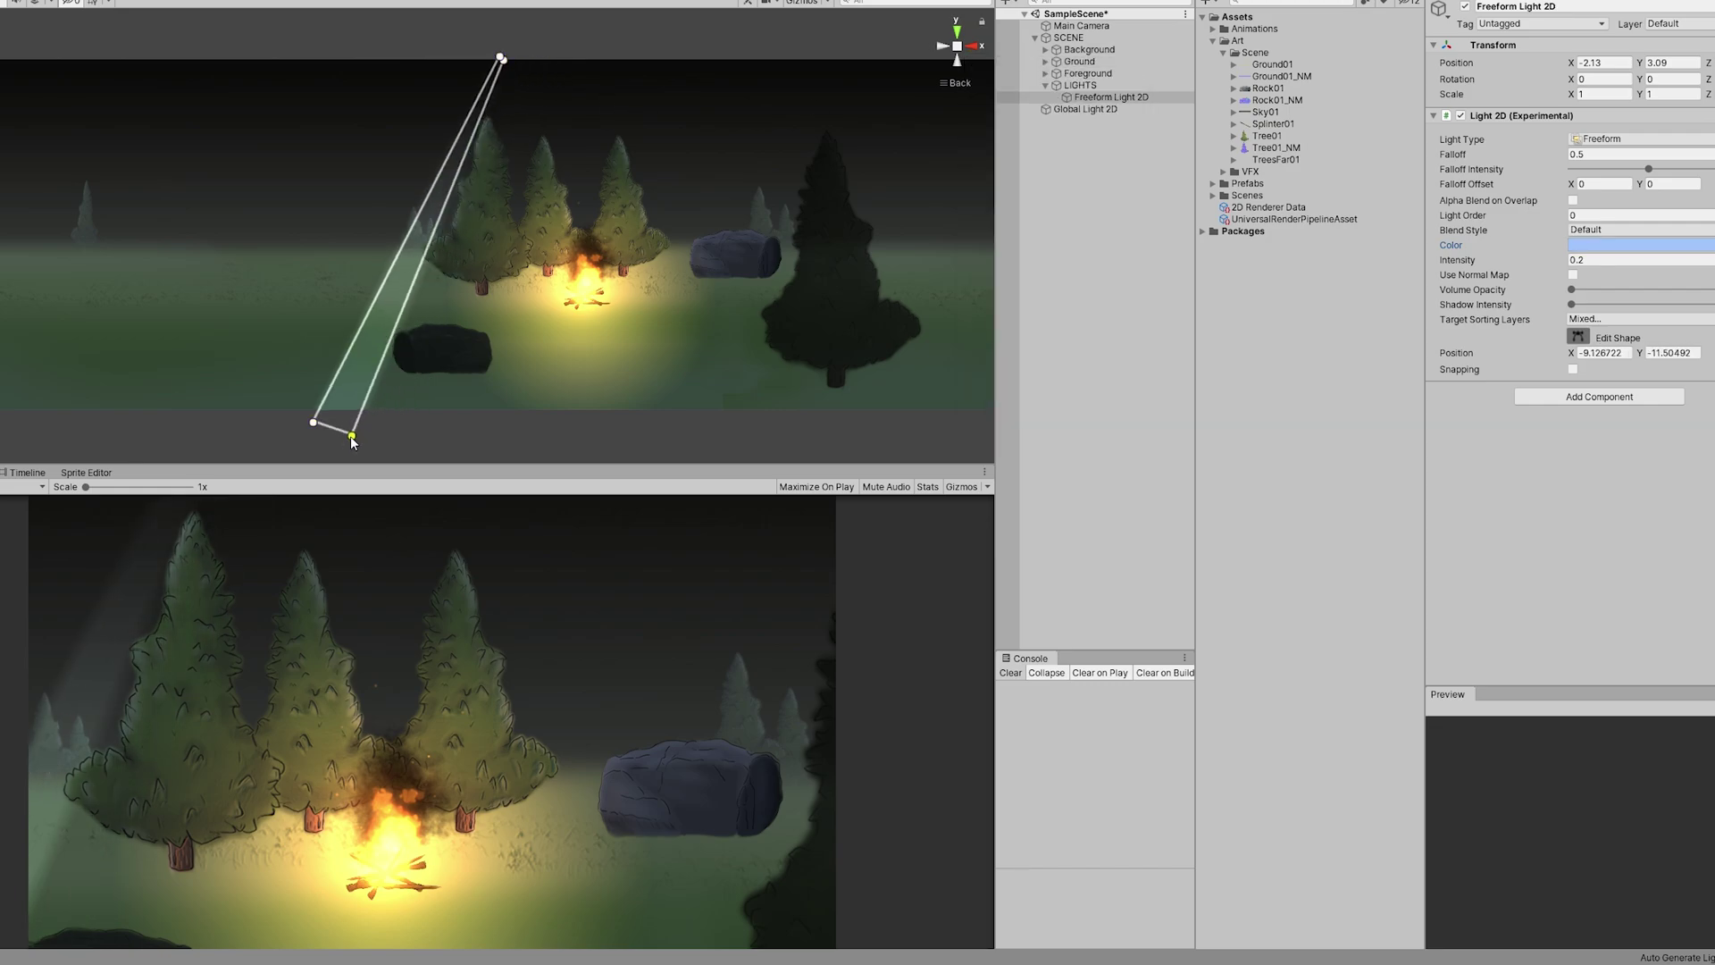
key("ctrl+d")
Move the copied beam right, duplicate it again, and set the third's intensity to 0.05.
left_click_drag(611, 181, 779, 192)
key("ctrl+d")
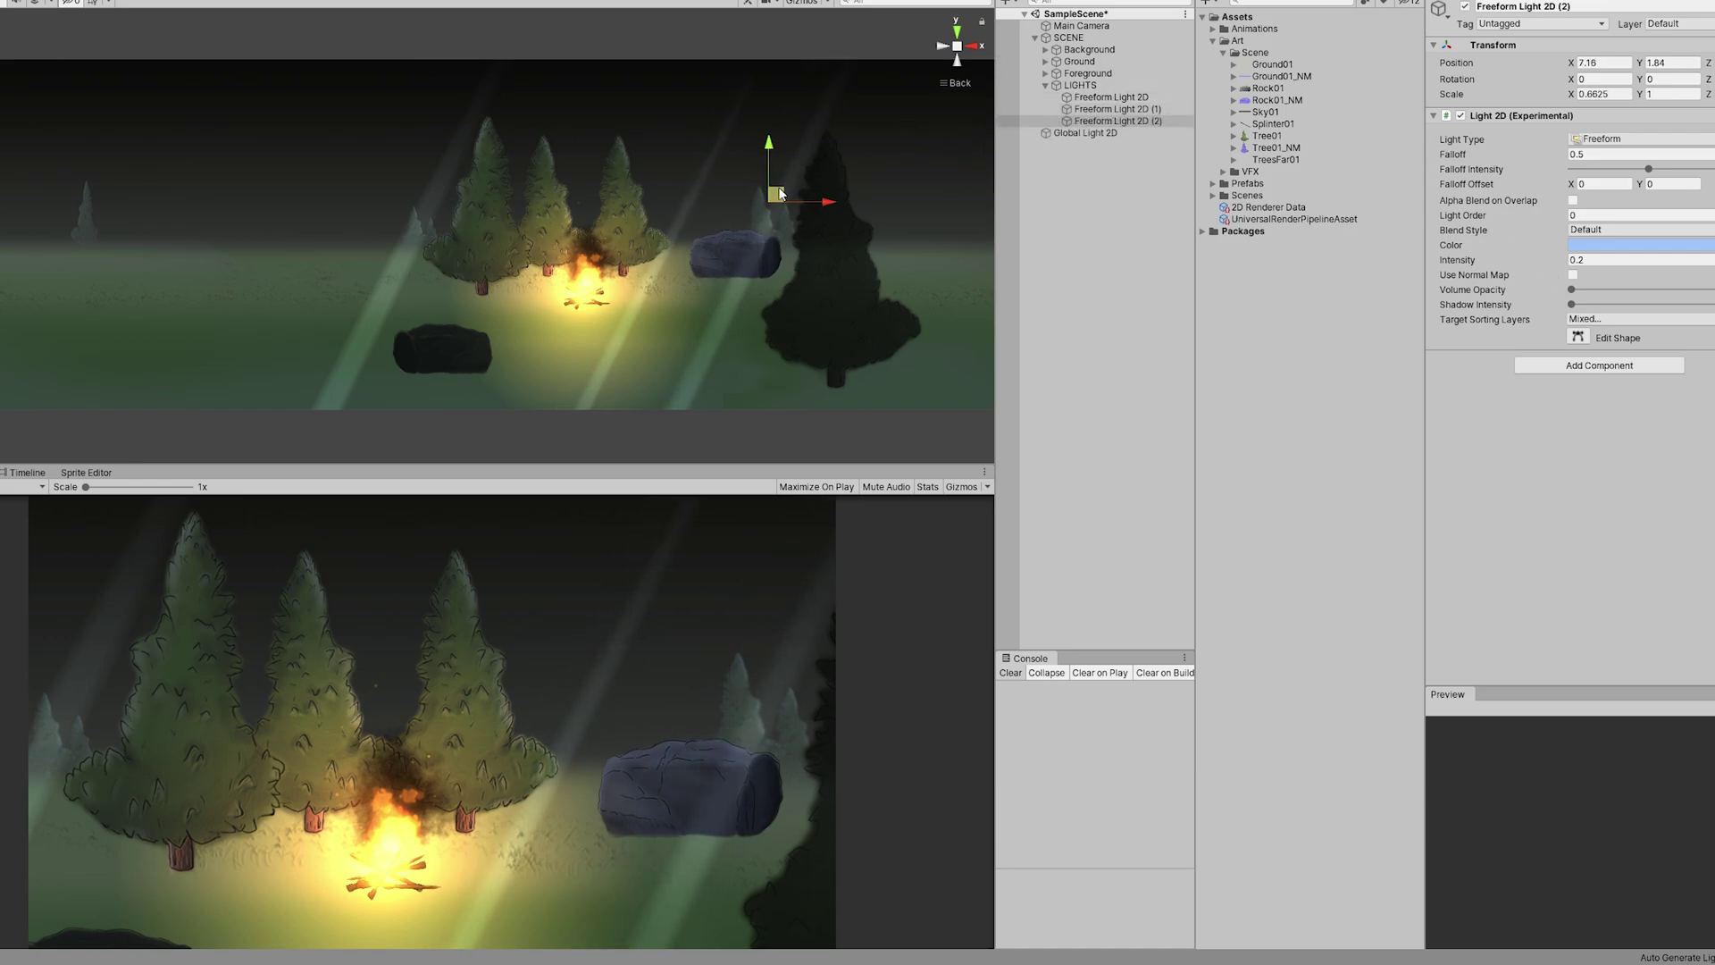
left_click(1599, 260)
type(".05")
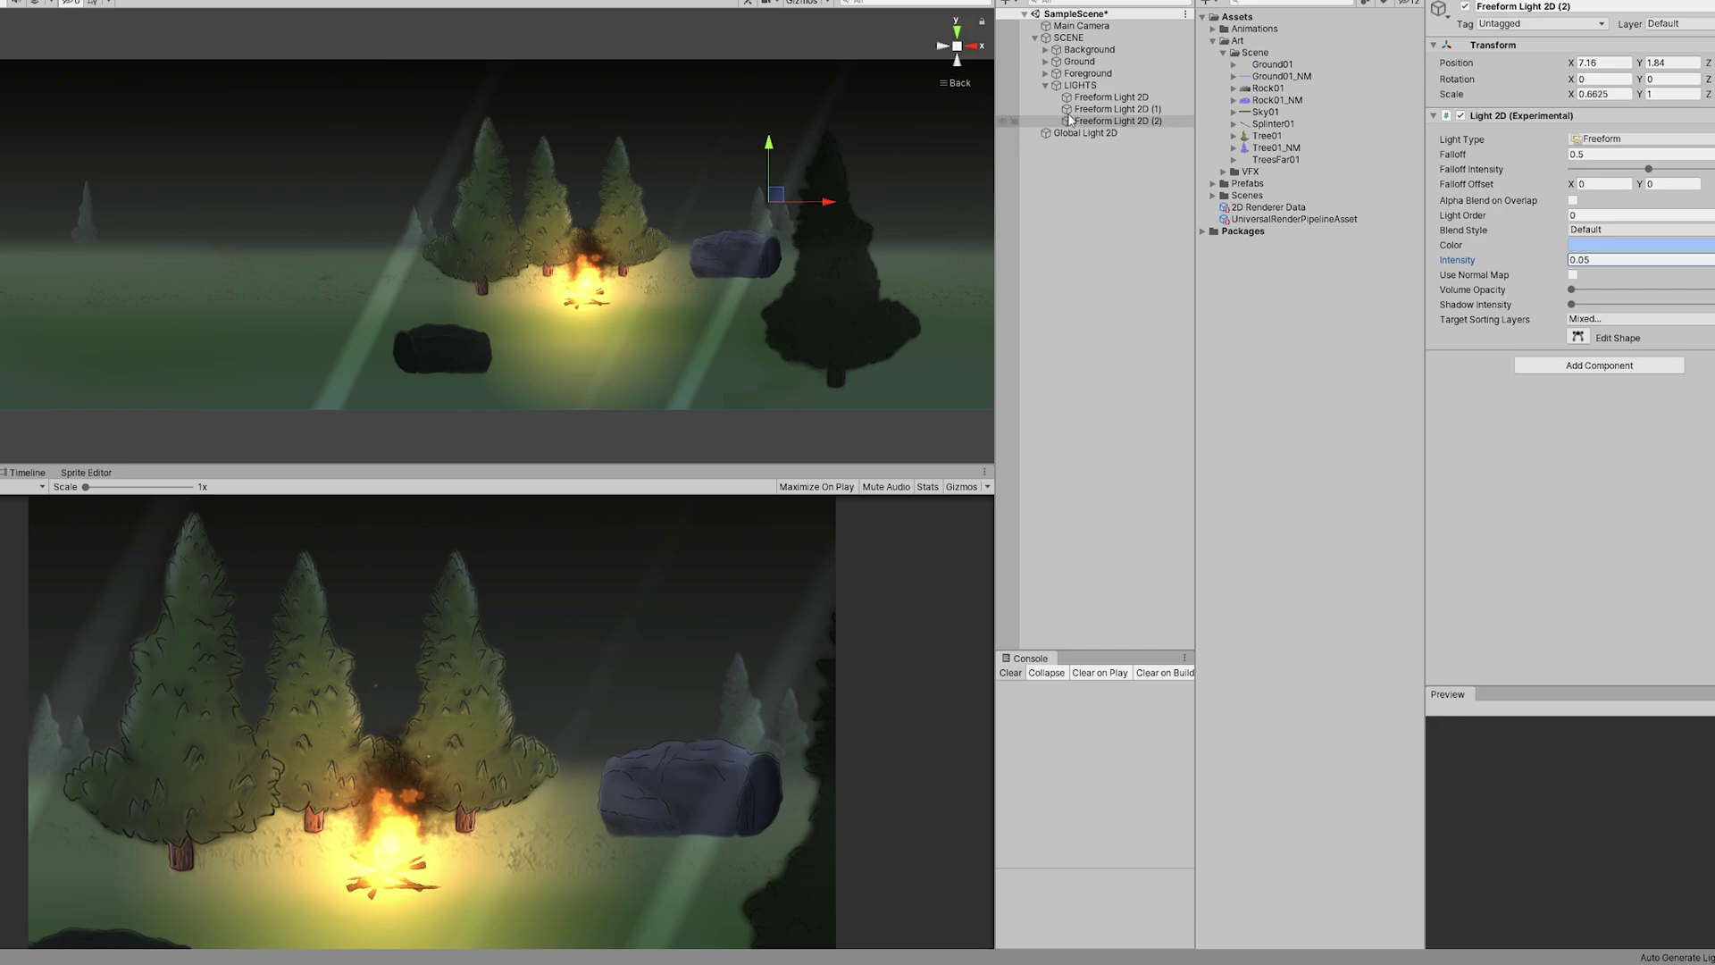
Expand the Ground group and bring up the context menu for Tree01.
left_click(1044, 60)
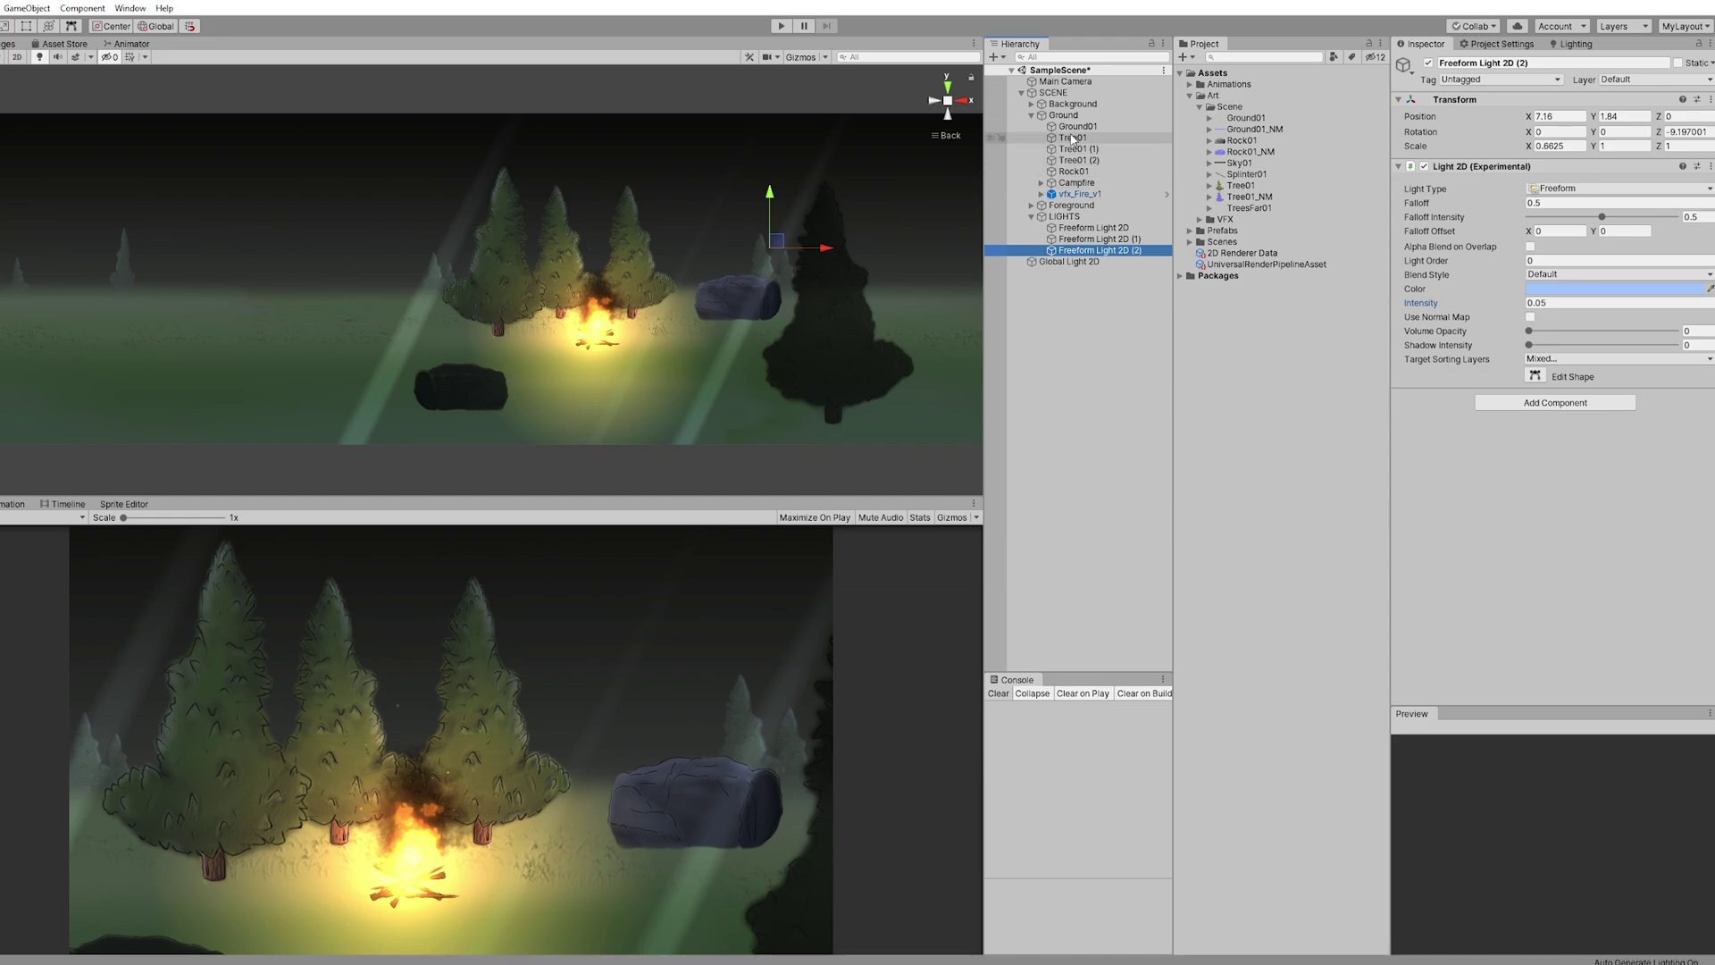
left_click(1073, 139)
right_click(1073, 140)
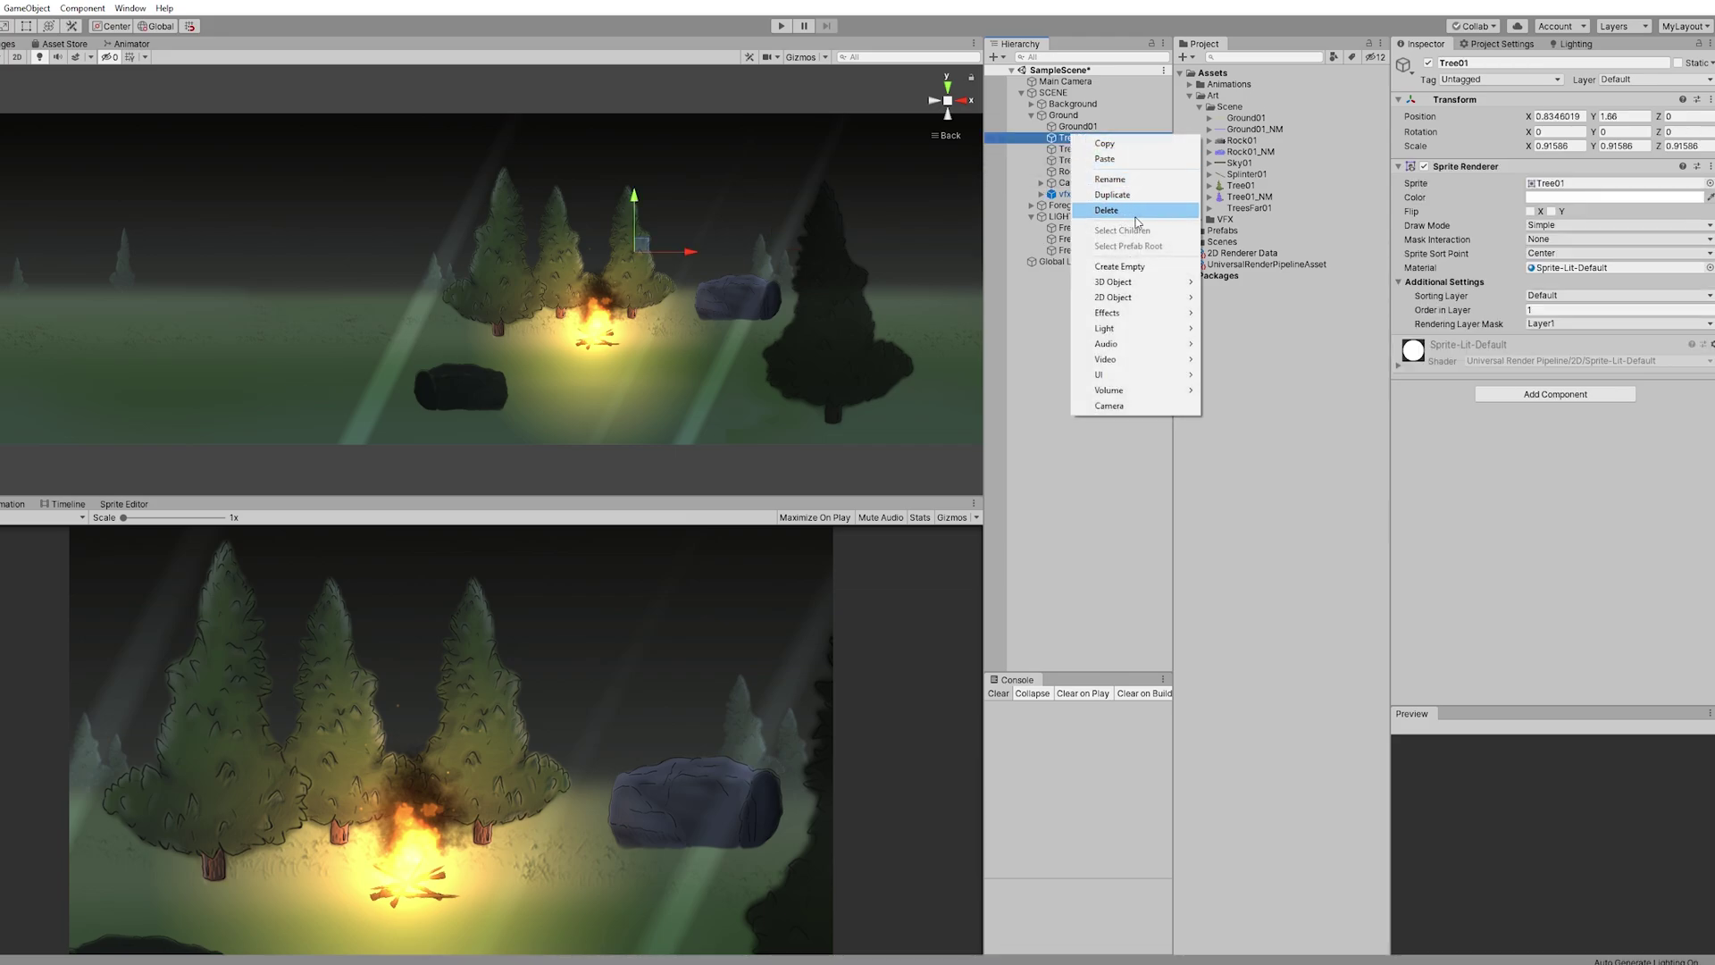
Add a light blue Point Light 2D under Tree01 with outer radius 2.36.
mouse_move(1154, 327)
mouse_move(1216, 329)
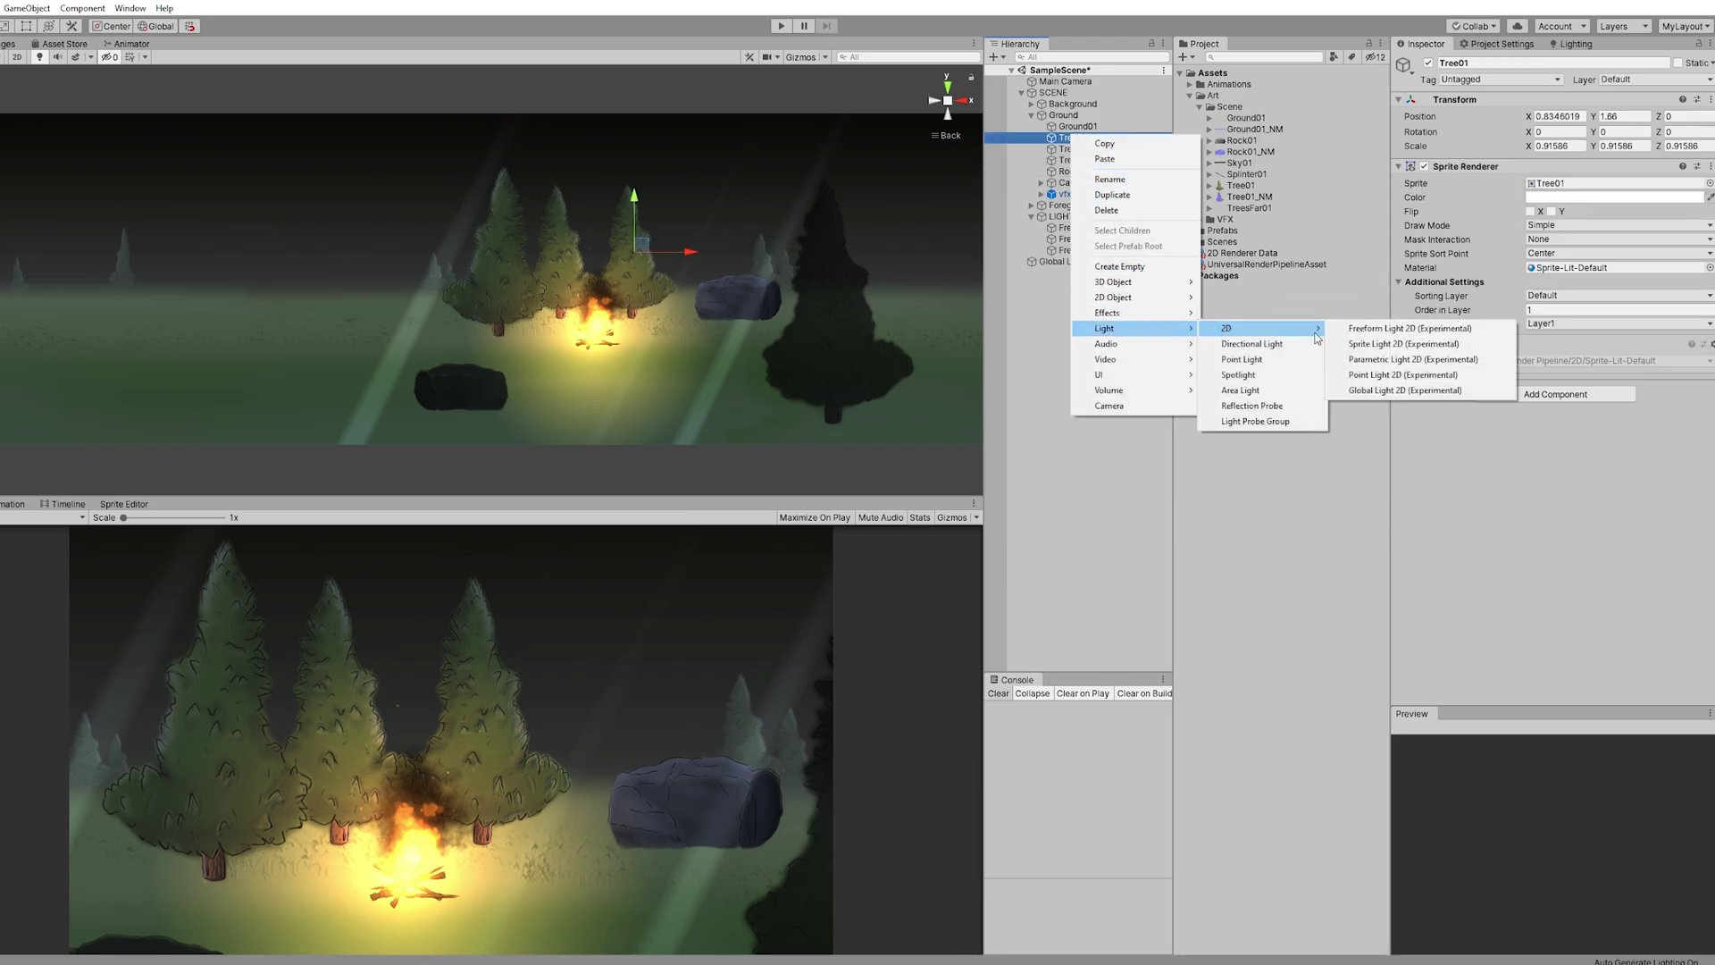
left_click(1371, 377)
left_click(1608, 245)
type("2.36")
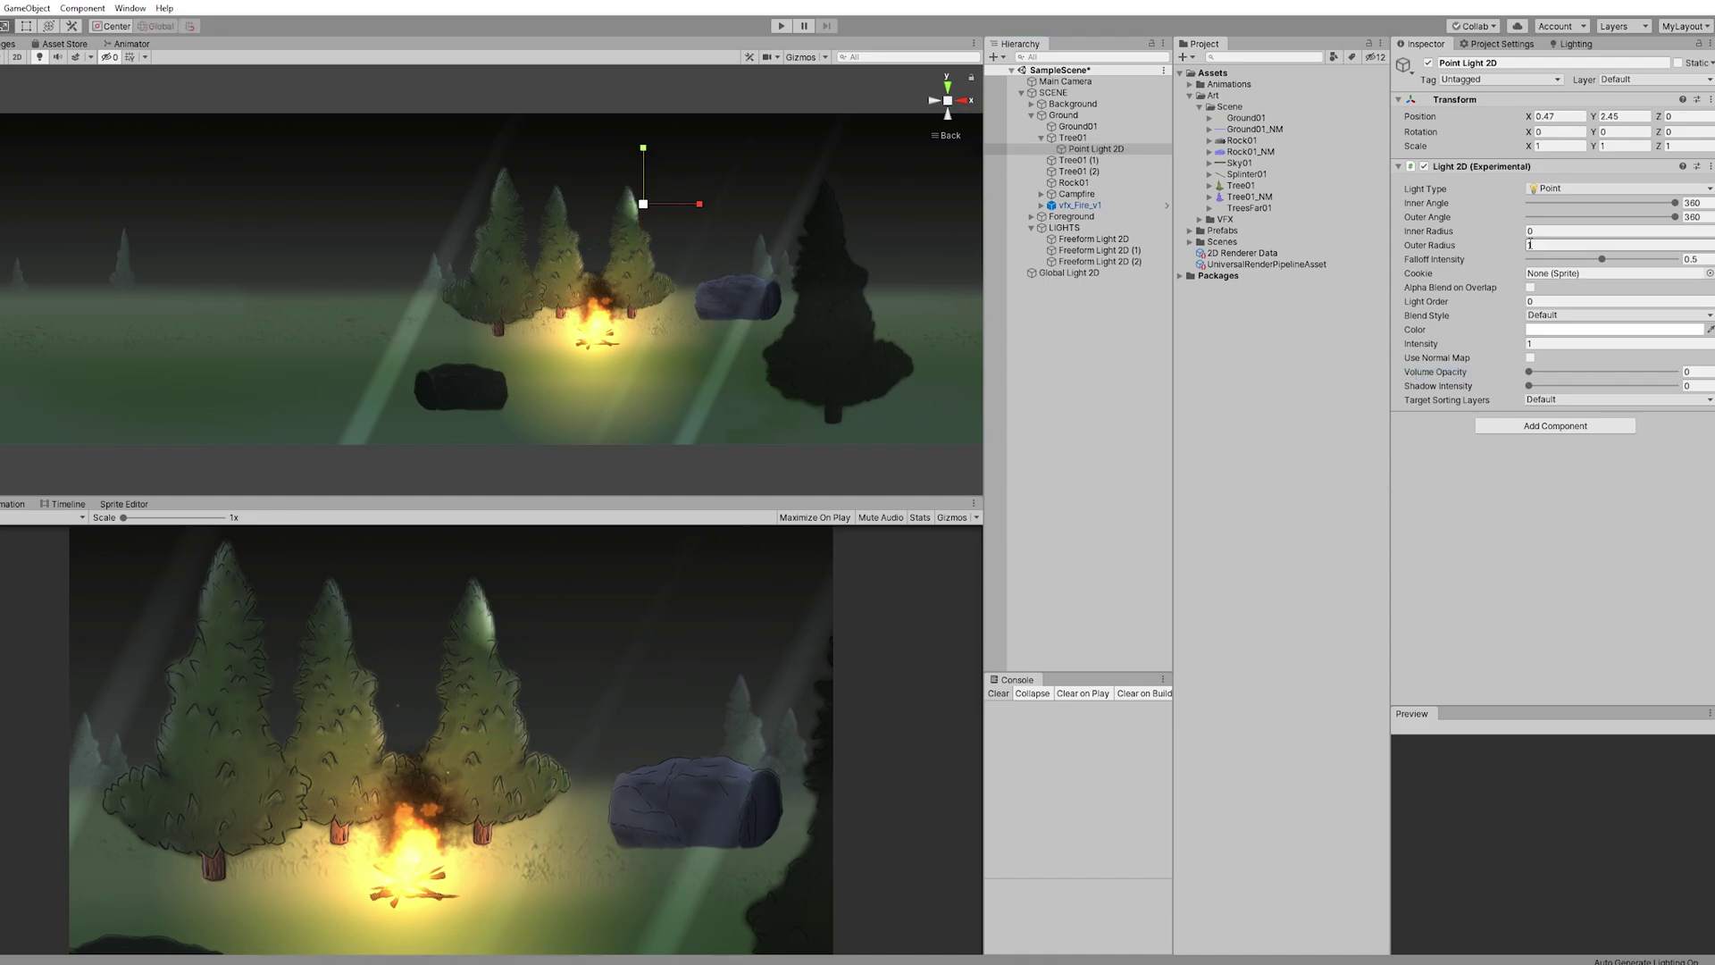
left_click(1607, 330)
left_click(1014, 268)
left_click(1542, 343)
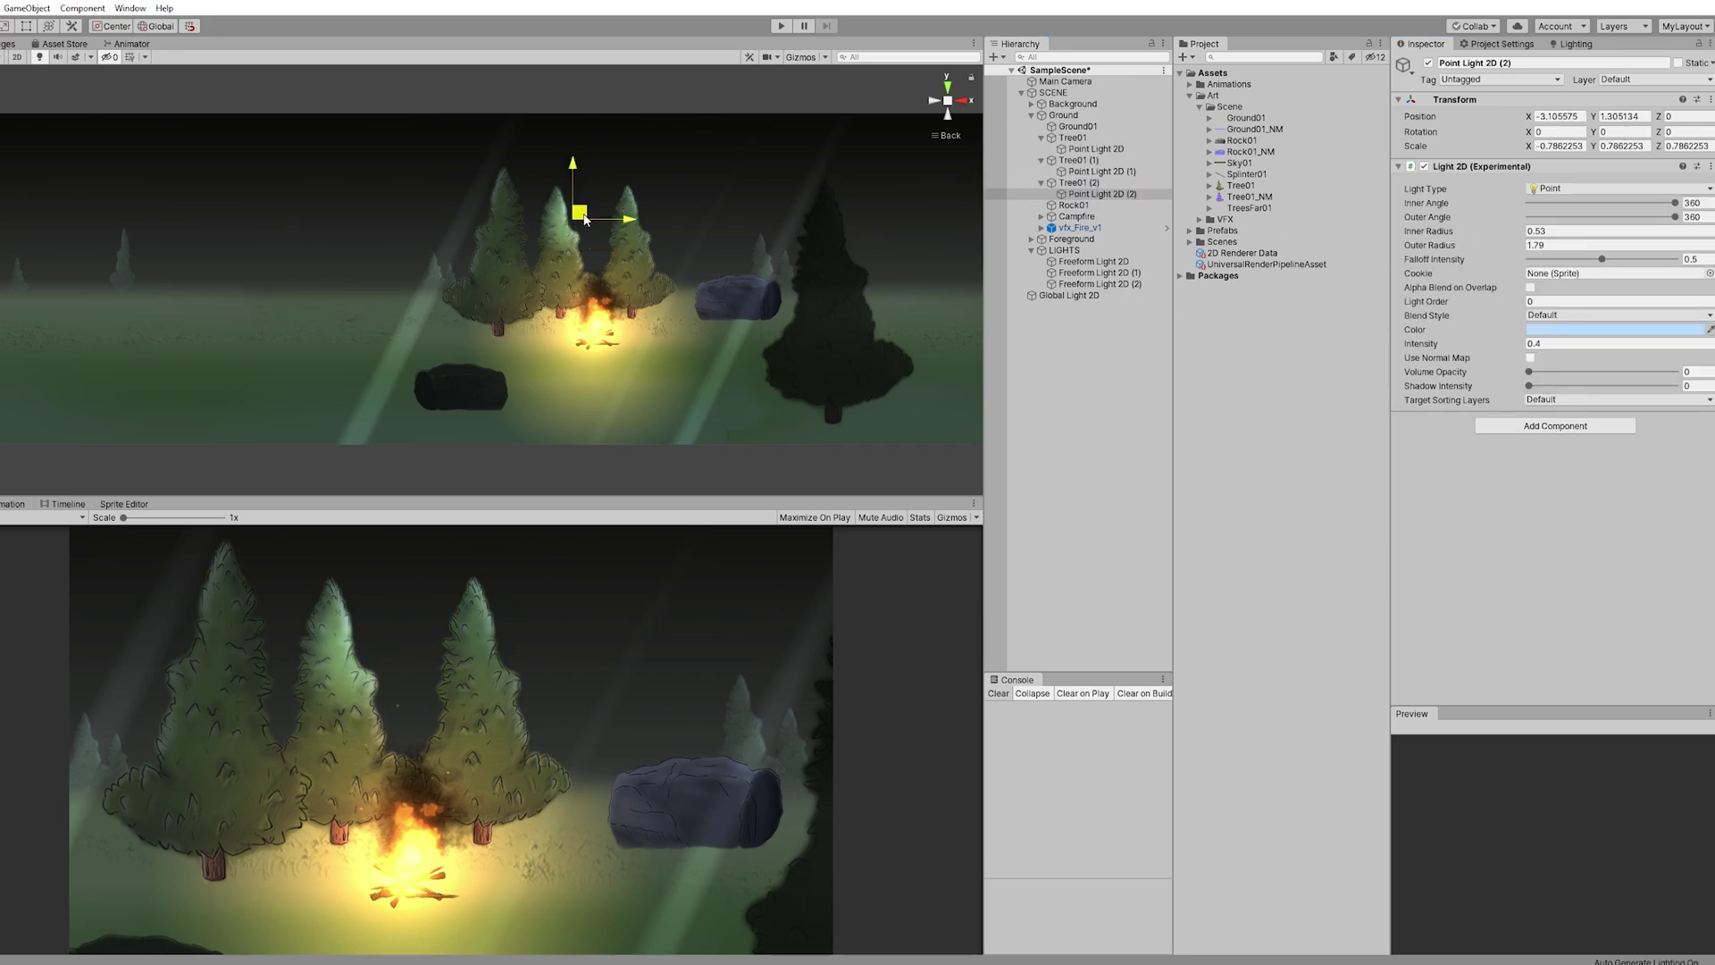
Position the point light on the treetop and raise its falloff intensity to about 0.77.
left_click_drag(585, 219, 530, 175)
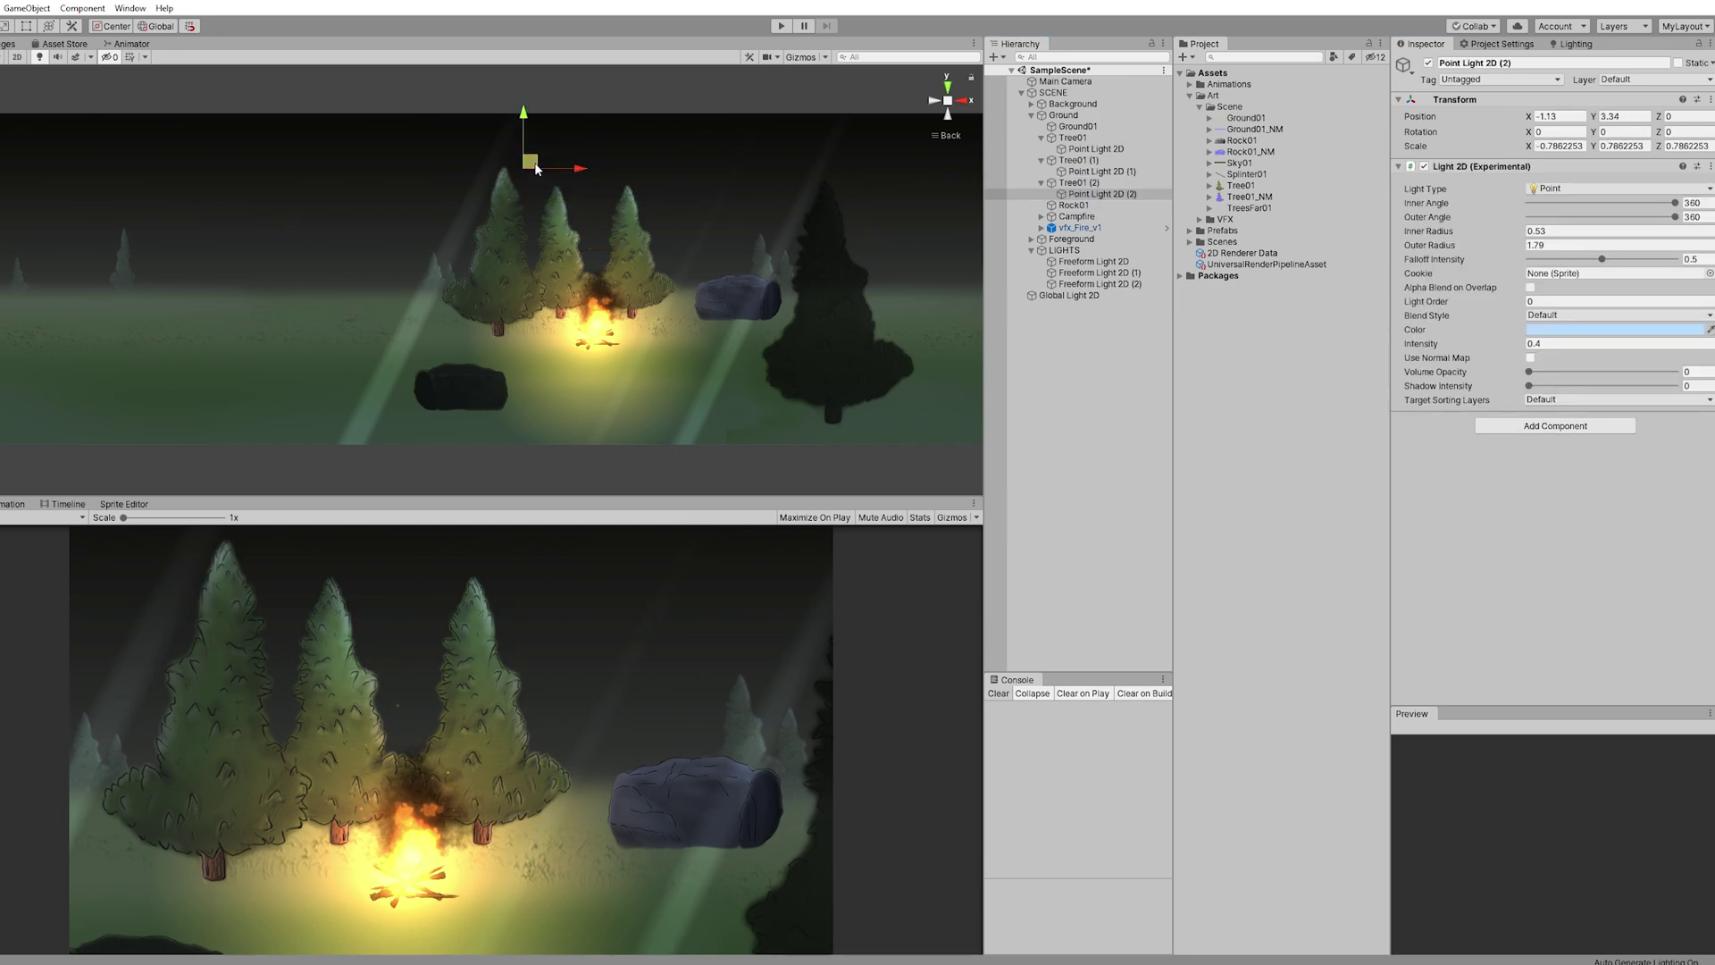
left_click_drag(1601, 259, 1634, 258)
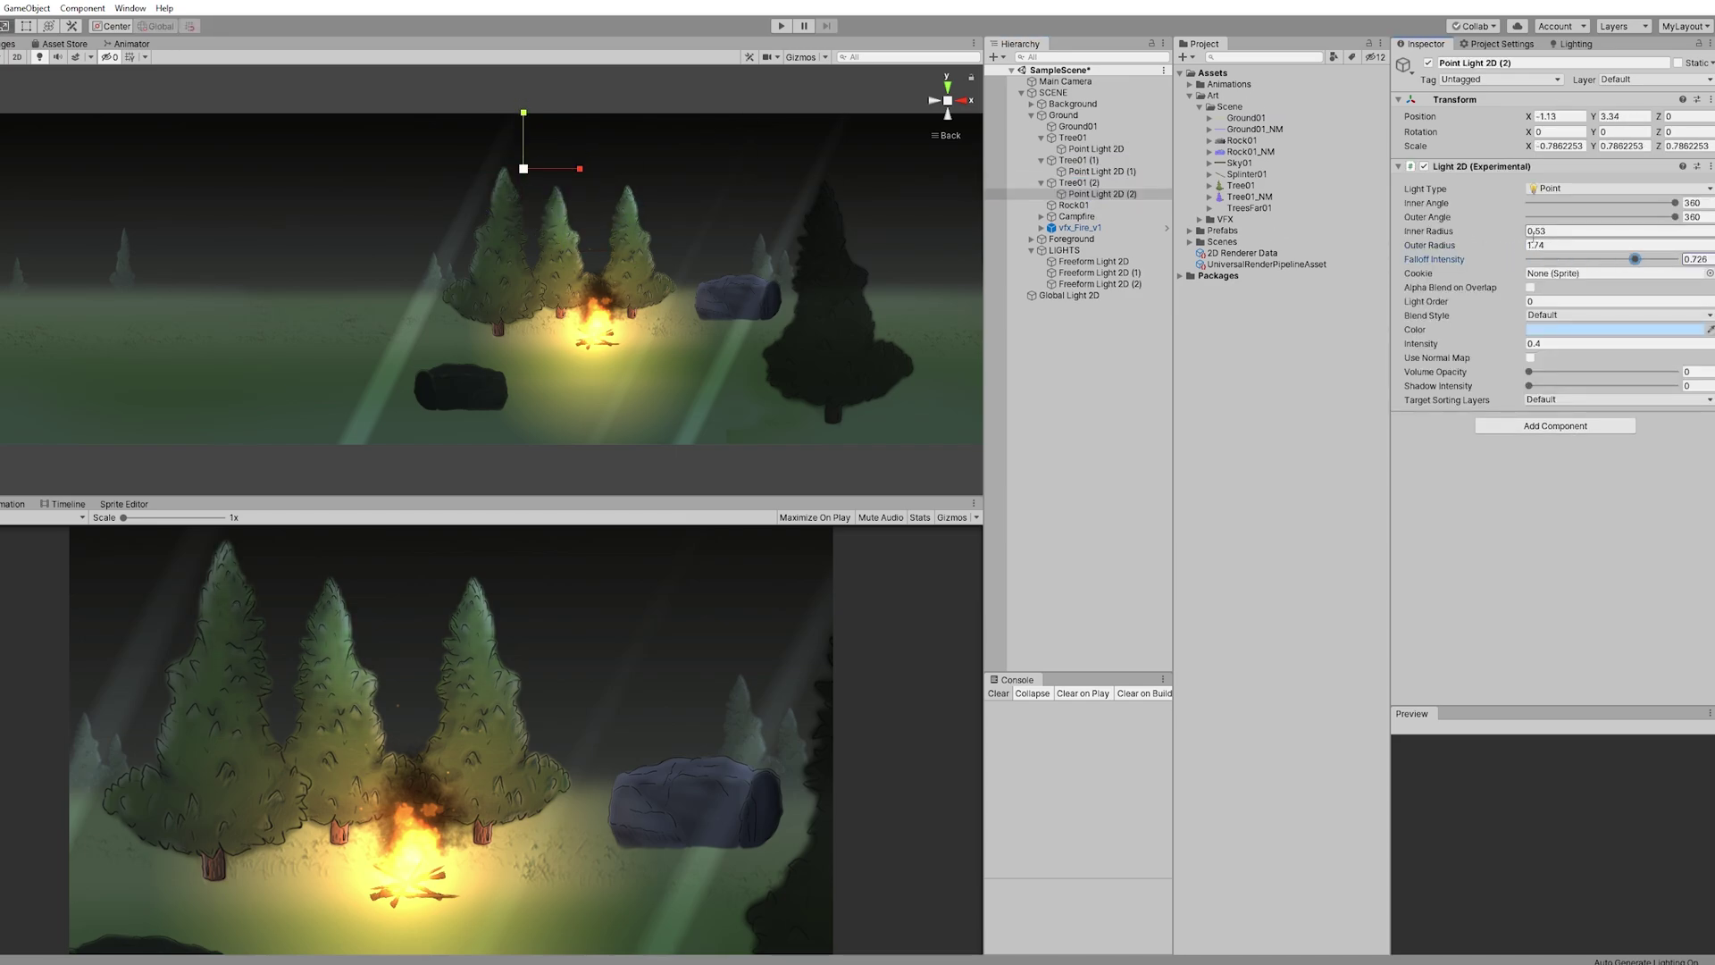
left_click_drag(1429, 245, 1473, 244)
key("w")
mouse_move(531, 169)
left_mouse_down()
mouse_move(538, 208)
mouse_move(526, 195)
left_mouse_up()
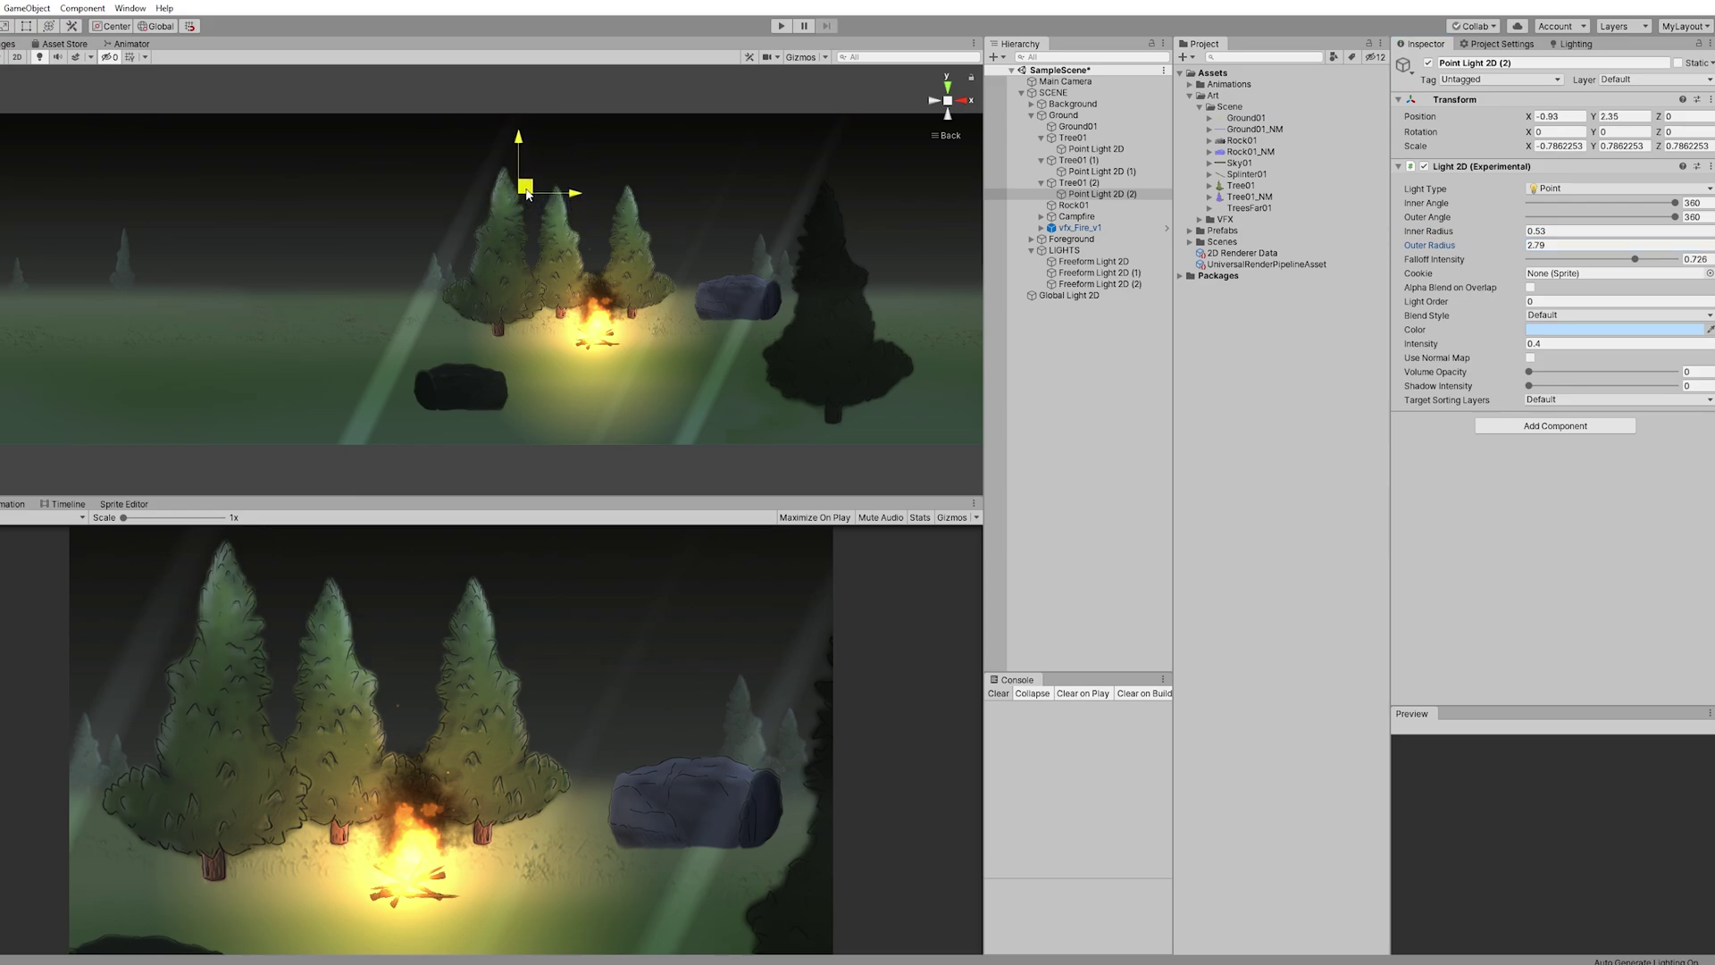
Place Point Light 2D (1), then set all three tree lights to intensity 0.3.
left_click(1101, 170)
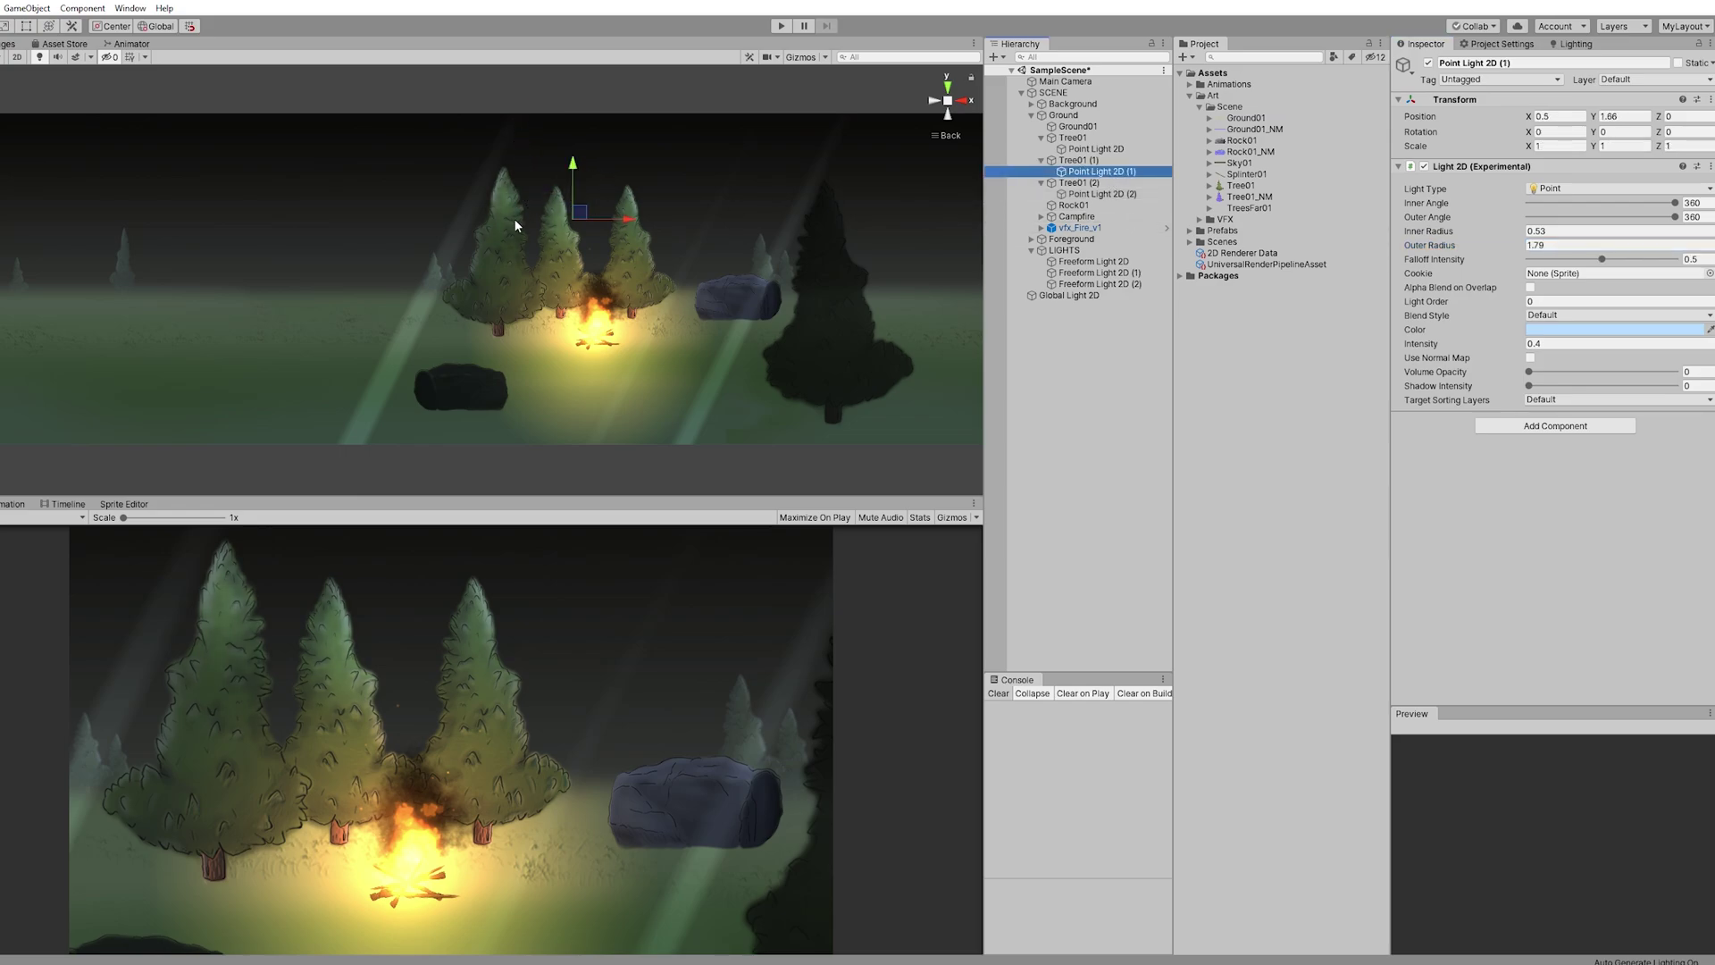
left_click(579, 214)
left_click(1096, 148, "ctrl")
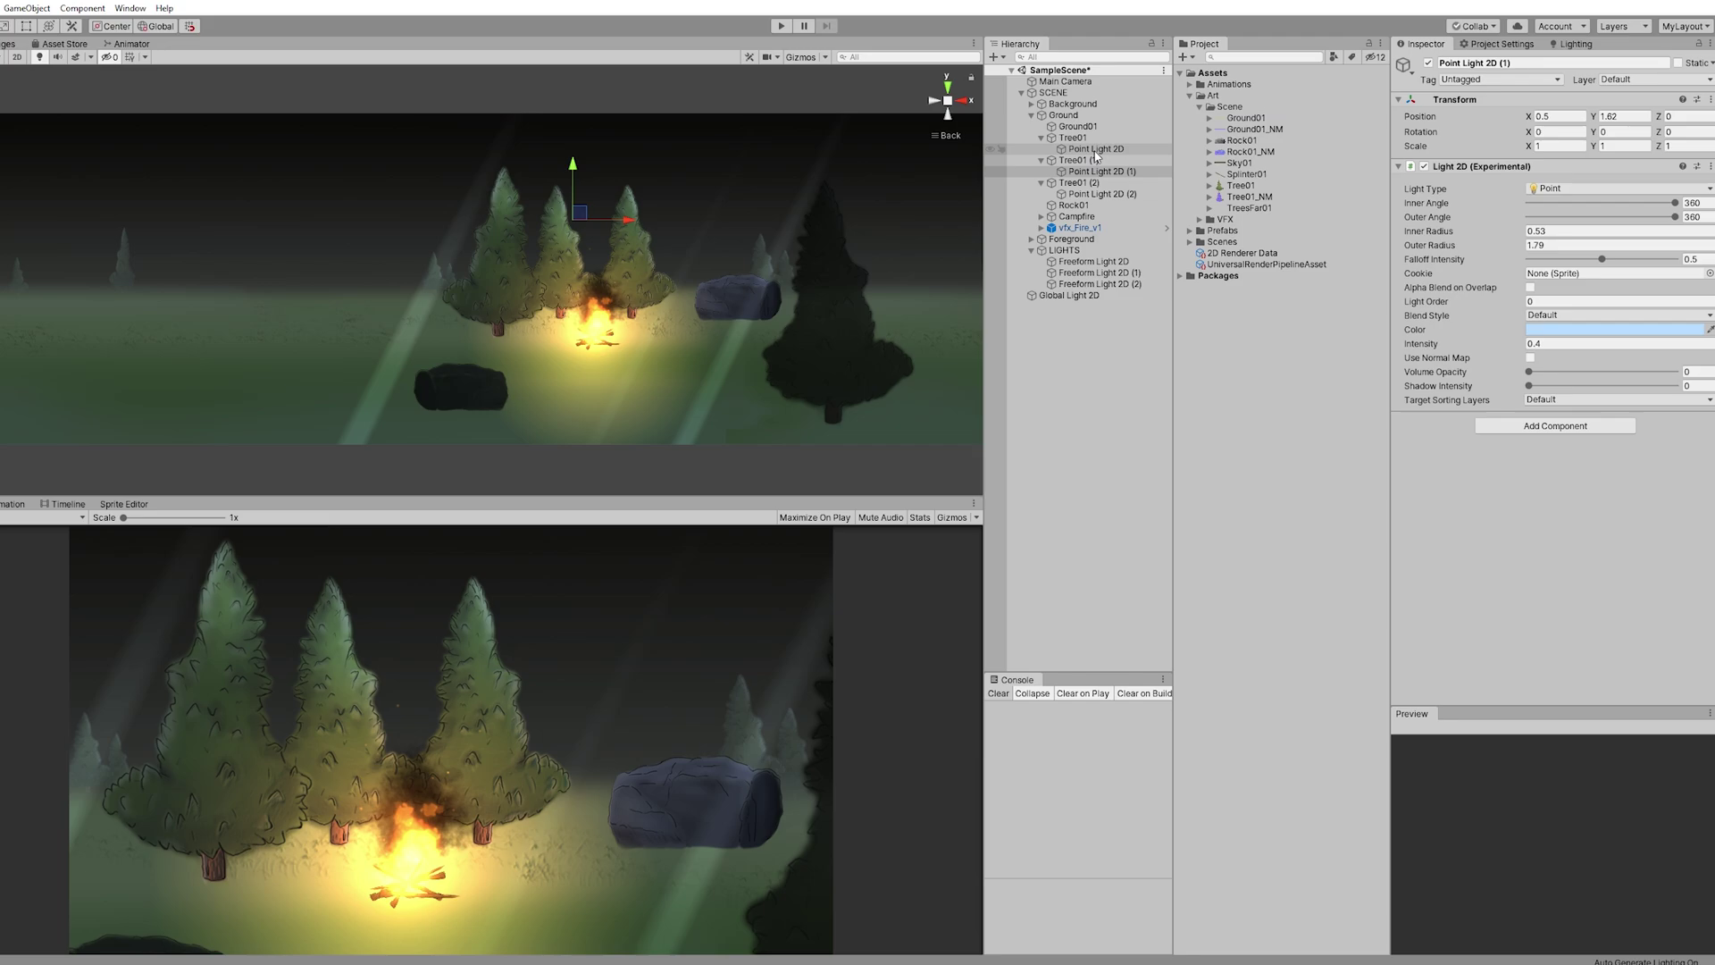
left_click(1101, 194, "ctrl")
left_click(1427, 63)
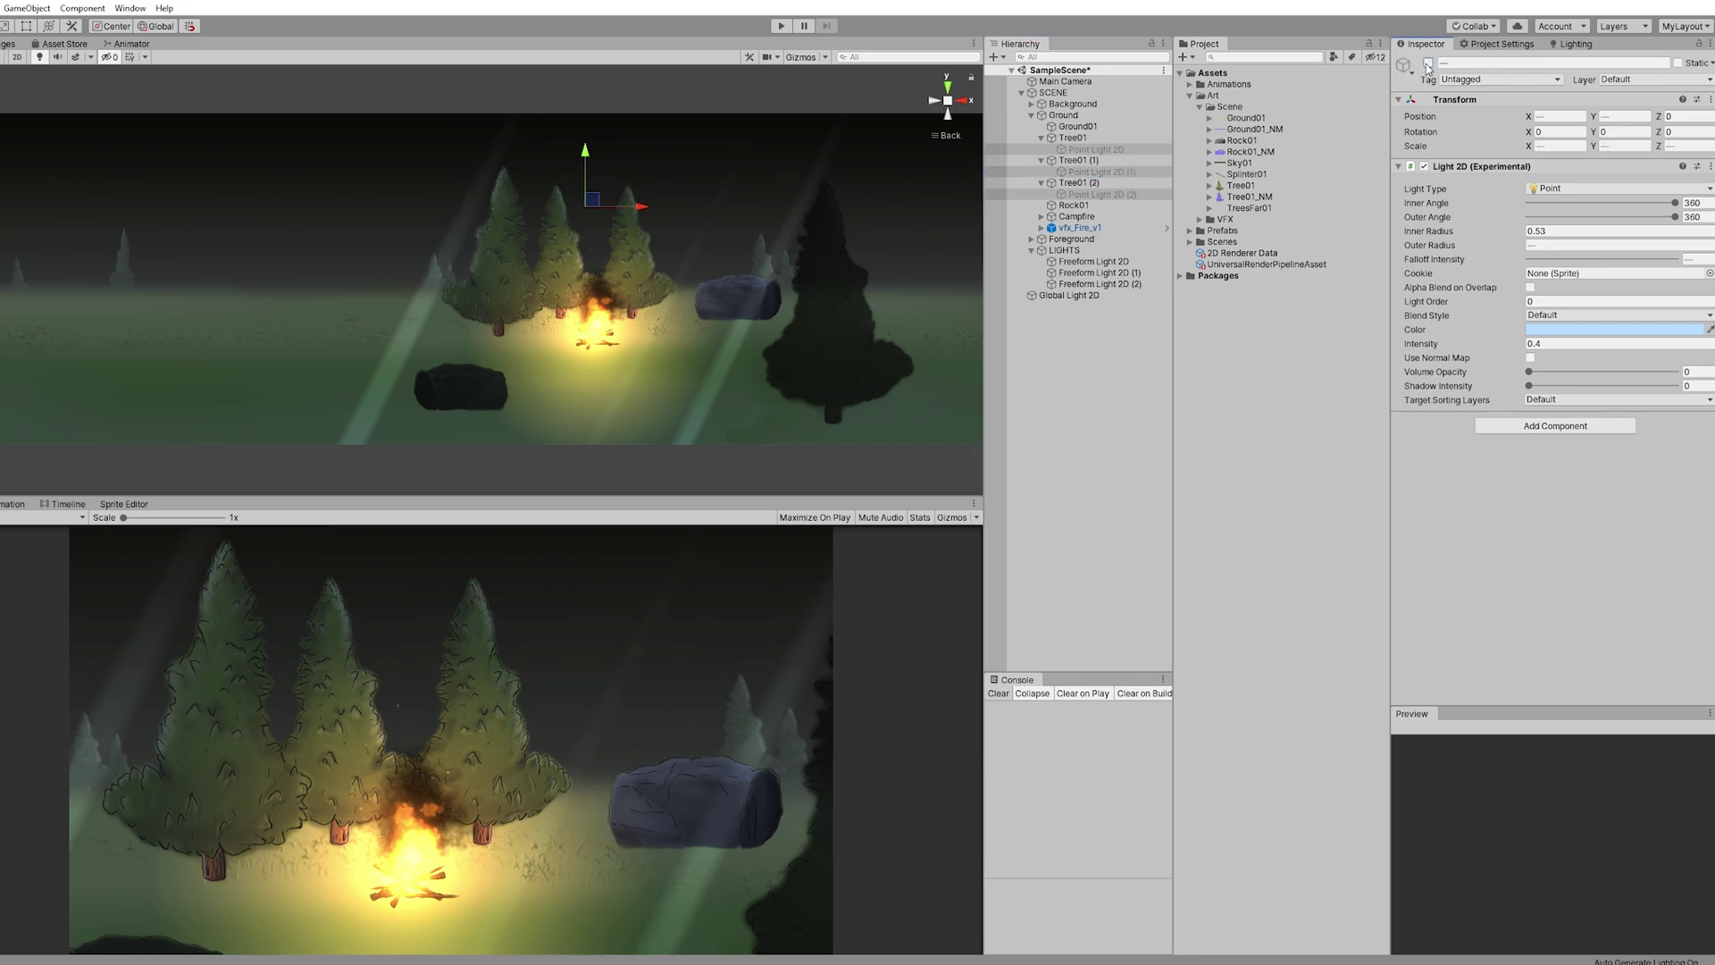
left_click(1427, 63)
type(".3")
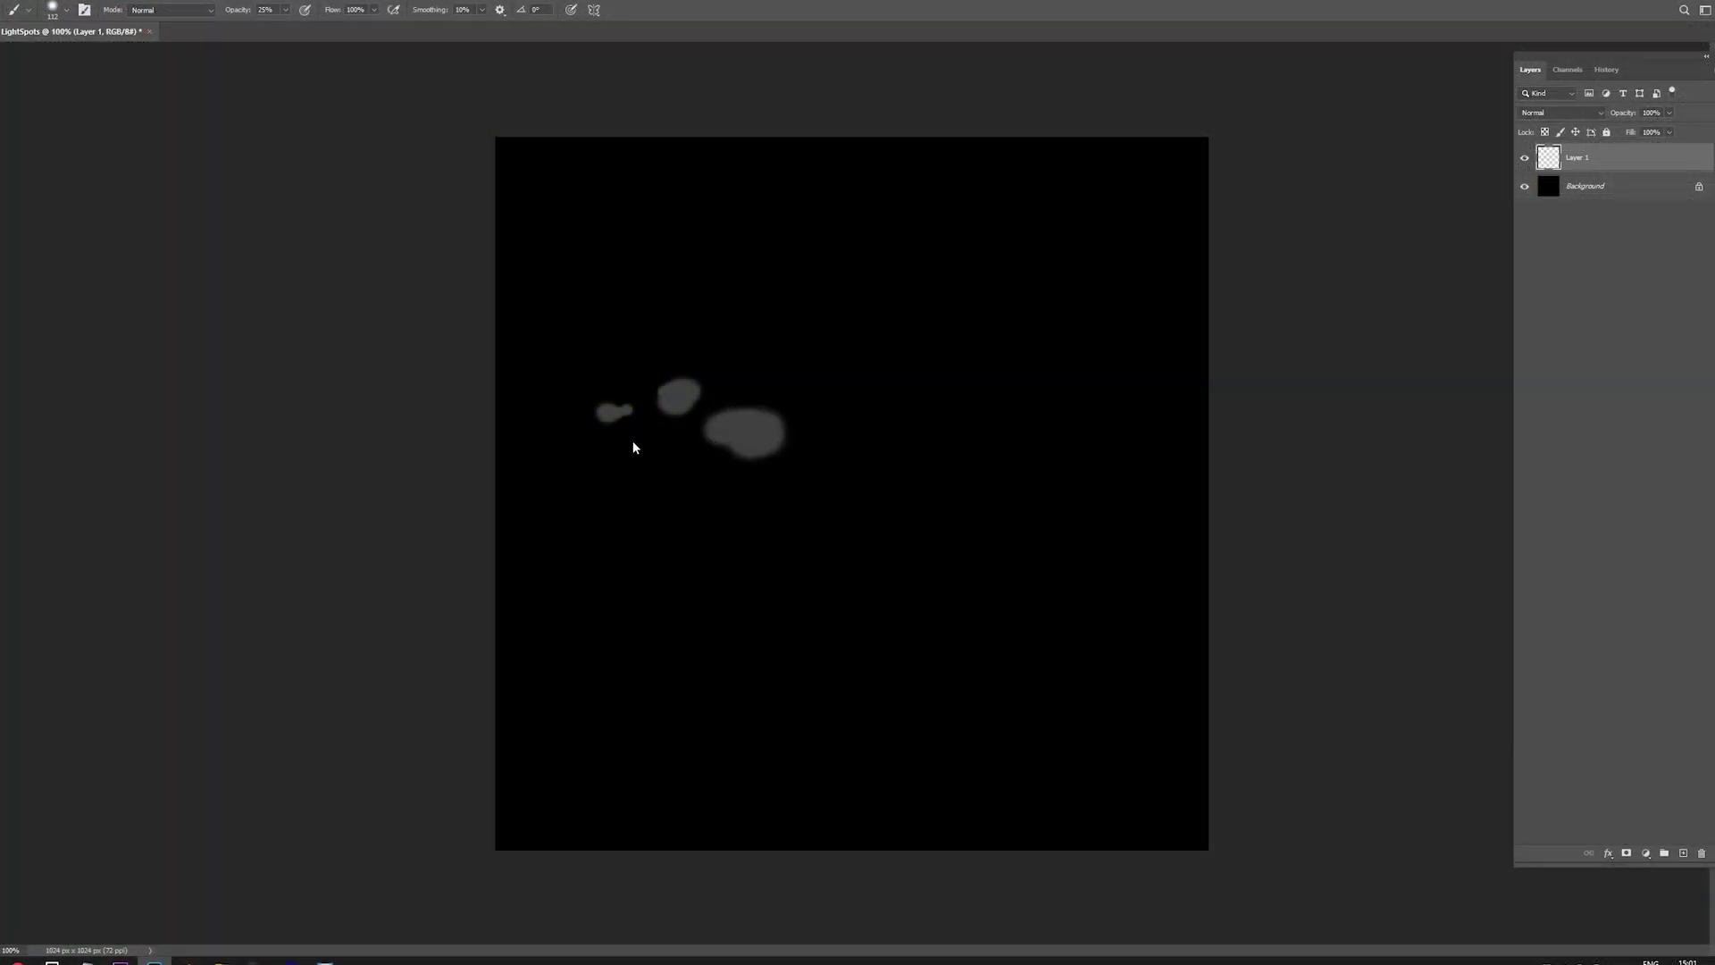
Dab a cluster of soft grey light spots and tiny specks across the canvas.
left_click(797, 393)
left_click(835, 424)
left_click(828, 457)
left_click(847, 352)
left_click(951, 384)
left_click(960, 428)
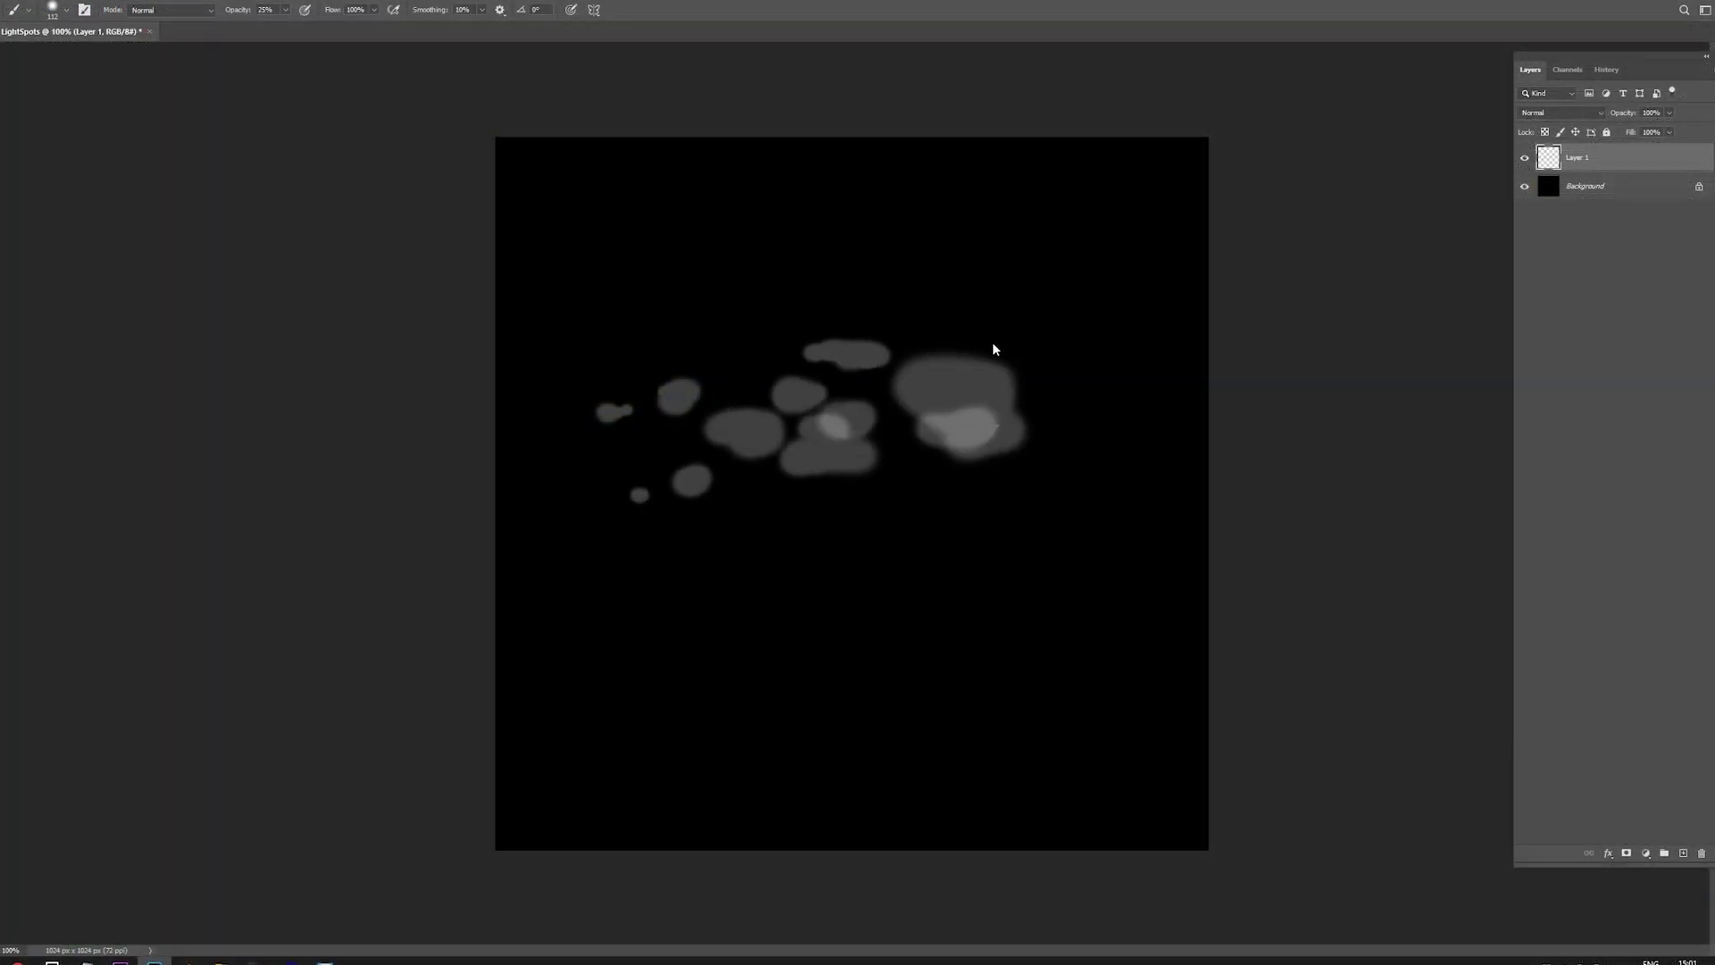
left_click(1060, 383)
left_click(992, 483)
left_click(1034, 484)
left_click(1099, 481)
left_click(1094, 438)
left_click(1147, 382)
left_click(1158, 441)
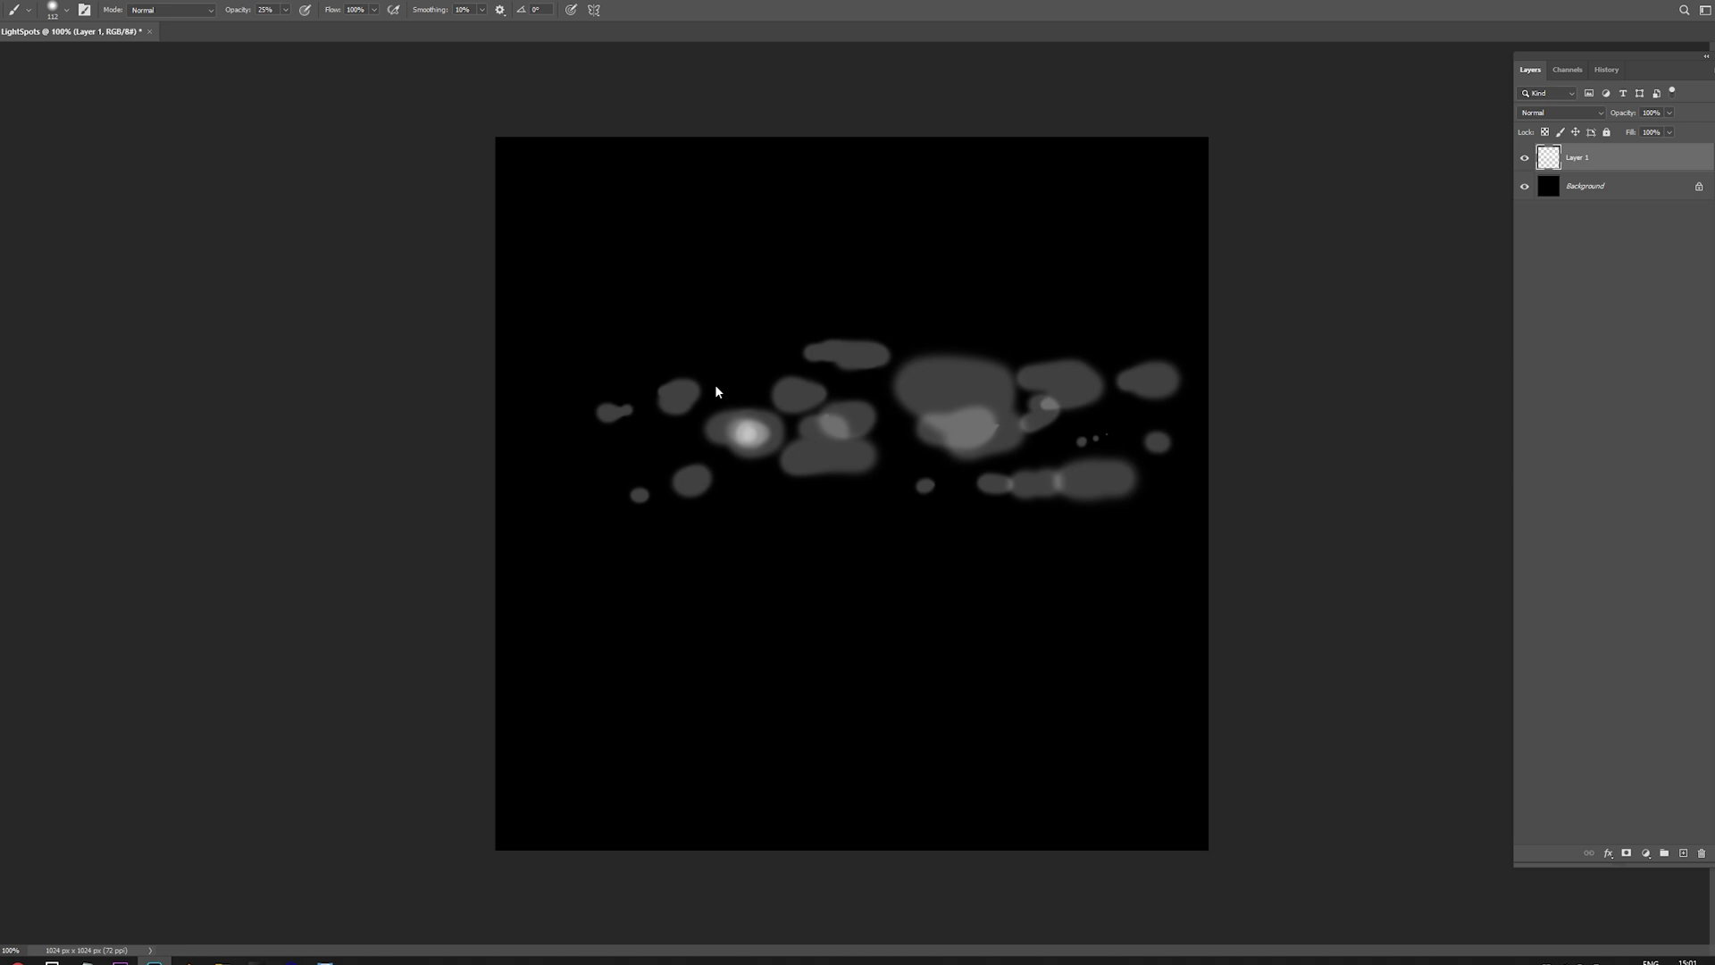
Brighten the centres of the left, right and small spots.
left_click(827, 450)
left_click(833, 426)
left_click(840, 350)
left_click(964, 424)
left_click(1052, 382)
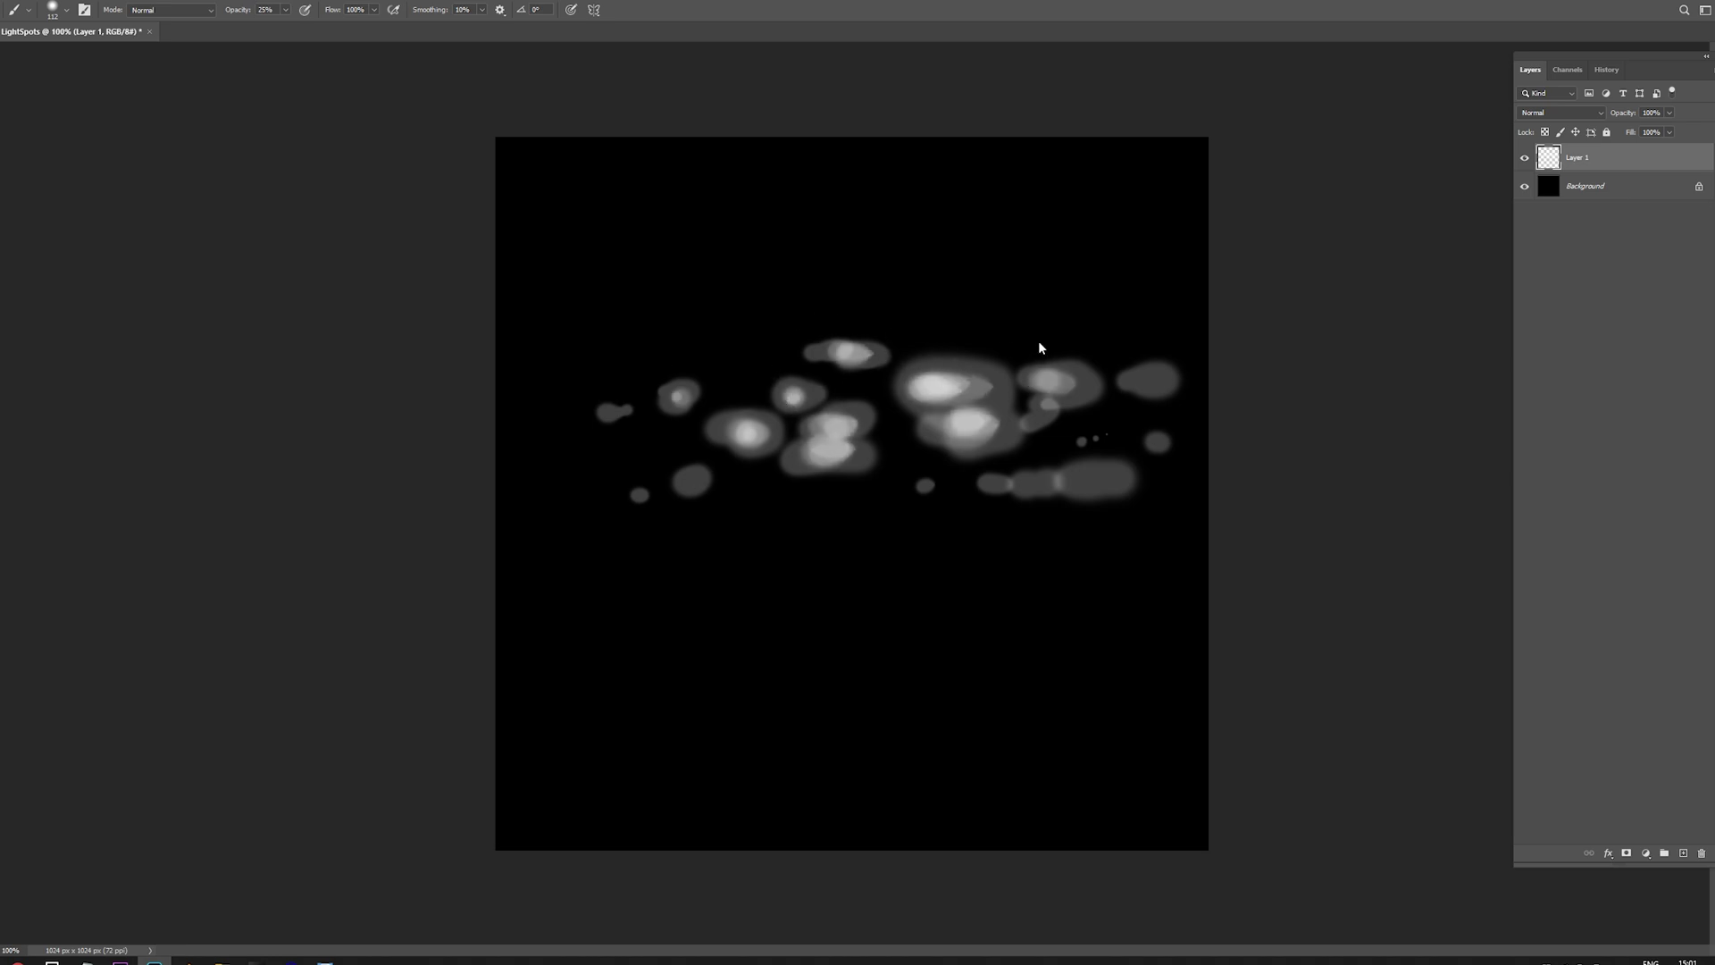
left_click(1042, 407)
left_click(1148, 384)
left_click(1085, 479)
left_click(693, 480)
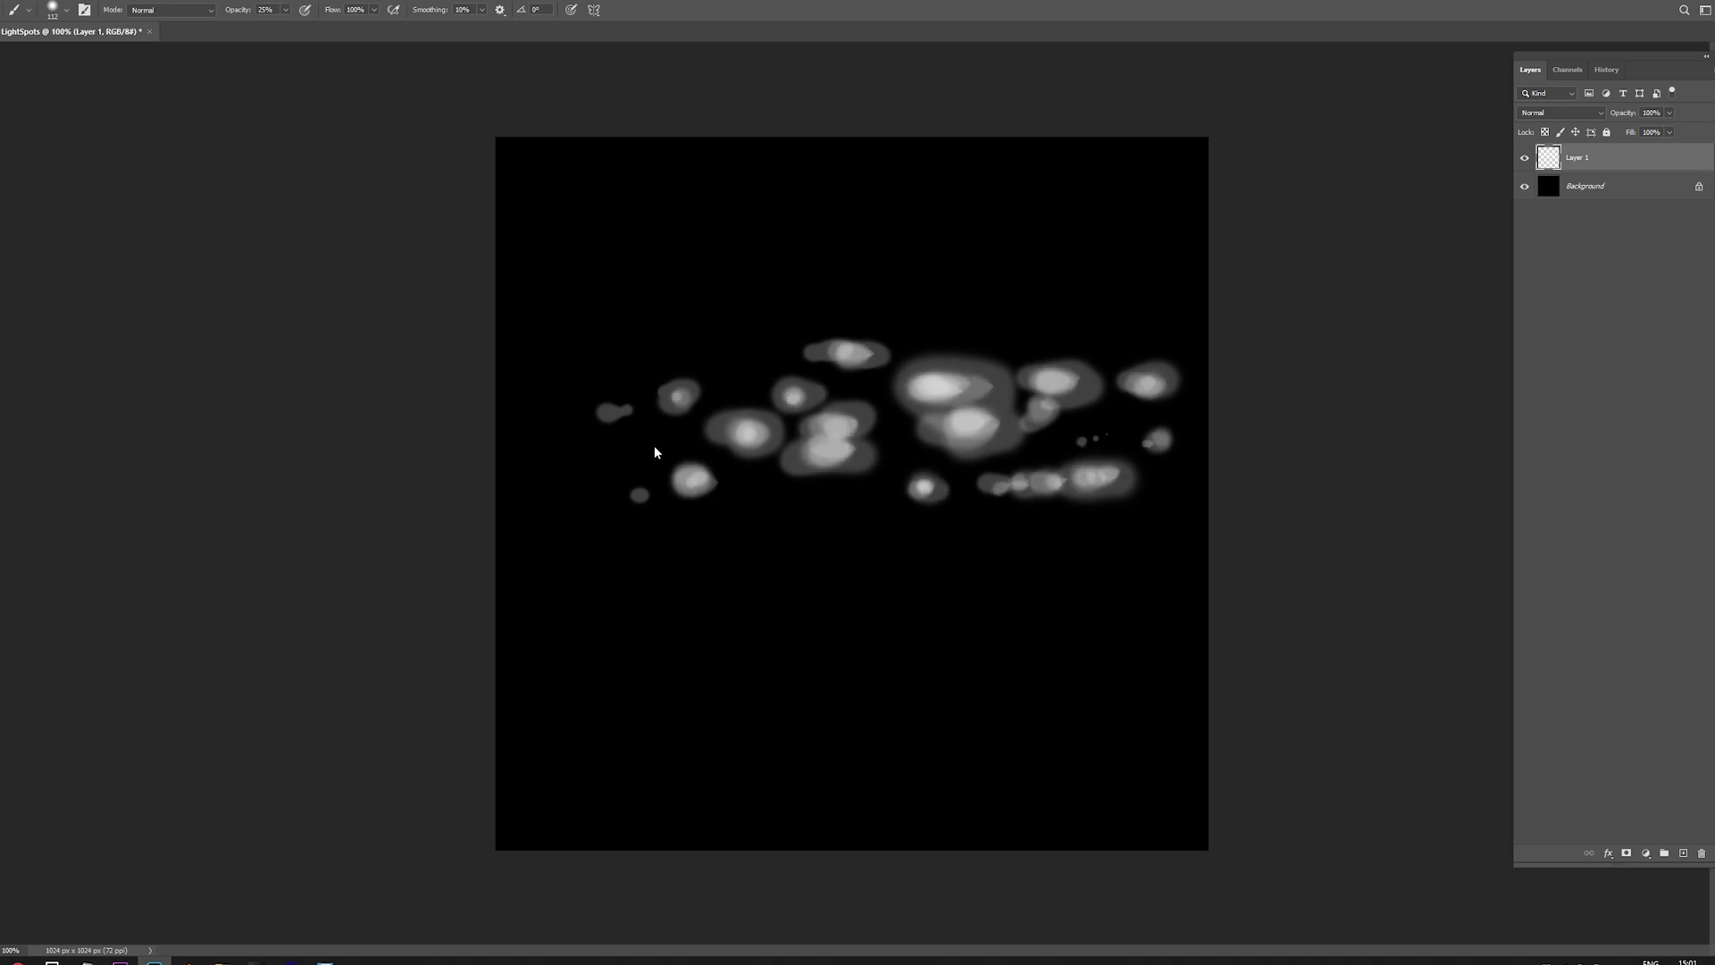
left_click(637, 496)
Add an Outer Glow layer style, commit a Free Transform, and hide the black Background layer.
double_click(1633, 161)
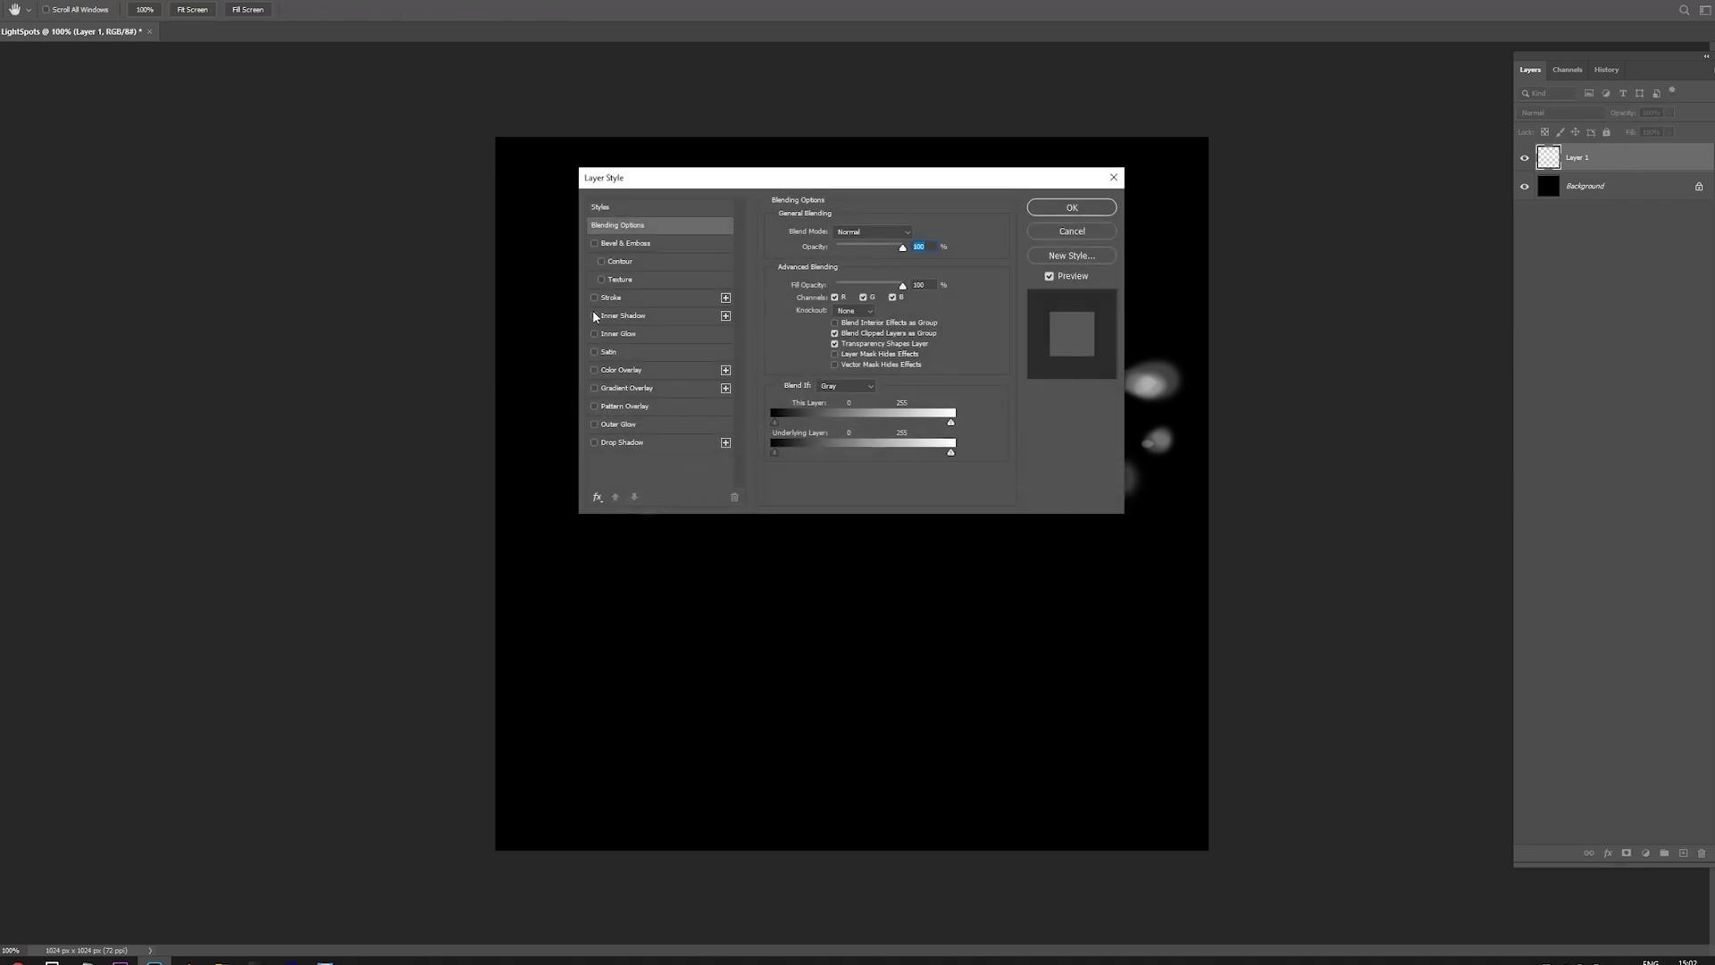
left_click_drag(843, 176, 1359, 127)
left_click(1167, 367)
left_click(1580, 153)
key("ctrl+t")
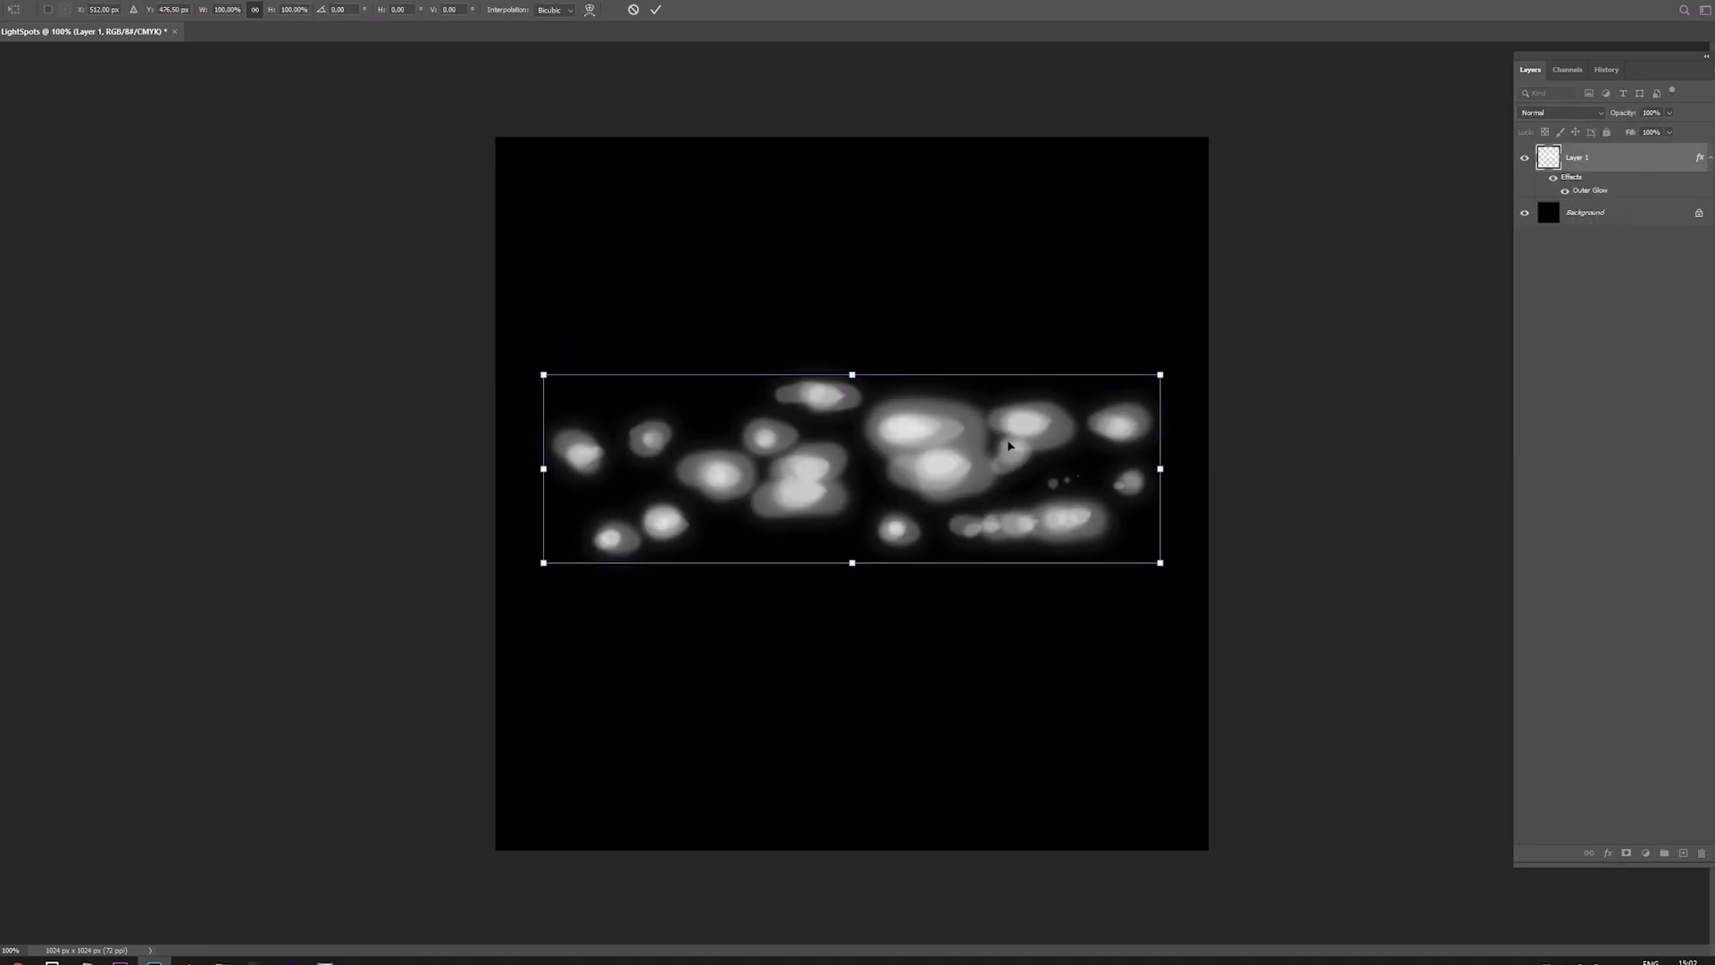
key("Return")
left_click(1524, 213)
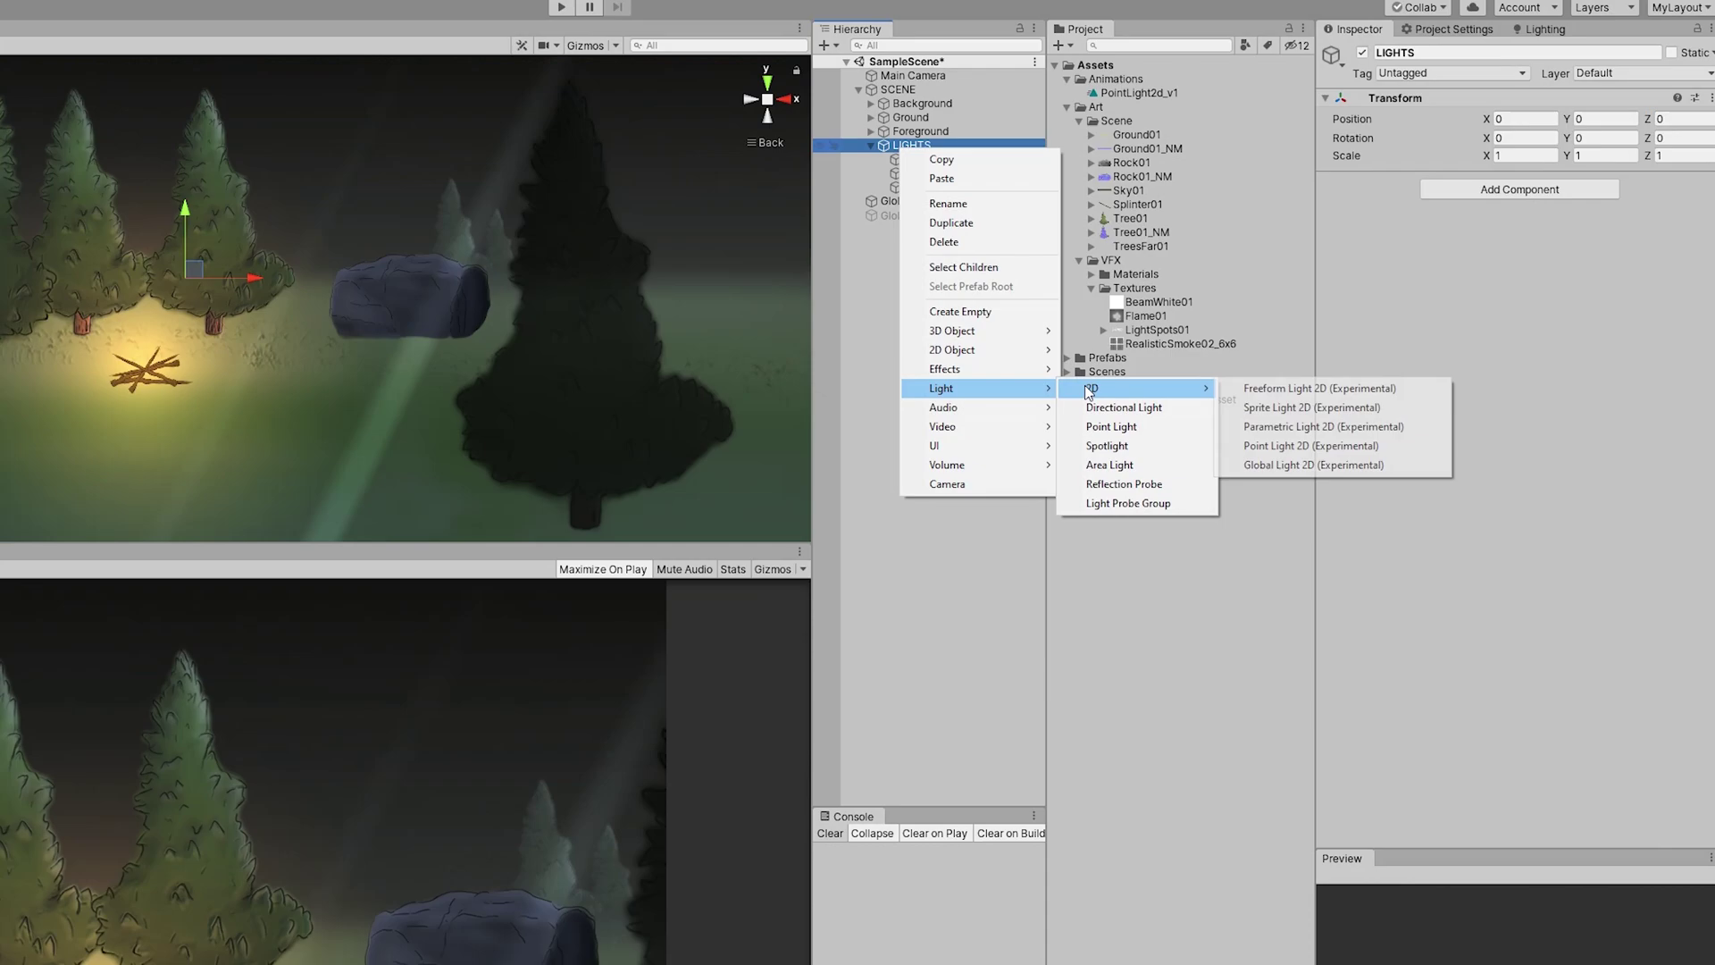
Add a Sprite Light 2D under LIGHTS using LightSpots01, positioned near the campfire.
mouse_move(1116, 389)
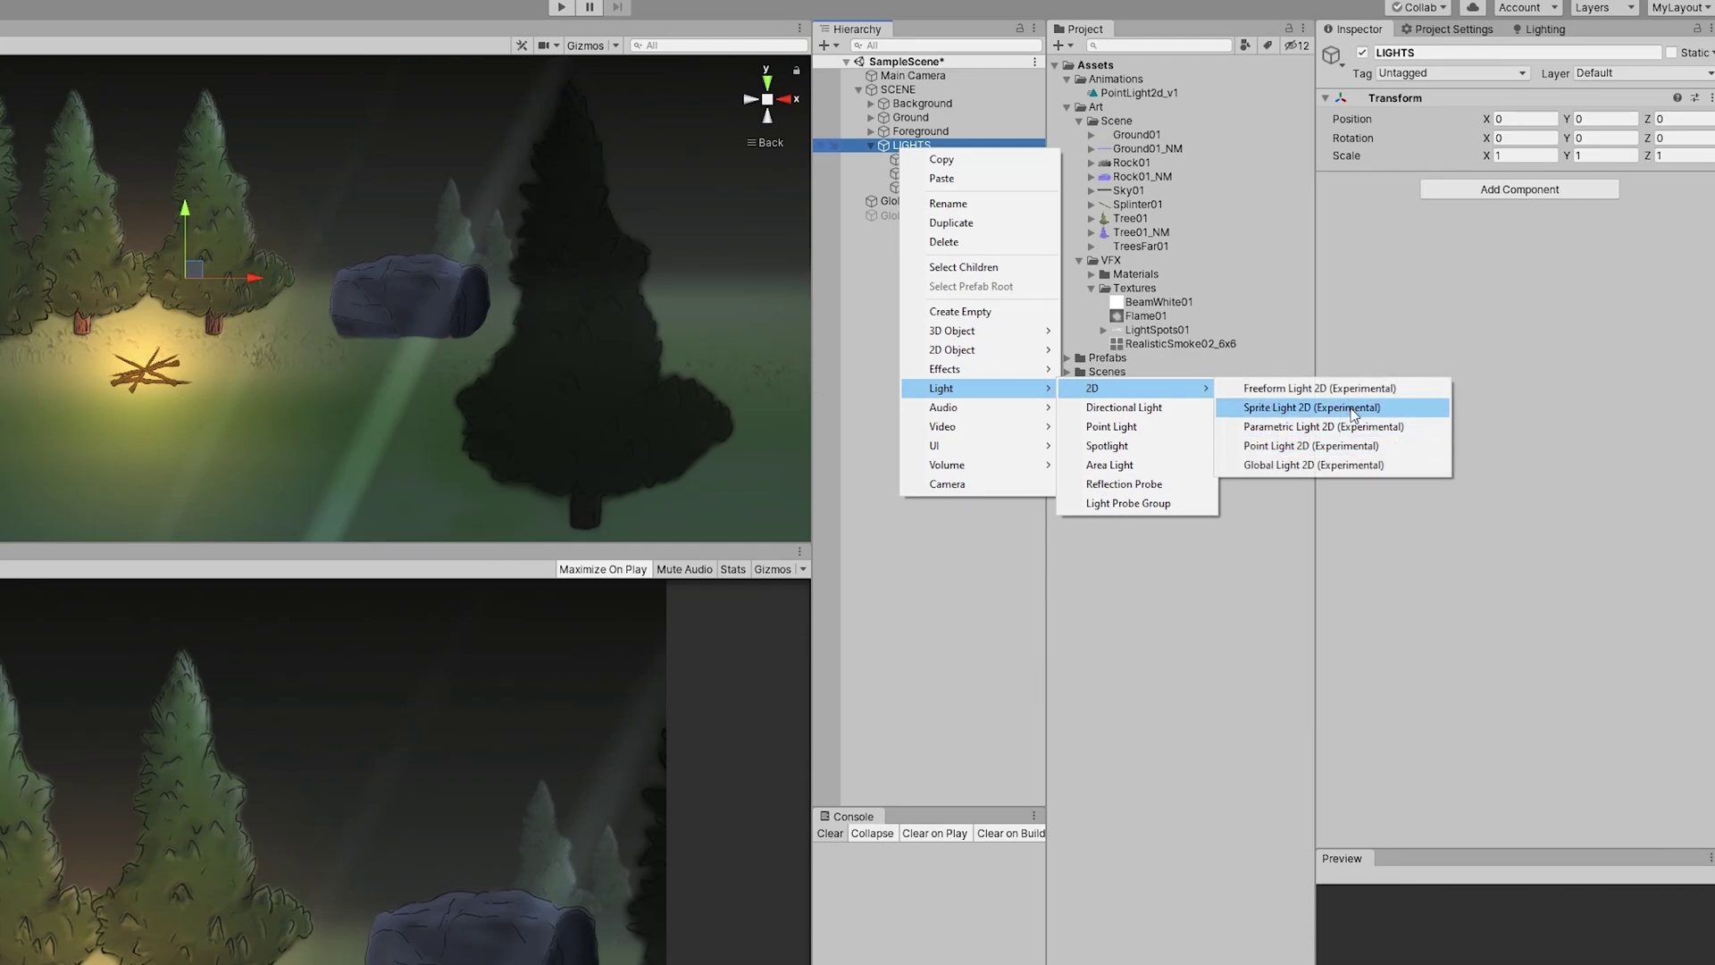
left_click(1352, 410)
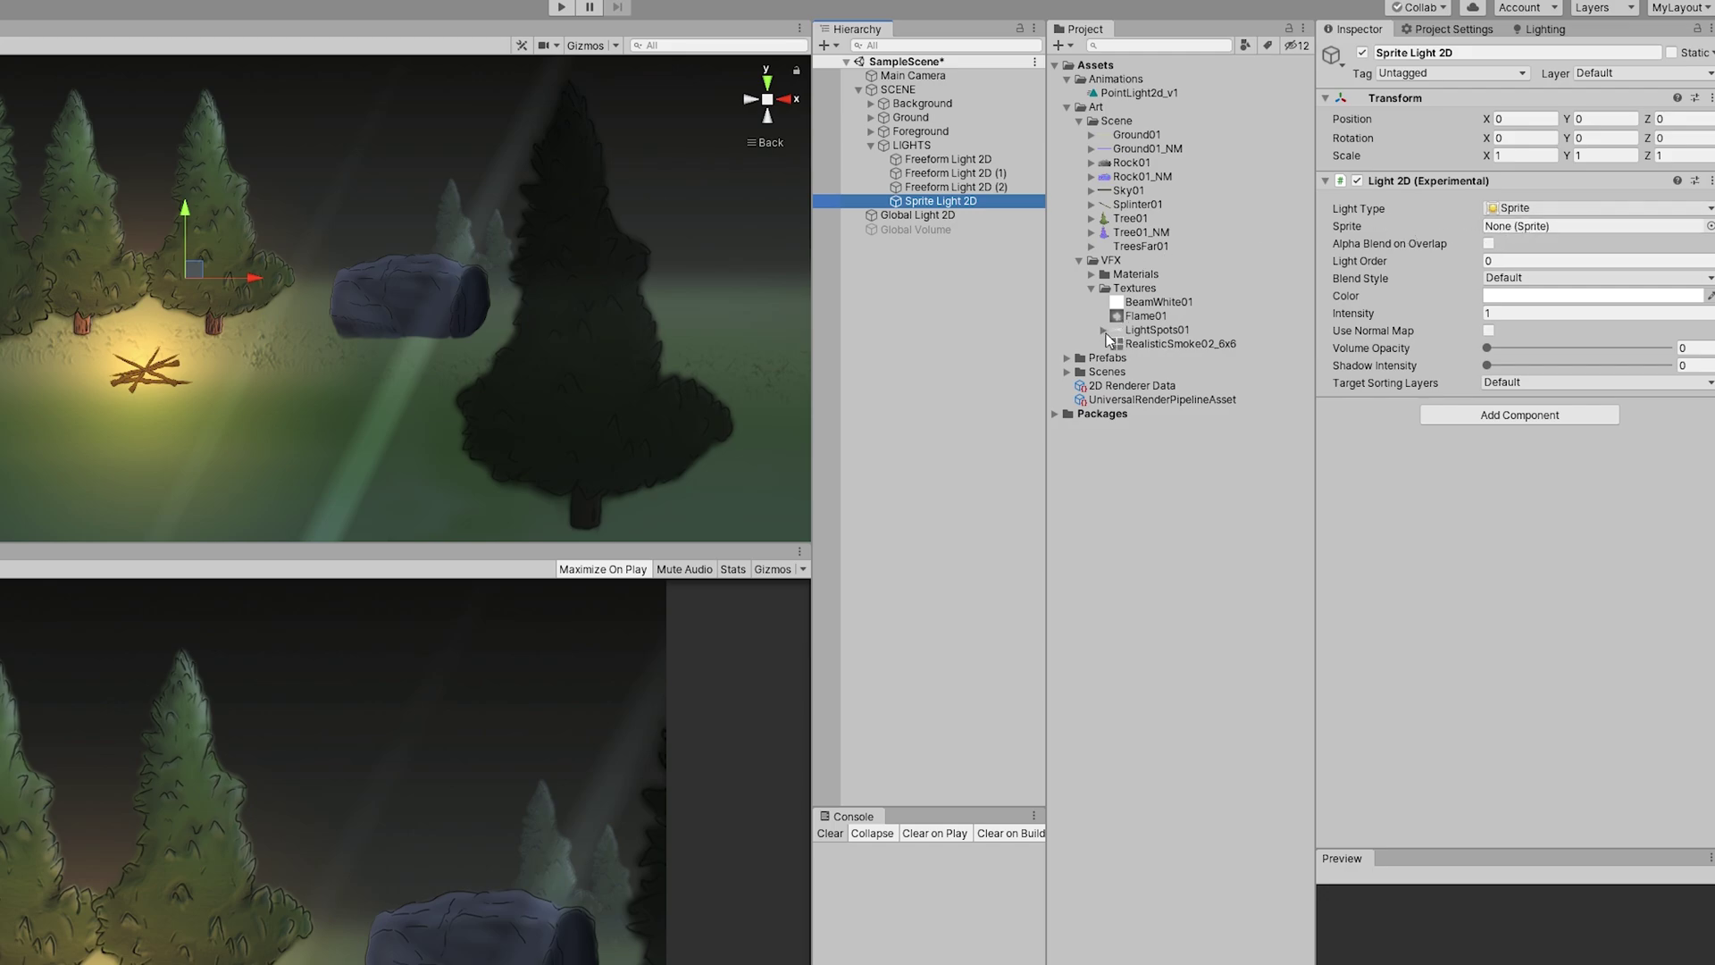
left_click_drag(1106, 334, 1506, 229)
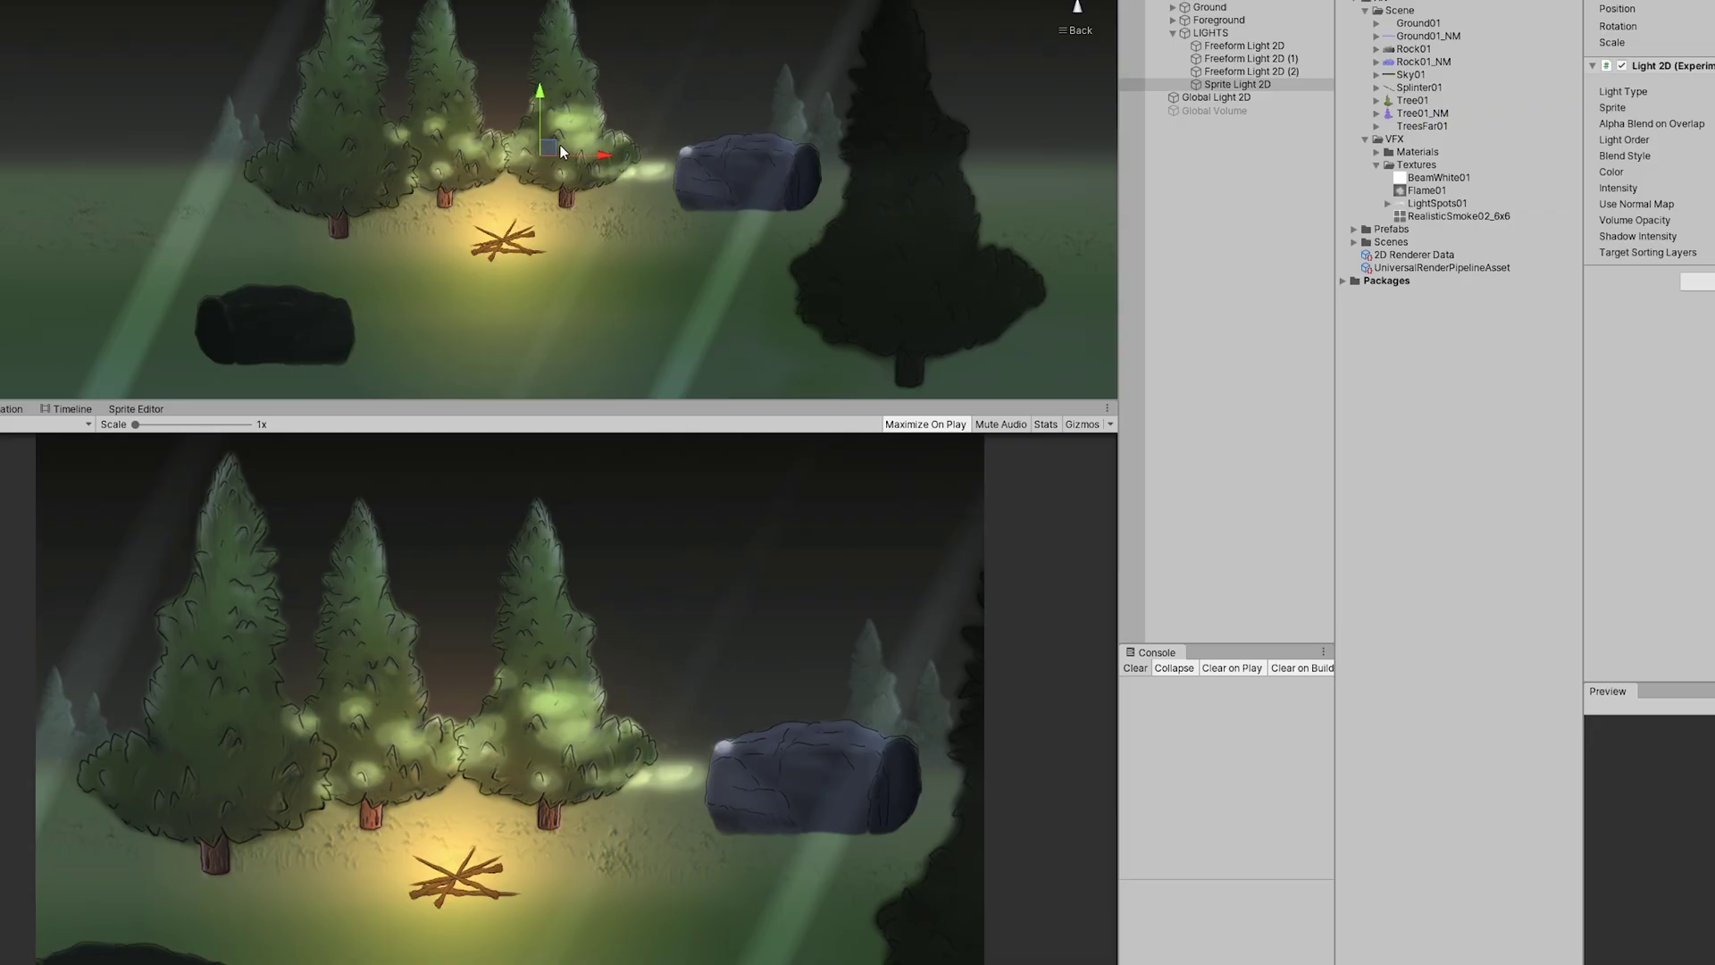
left_click_drag(194, 268, 103, 329)
left_click_drag(464, 205, 375, 265)
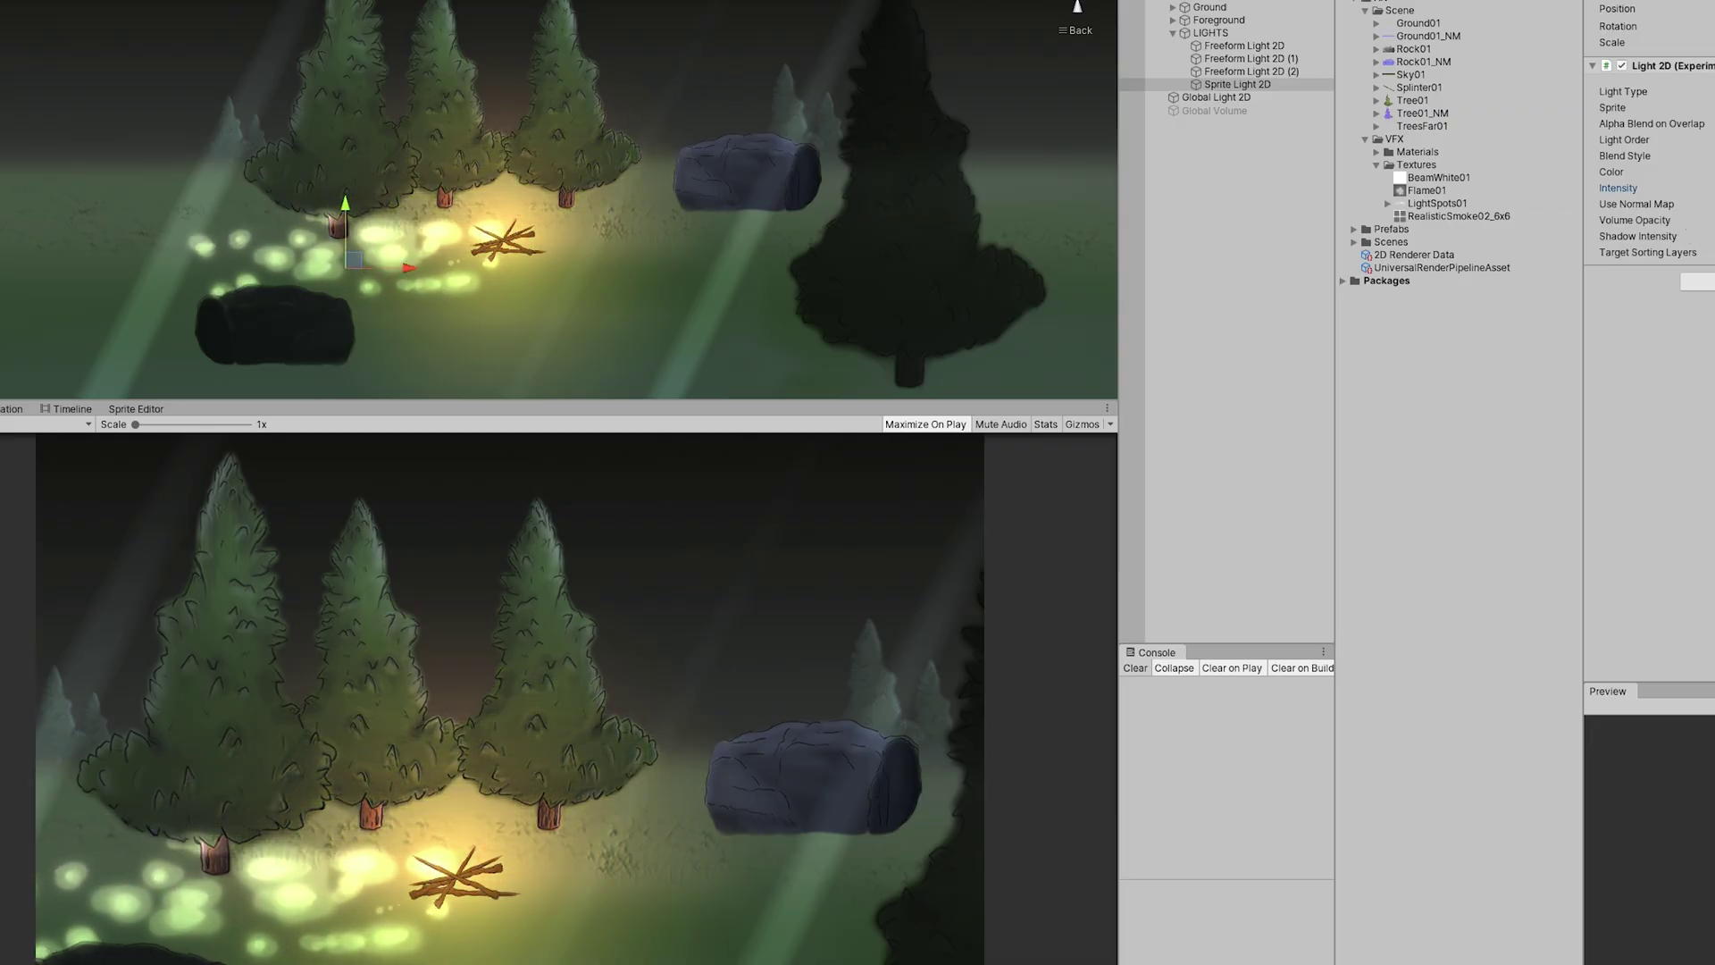
Duplicate the Sprite Light 2D onto the campfire and enable Use Normal Map.
left_click(1199, 71)
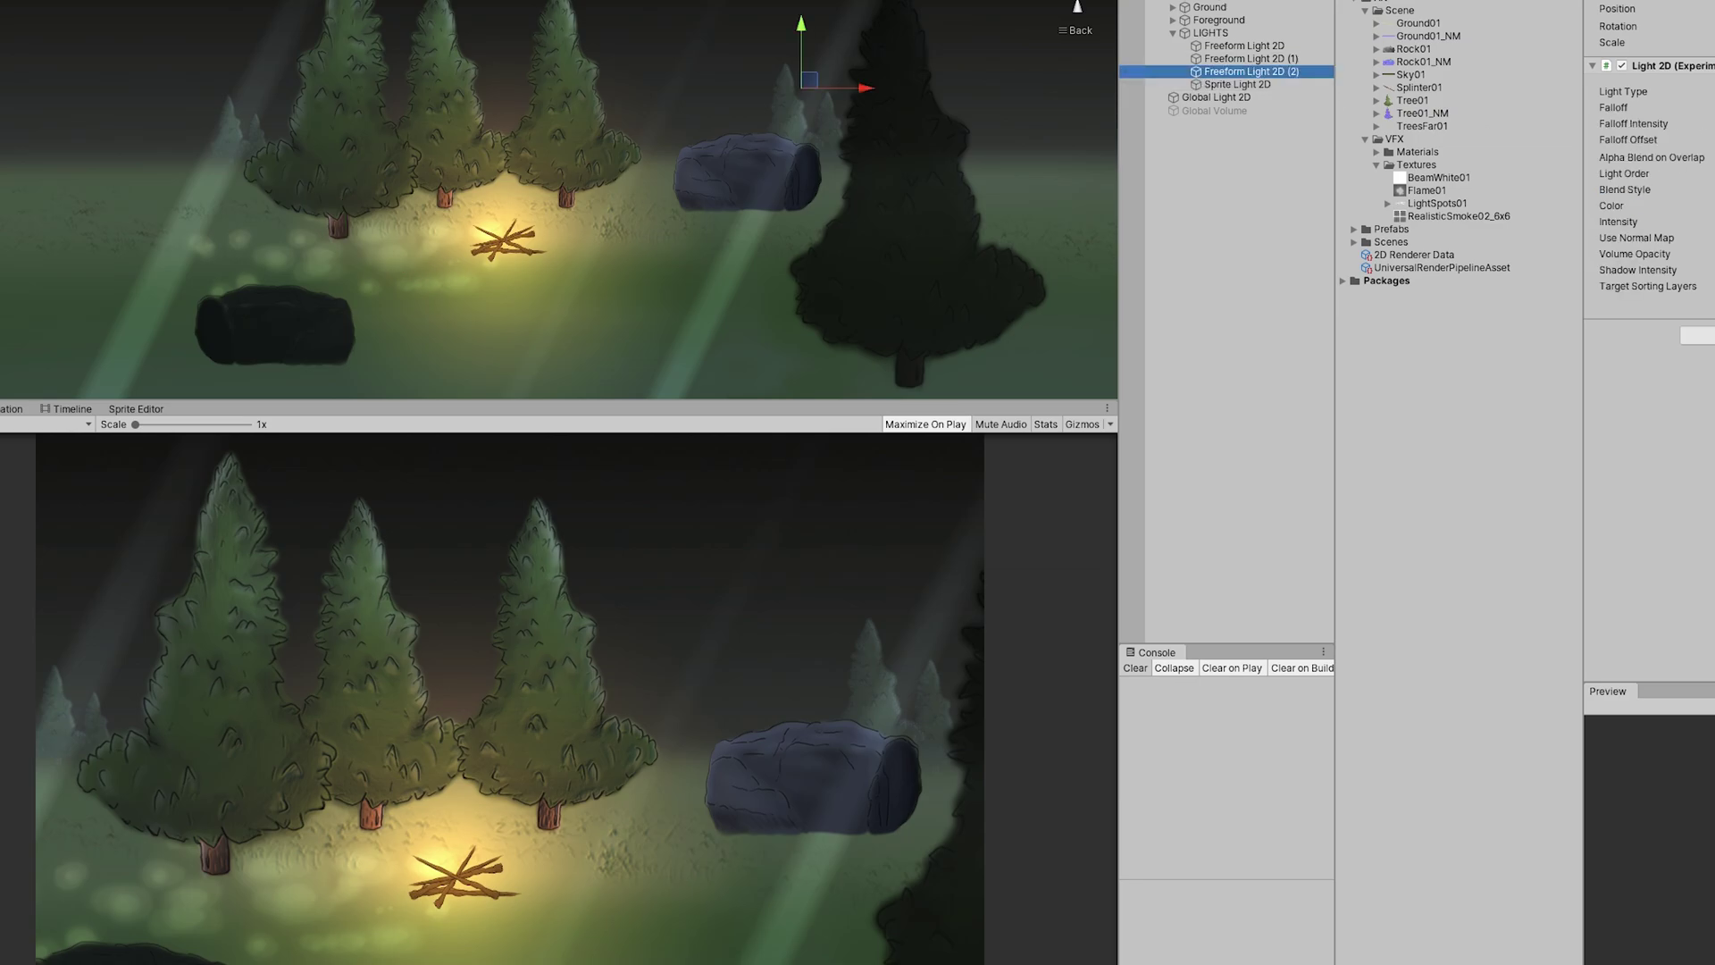
key("Down")
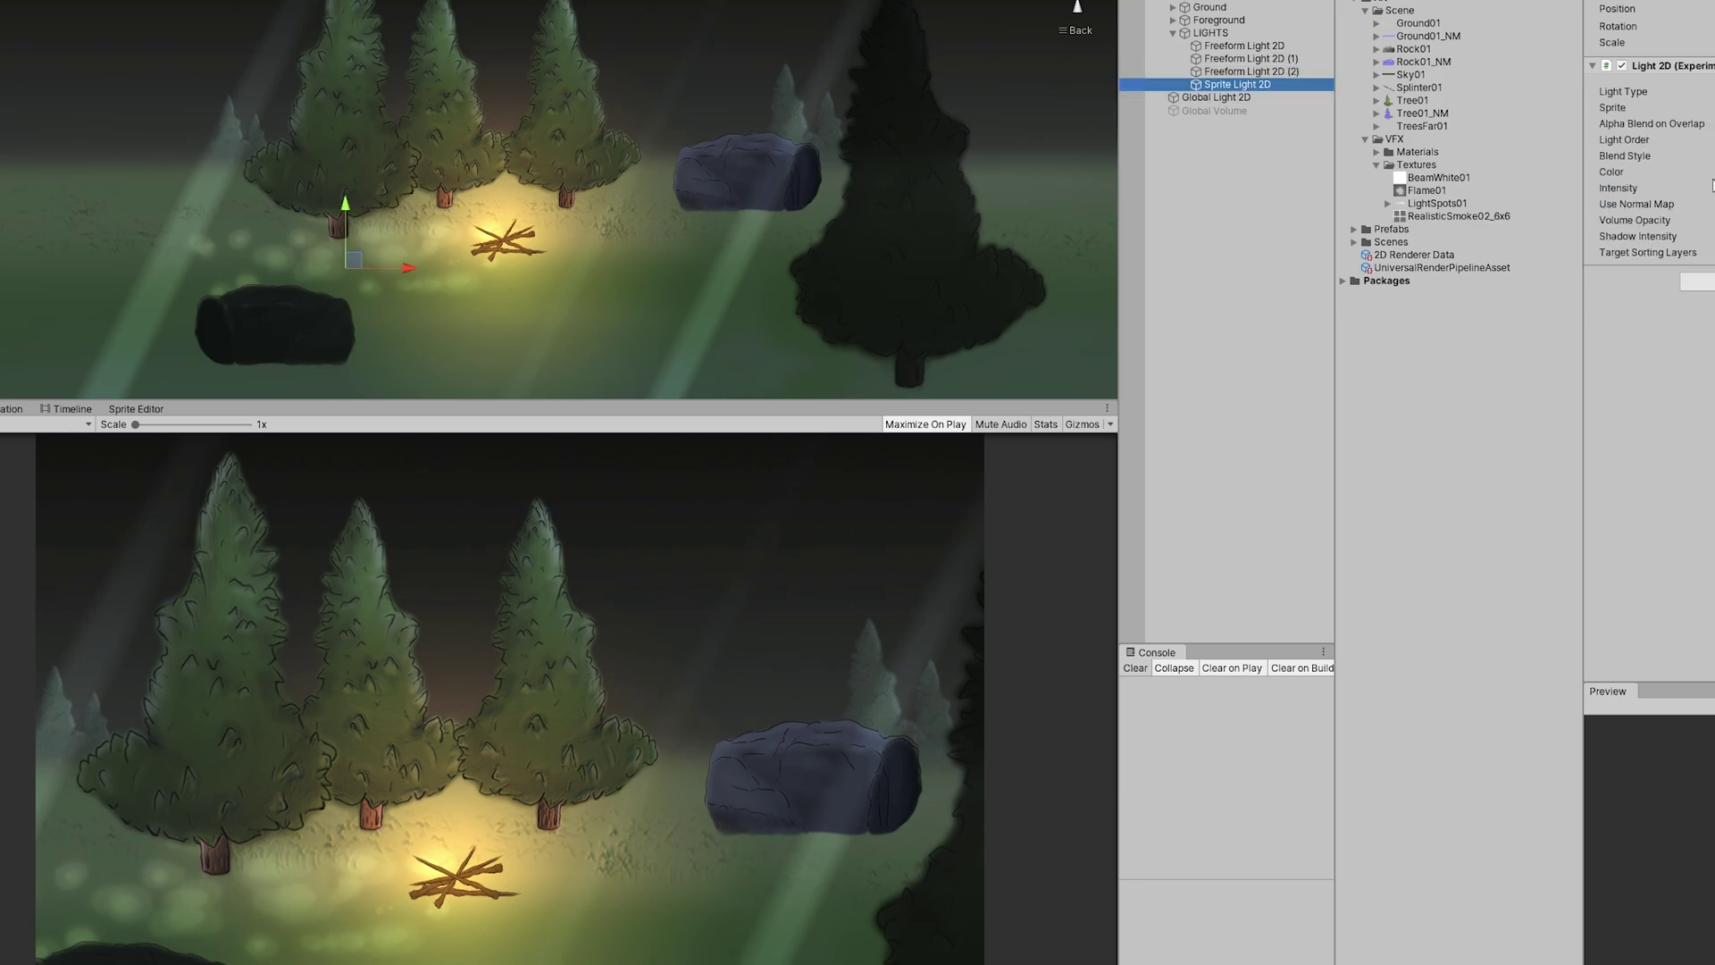
left_click(1237, 84)
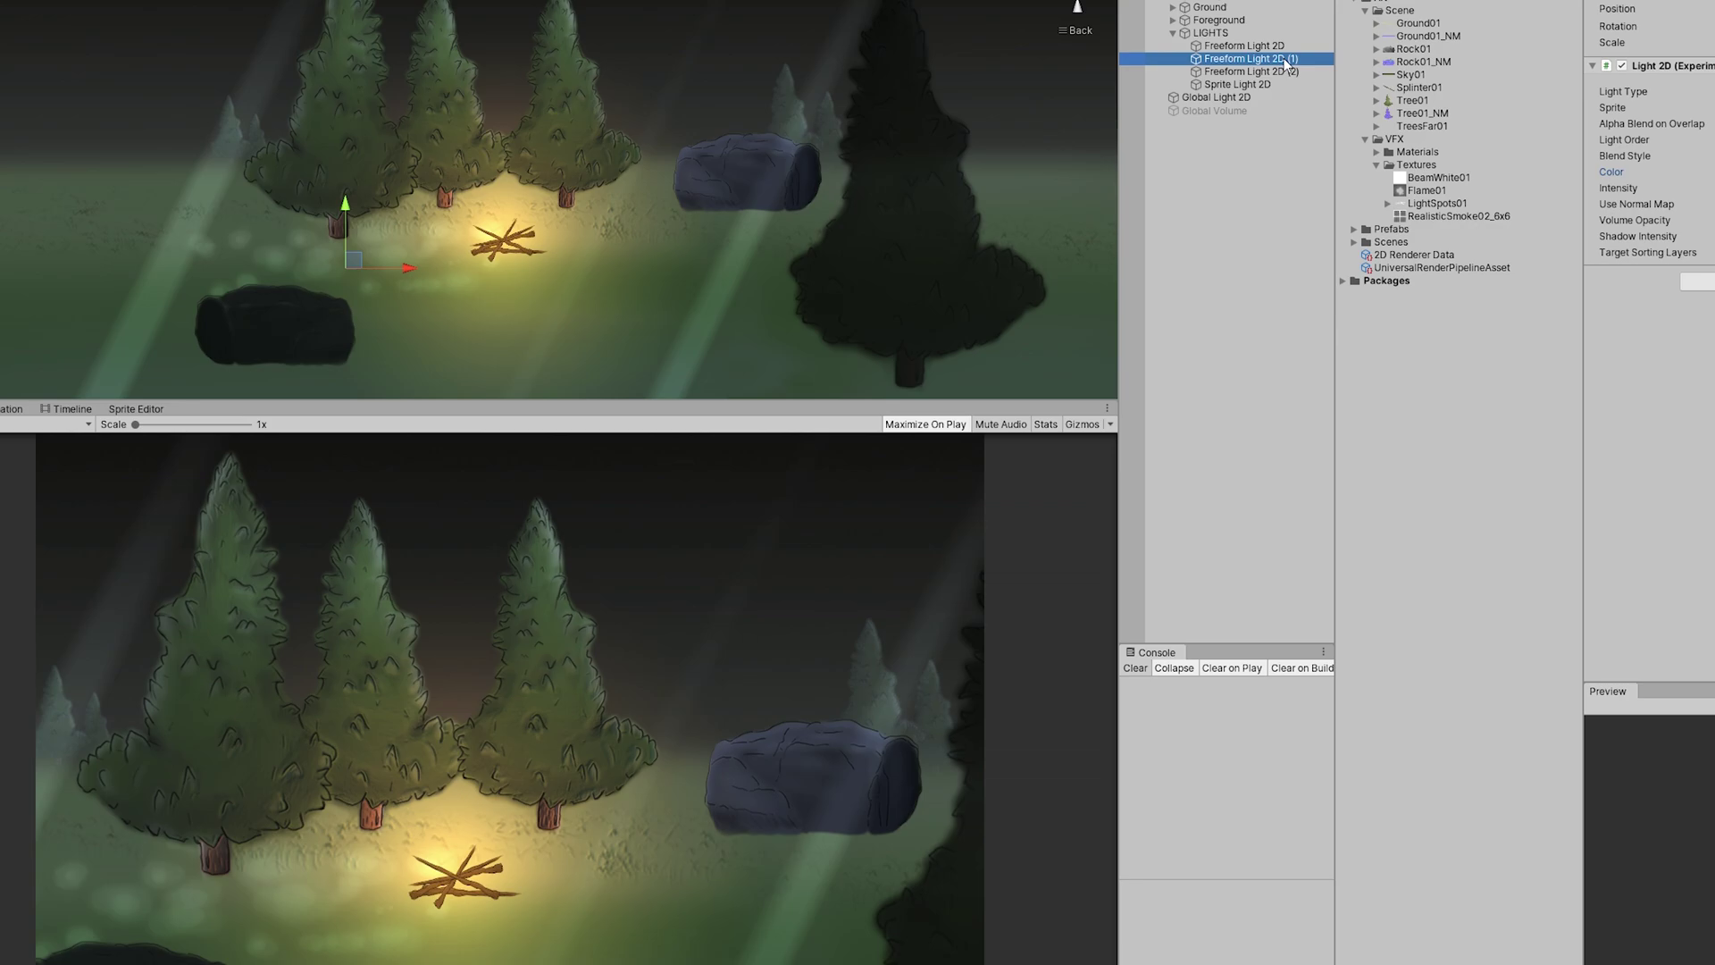
key("ctrl+d")
left_click_drag(397, 267, 804, 260)
key("space")
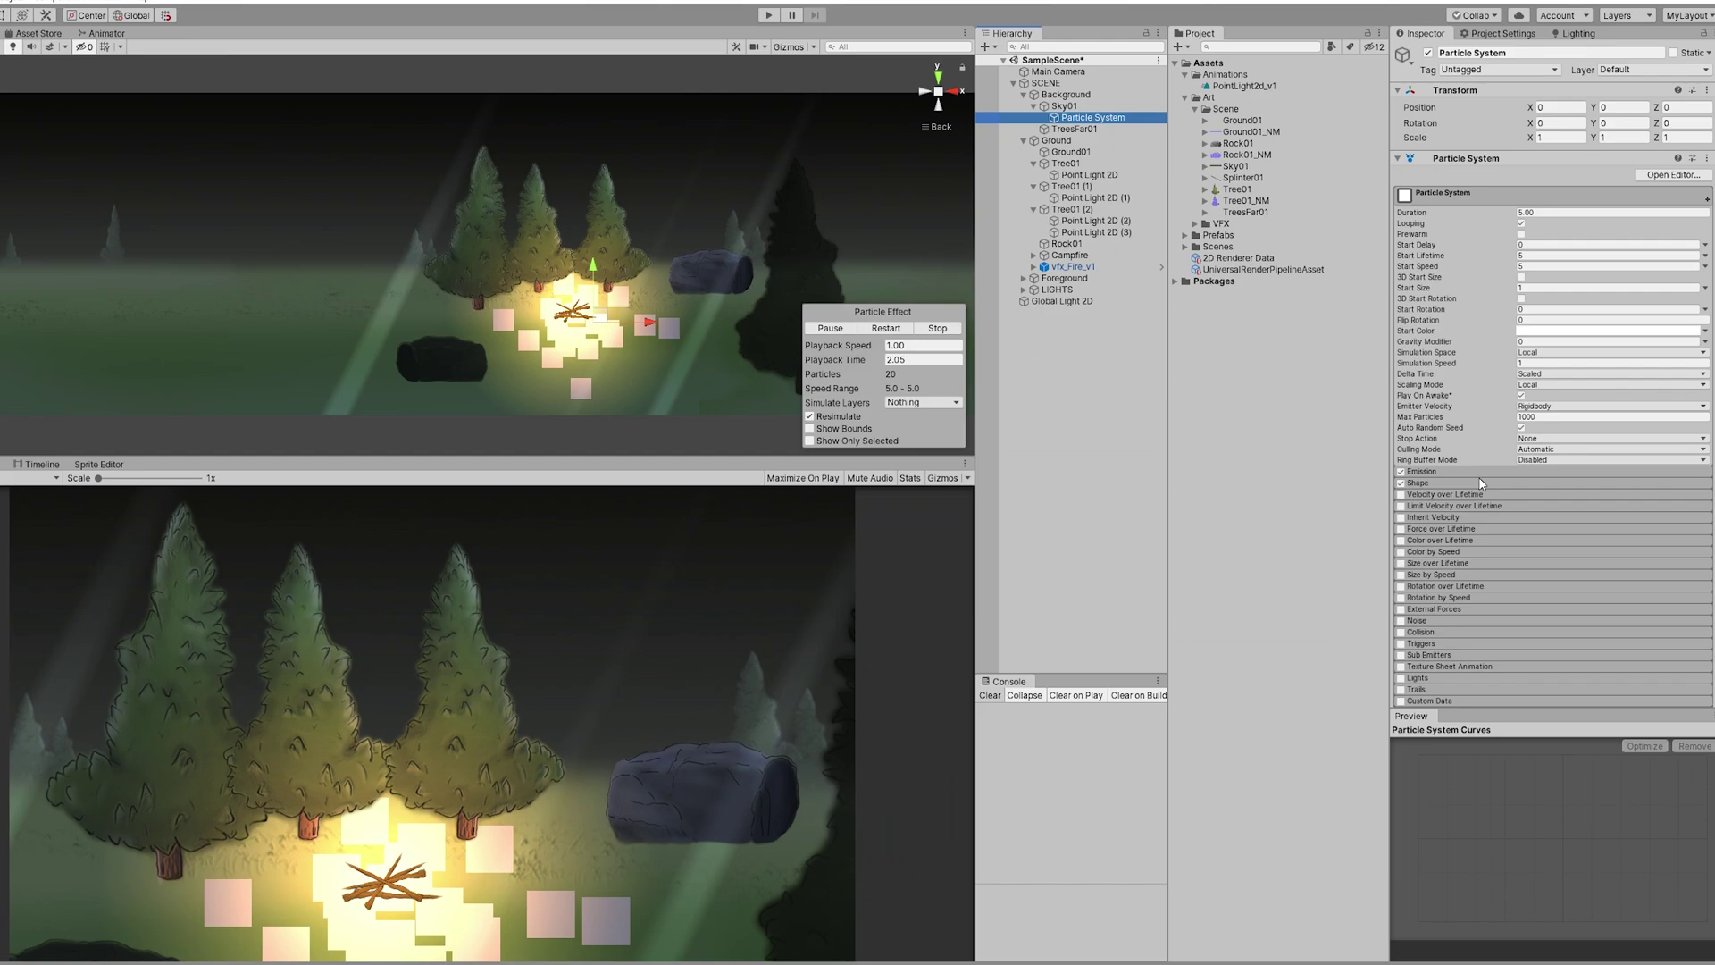
Assign the BeamWhite01_Add material in the Renderer module and expand the Shape module.
left_click(1464, 613)
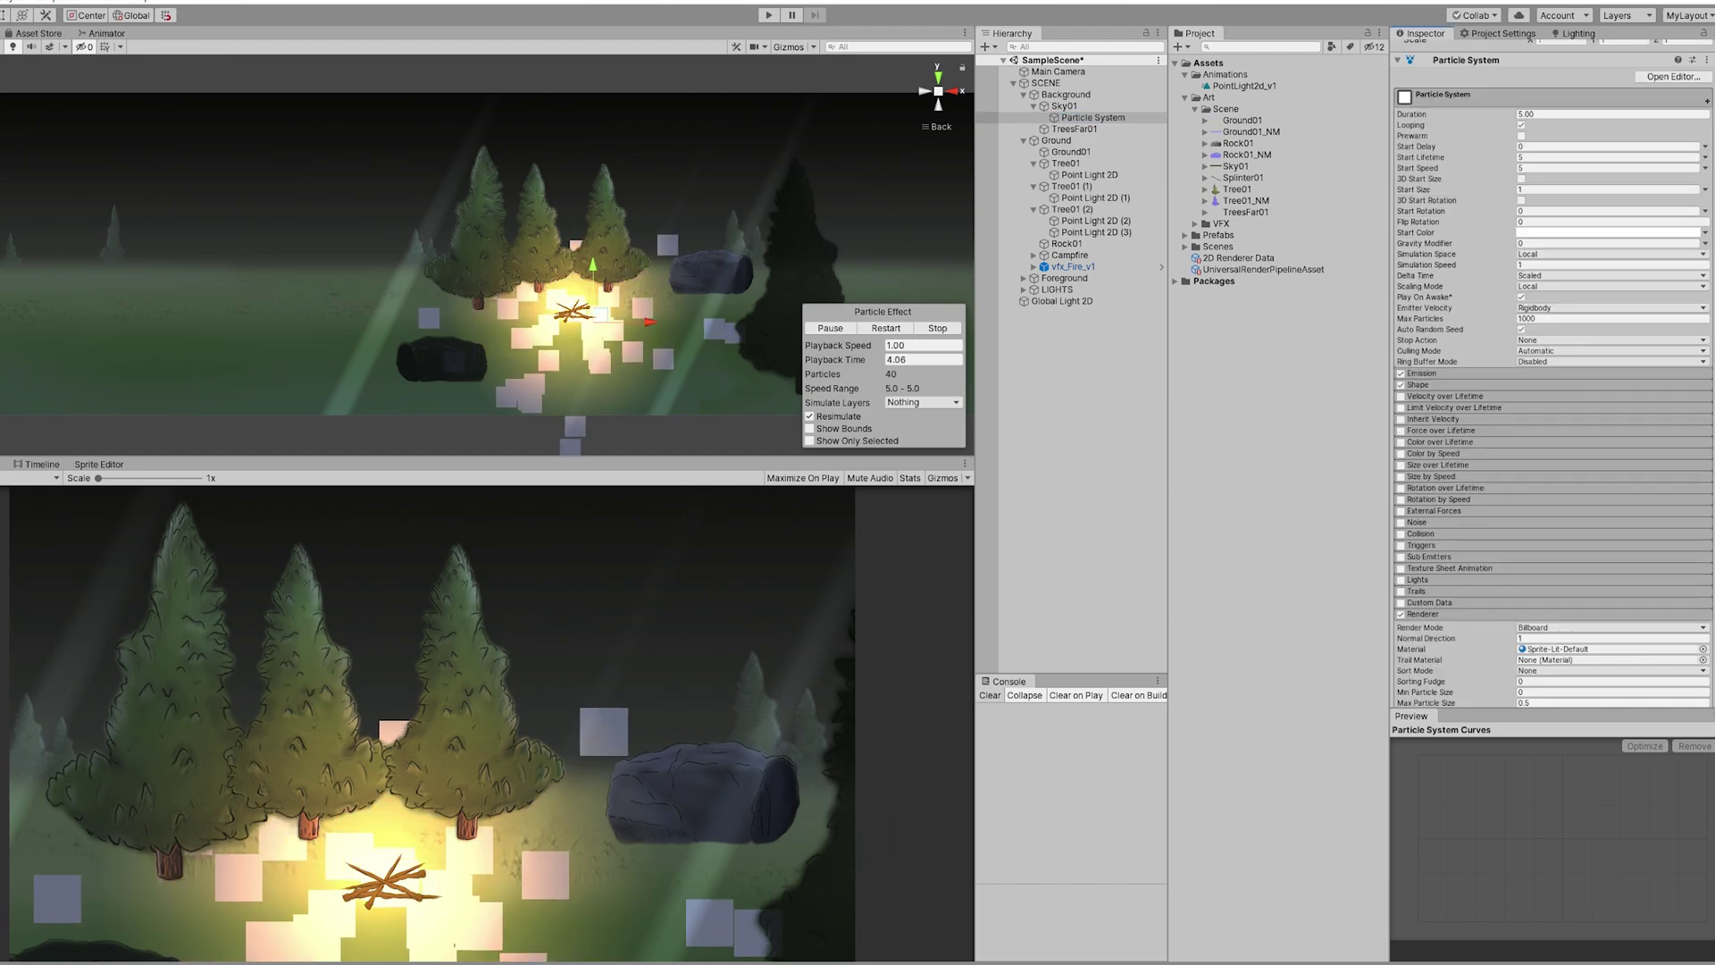
left_click(1703, 649)
type("bea")
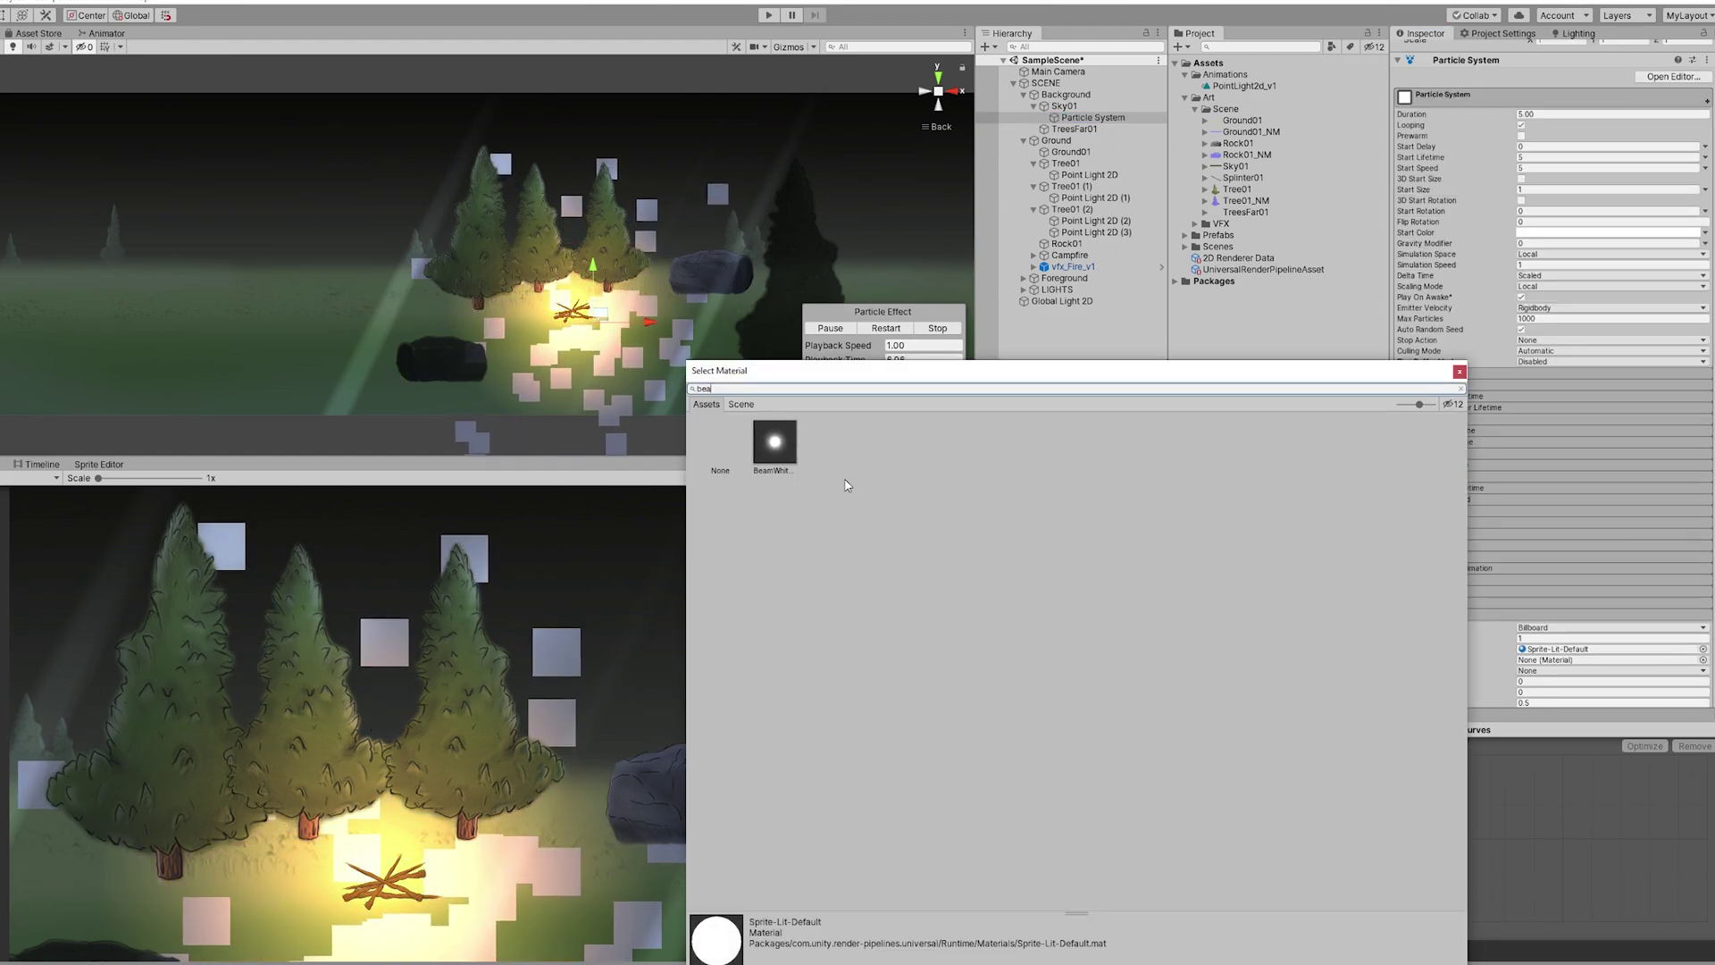
left_click(789, 441)
double_click(788, 441)
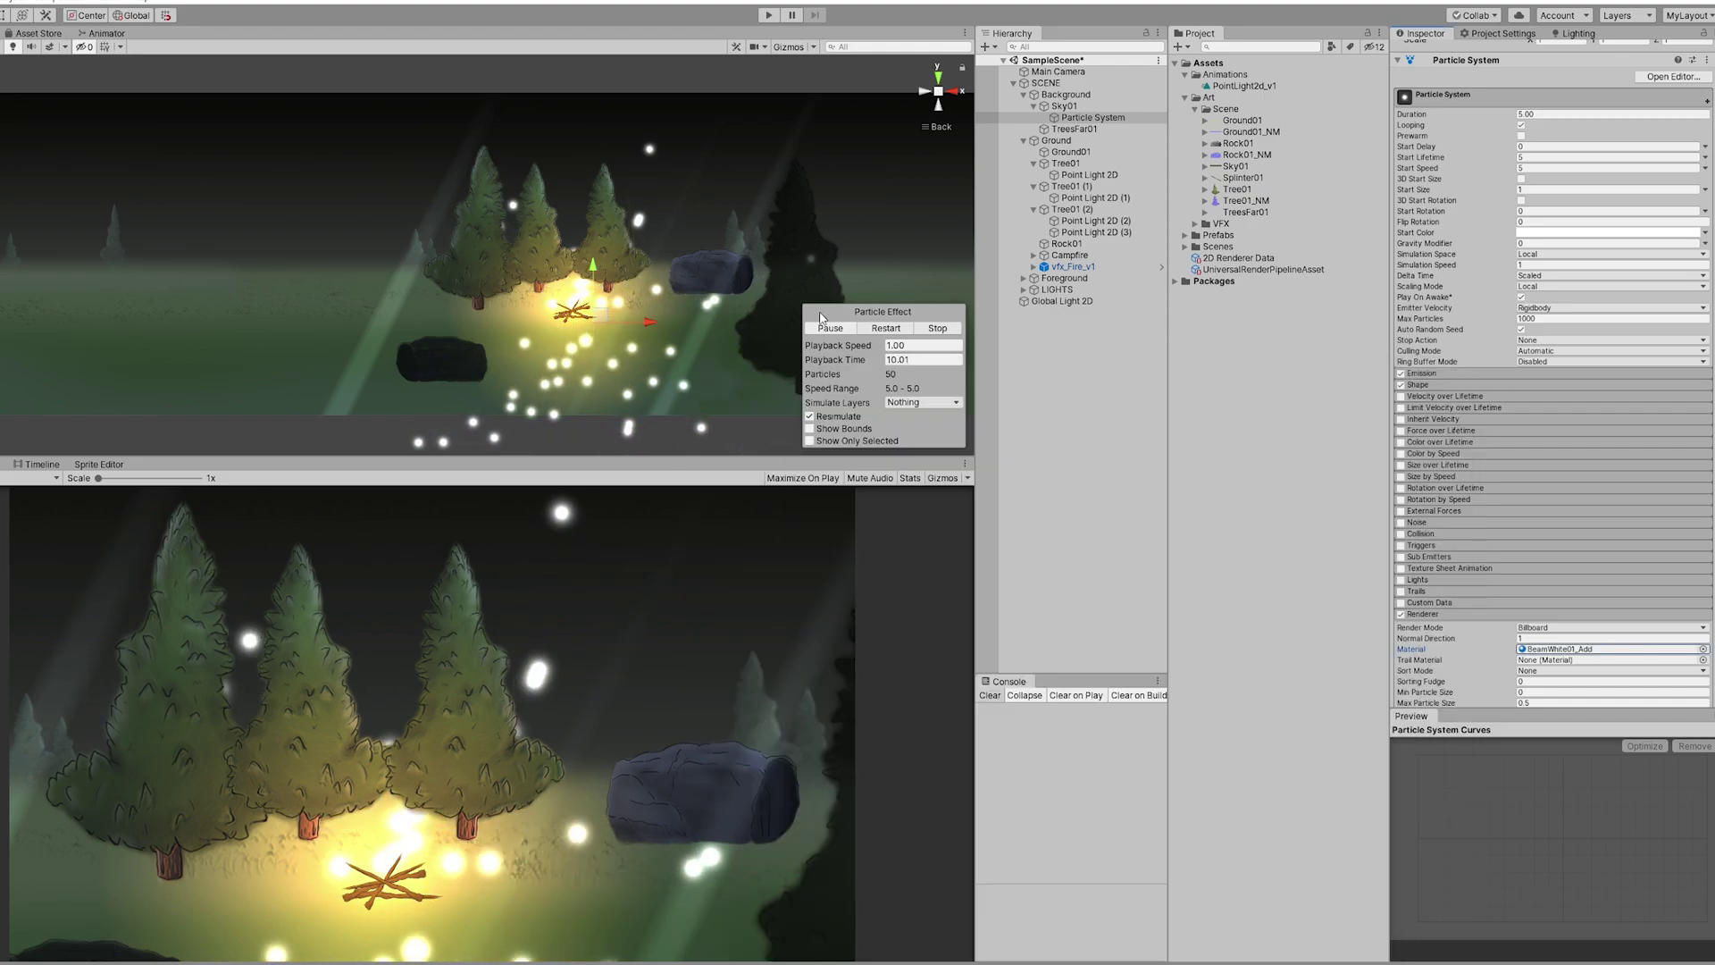
left_click(1420, 385)
left_click(1561, 398)
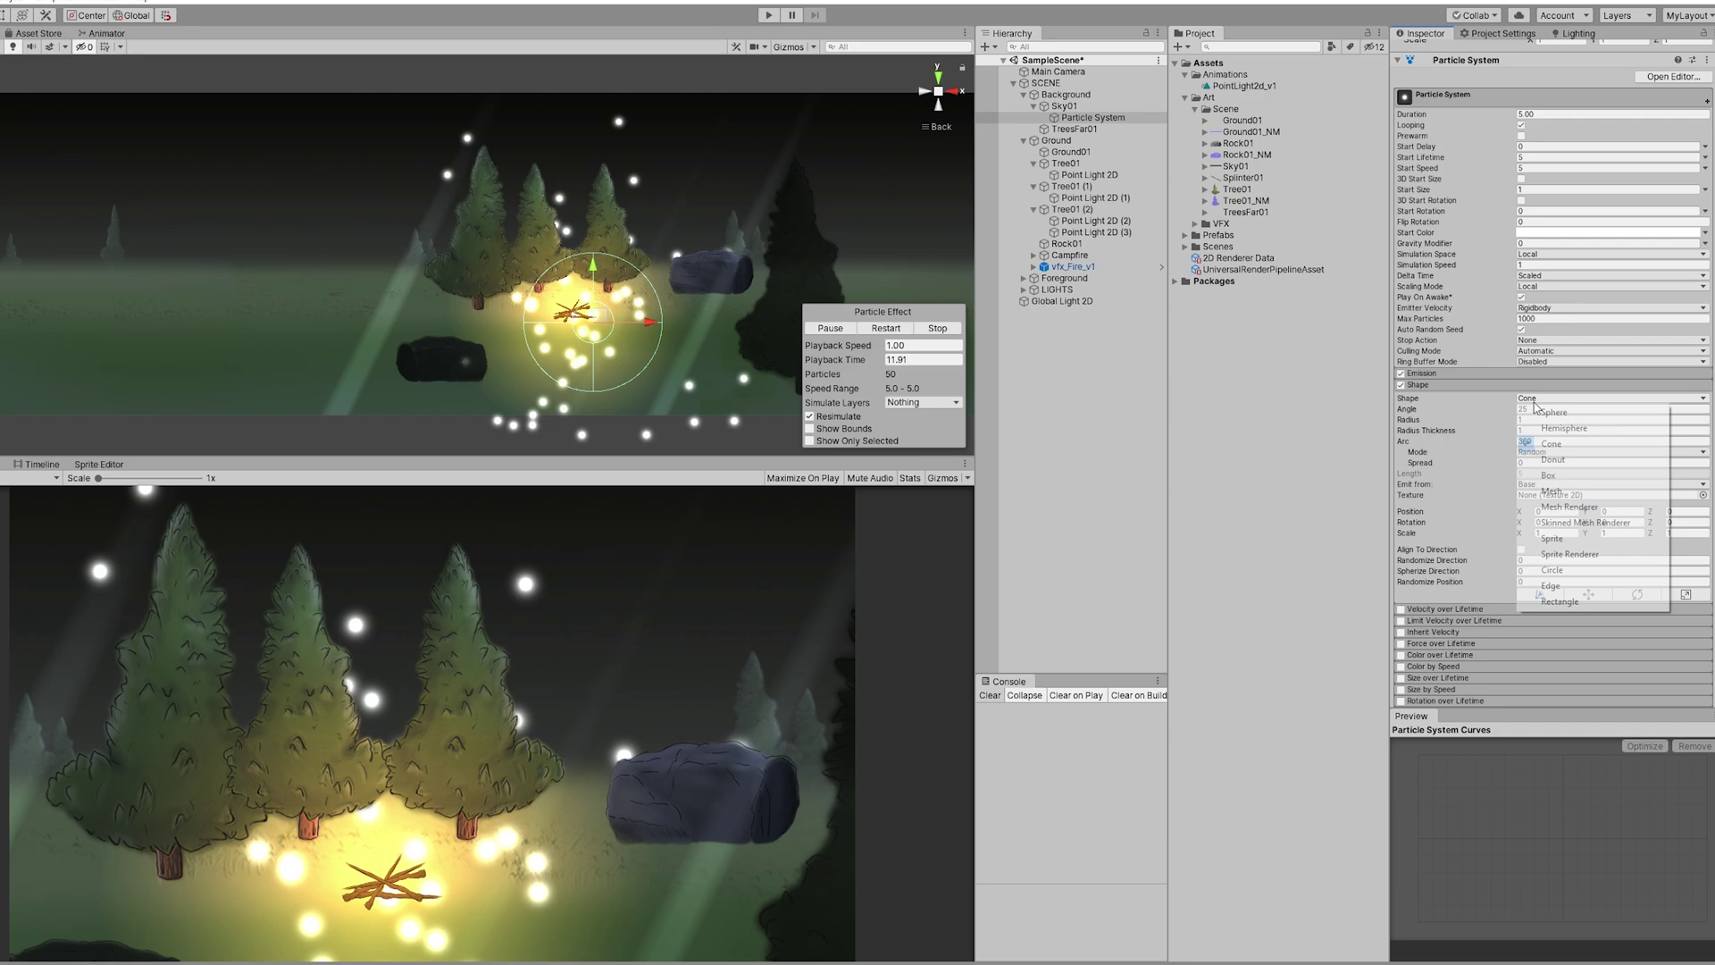
Set the emitter shape to Box, raise it into the sky and stretch it across the scene.
left_click(1565, 476)
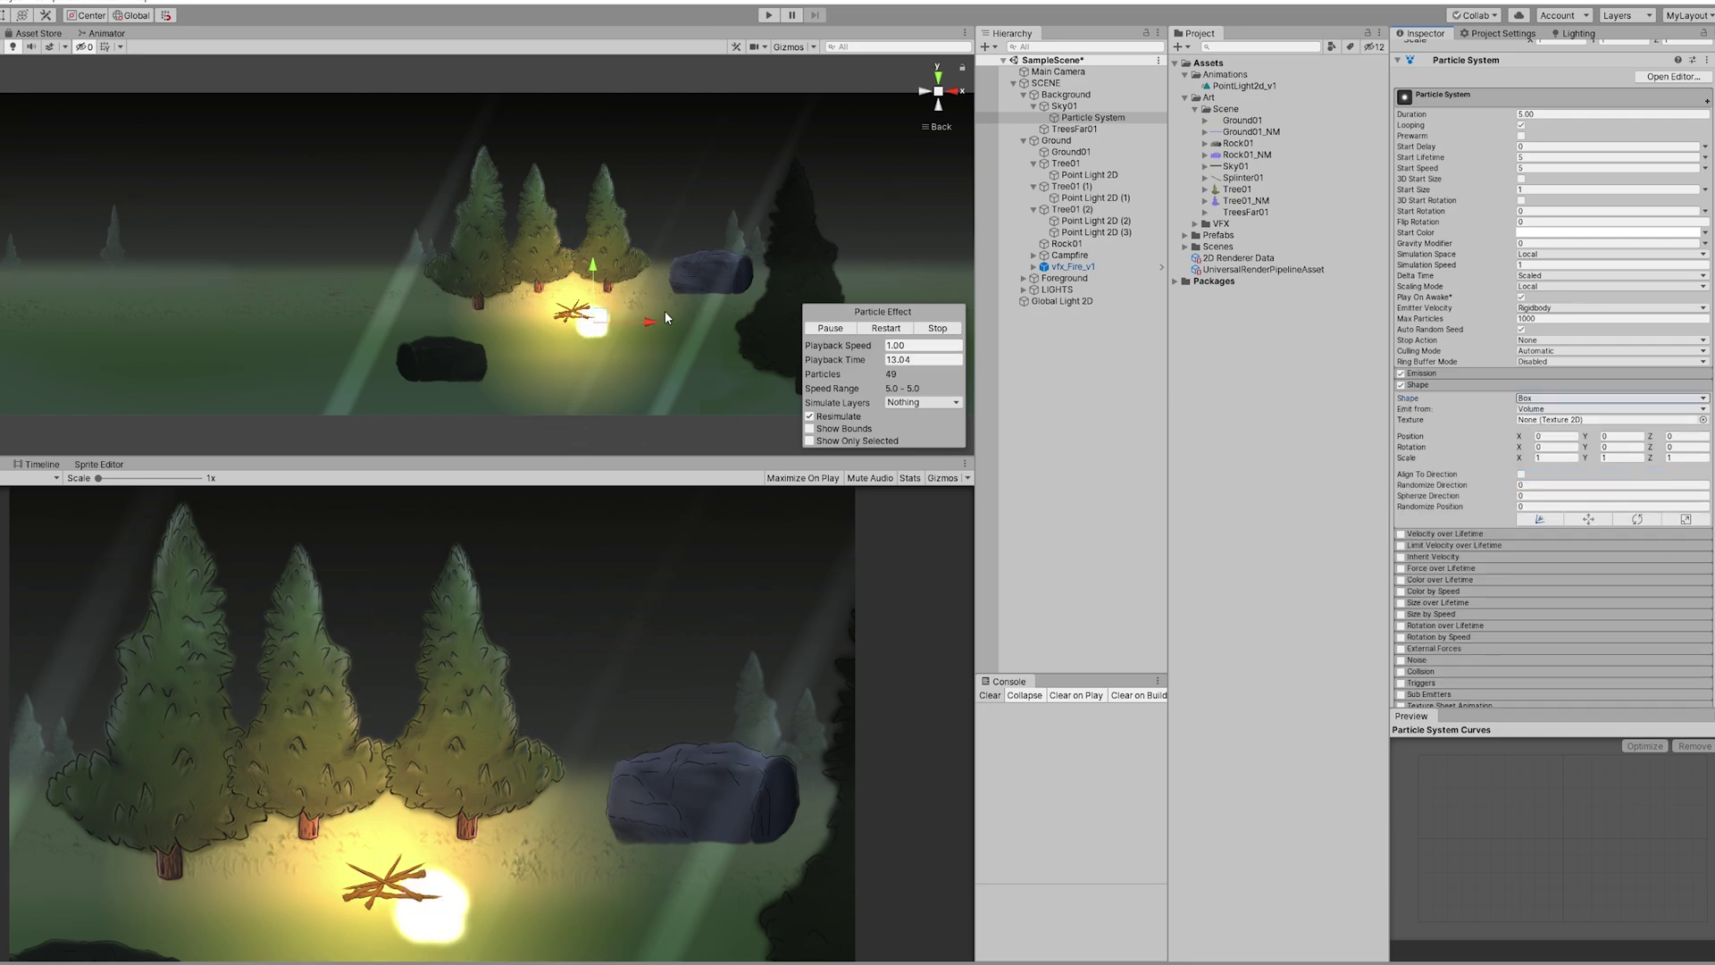
left_click_drag(594, 268, 600, 101)
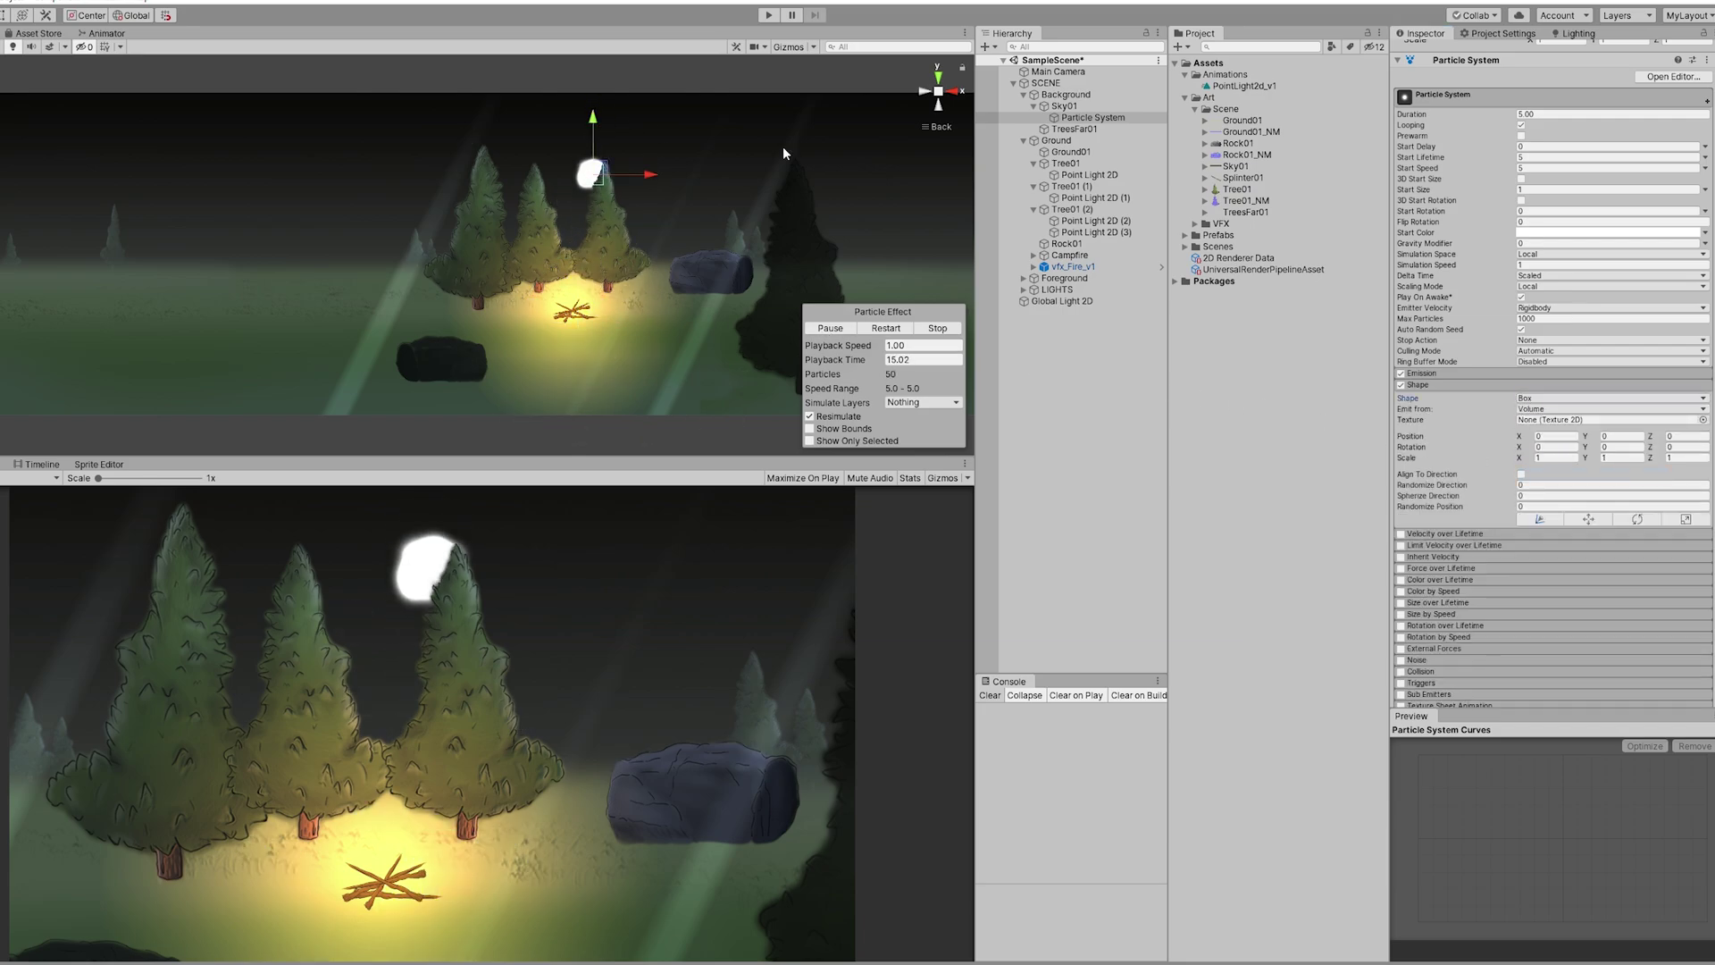
left_click_drag(1531, 459, 516, 438)
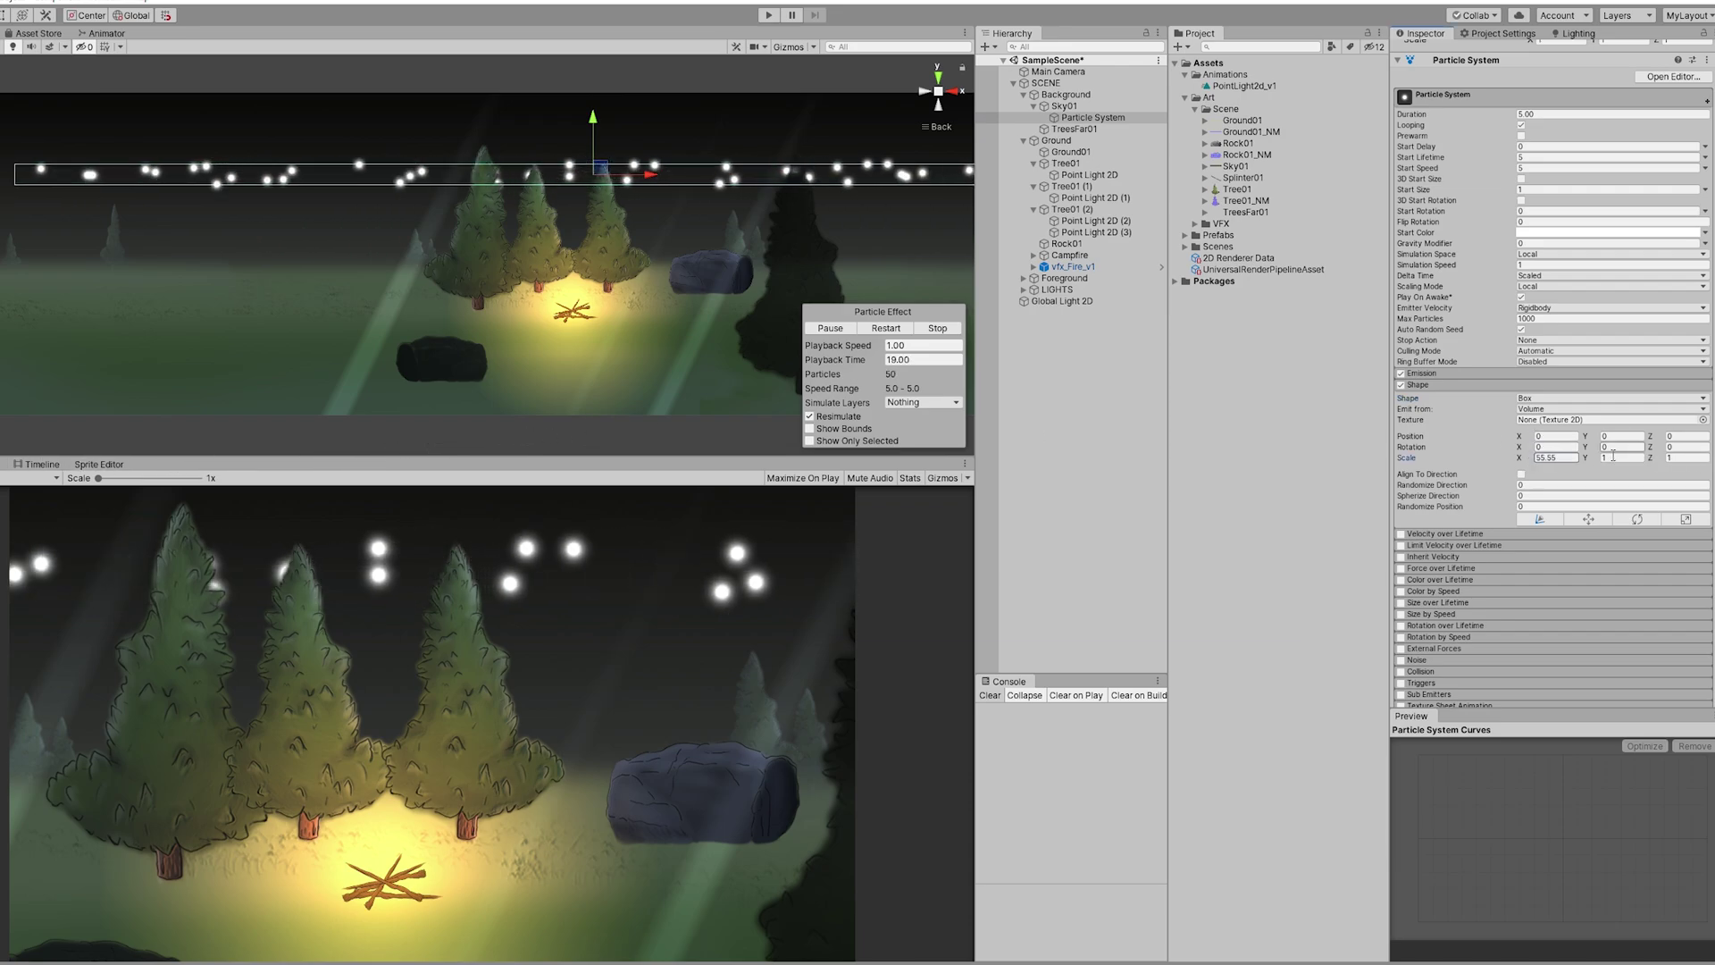
left_click_drag(1586, 457, 1710, 463)
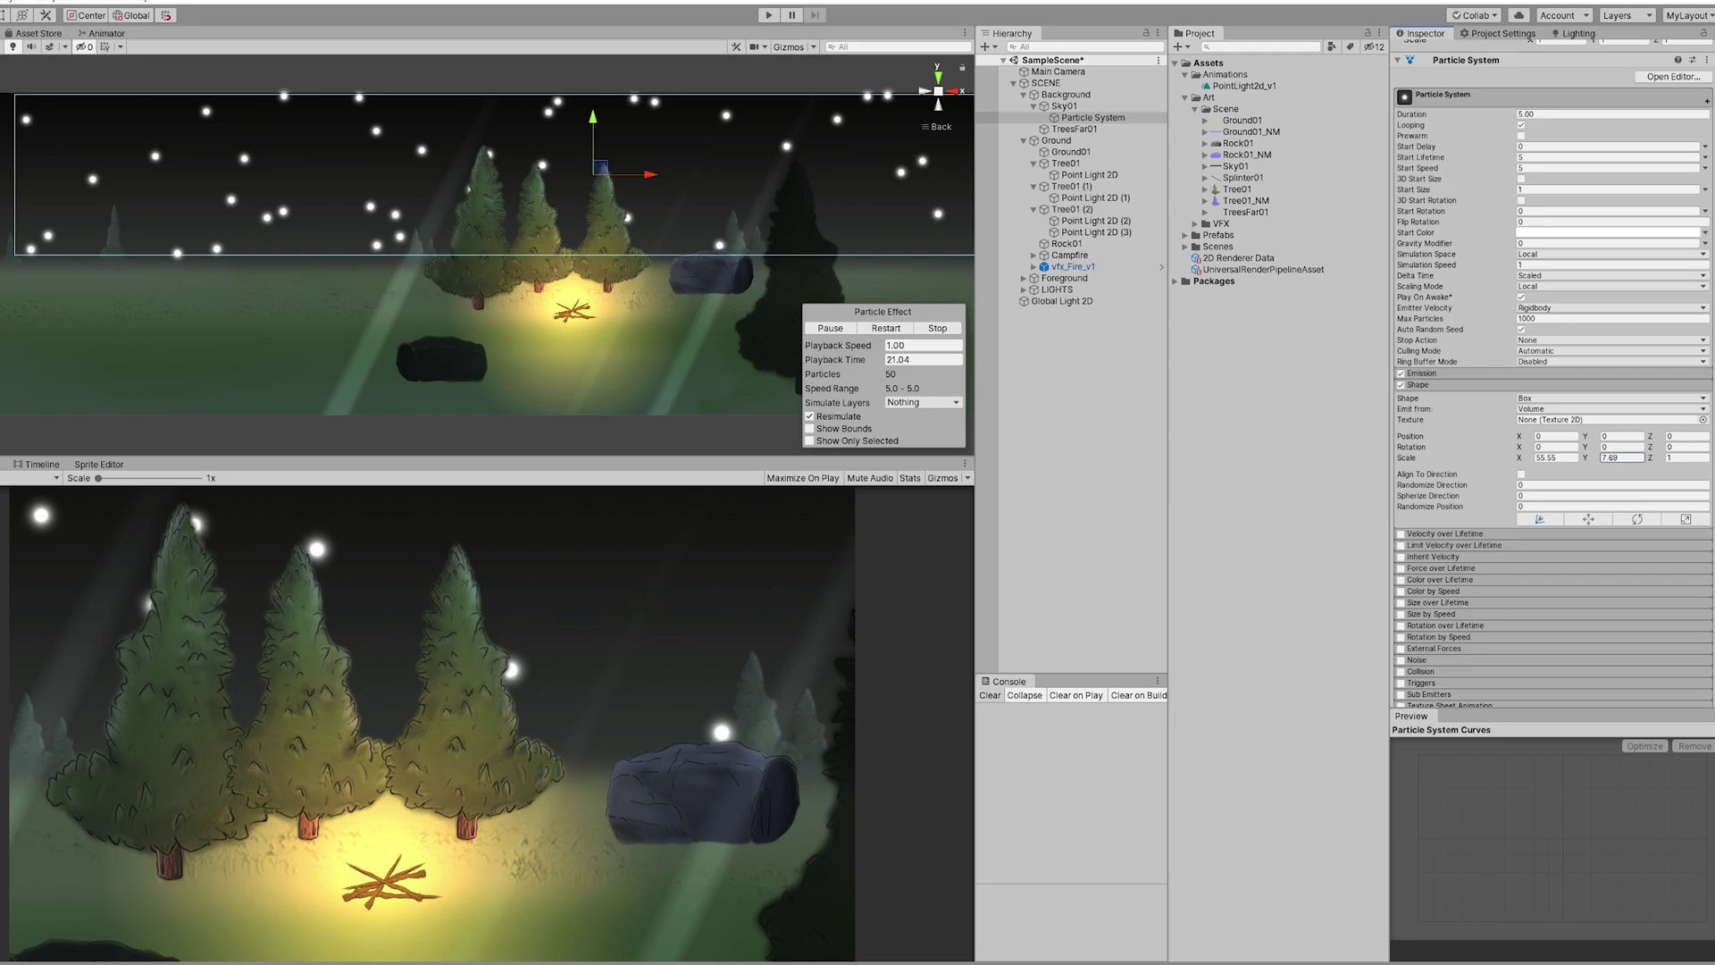
Give particles a random Start Size between 0.05 and 0.2.
left_click(1704, 189)
left_click(1572, 221)
left_click(1548, 190)
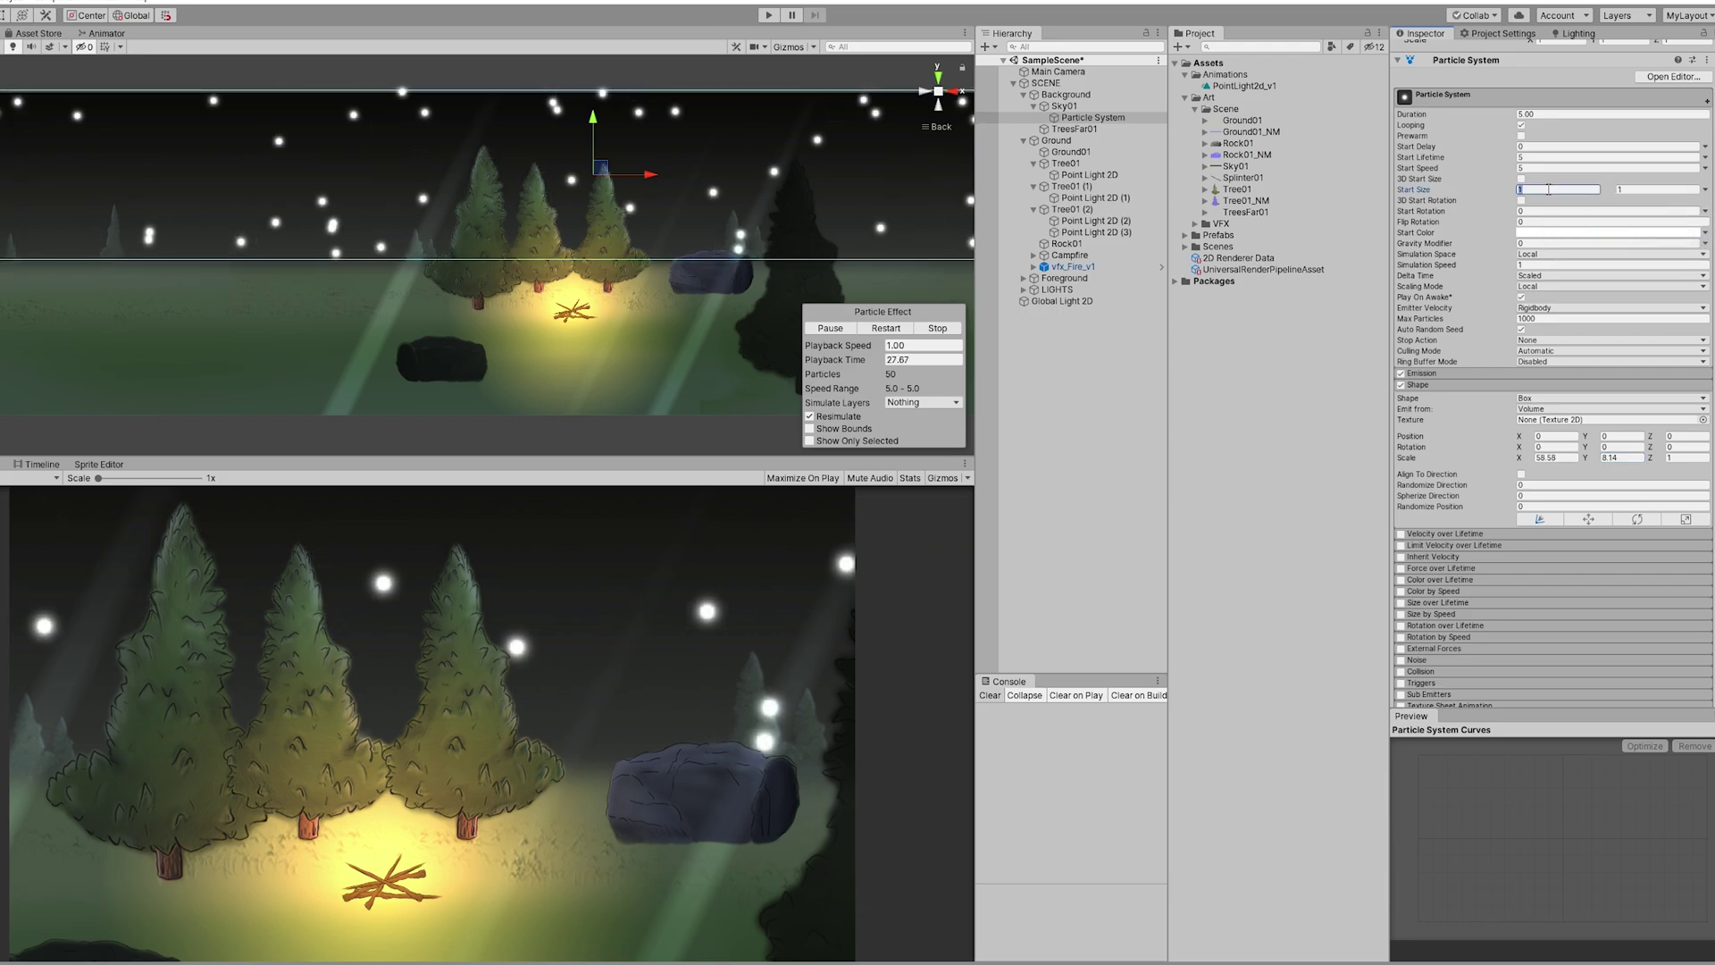
type("0.05")
left_click(1651, 190)
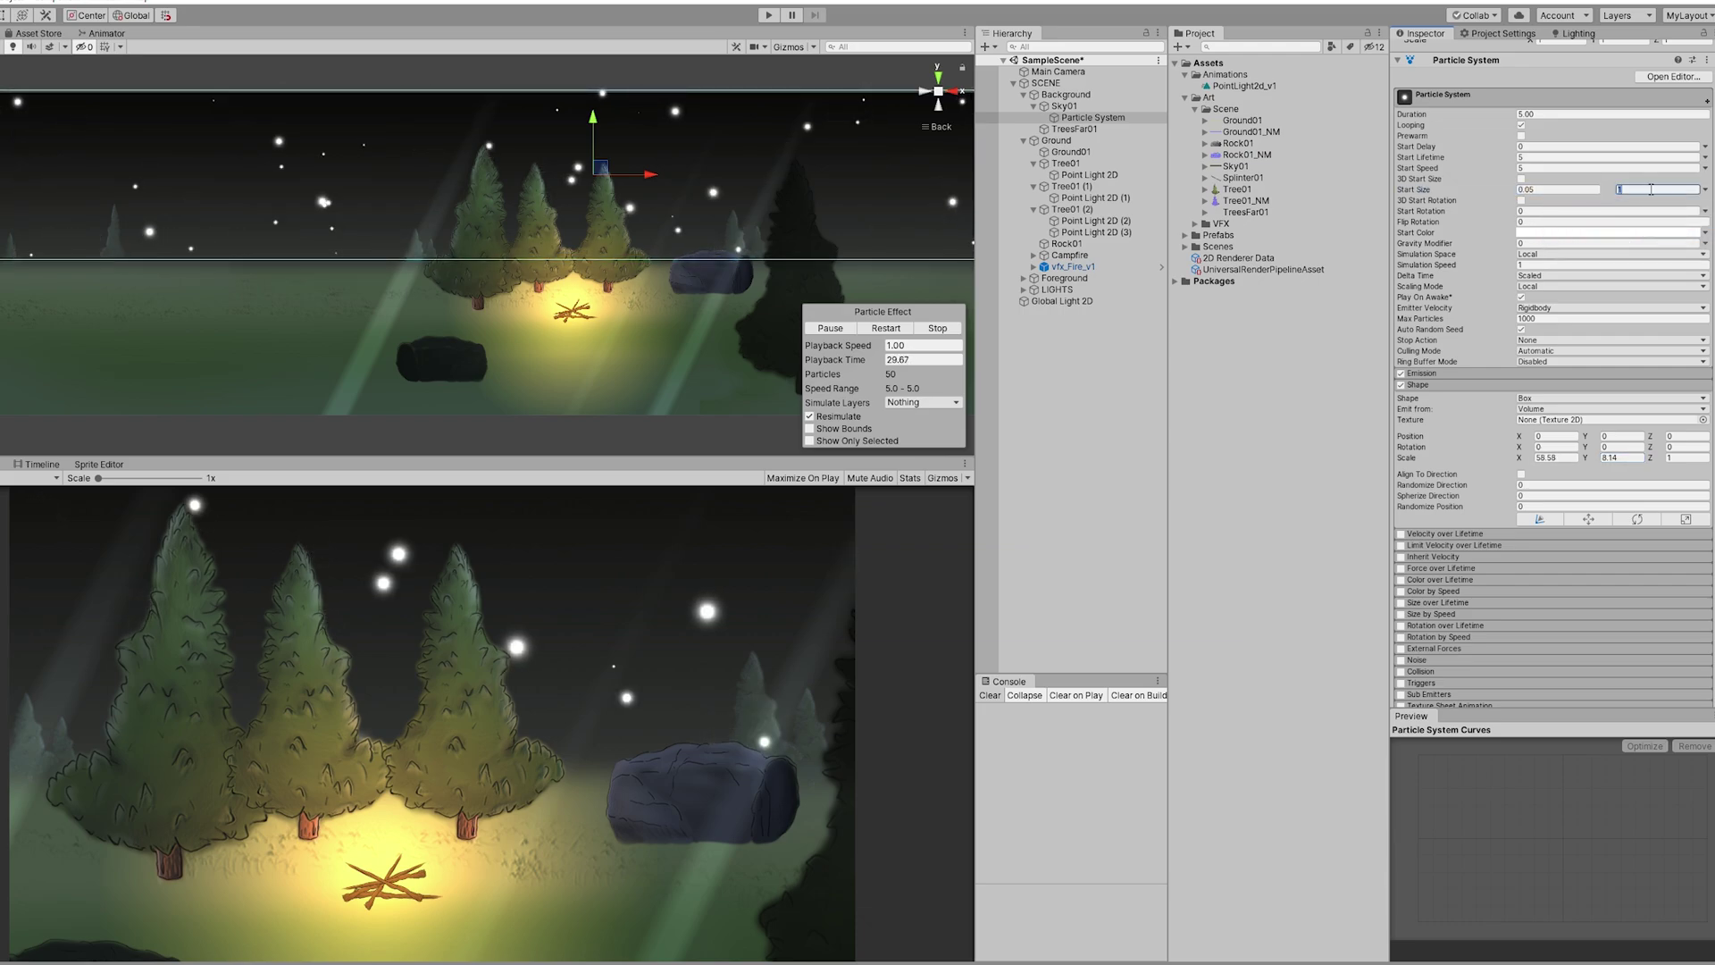
type("2")
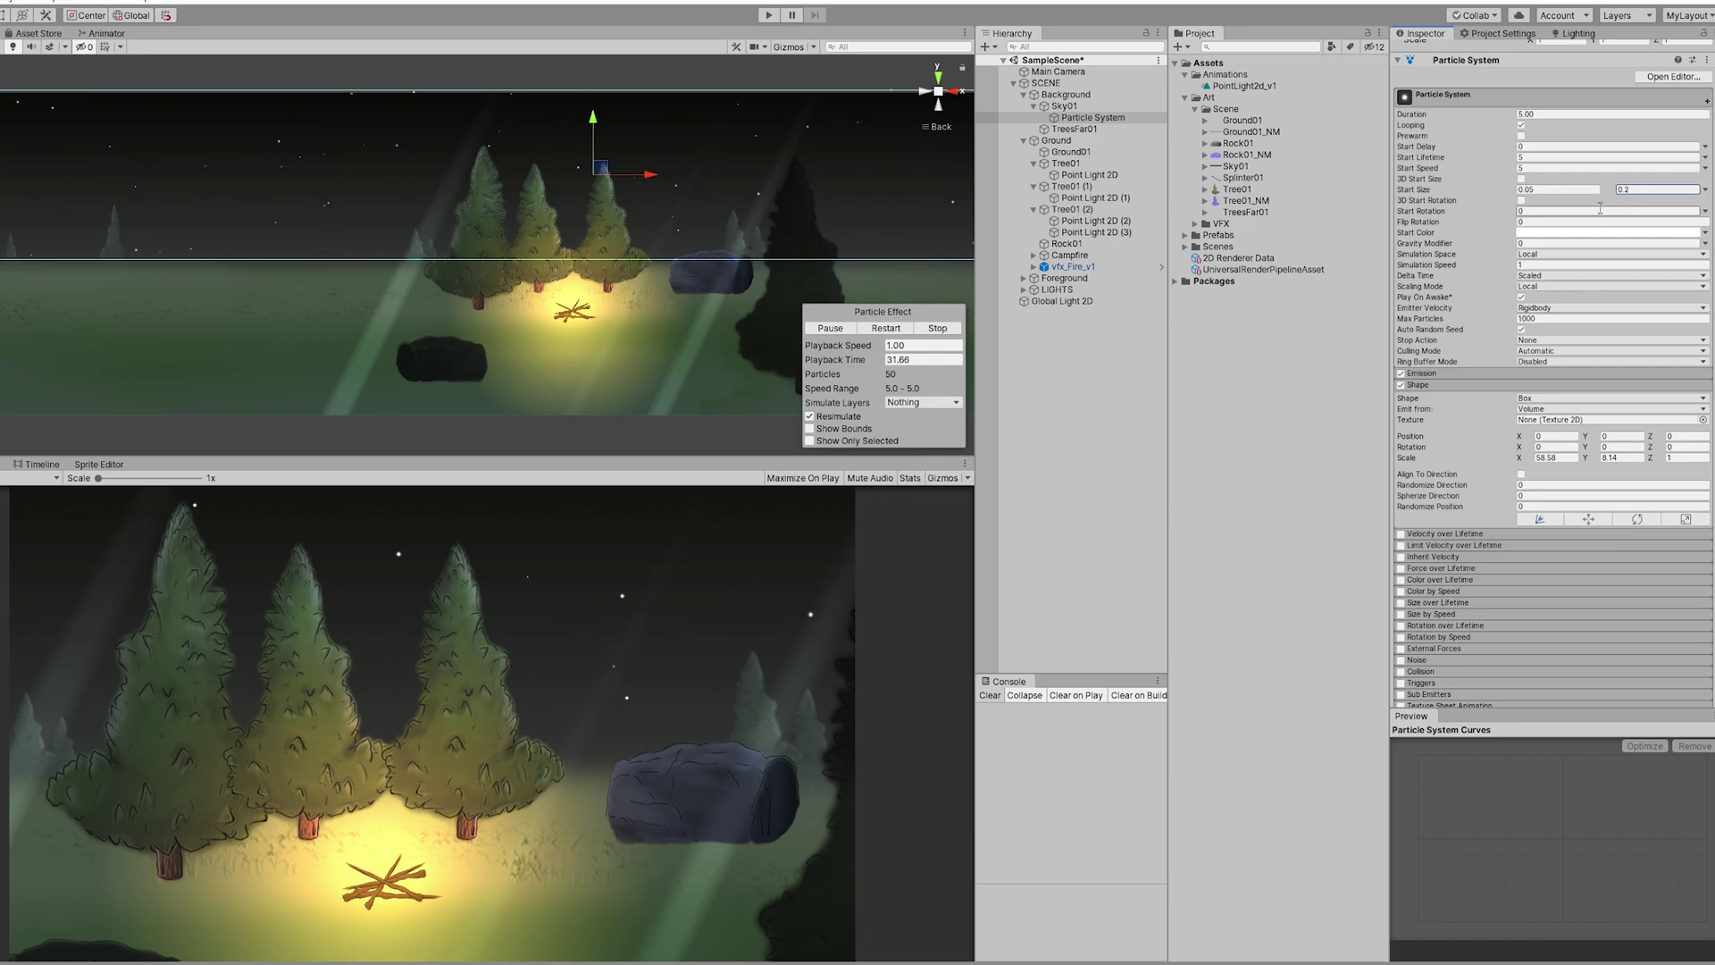
Change the Start Color mode and review the start colour, then collapse Shape.
left_click(1704, 233)
left_click(1576, 275)
left_click(1604, 237)
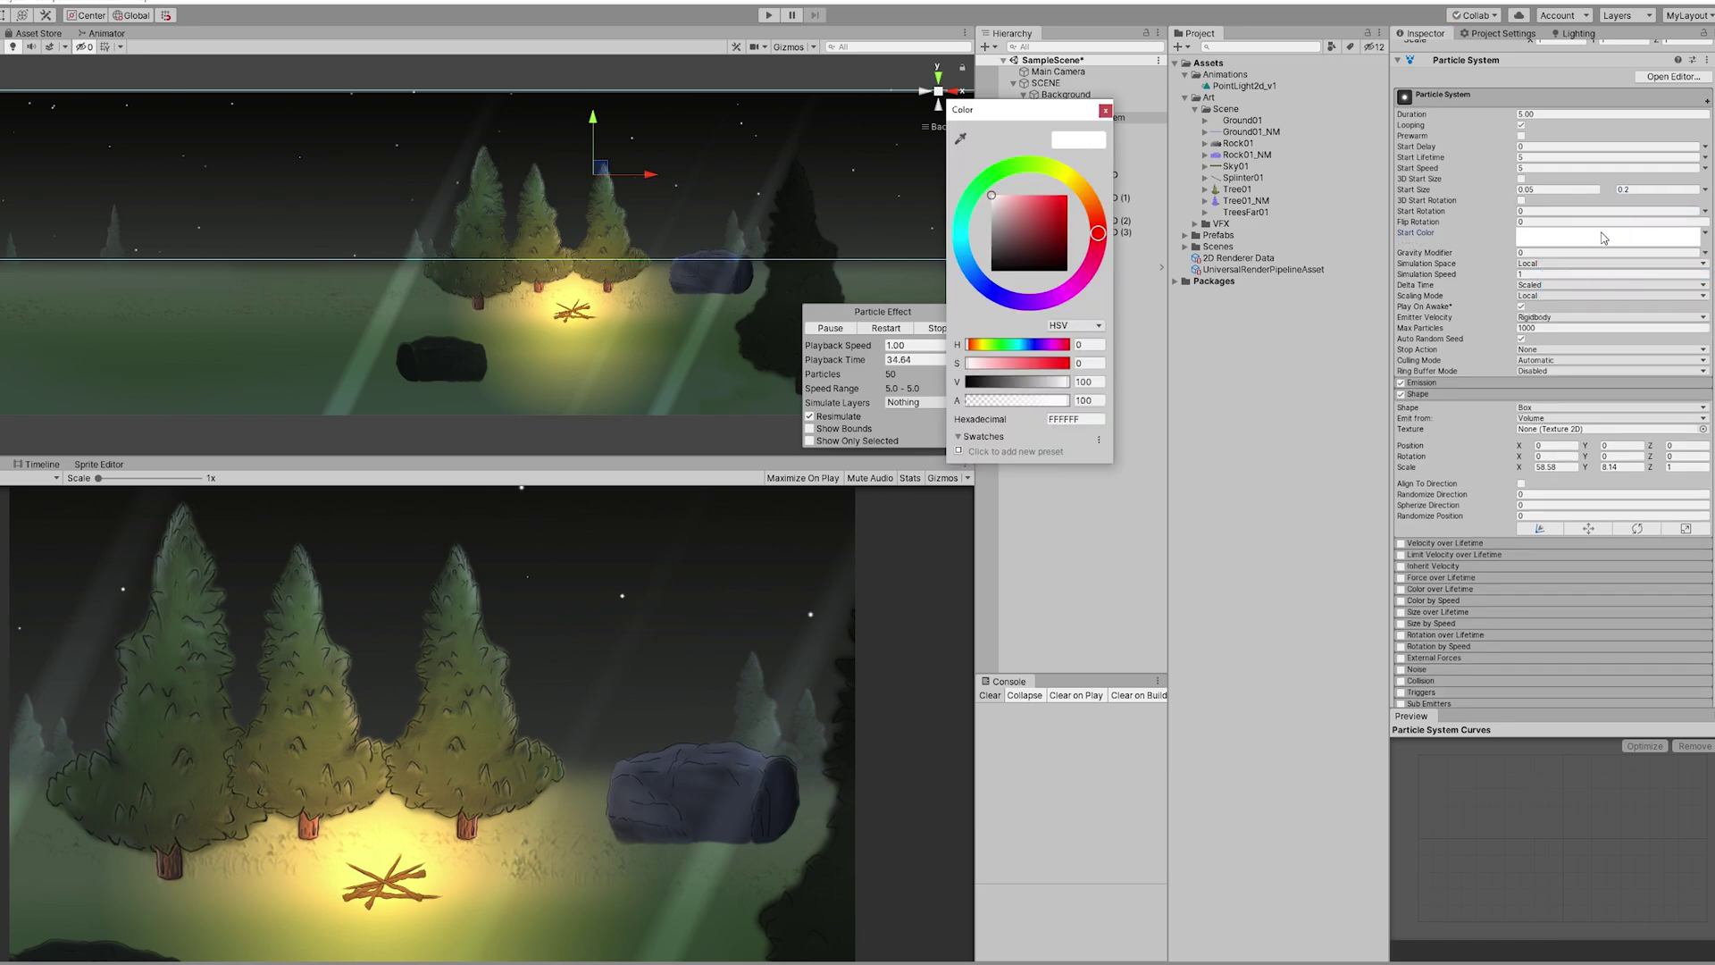
left_click(1430, 393)
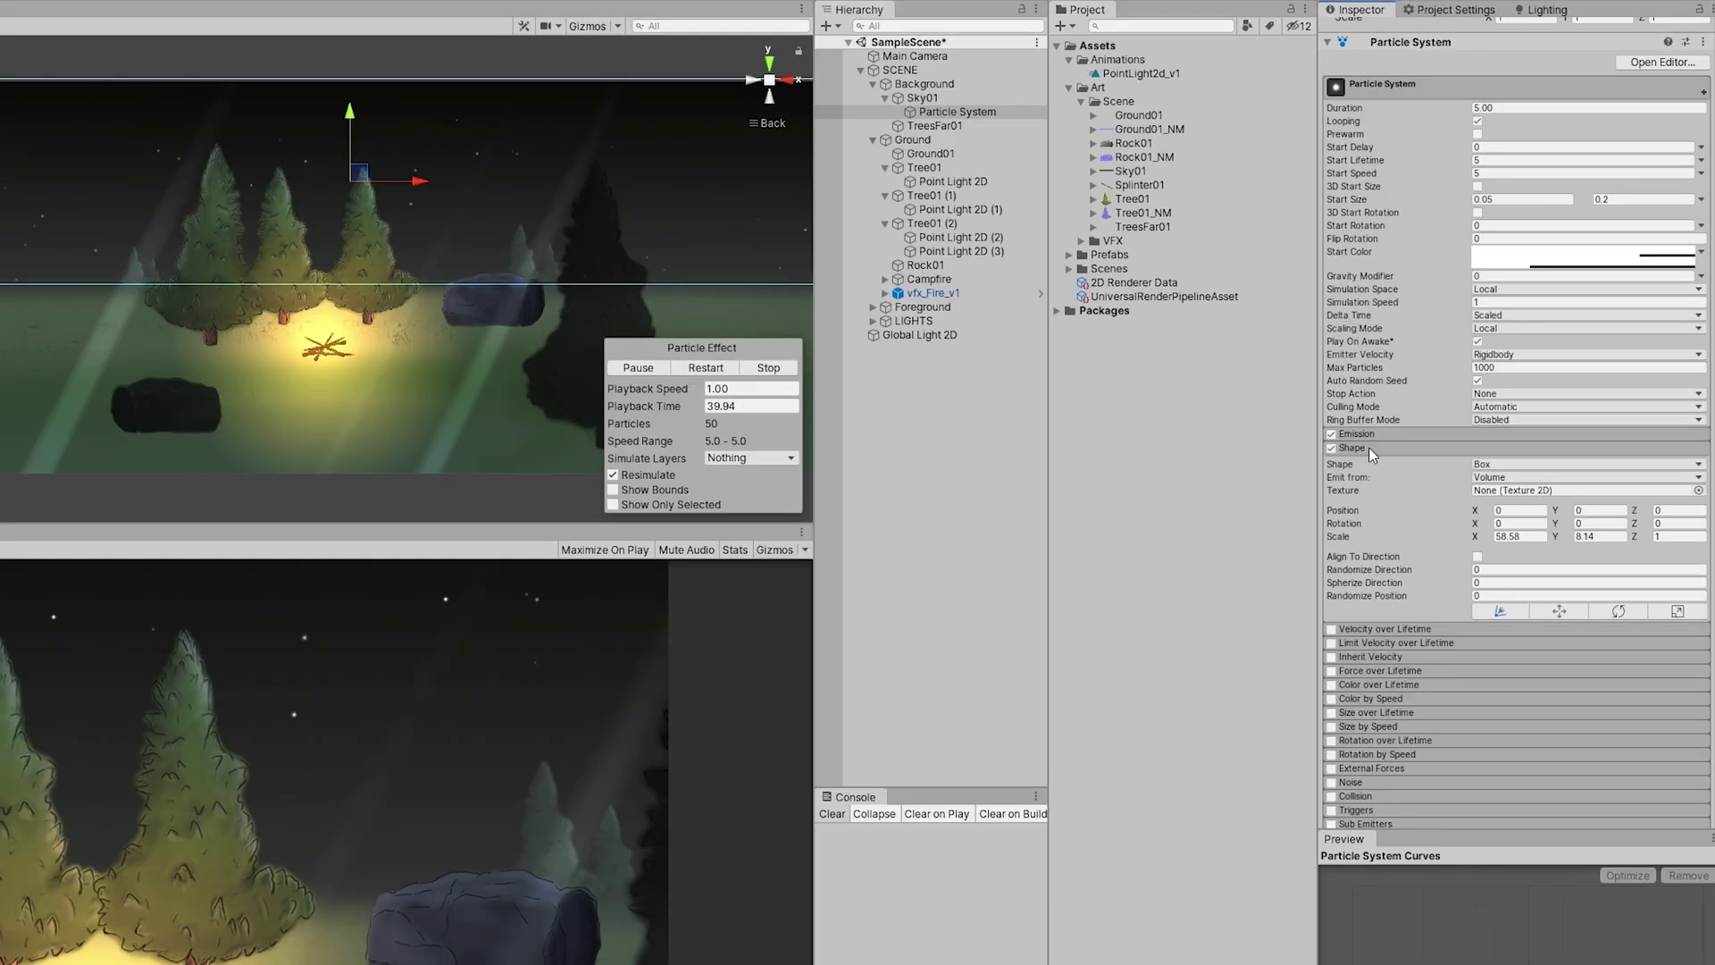
left_click(1368, 447)
Randomise Start Lifetime between 5 and 10 seconds.
left_click(1701, 173)
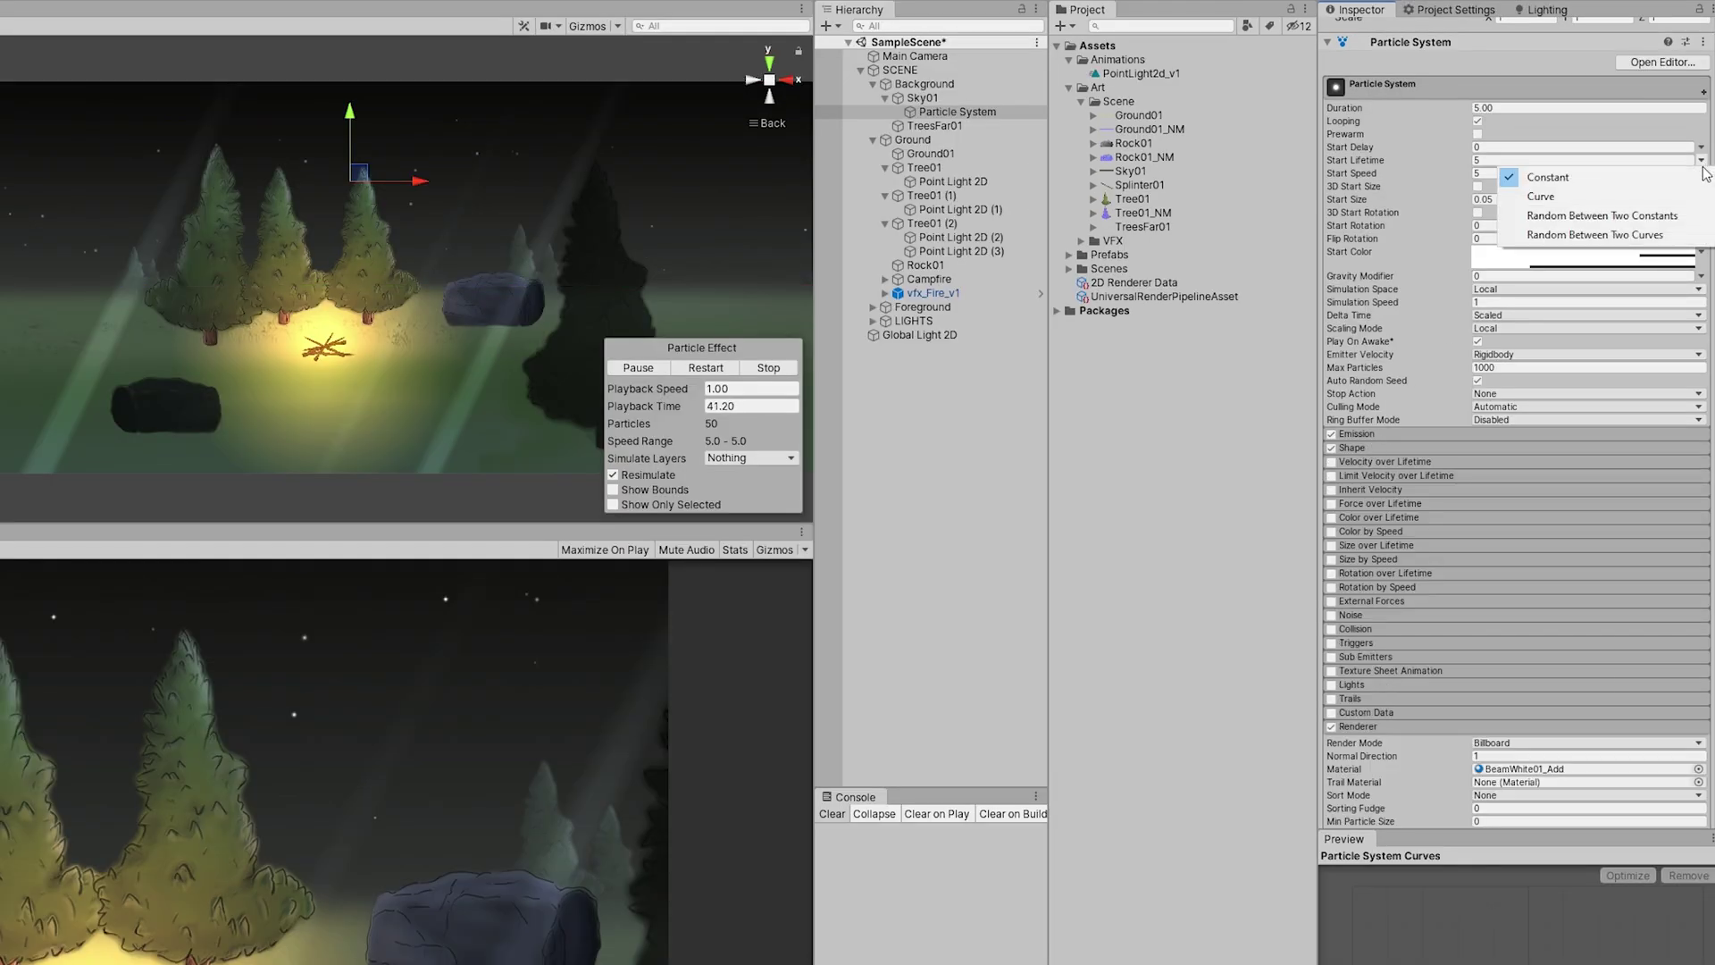
left_click(1674, 223)
left_click(1619, 160)
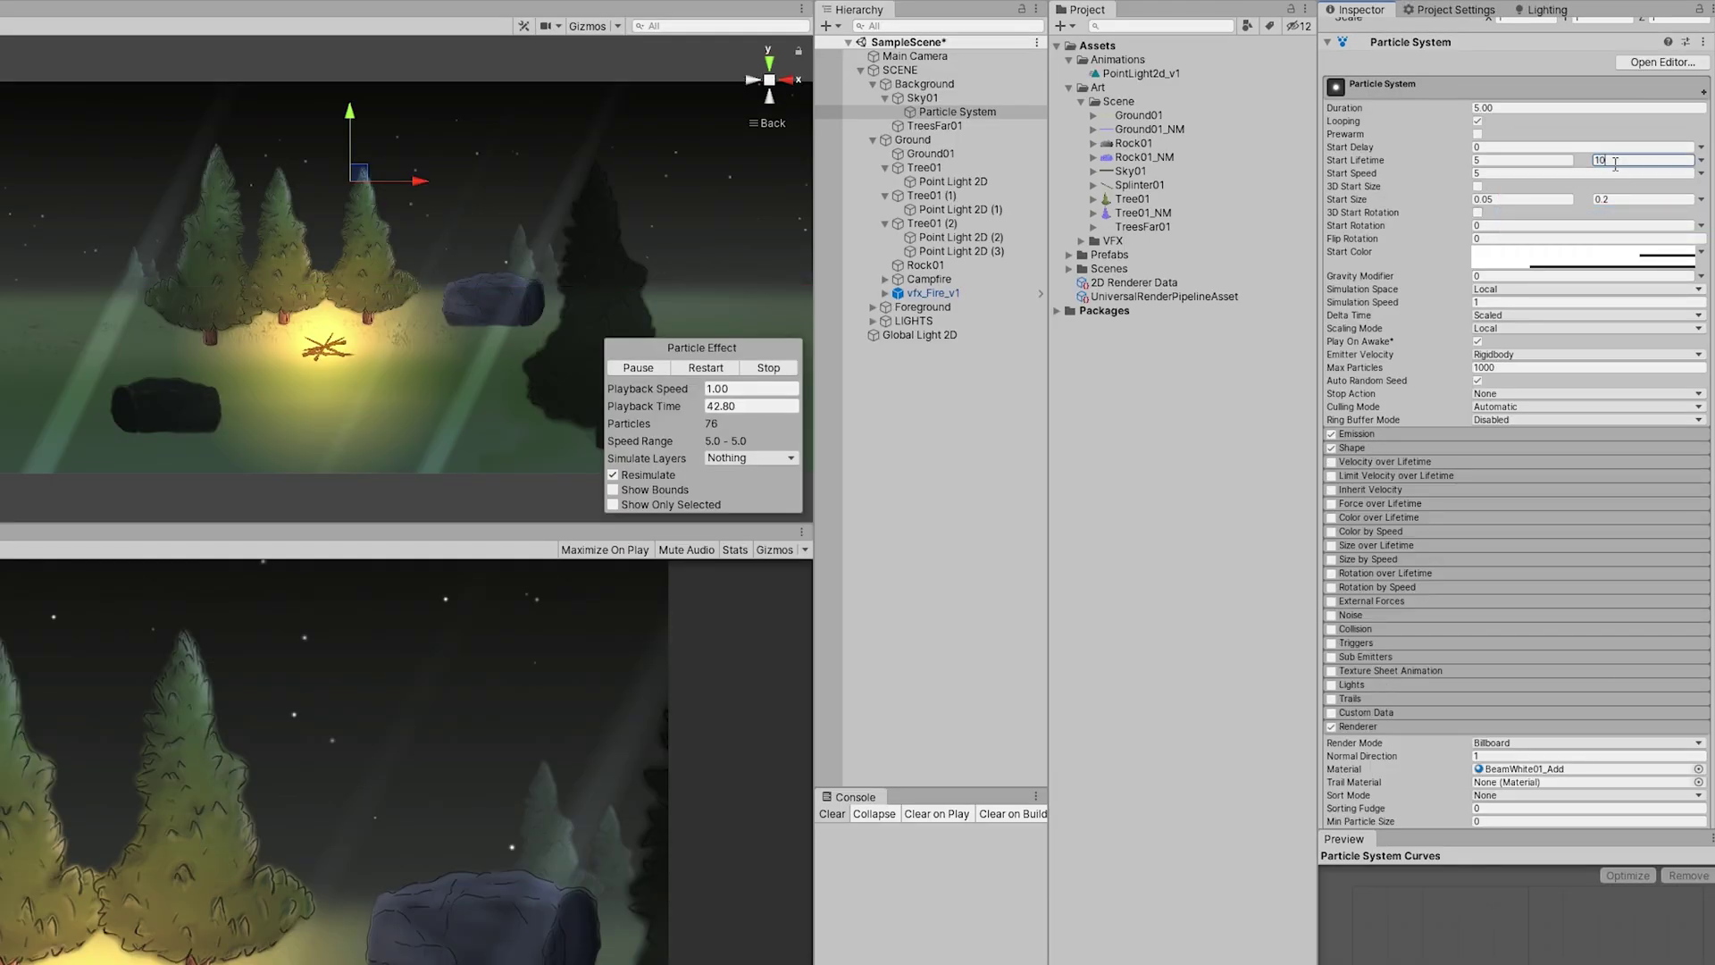
left_click(1496, 173)
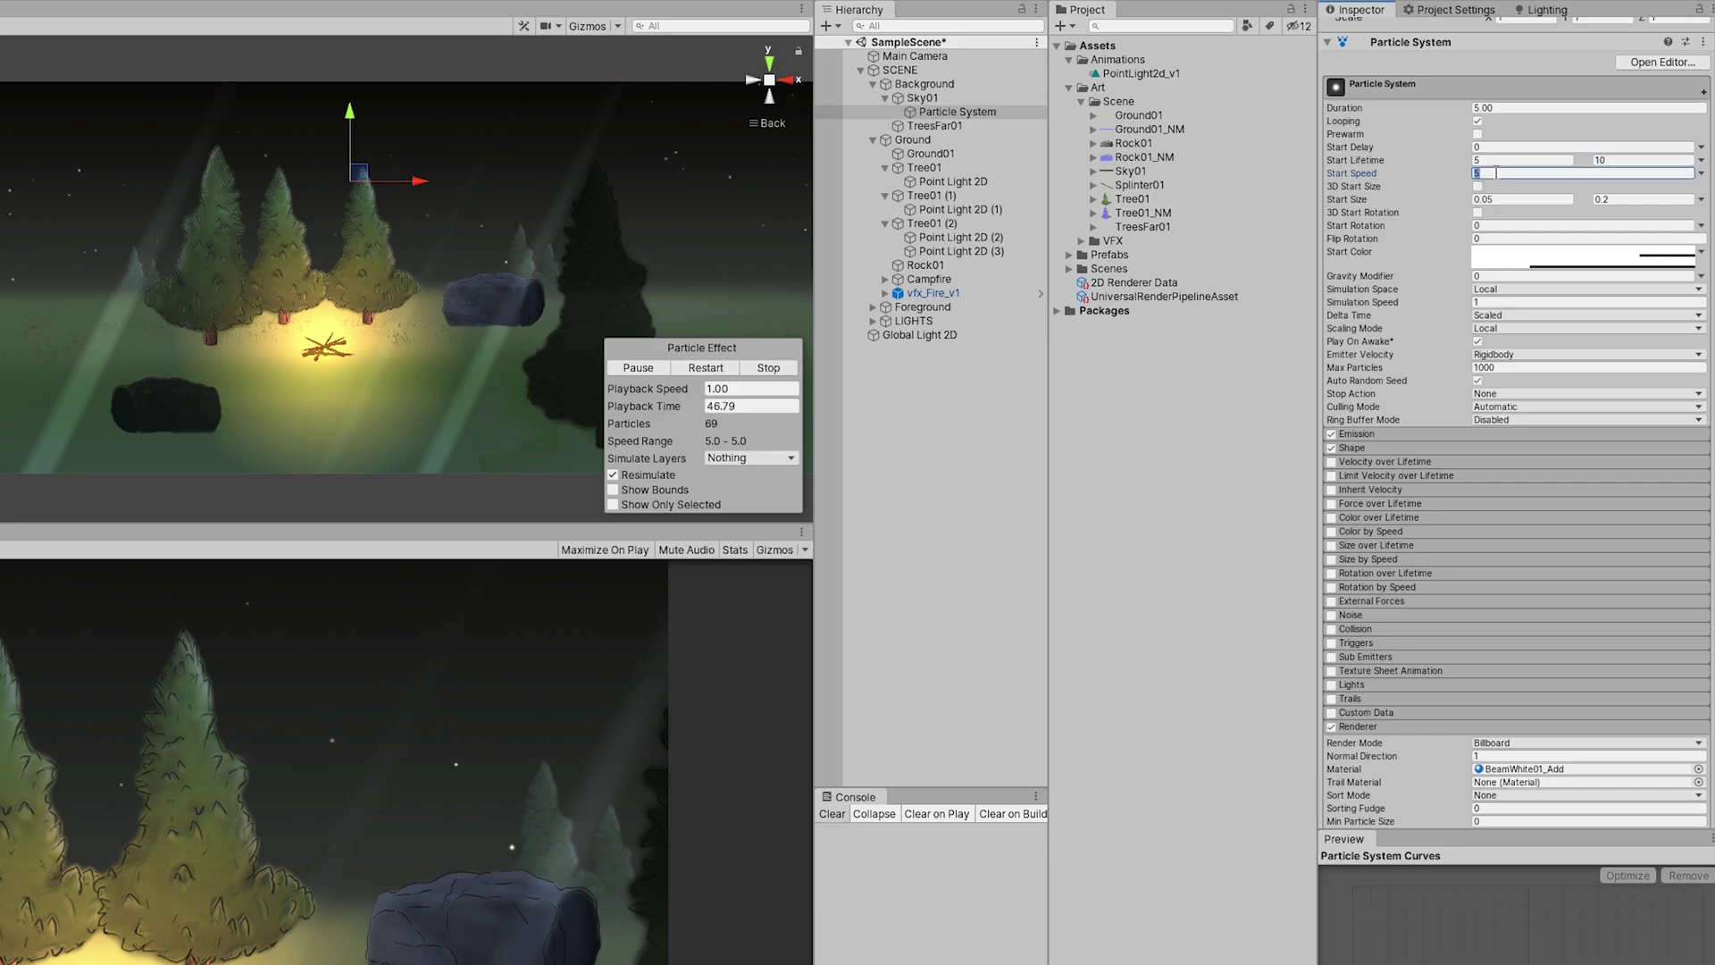
Enable Color over Lifetime with alpha fading from transparent at birth to opaque mid-life.
left_click(1331, 517)
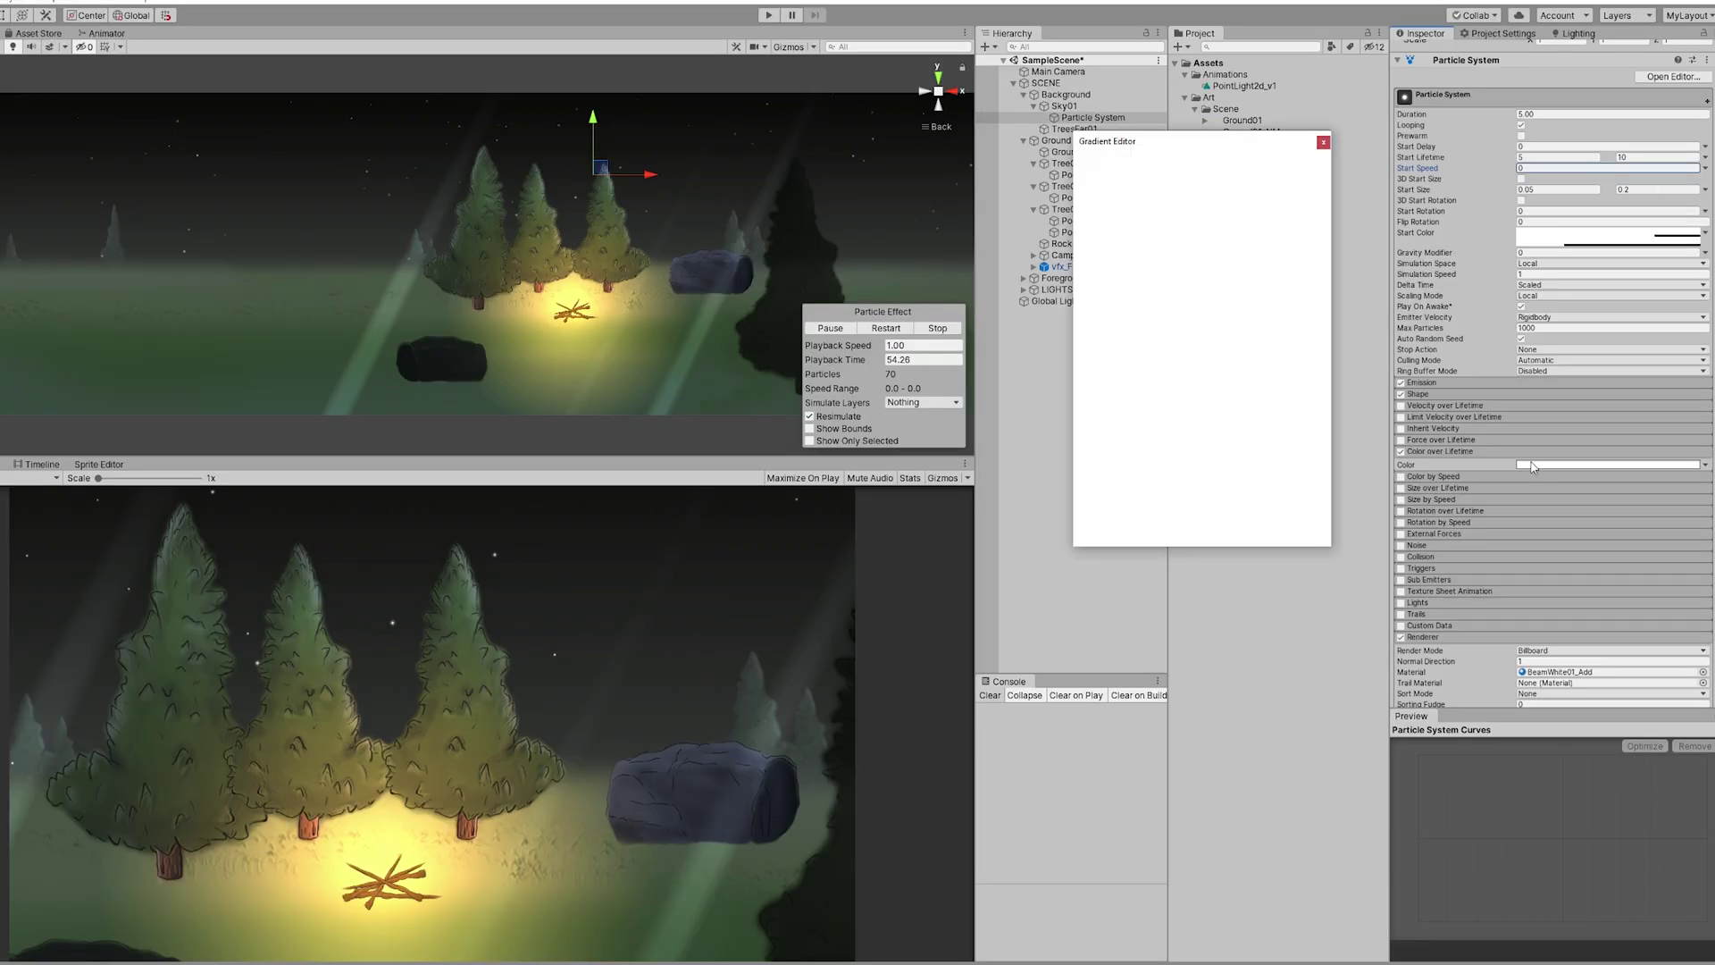
left_click(1584, 522)
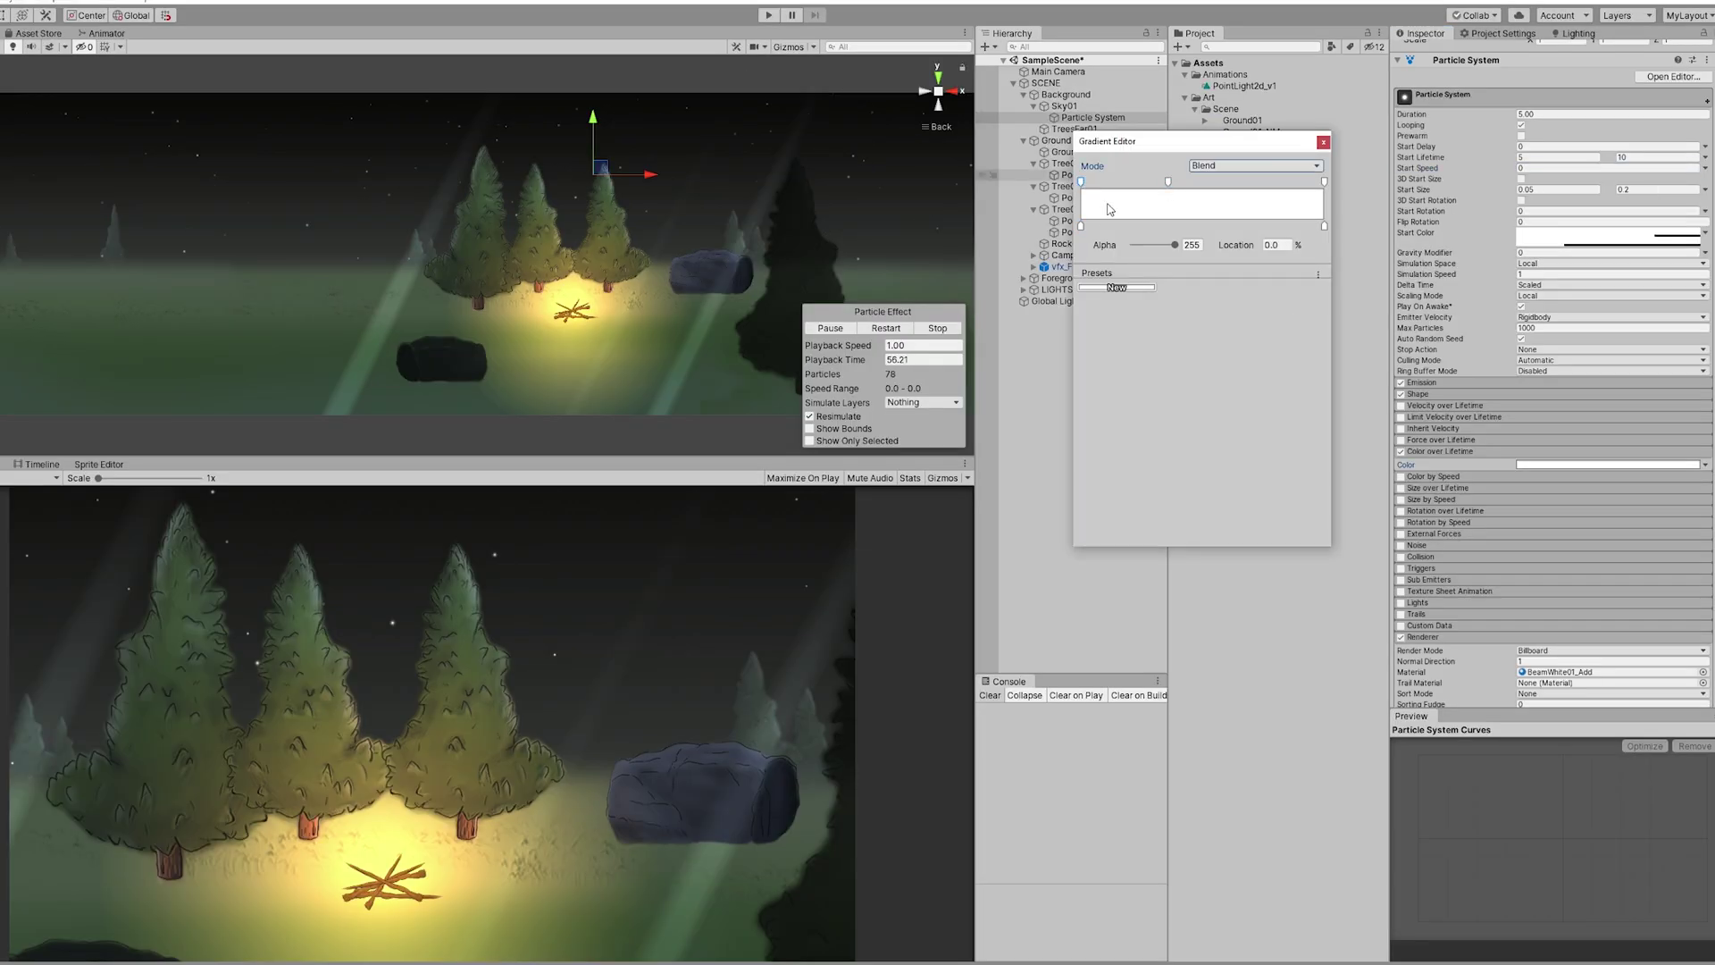
left_click_drag(1174, 243, 1074, 256)
left_click(1203, 181)
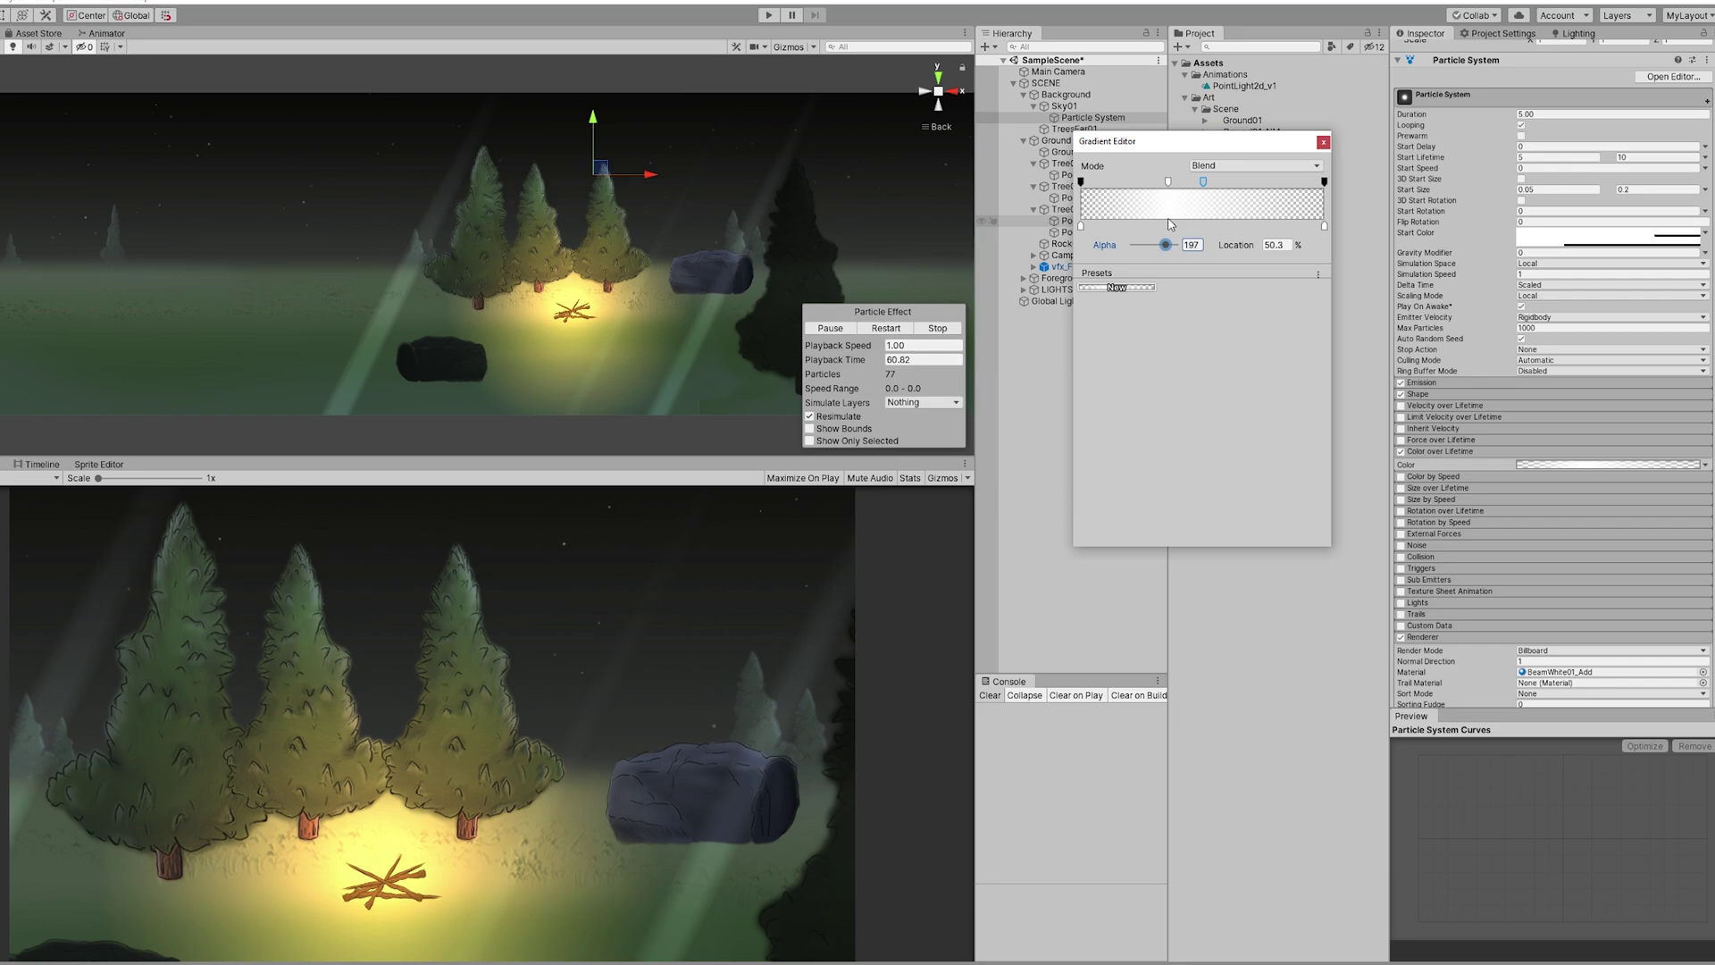
left_click_drag(1163, 246, 1181, 245)
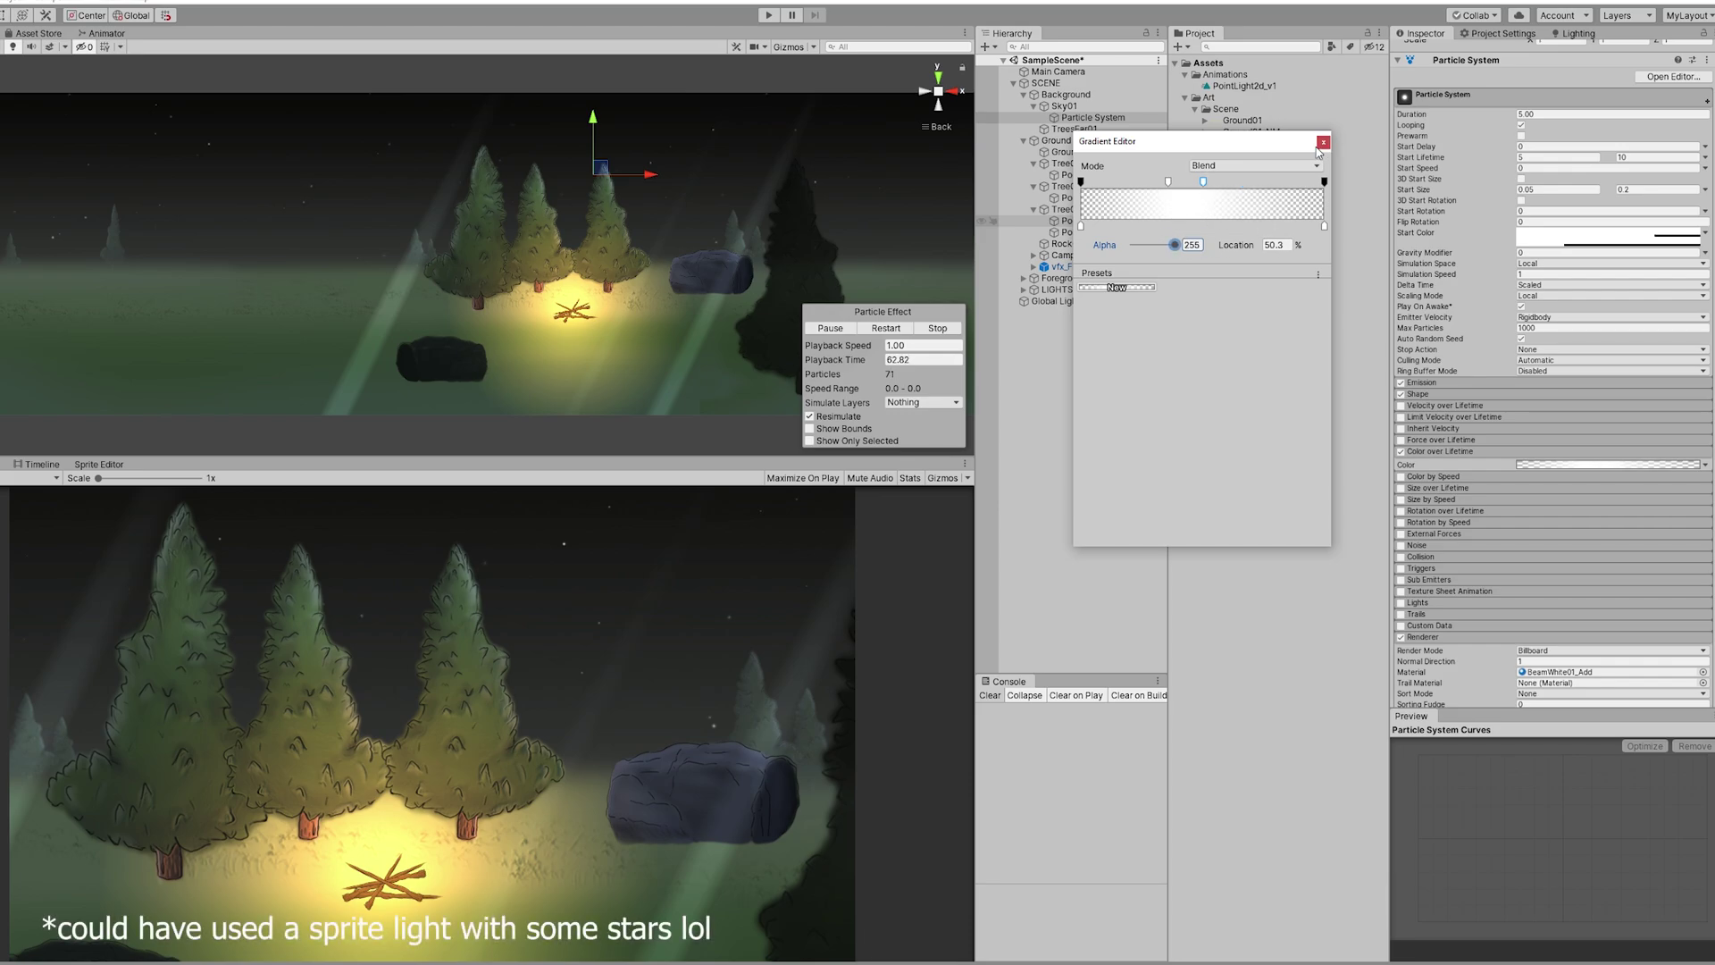
left_click(1322, 143)
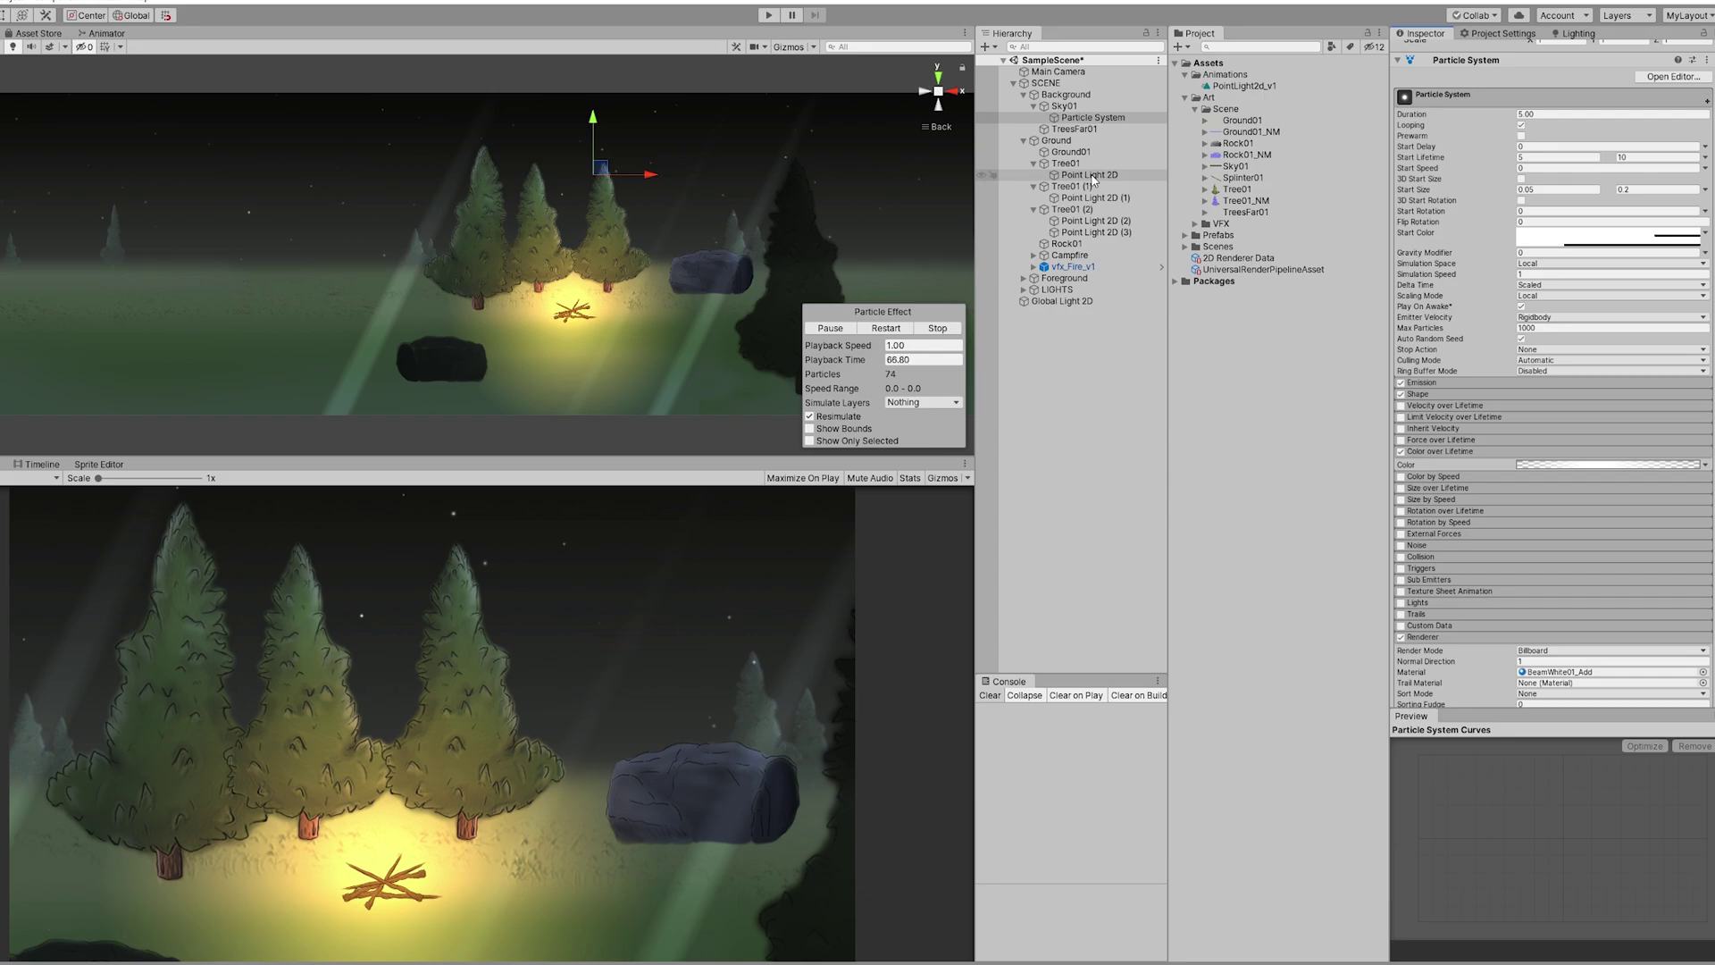
Create a Global Volume with a new profile.
right_click(1056, 168)
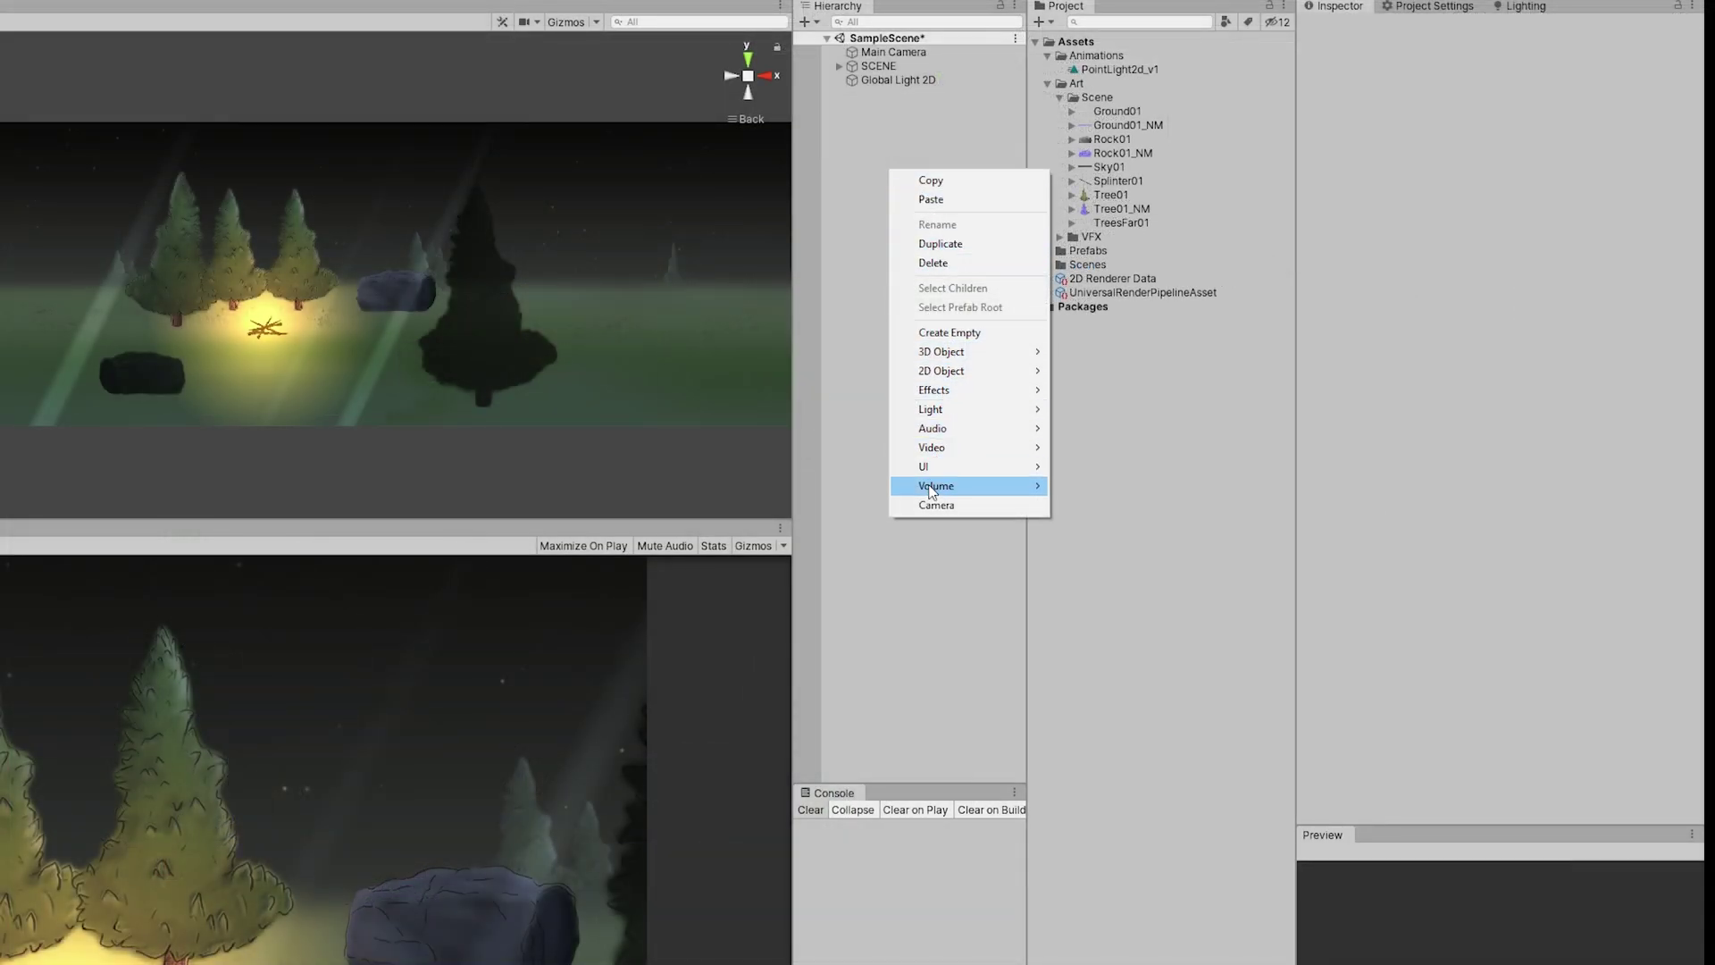
mouse_move(931, 494)
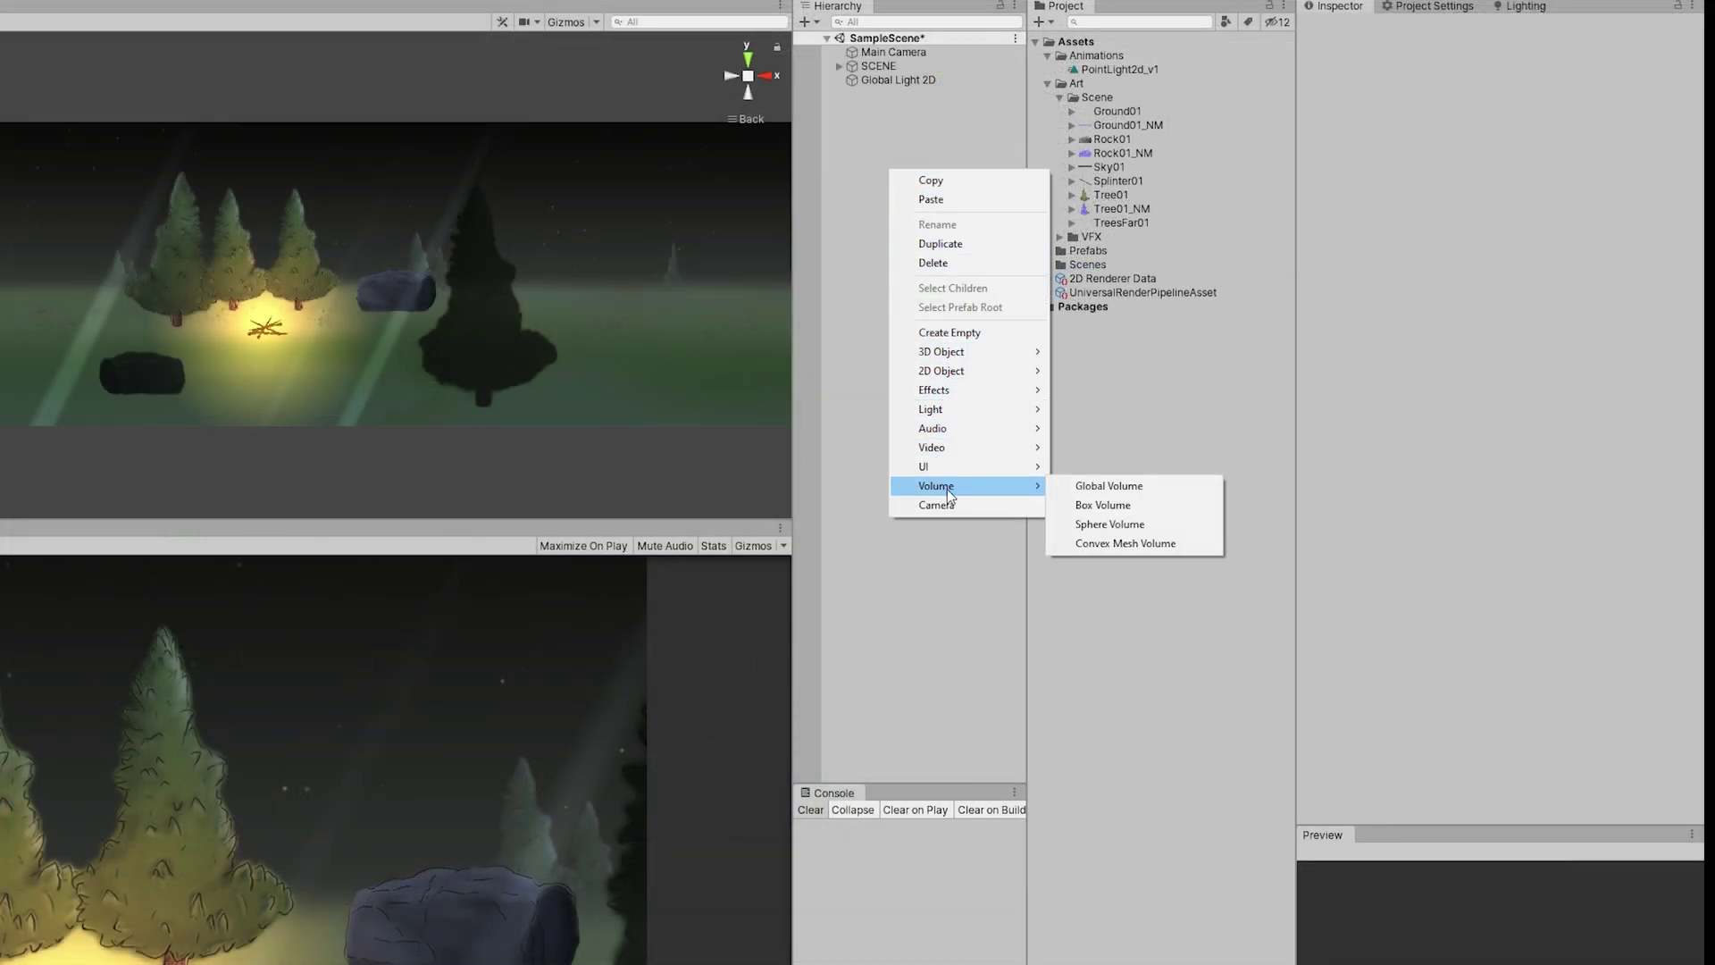
left_click(1080, 489)
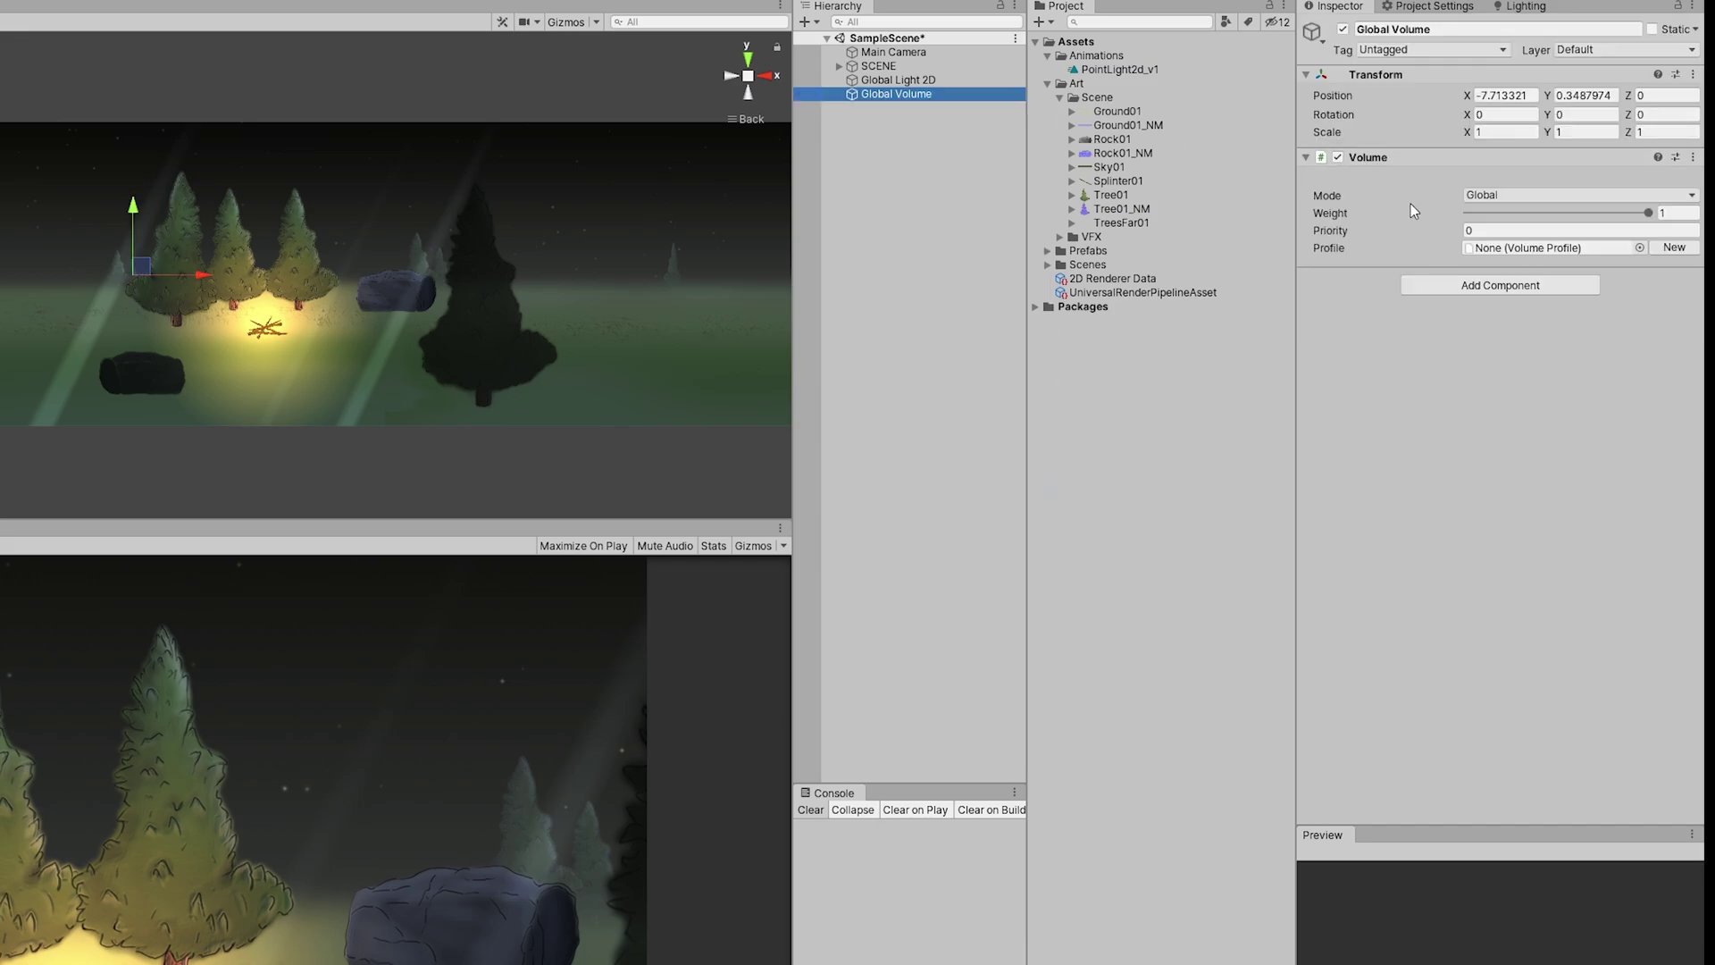
left_click(1665, 247)
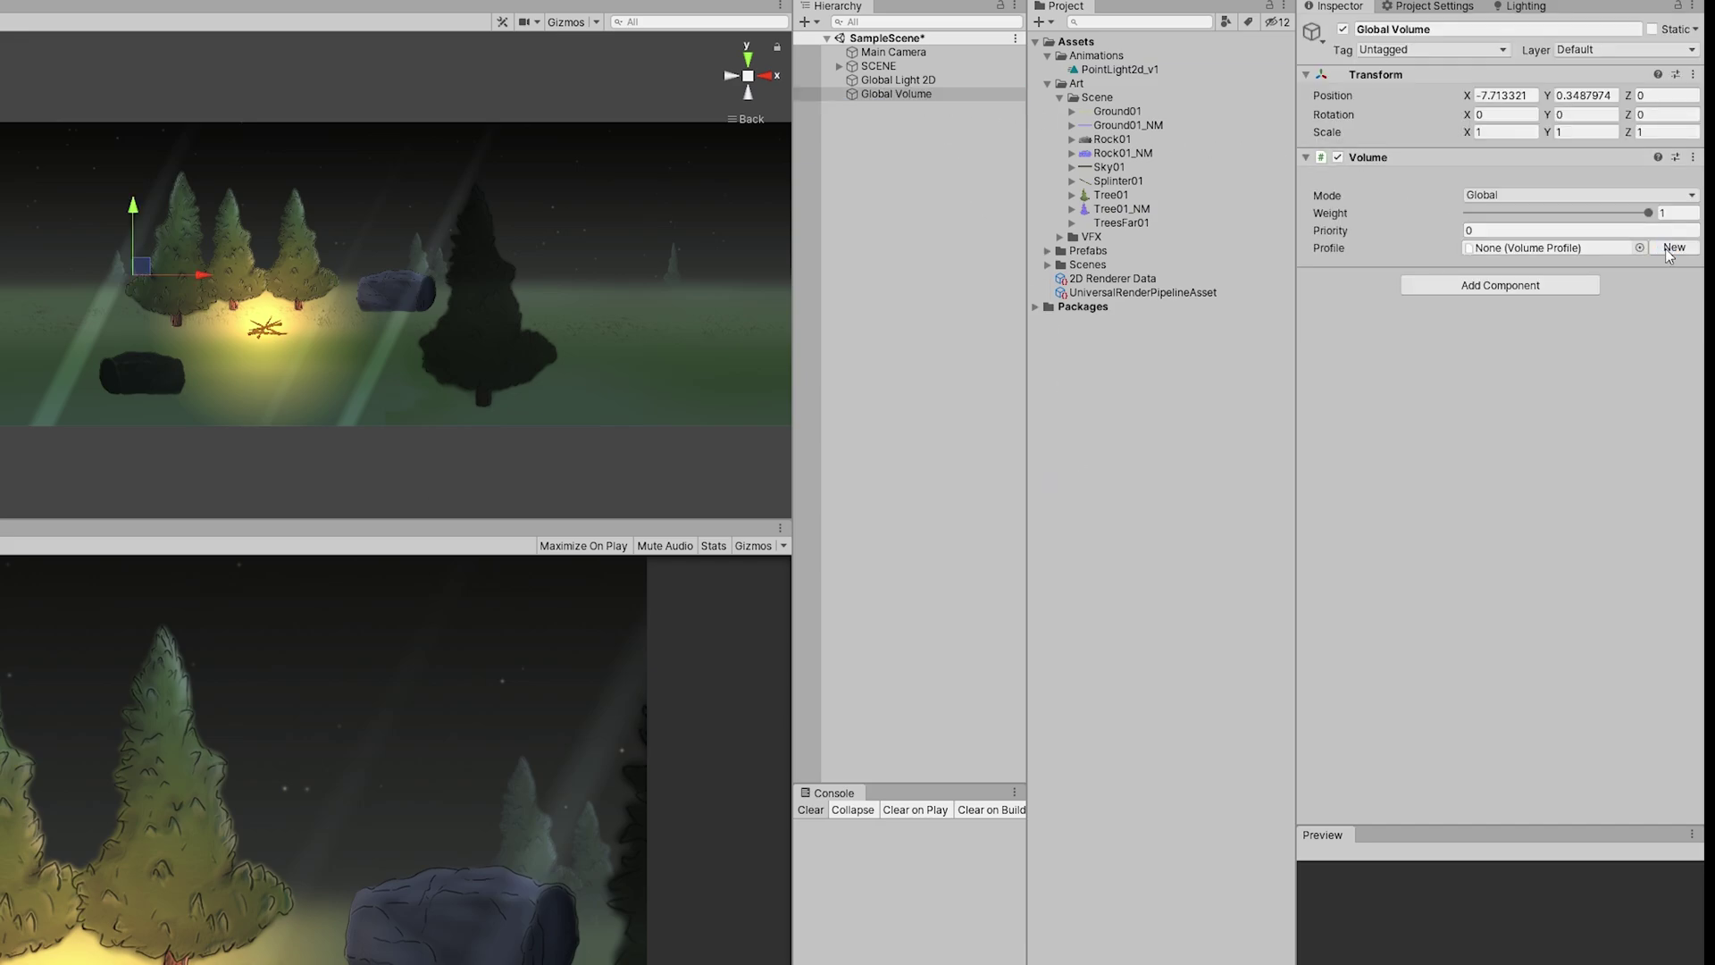
Add a Bloom override with Threshold 0.9 and Intensity 3.
left_click(1529, 313)
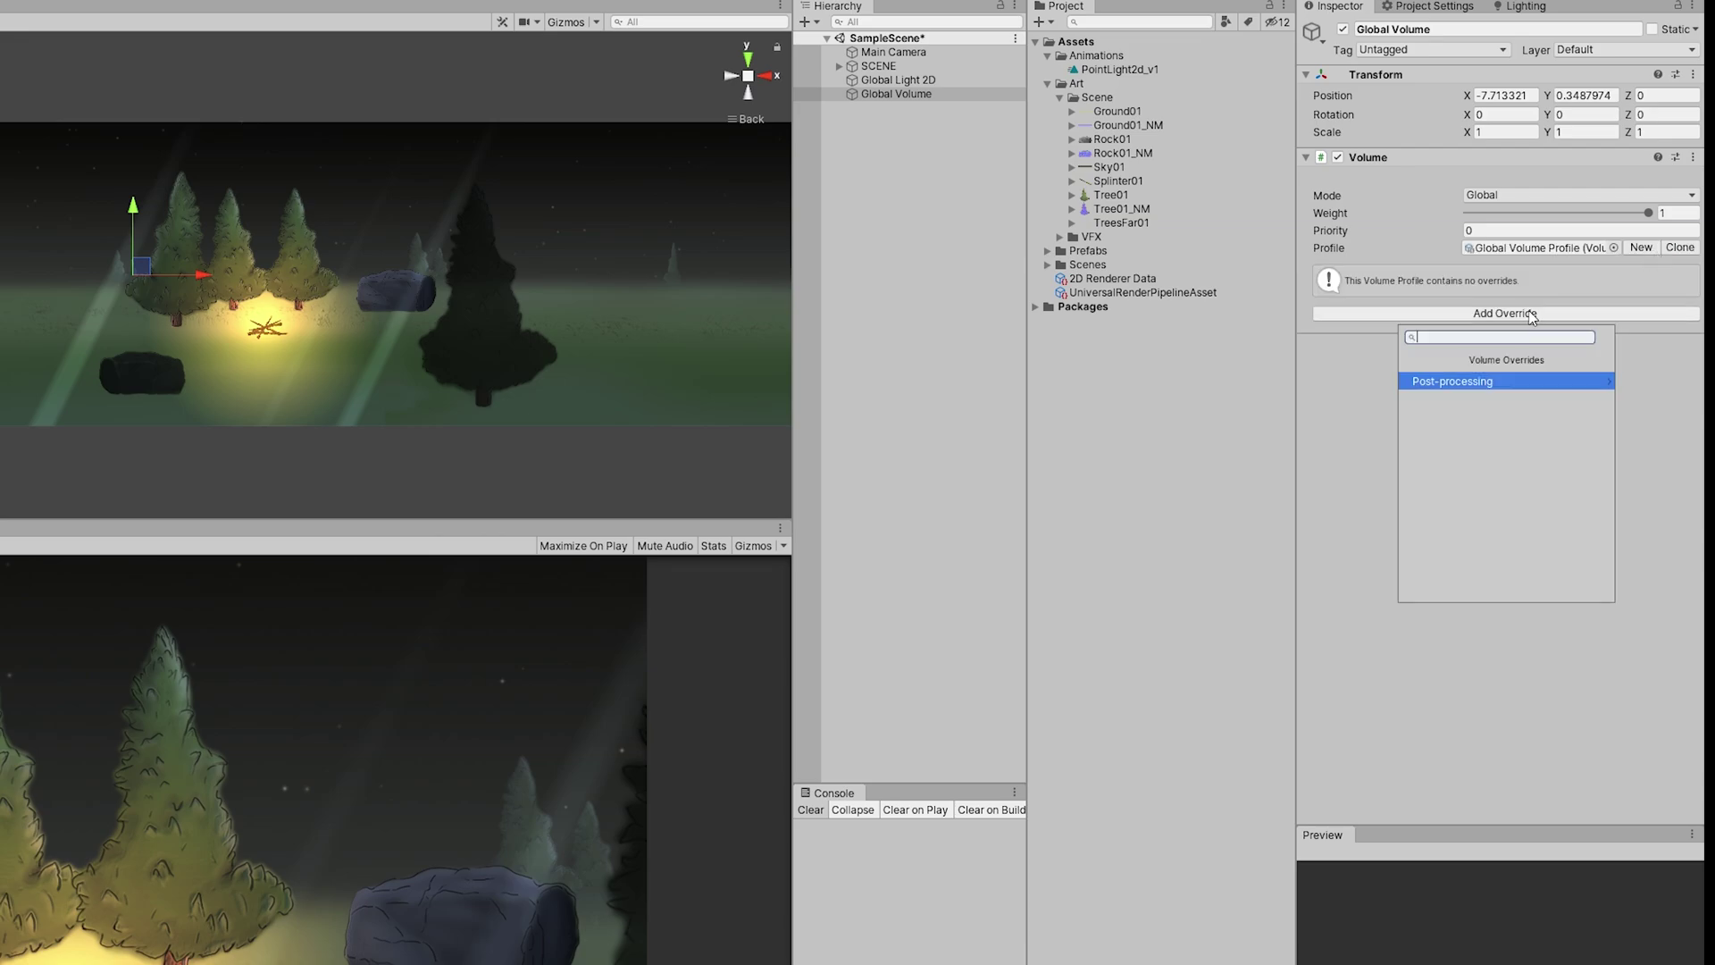
left_click(1447, 383)
left_click(1451, 380)
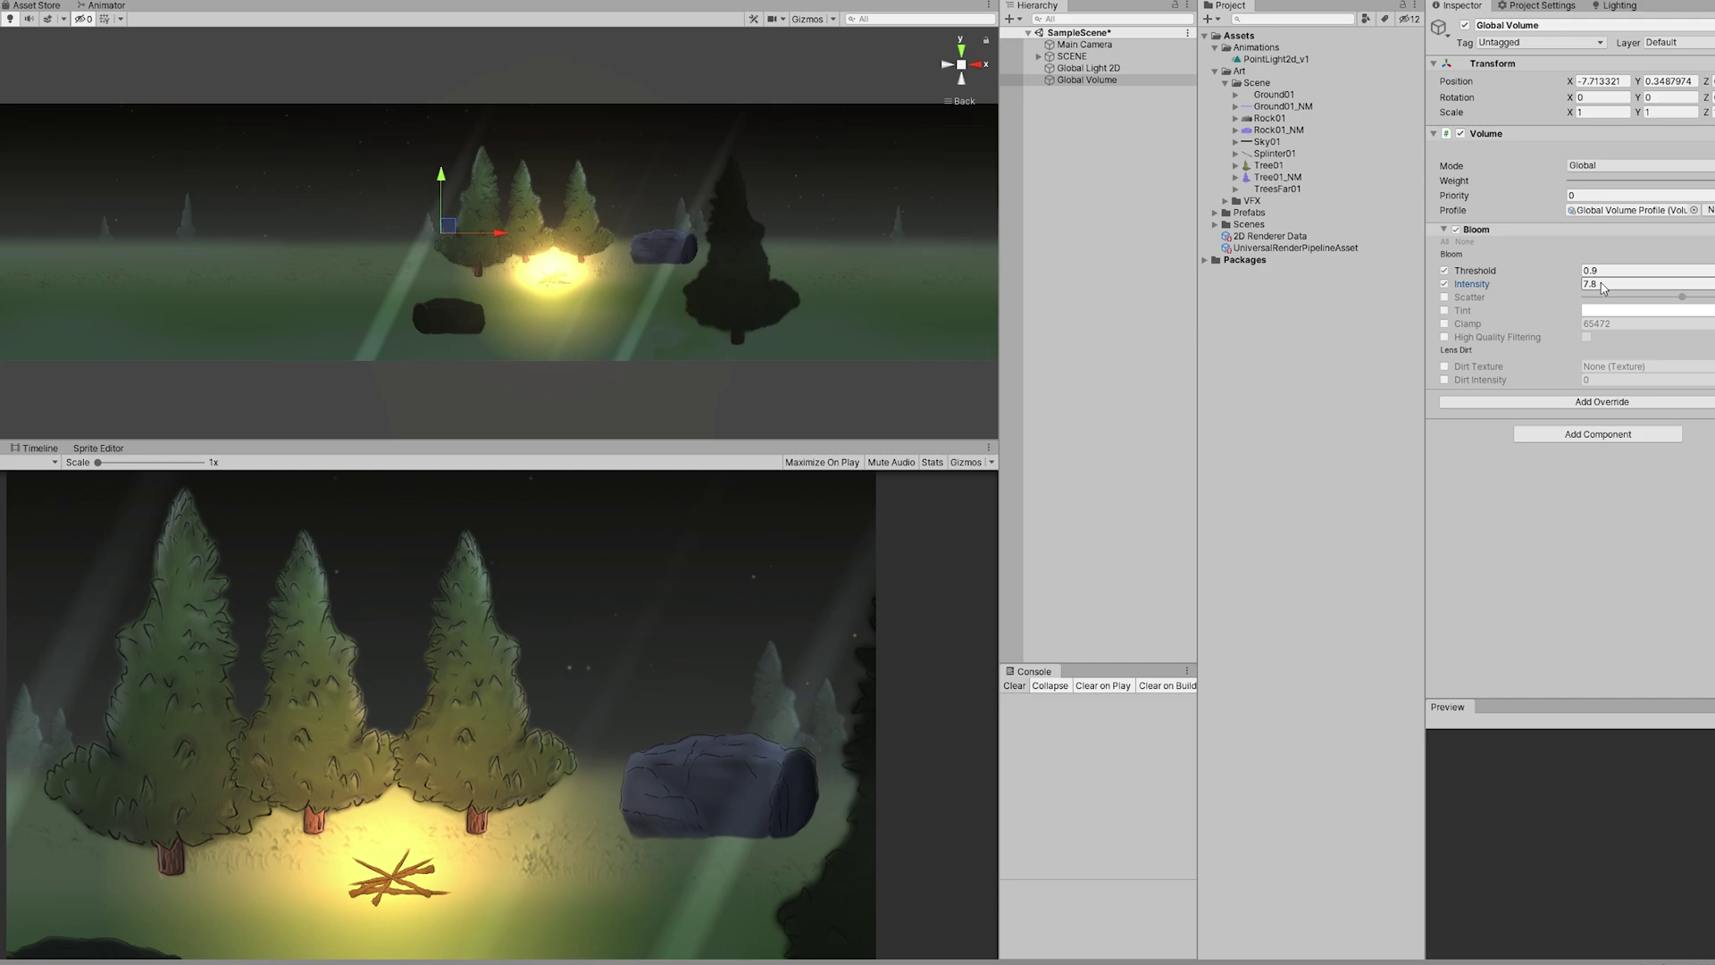
left_click_drag(1601, 287, 1586, 284)
scroll(498, 300, "up", 6)
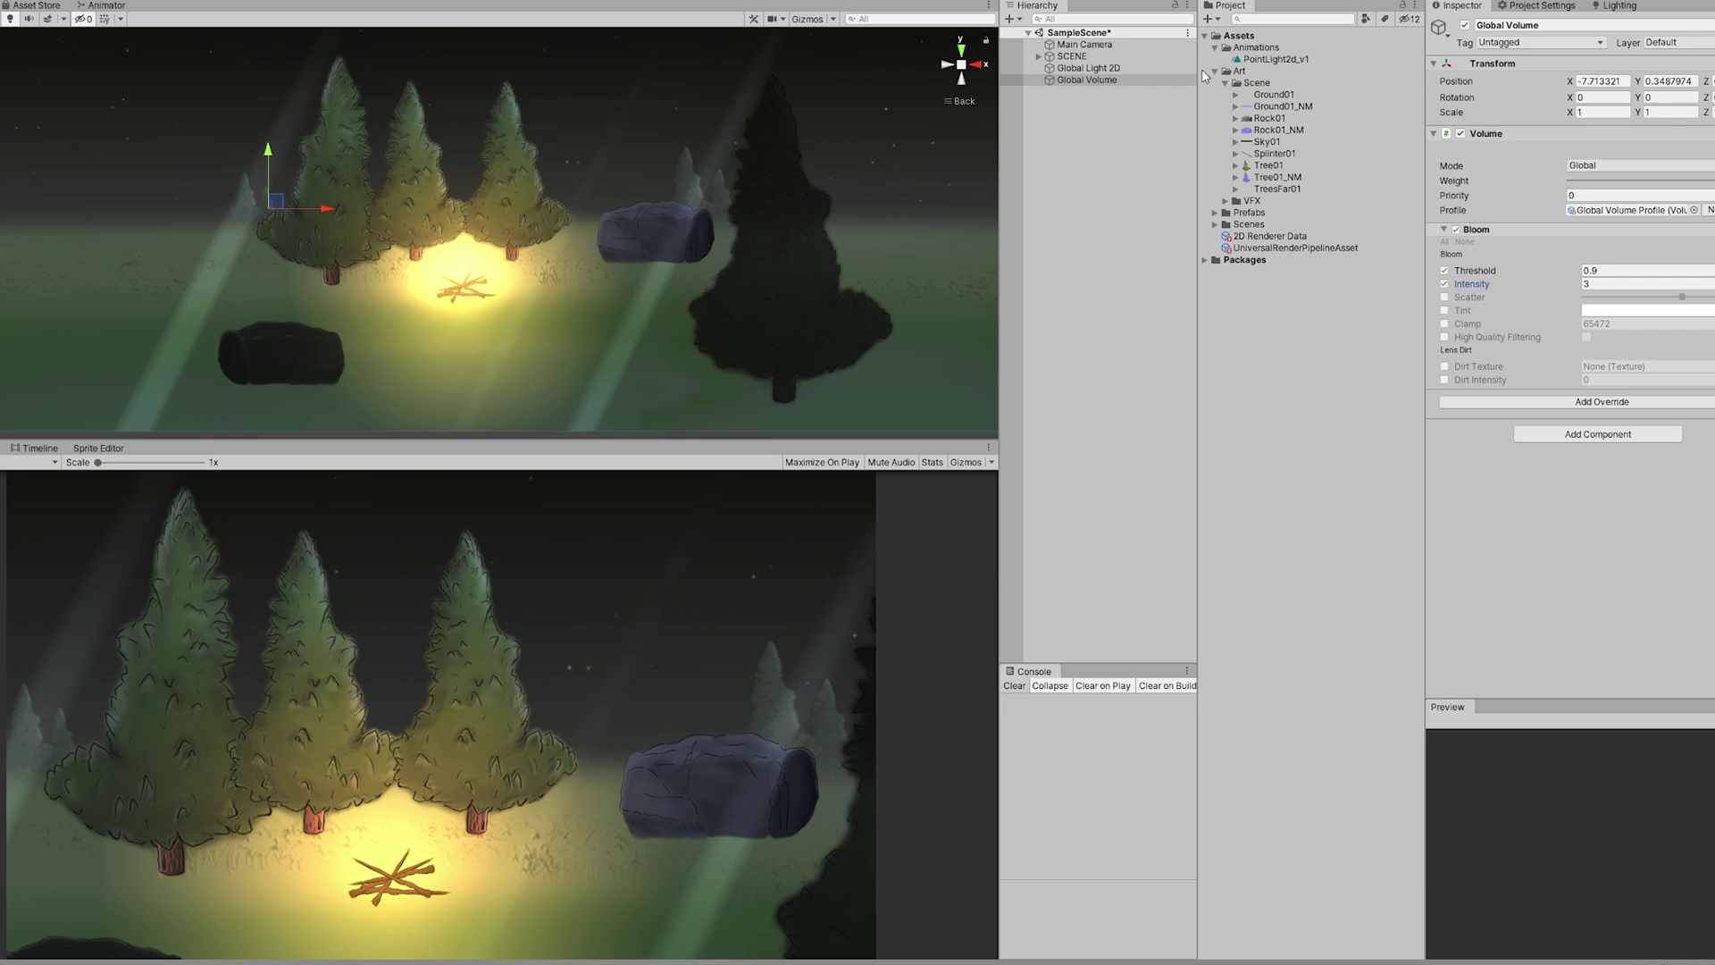
Enable Post Processing in the Main Camera's Rendering settings.
left_click(1095, 46)
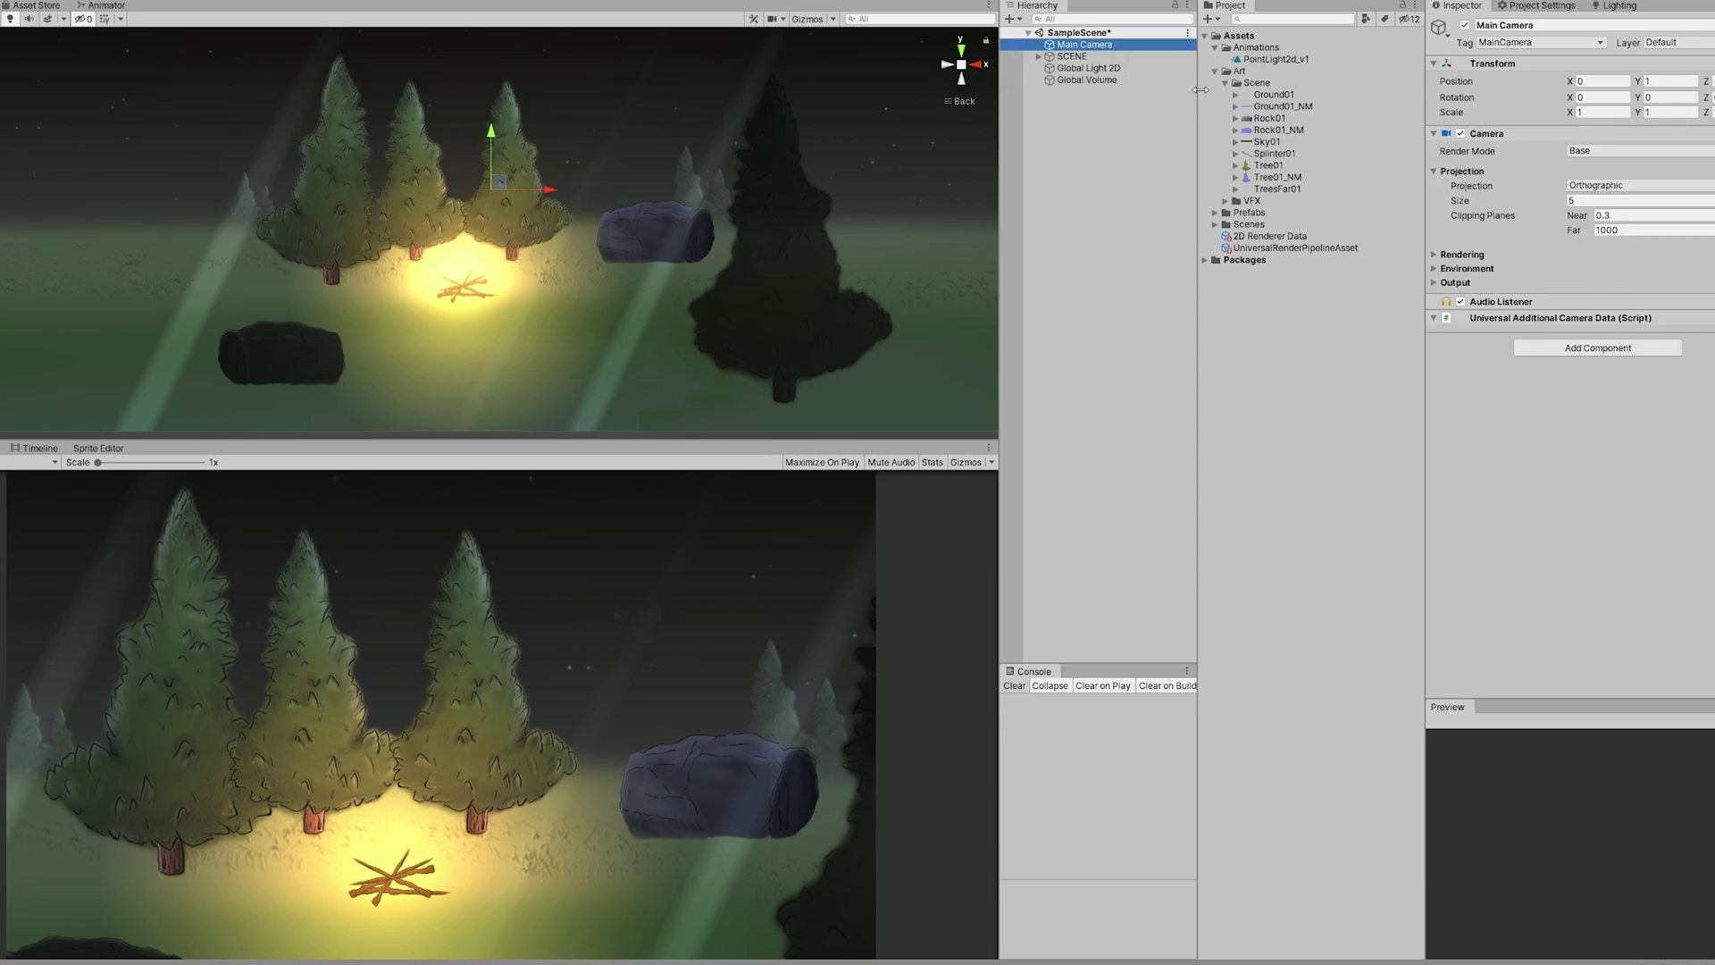
left_click(1459, 252)
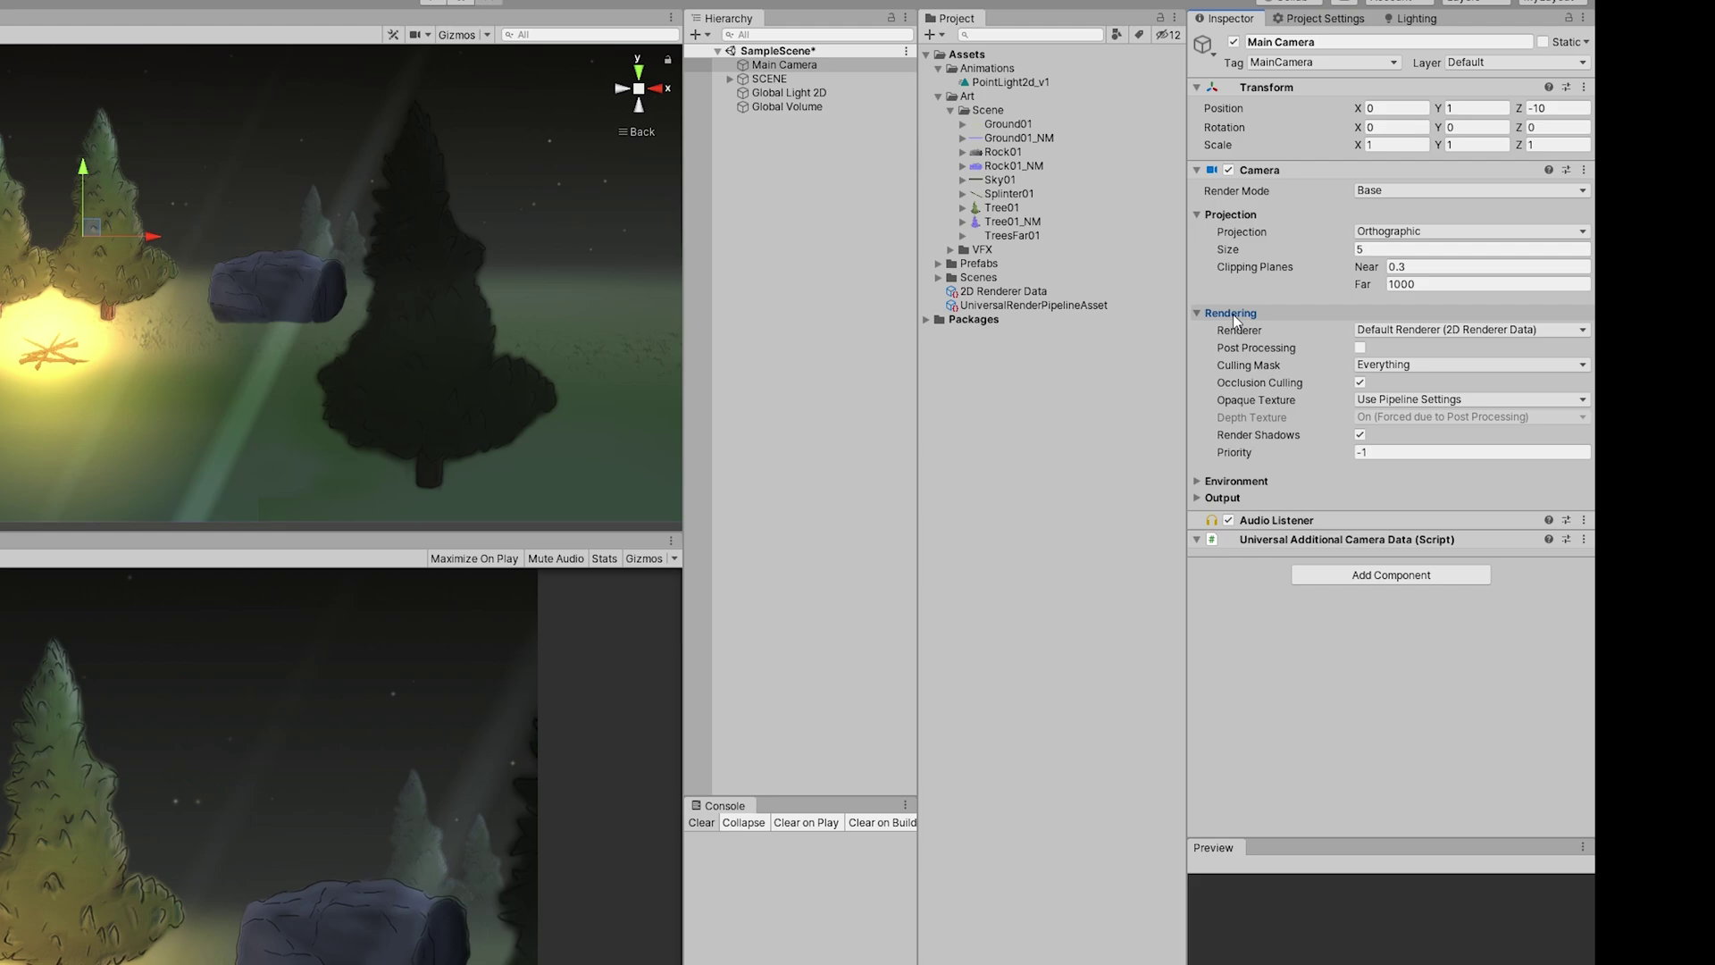
left_click(1360, 348)
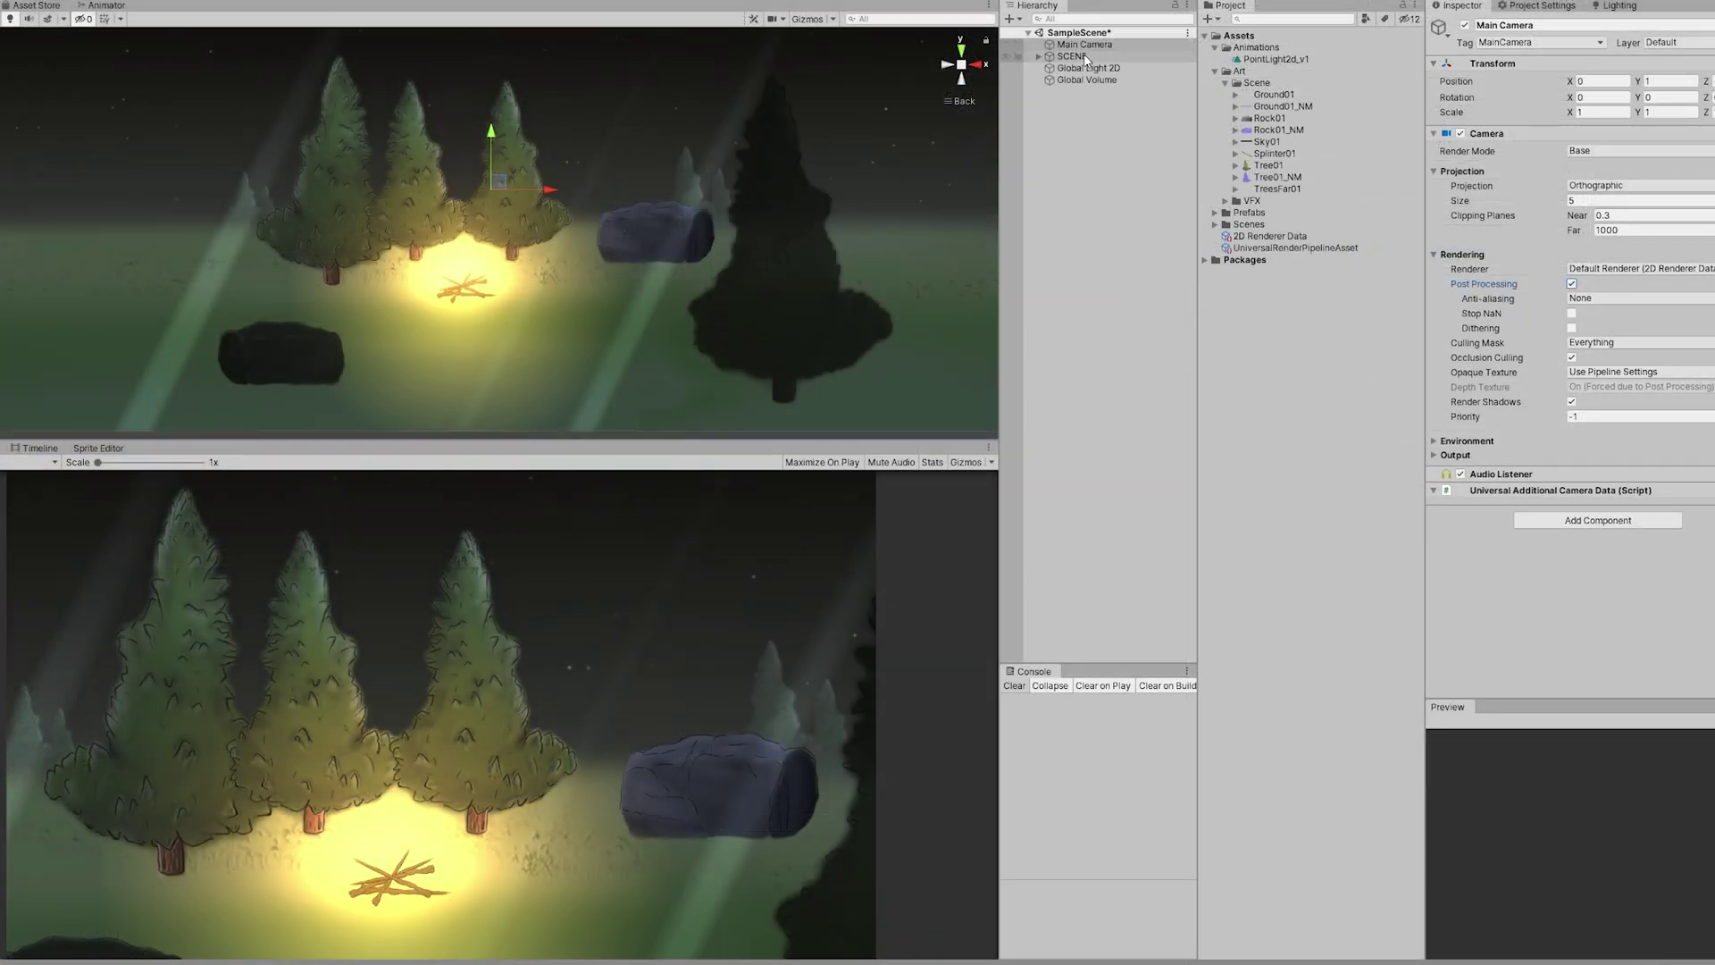
Add a subtle Vignette override (intensity about 0.064) to the Global Volume.
left_click(1085, 79)
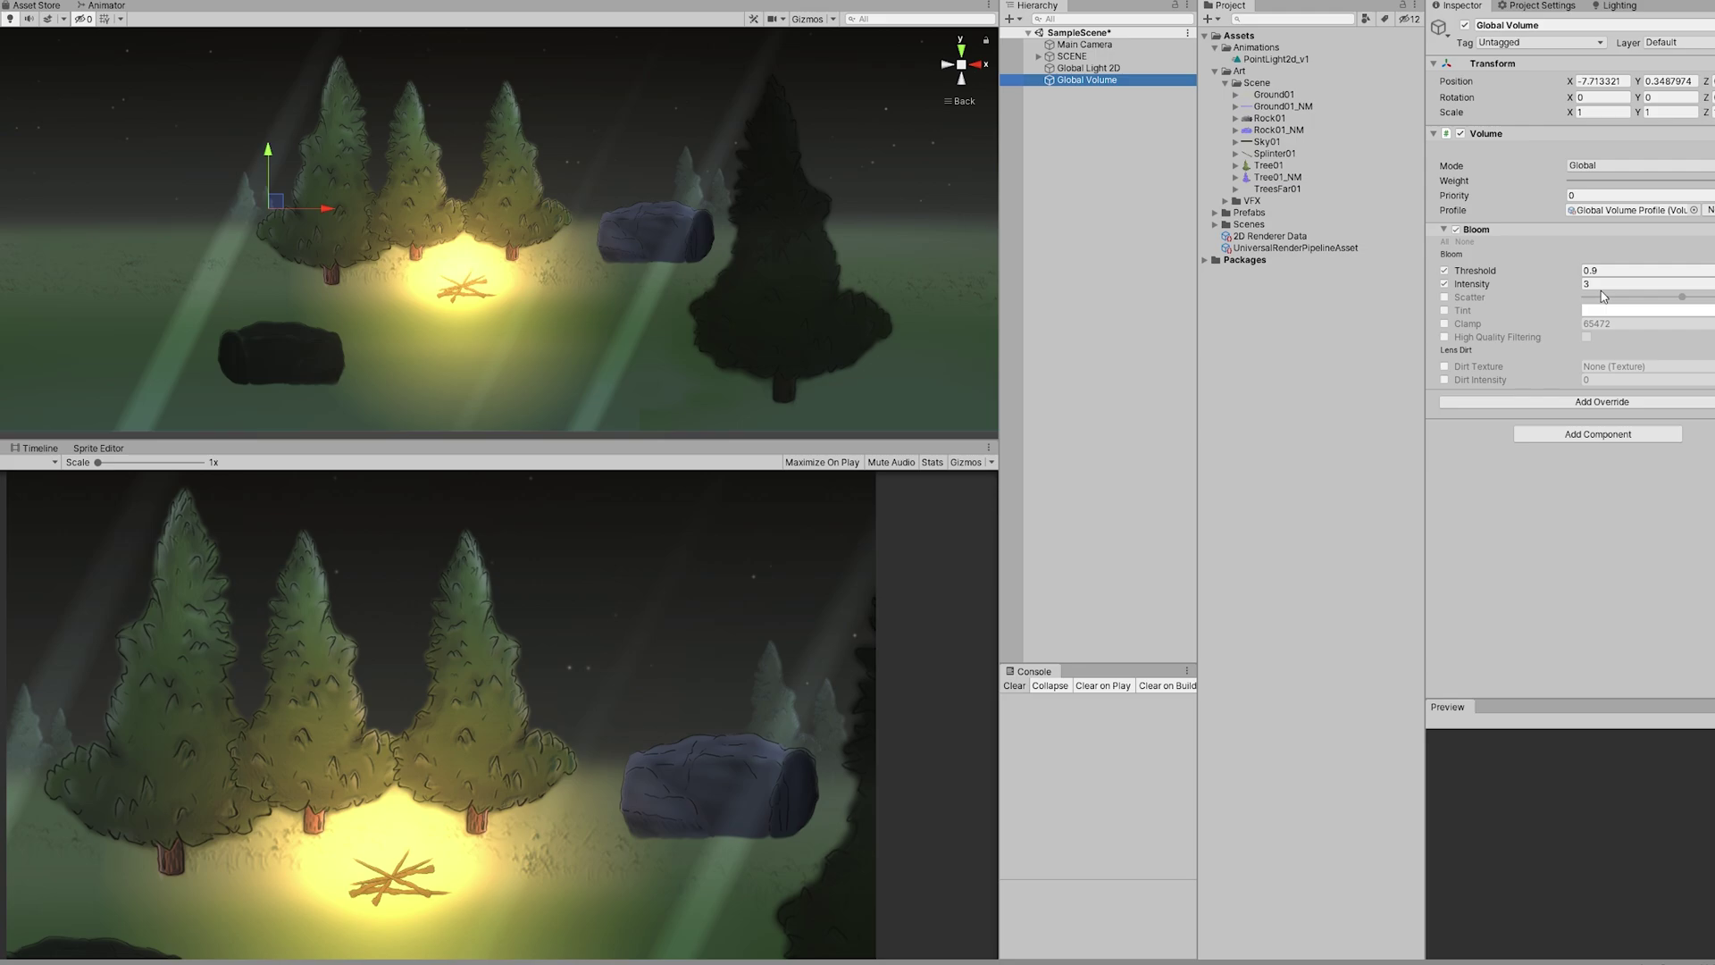
left_click(1513, 403)
left_click(1559, 460)
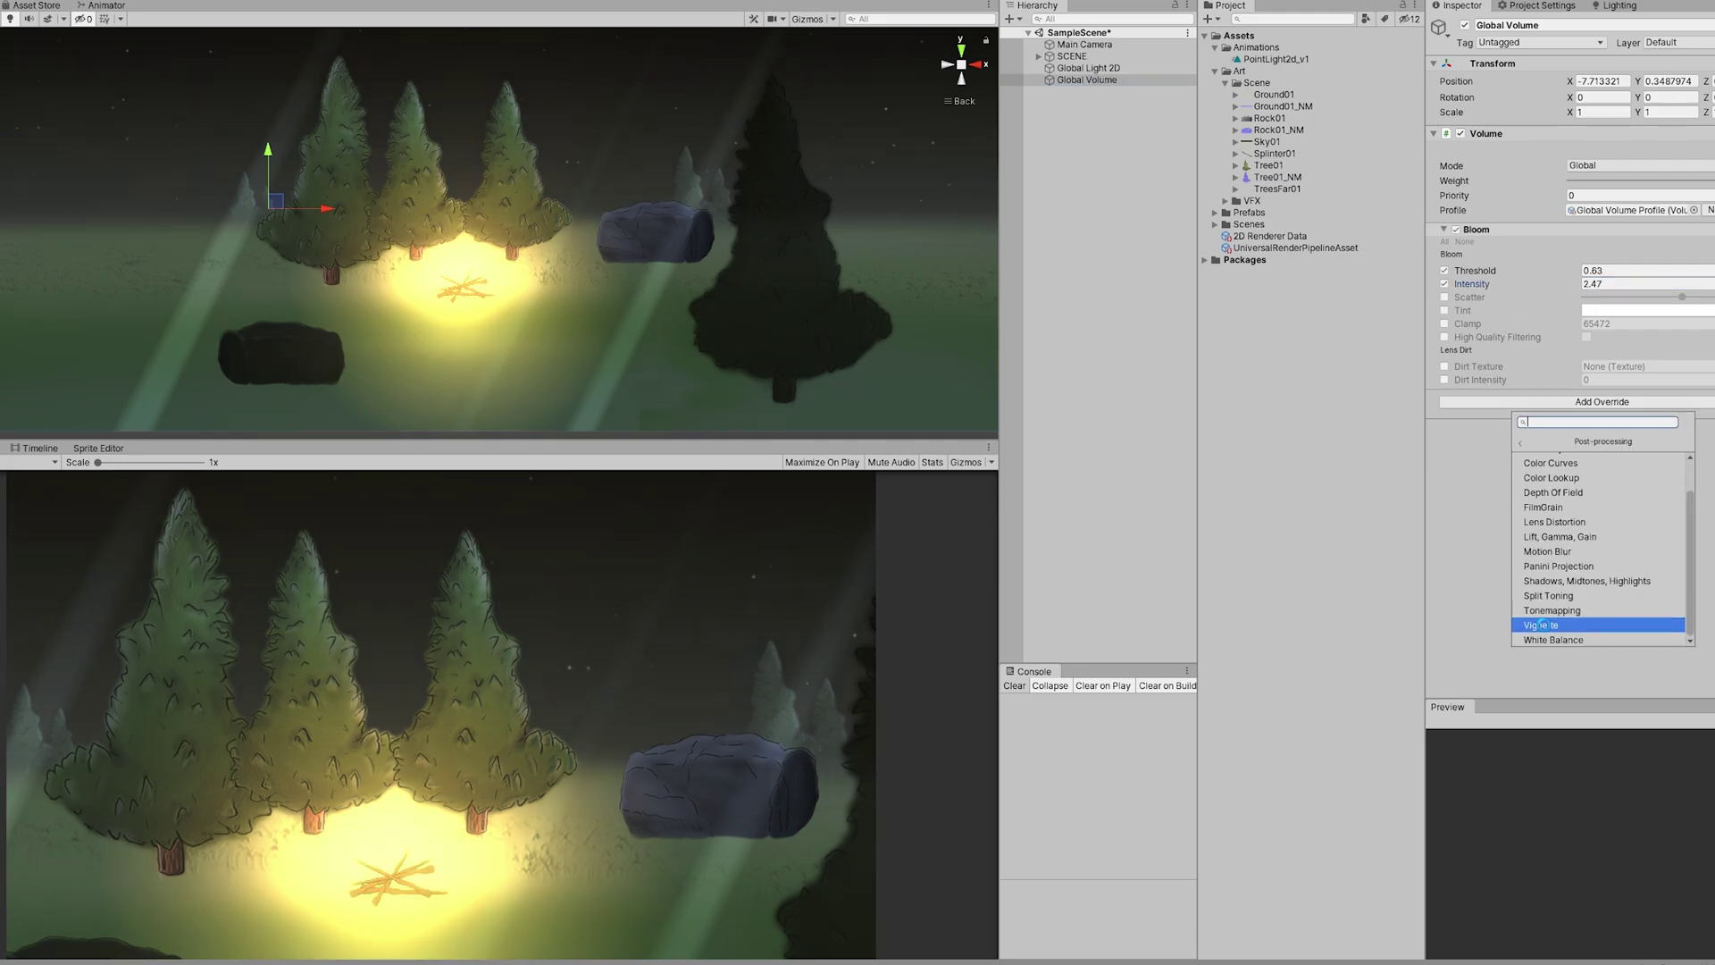
left_click(1542, 625)
mouse_move(1584, 450)
left_mouse_down()
mouse_move(1600, 452)
mouse_move(1536, 465)
mouse_move(1598, 466)
left_mouse_up()
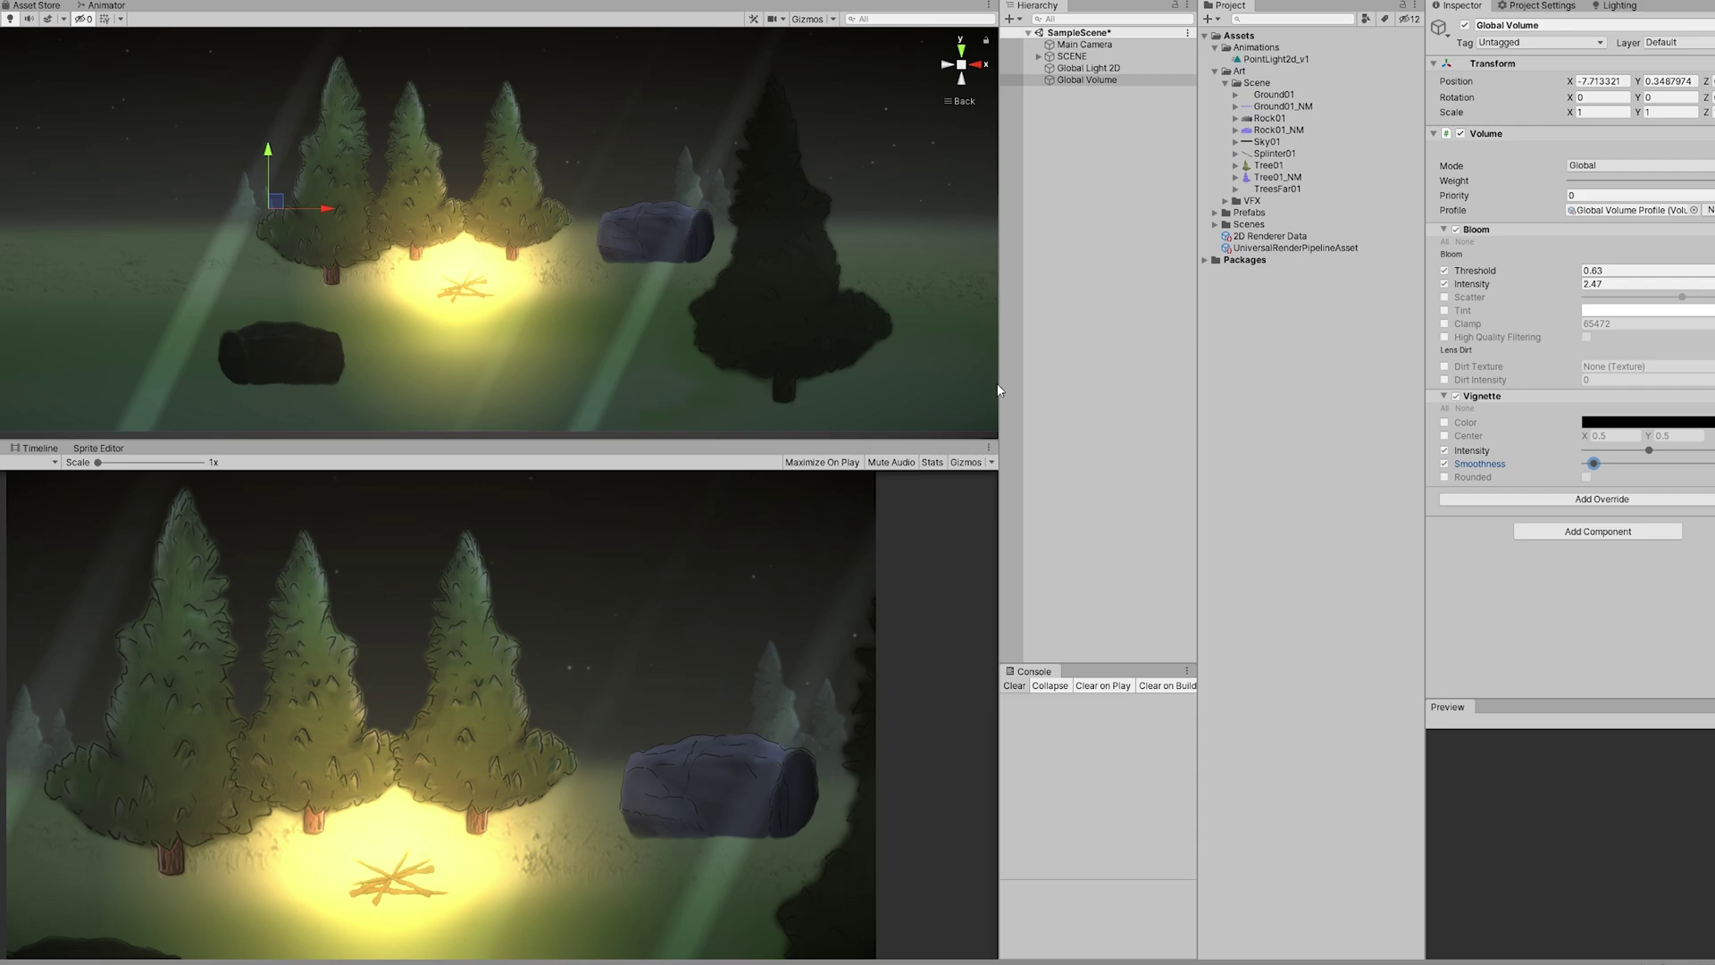
left_click(1129, 356)
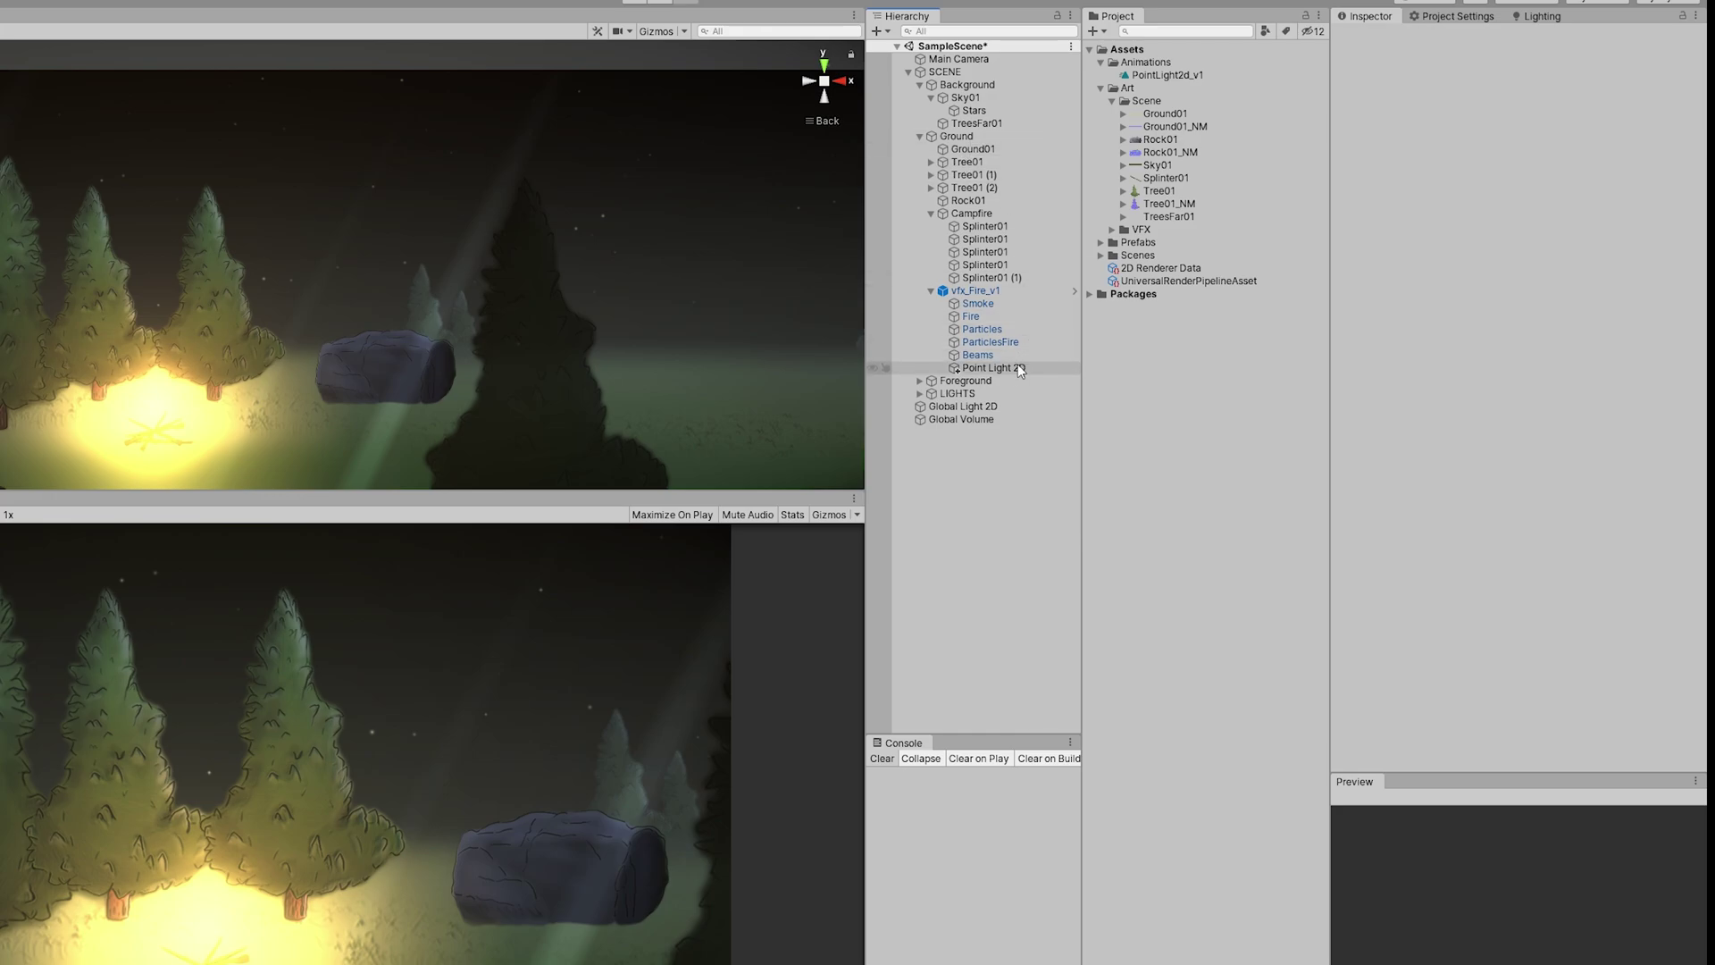
Duplicate the campfire Point Light 2D, parent it to Sky01 and move it up into the sky.
left_click(1018, 368)
key("ctrl+d")
left_click_drag(1009, 383, 981, 117)
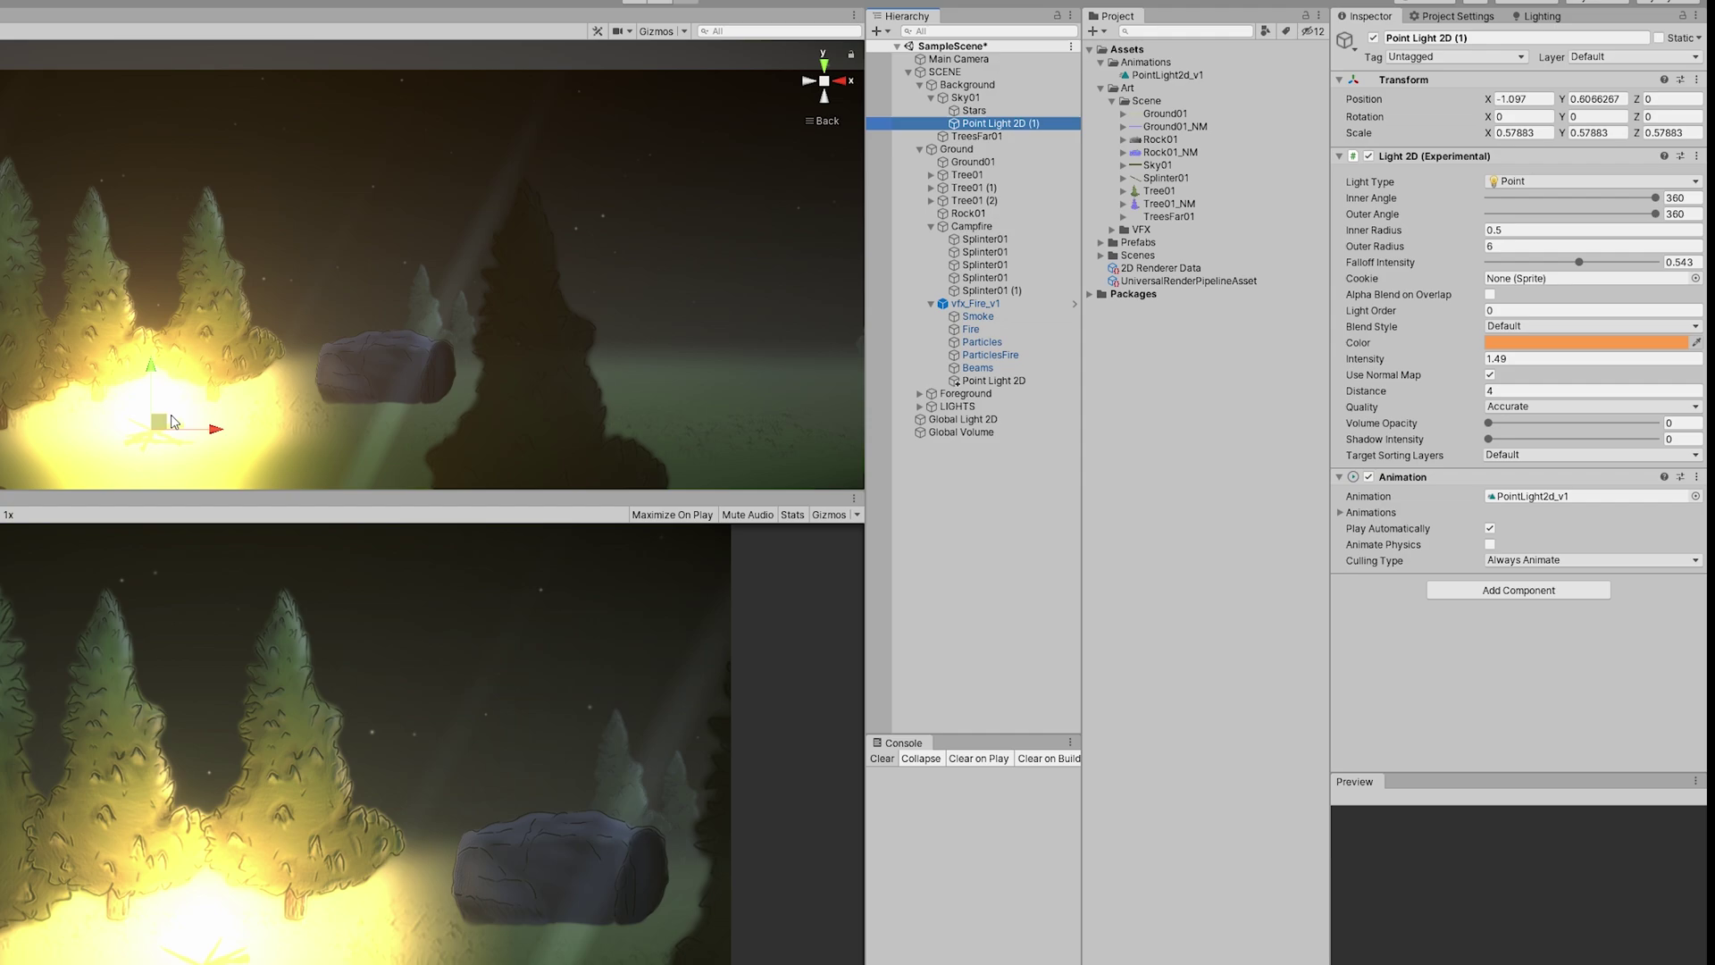
left_click_drag(173, 418, 520, 140)
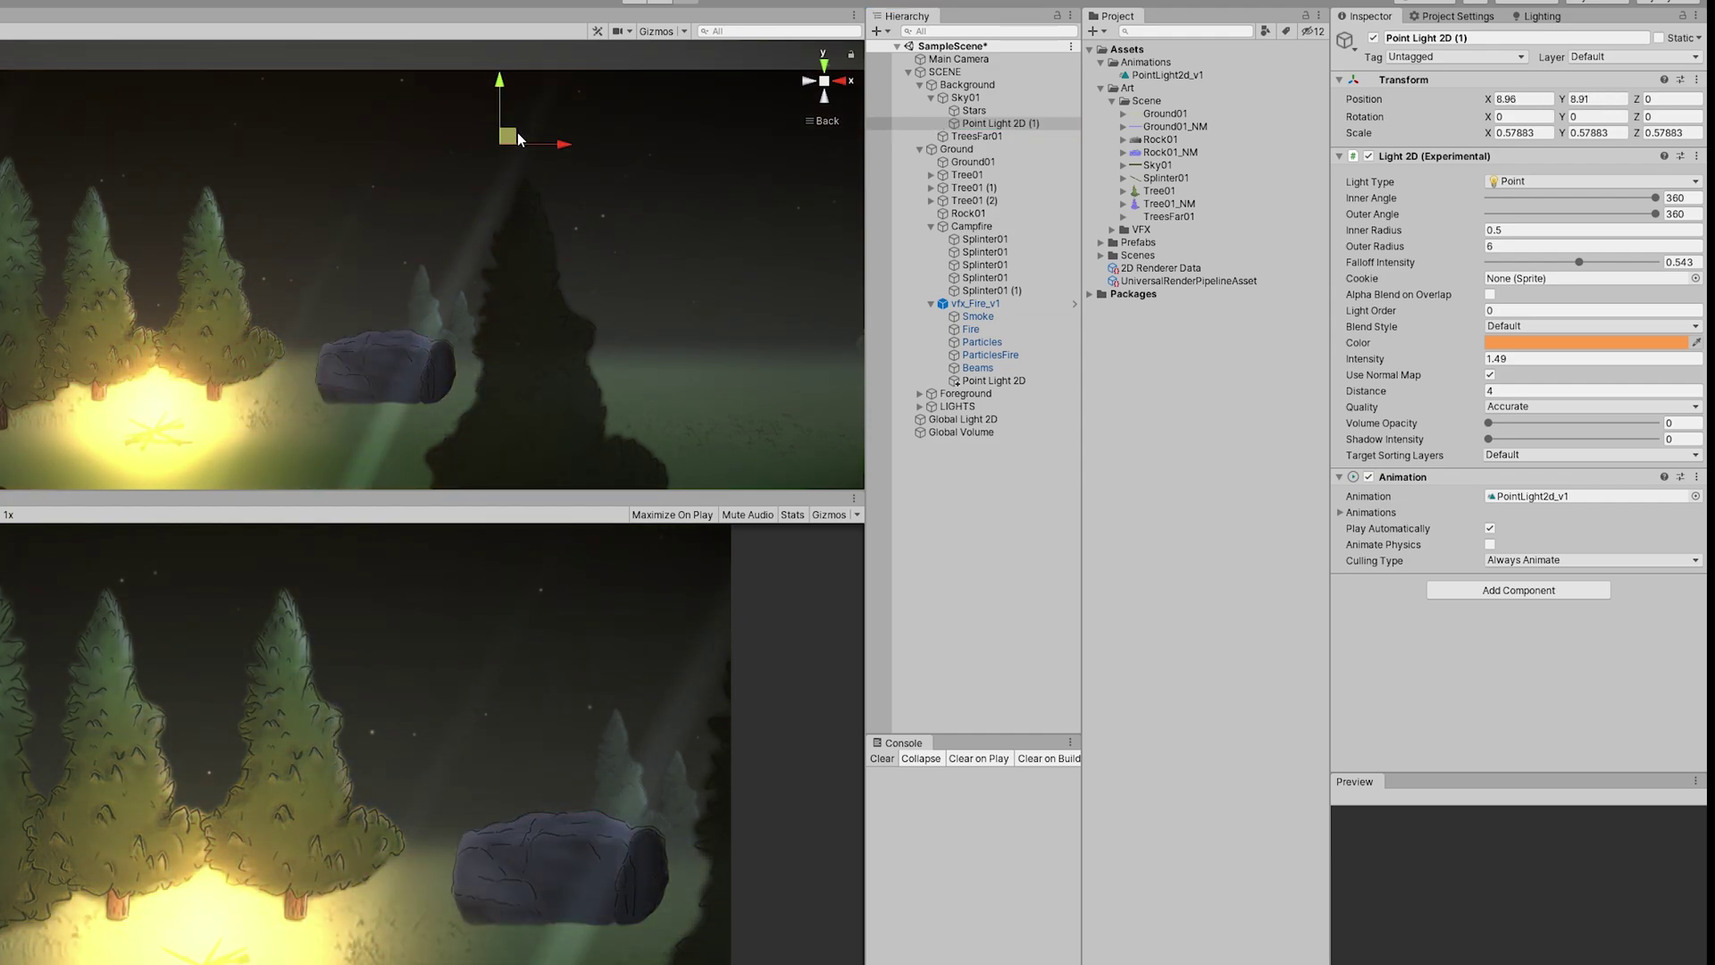
Make the light affect the Background layer with radius 1.2 and a pale blue-white colour.
left_click(1529, 455)
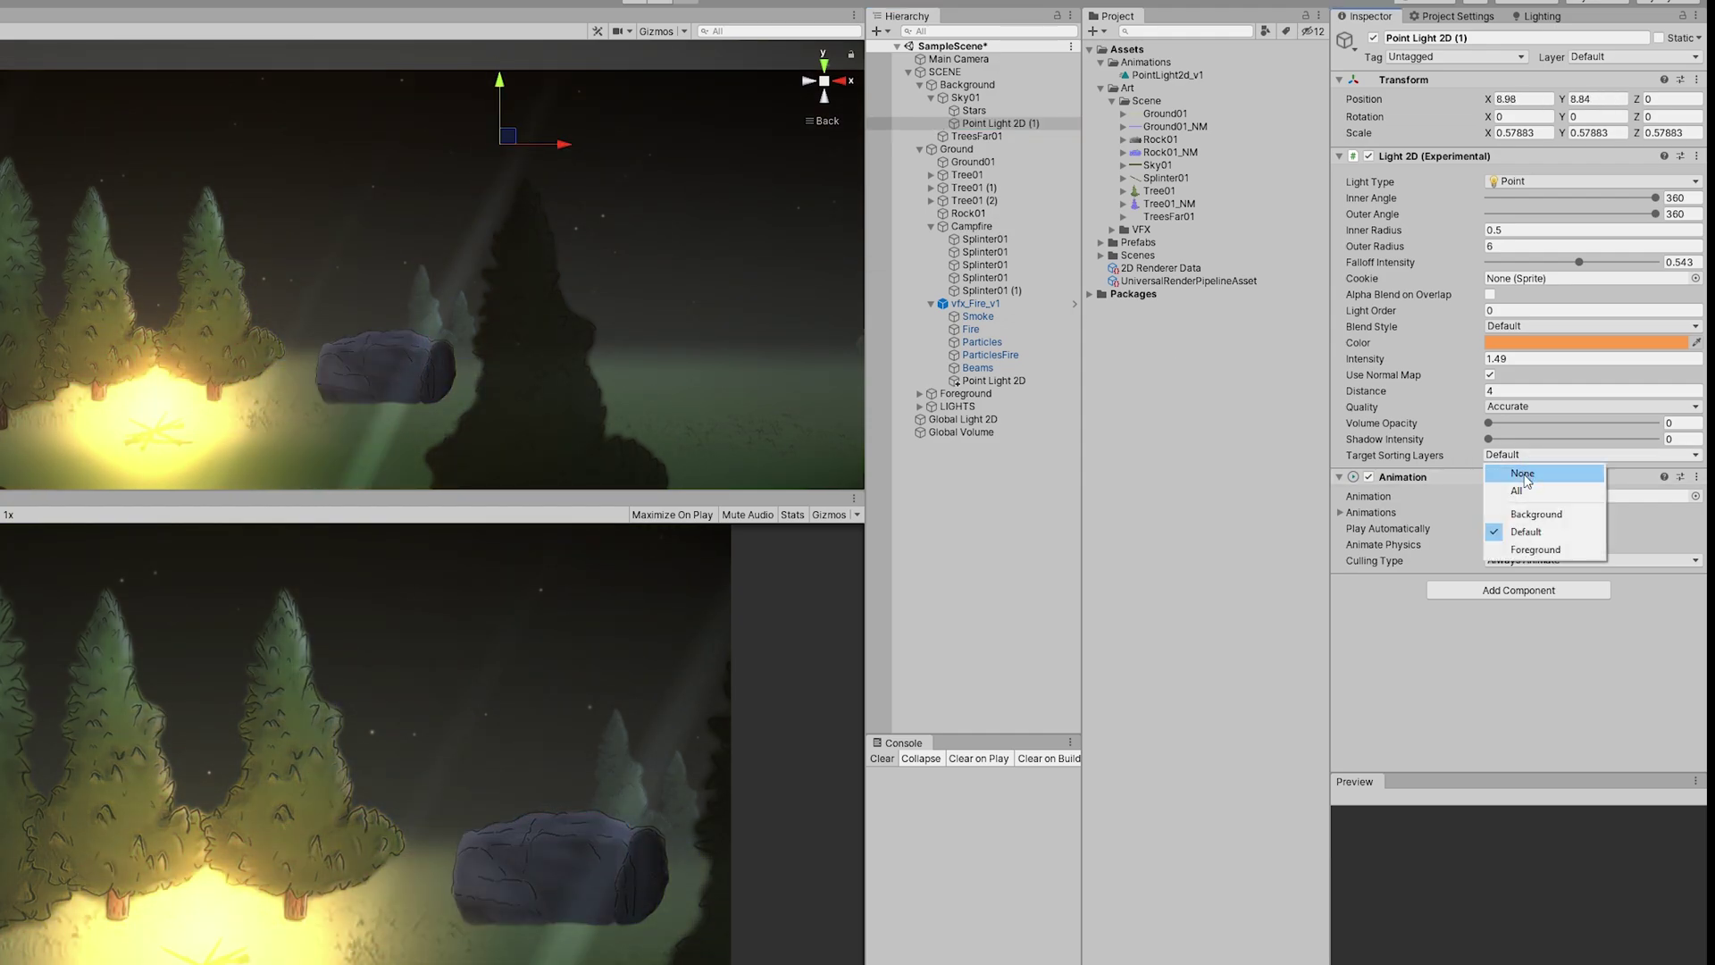
left_click(1524, 515)
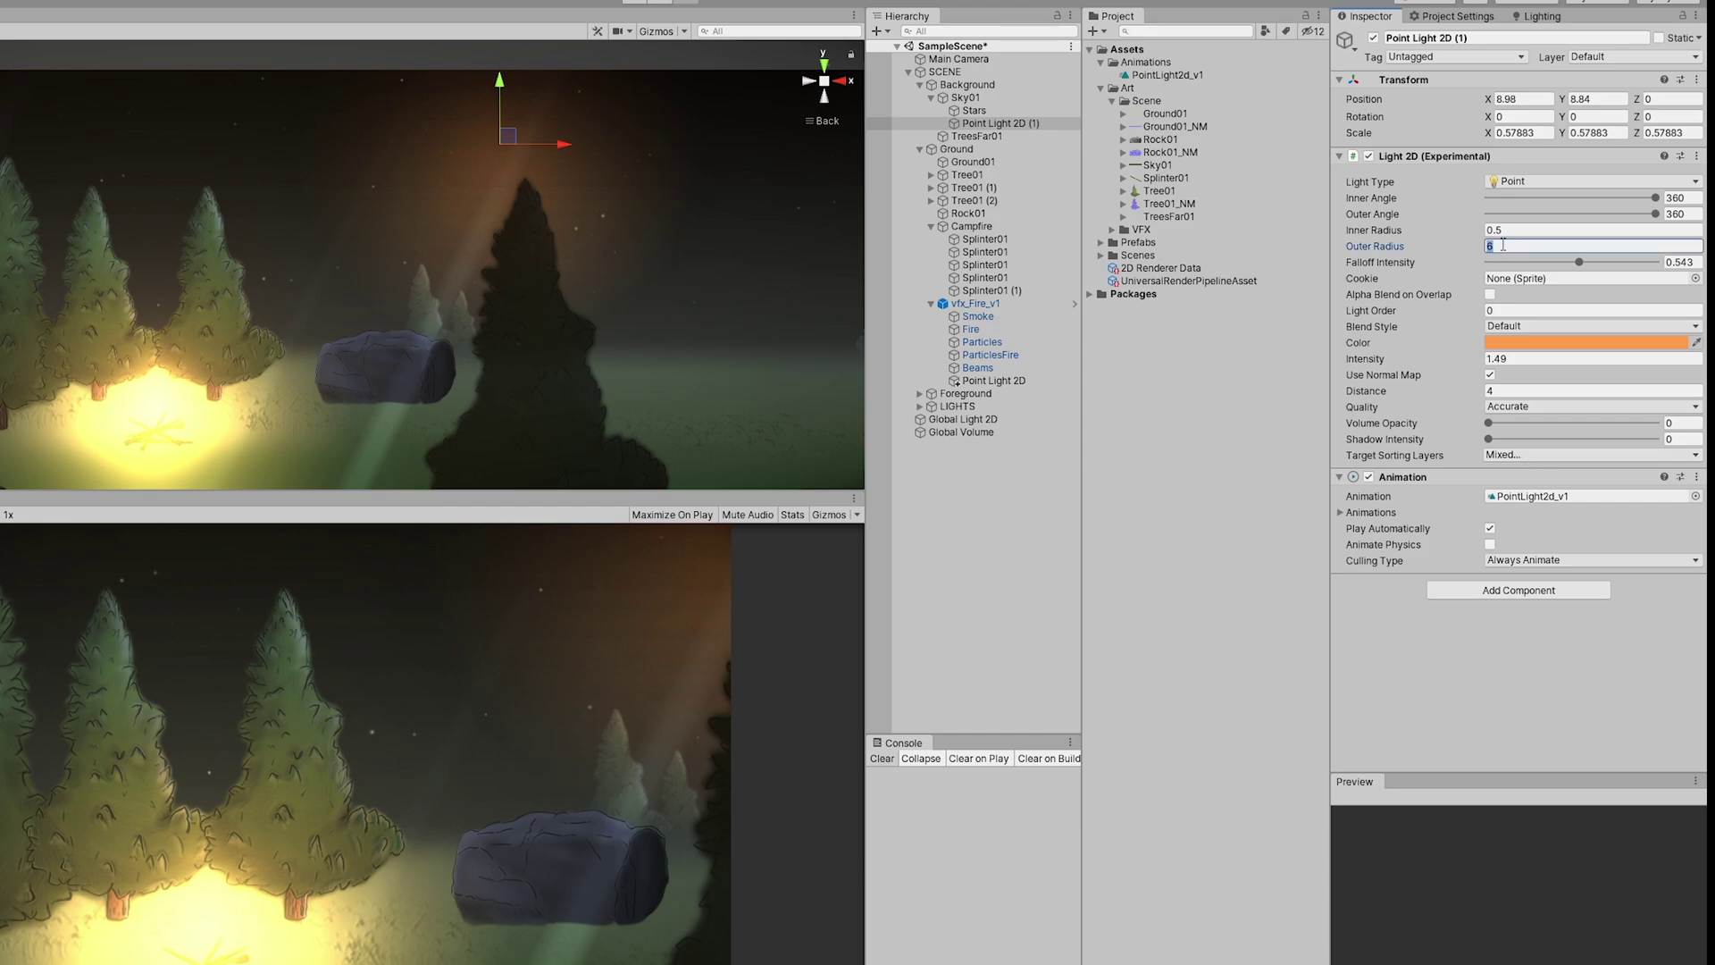
type("1.2")
left_click(1536, 341)
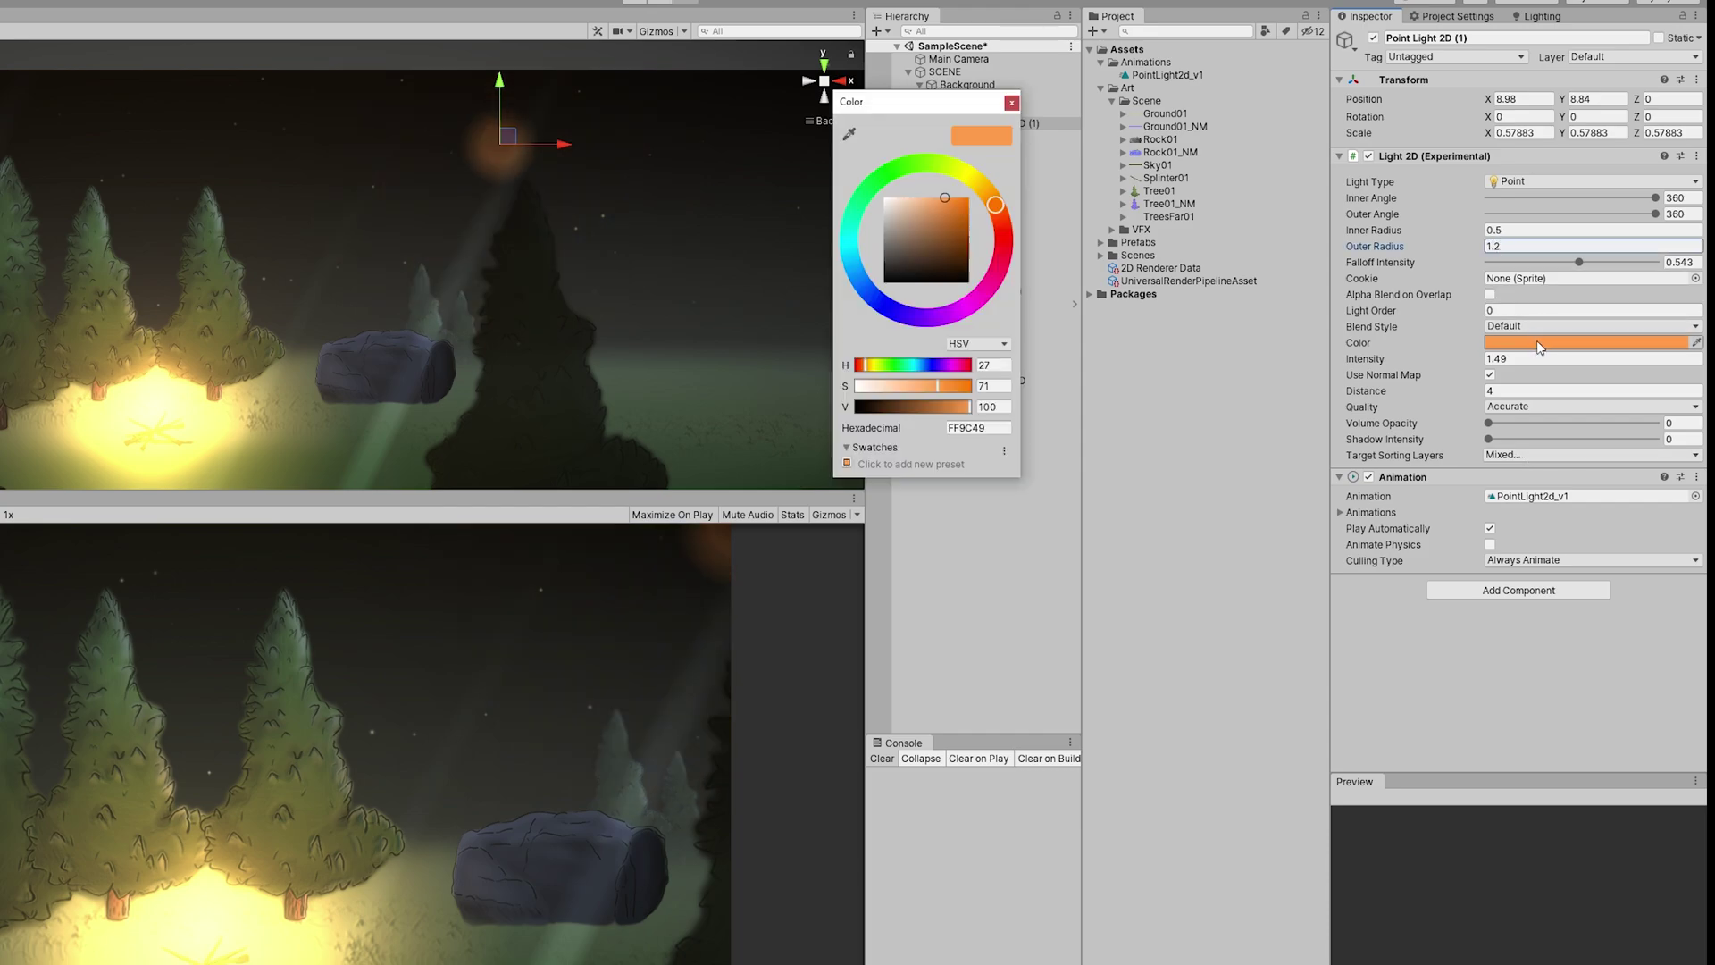
left_click(860, 266)
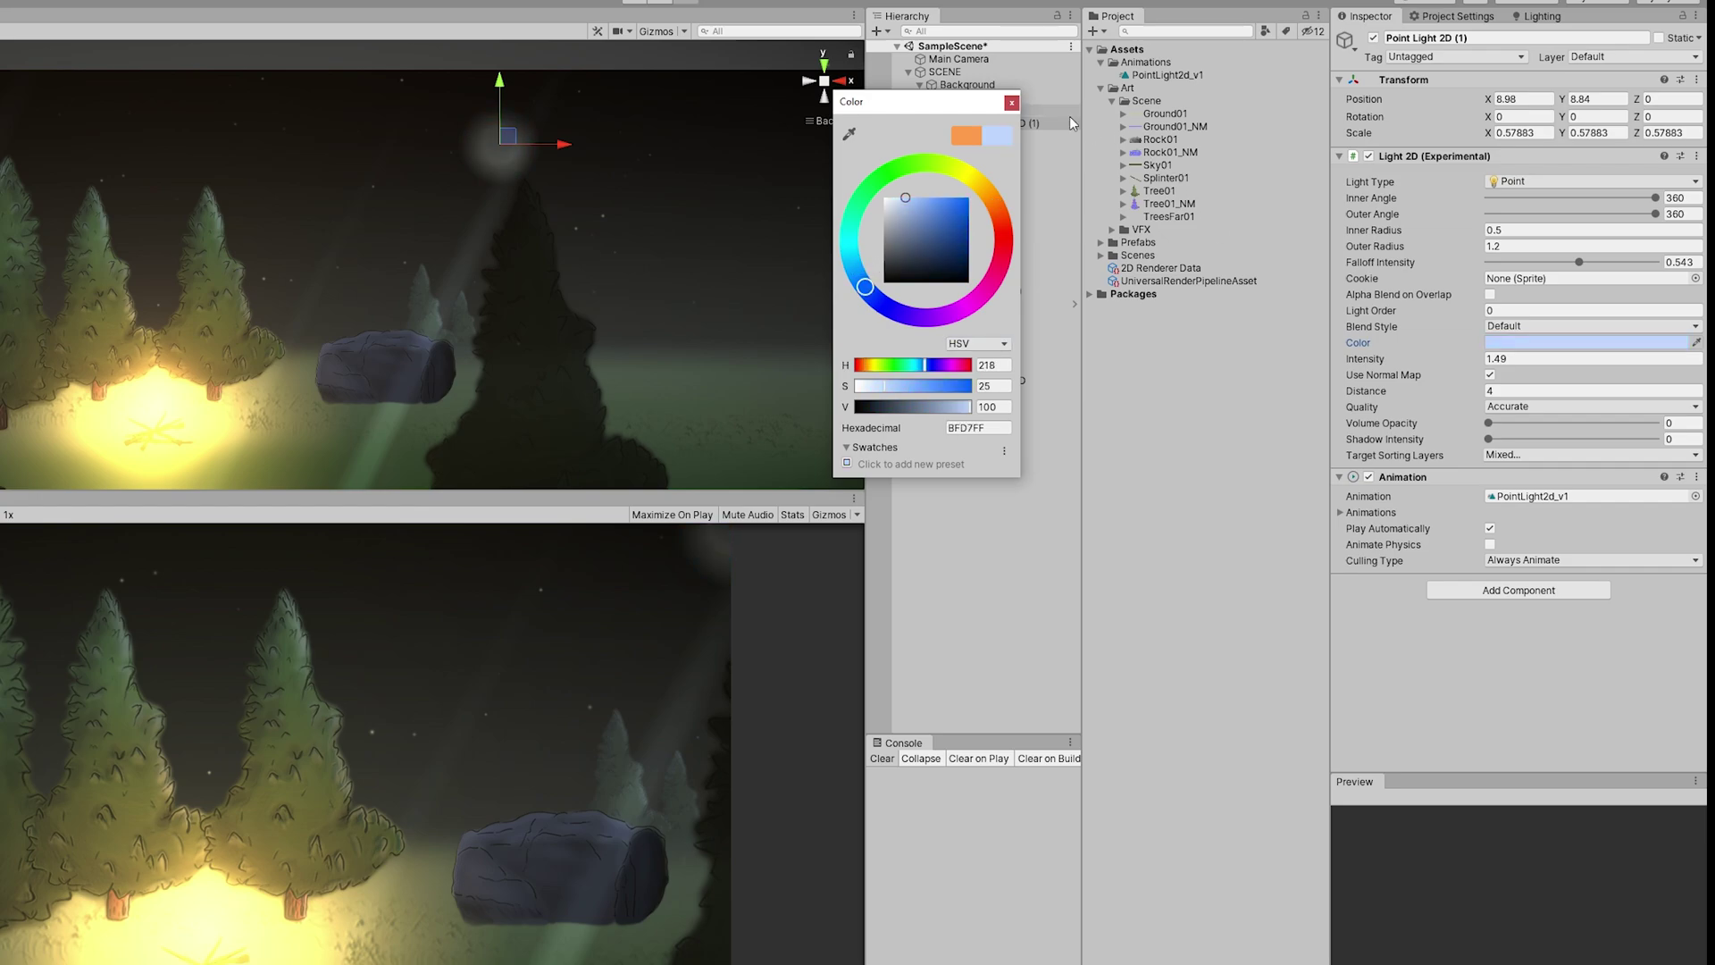
left_click(1034, 110)
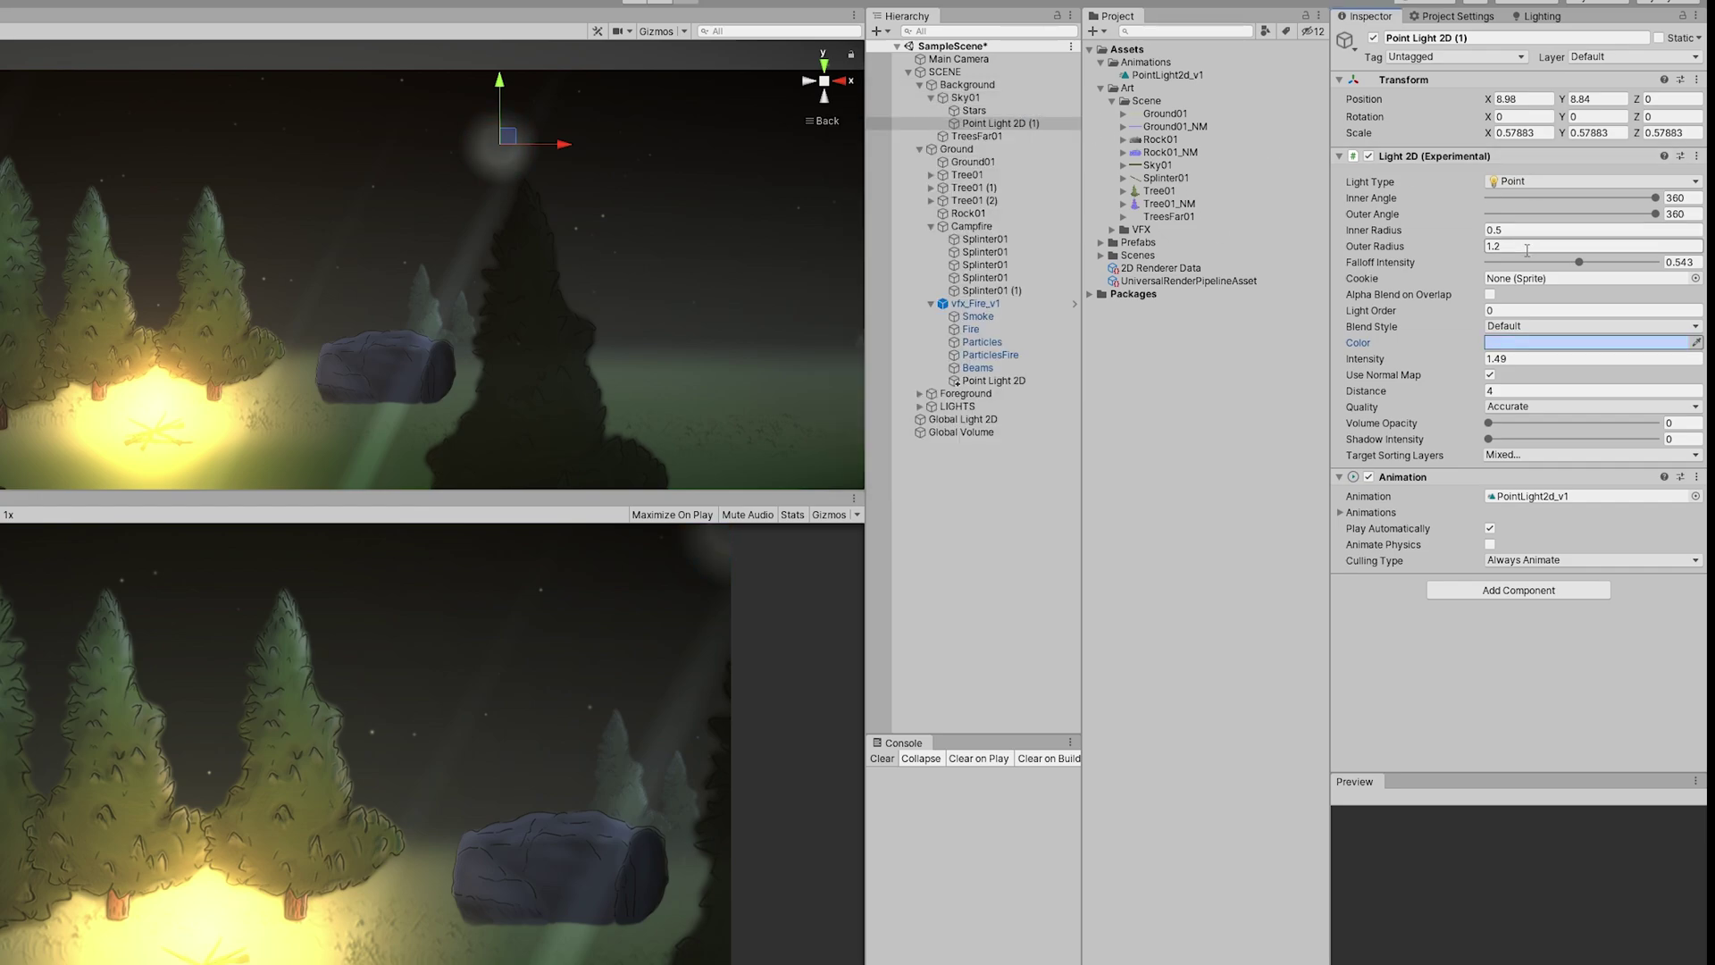
Set falloff 0.8, intensity 2.4 and volume intensity 0.15, nudging the light into place.
left_click(1677, 261)
type(".8")
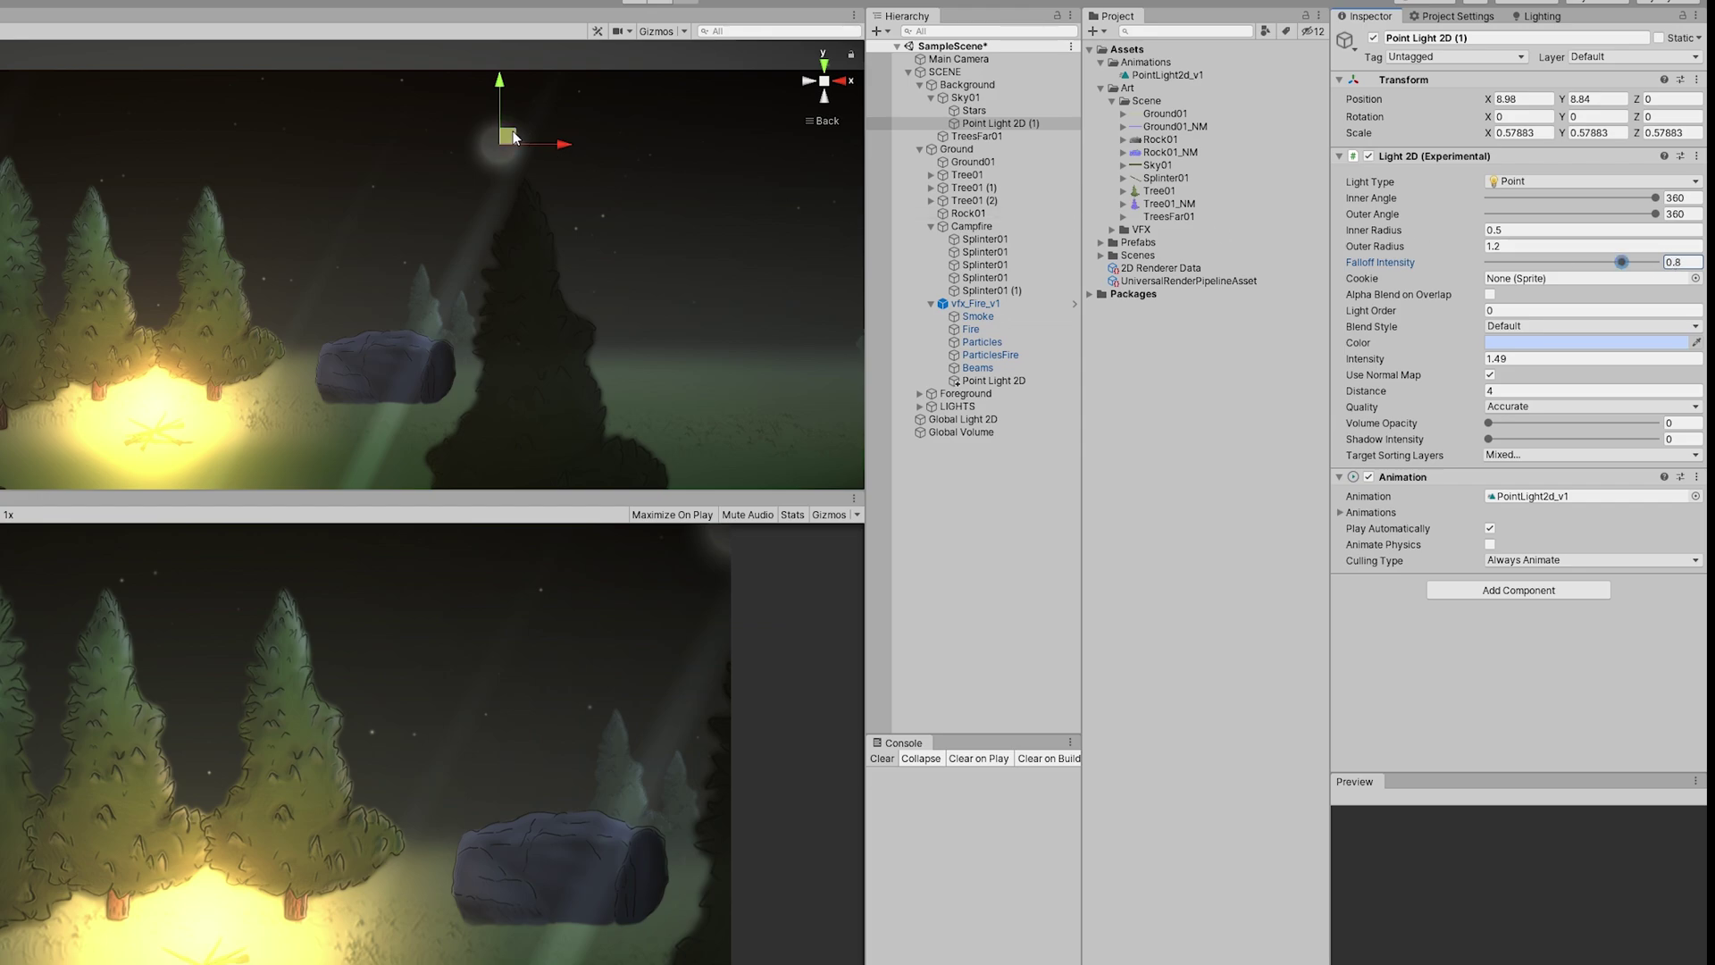
left_click_drag(515, 136, 465, 158)
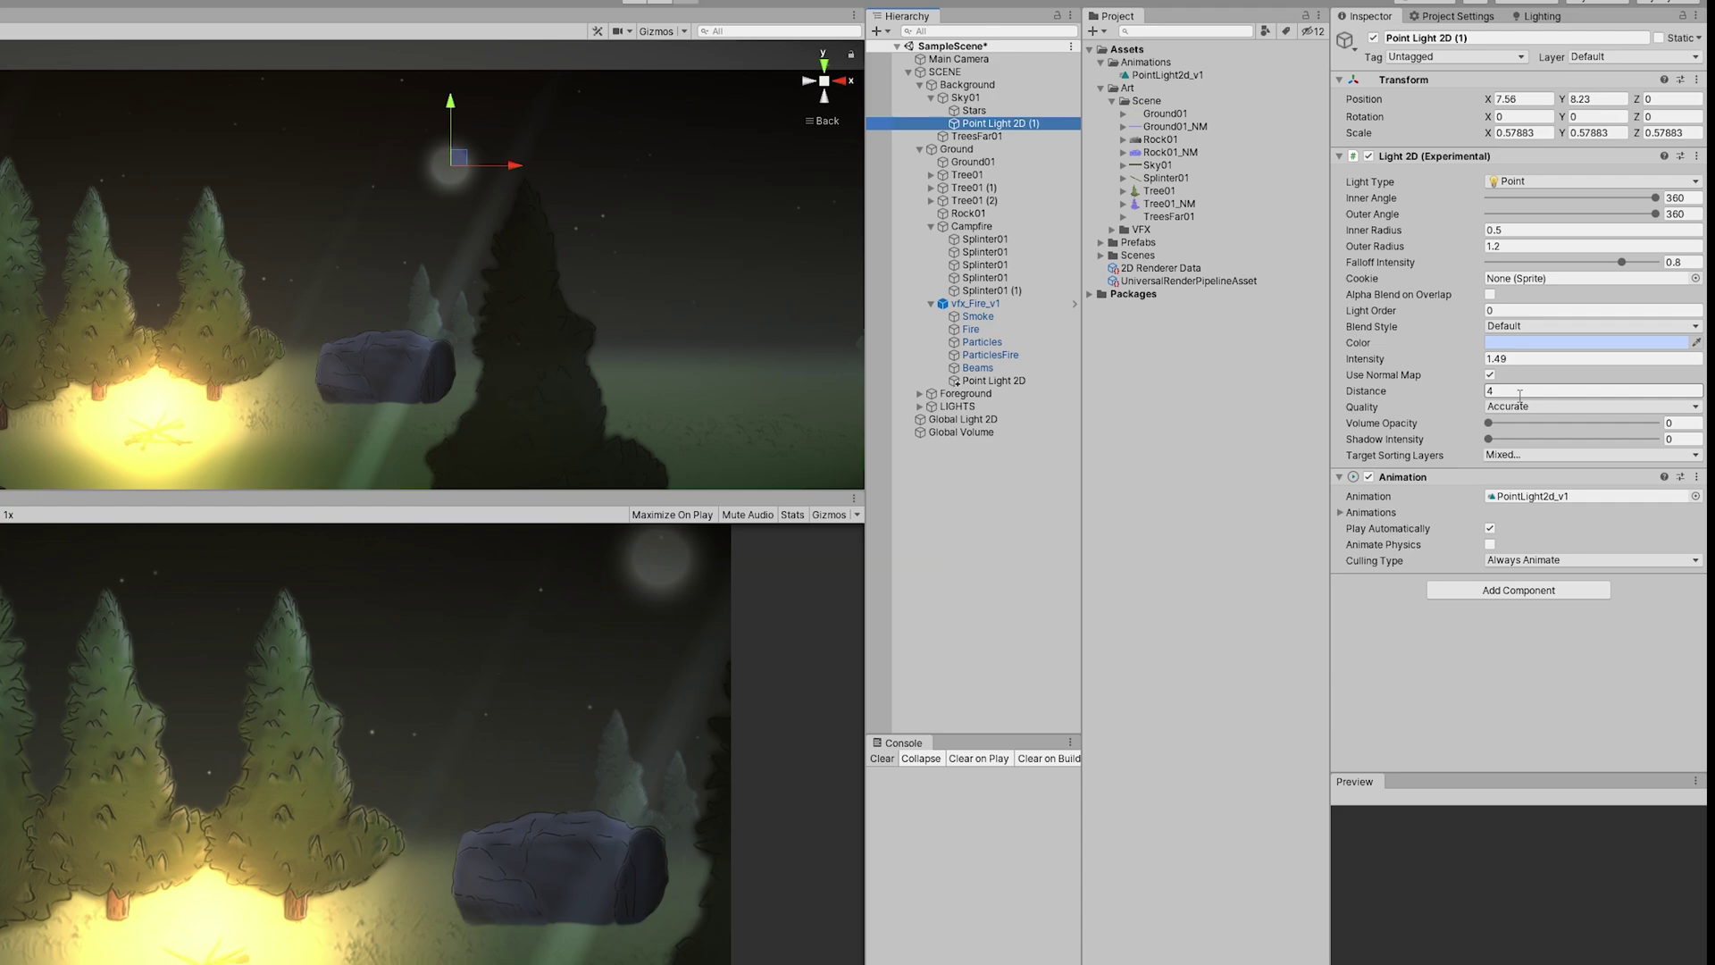
left_click(1535, 359)
type("2.4")
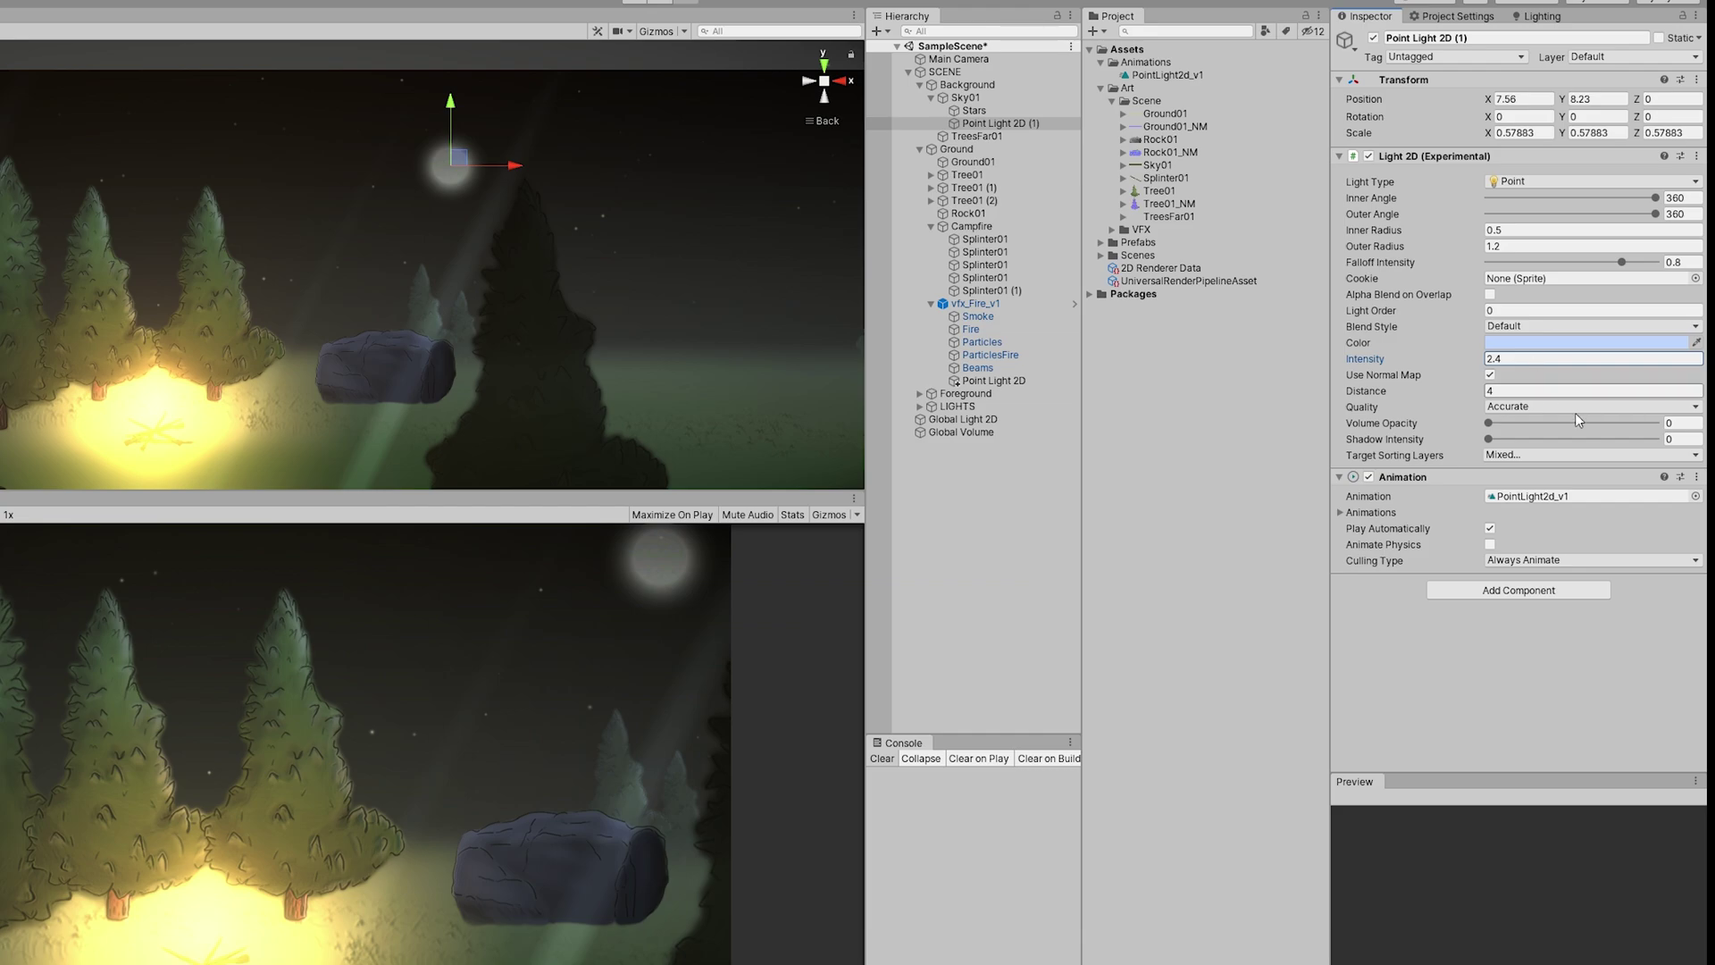
left_click(1675, 422)
type(".15")
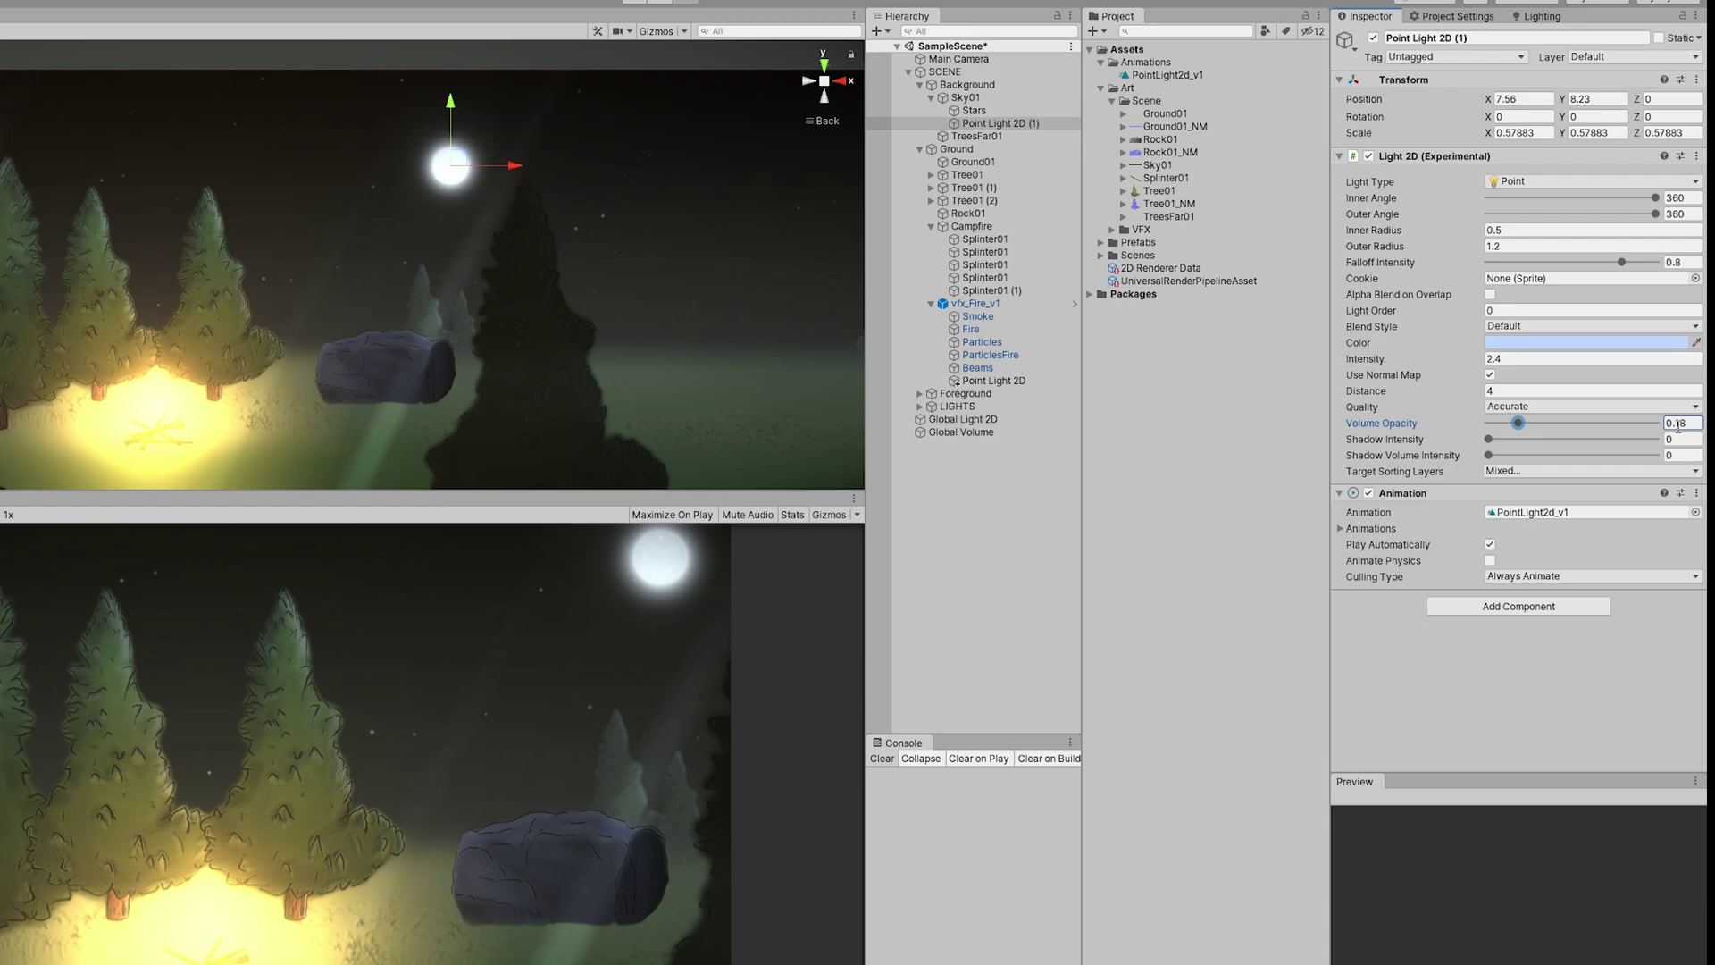
Rename the light copy to Moon.
left_click(1003, 126)
left_click(1003, 124)
type("M")
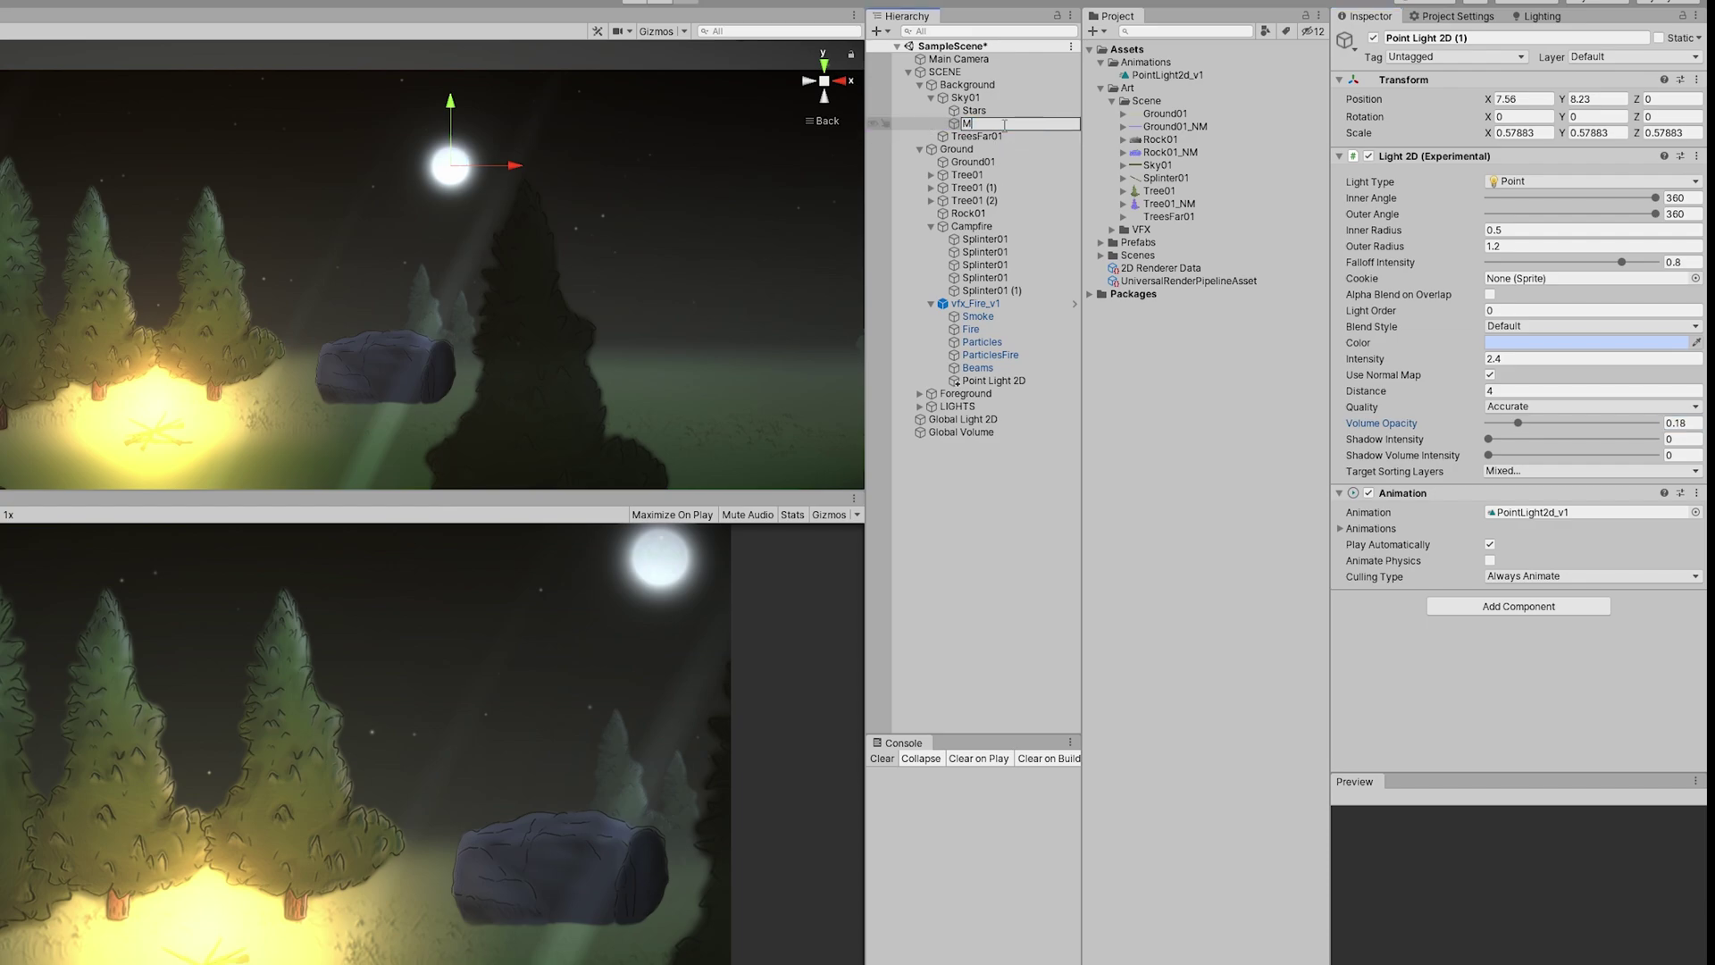
key("Return")
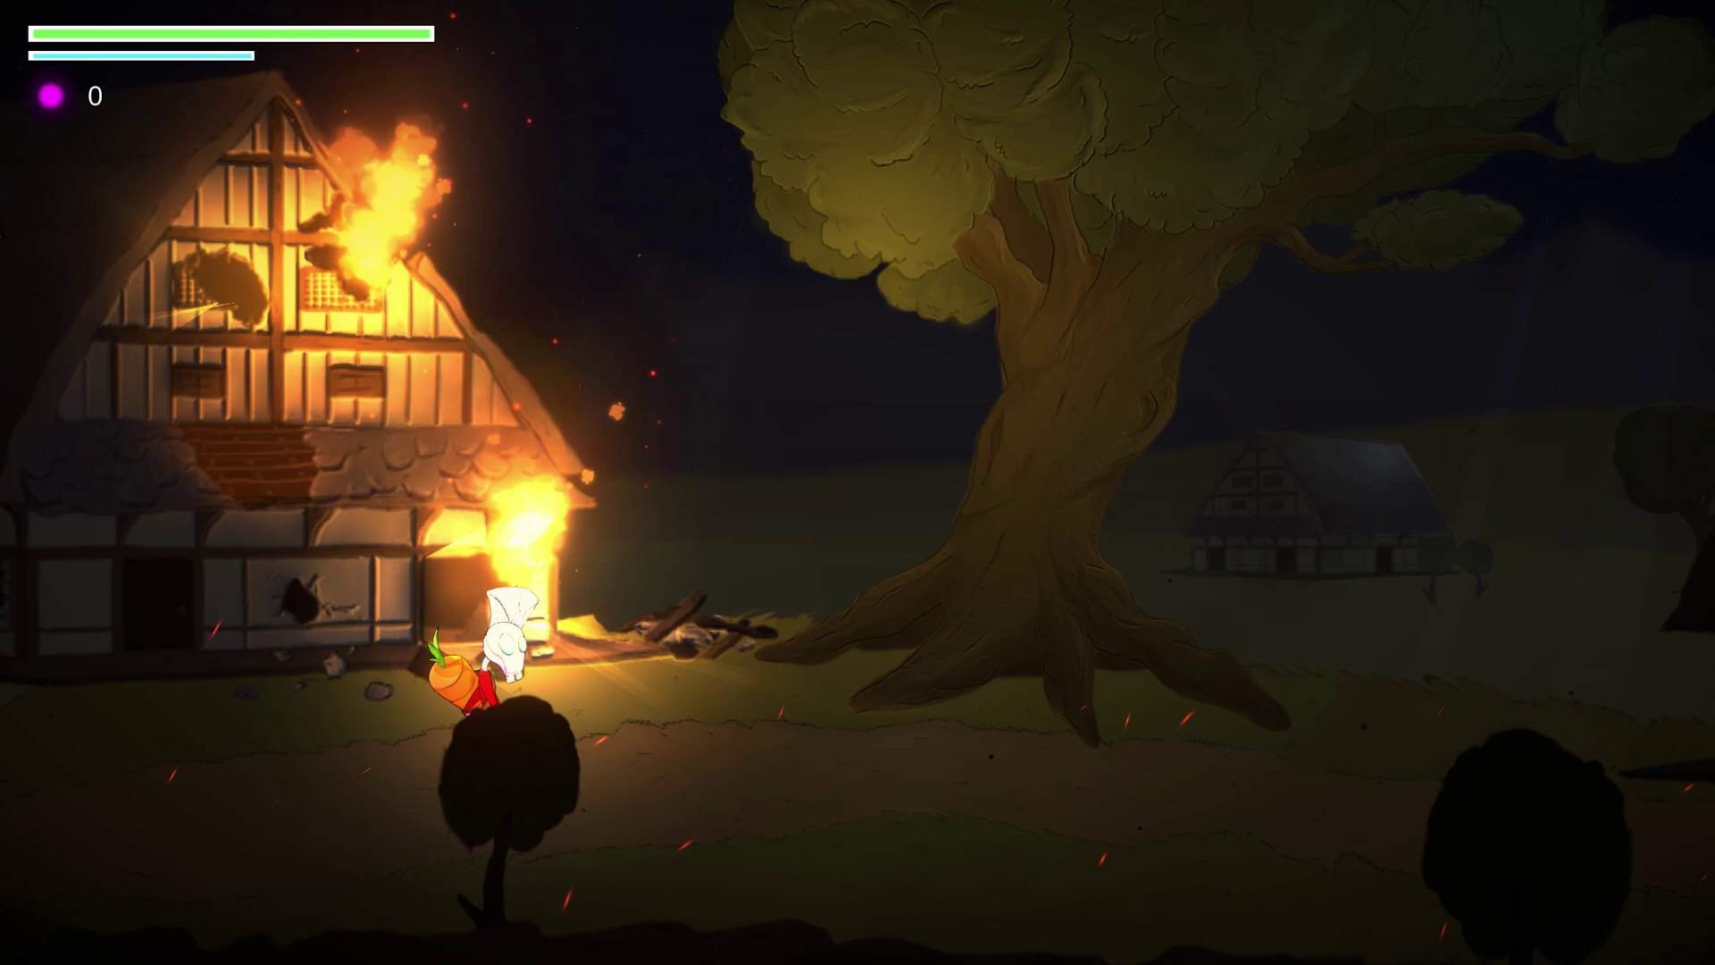
key("d")
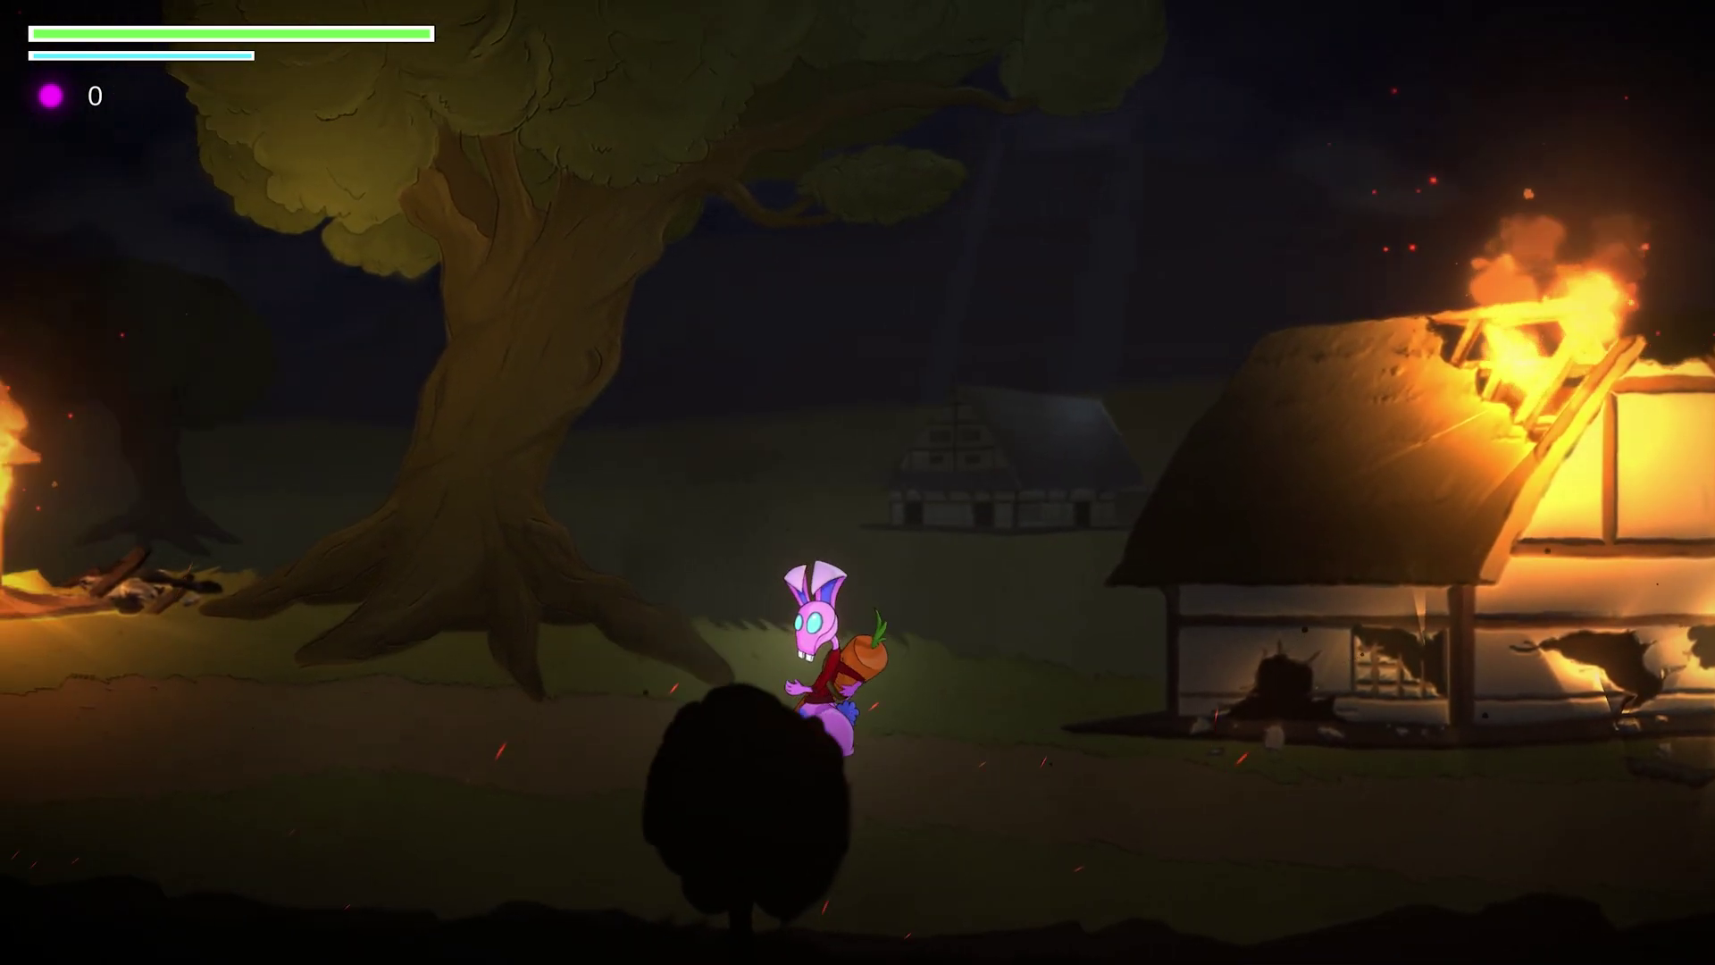
key("a")
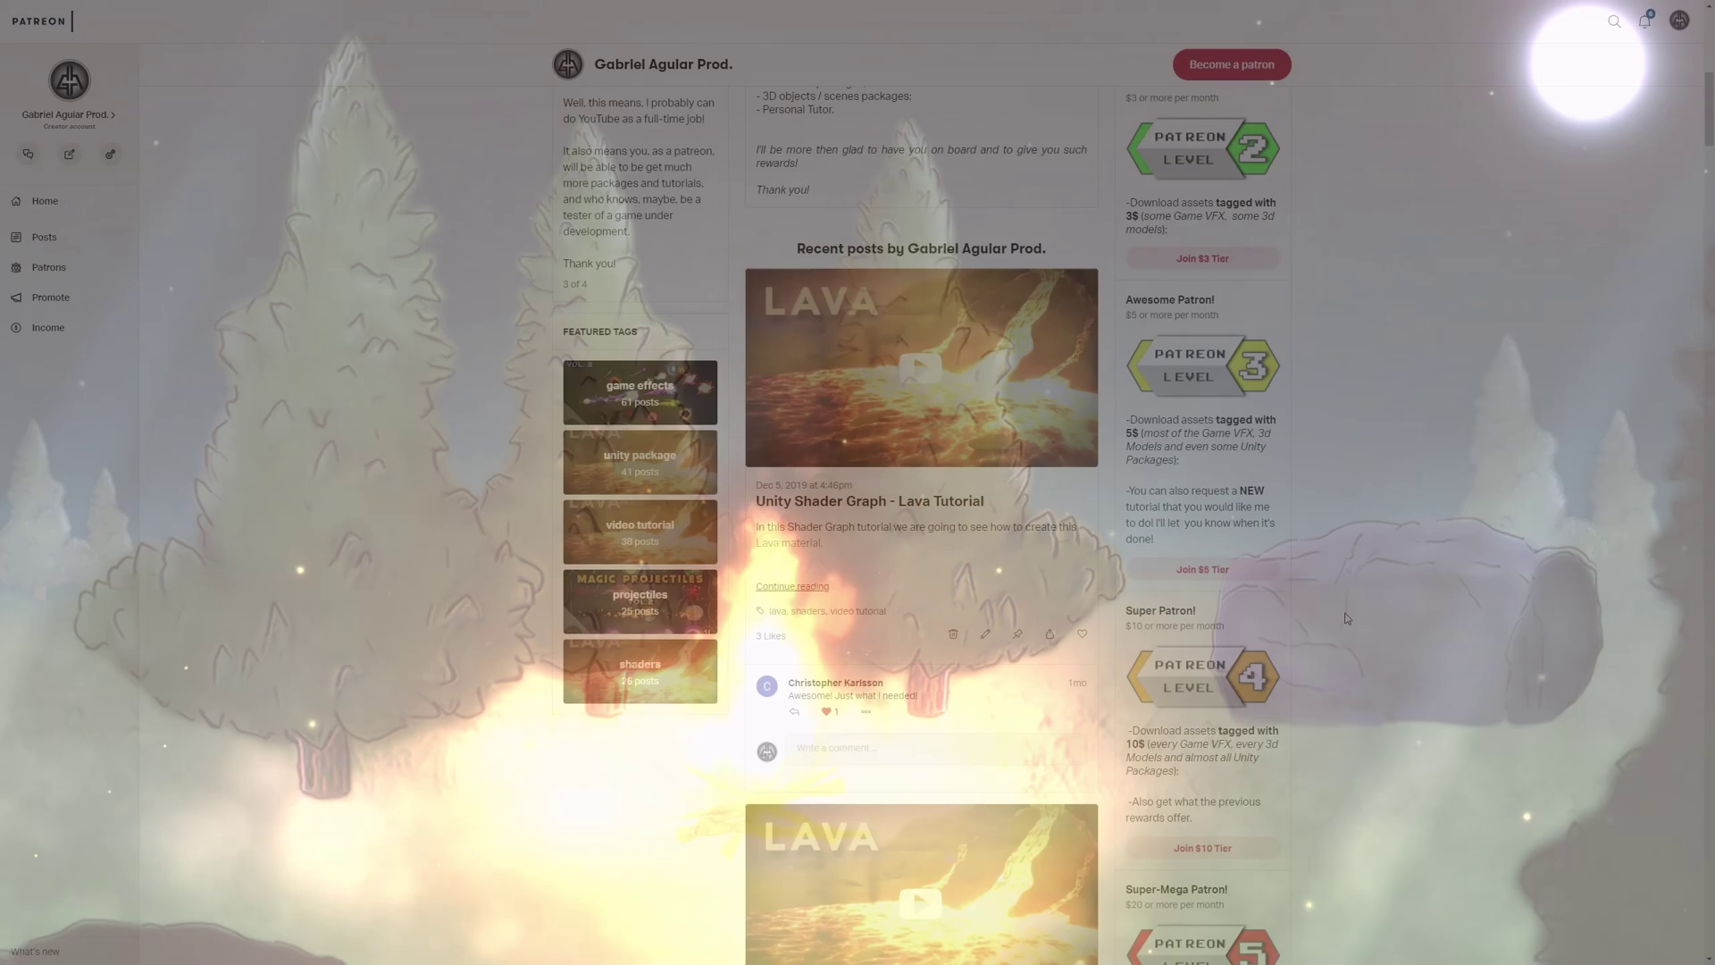
Scroll the creator's feed past the Blood and Poison project to the Tornado Shader Tutorial post.
scroll(1347, 618, "down", 20)
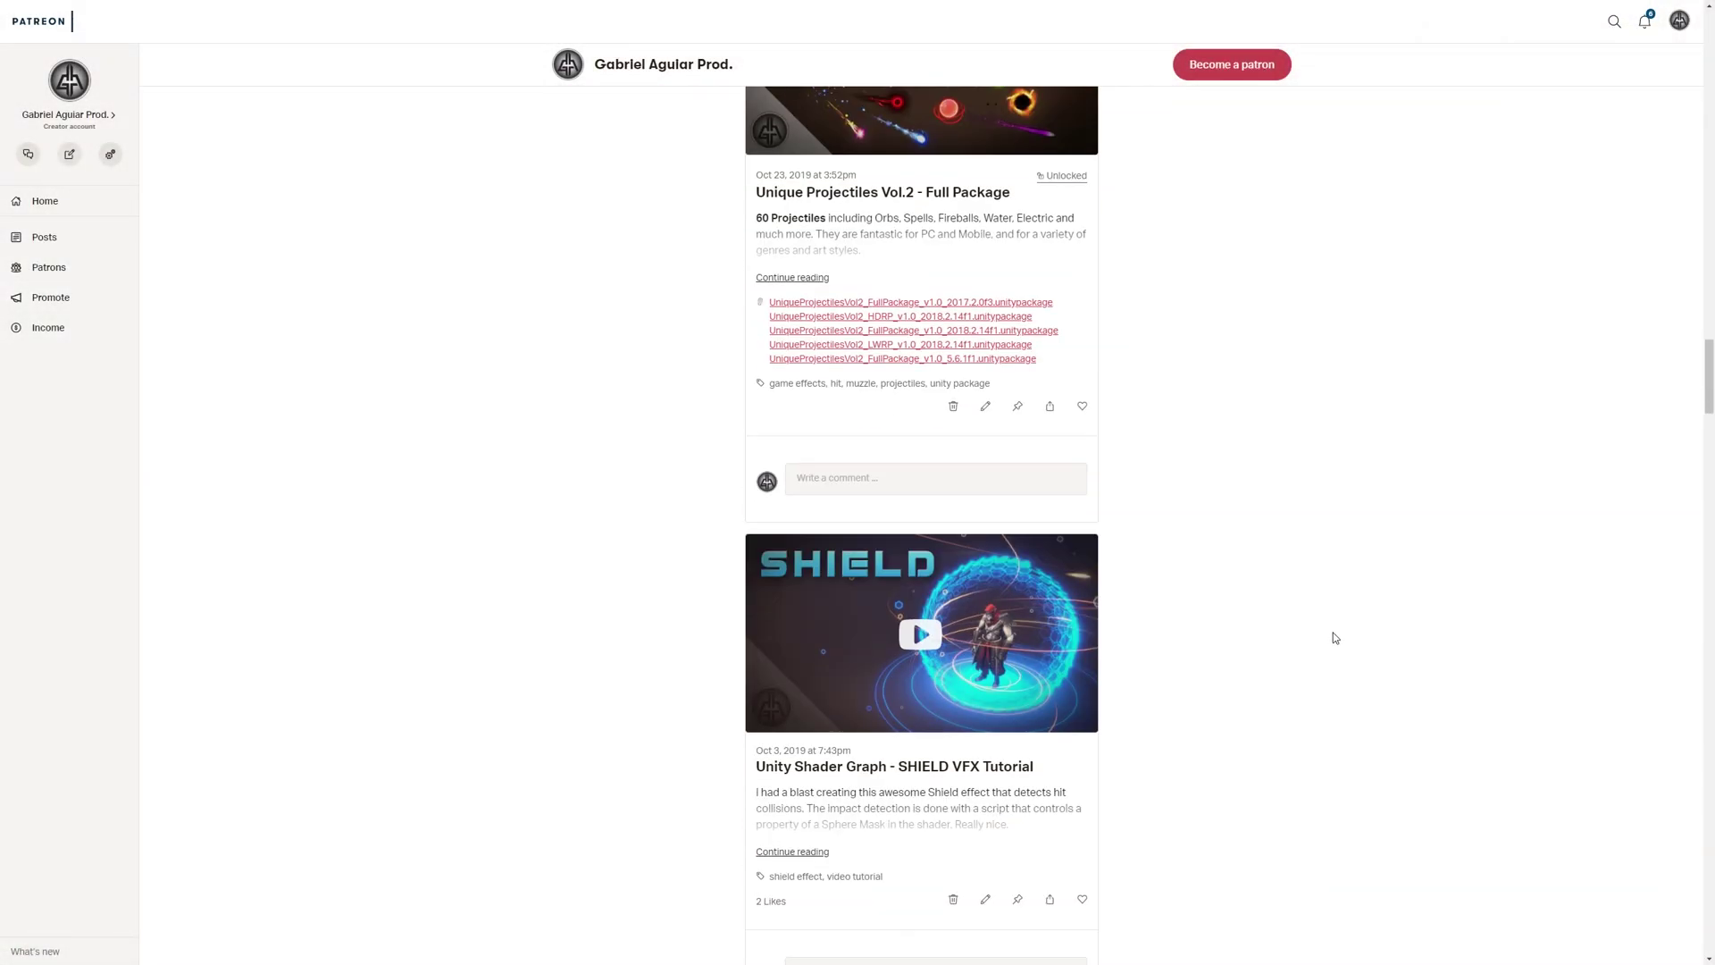
scroll(1334, 638, "down", 20)
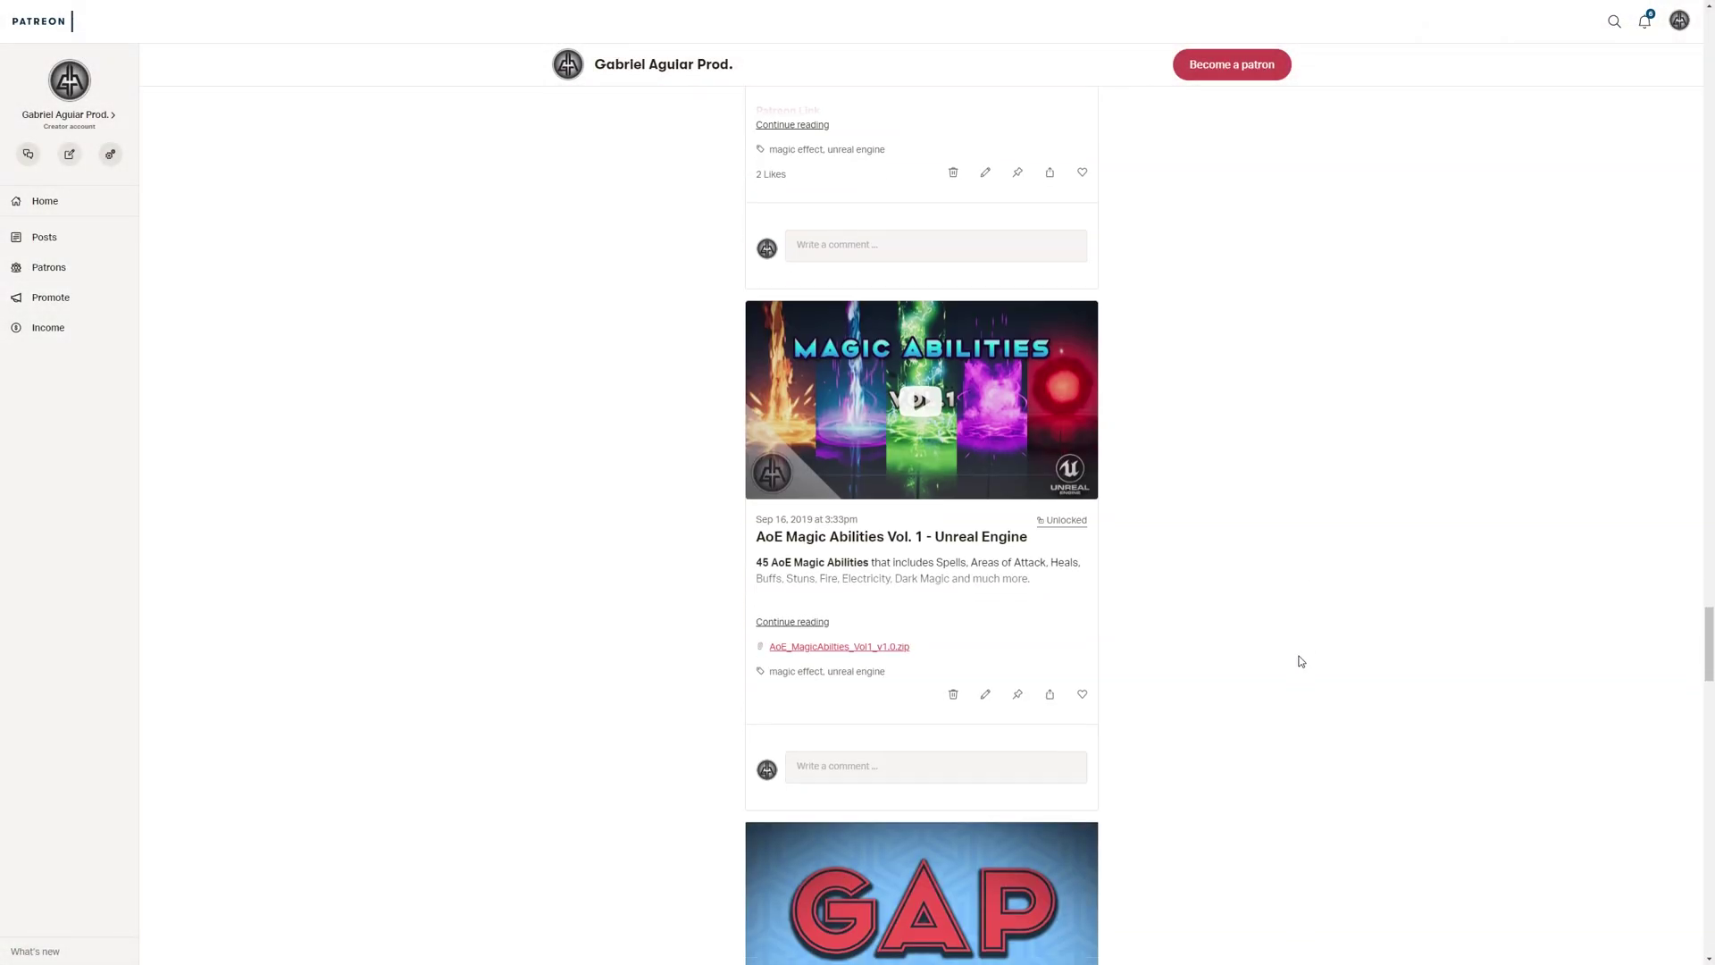
scroll(1268, 643, "down", 20)
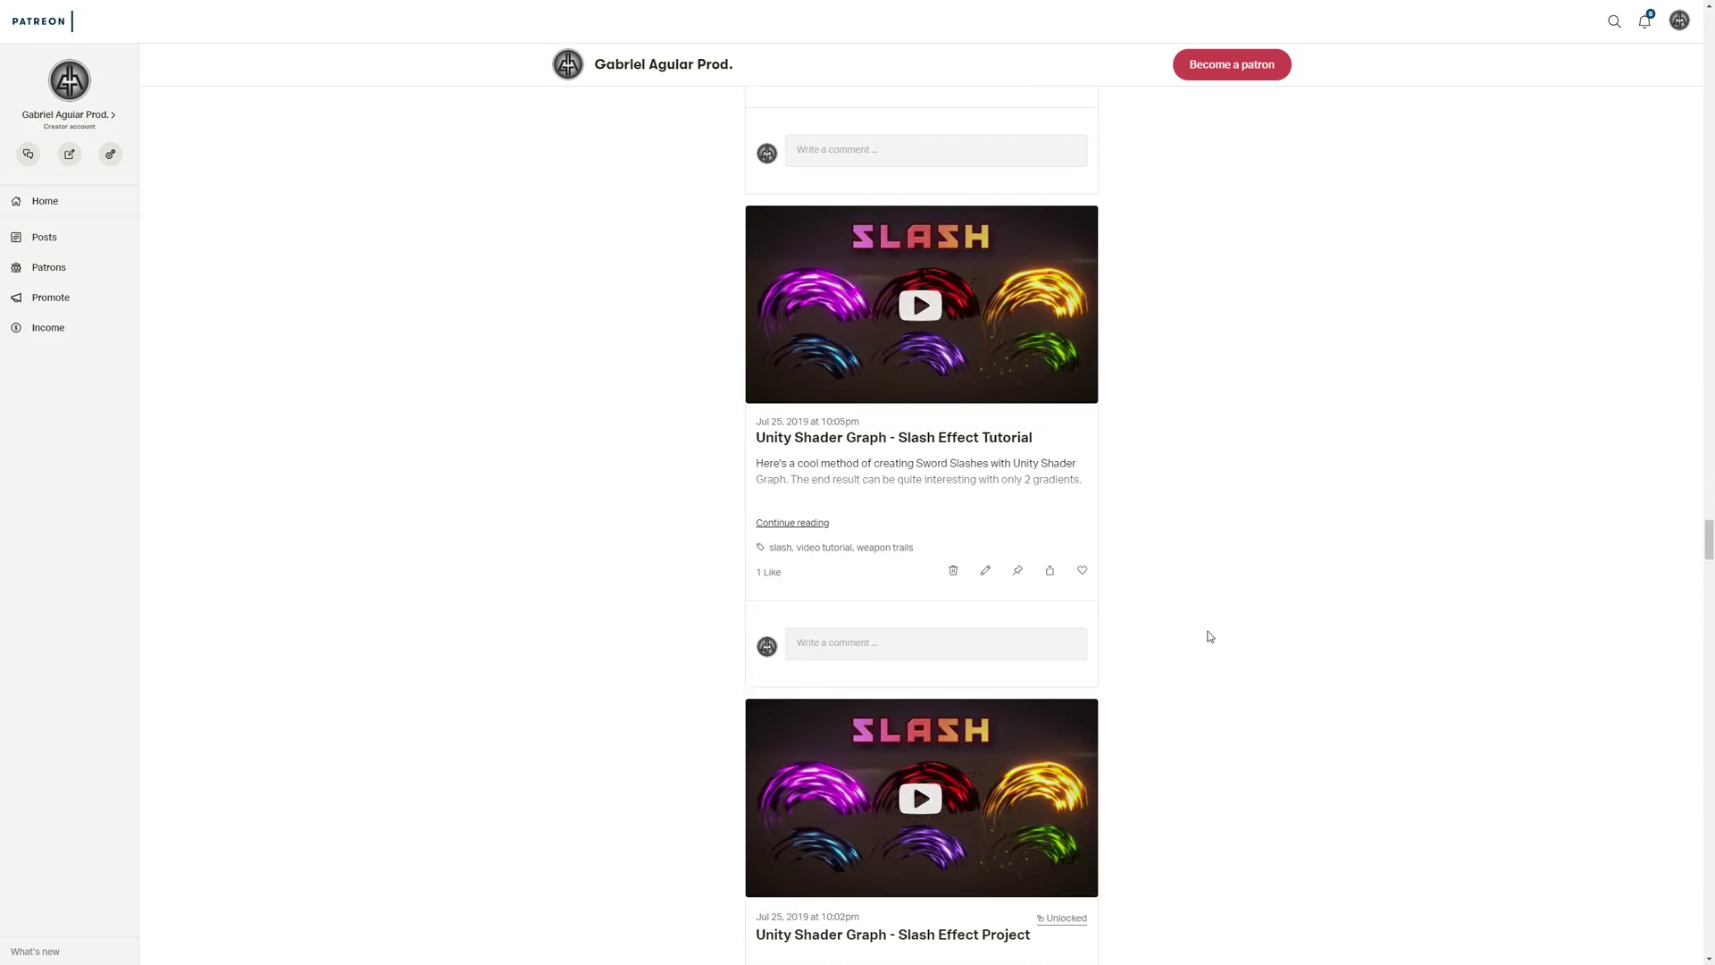
scroll(1210, 636, "down", 20)
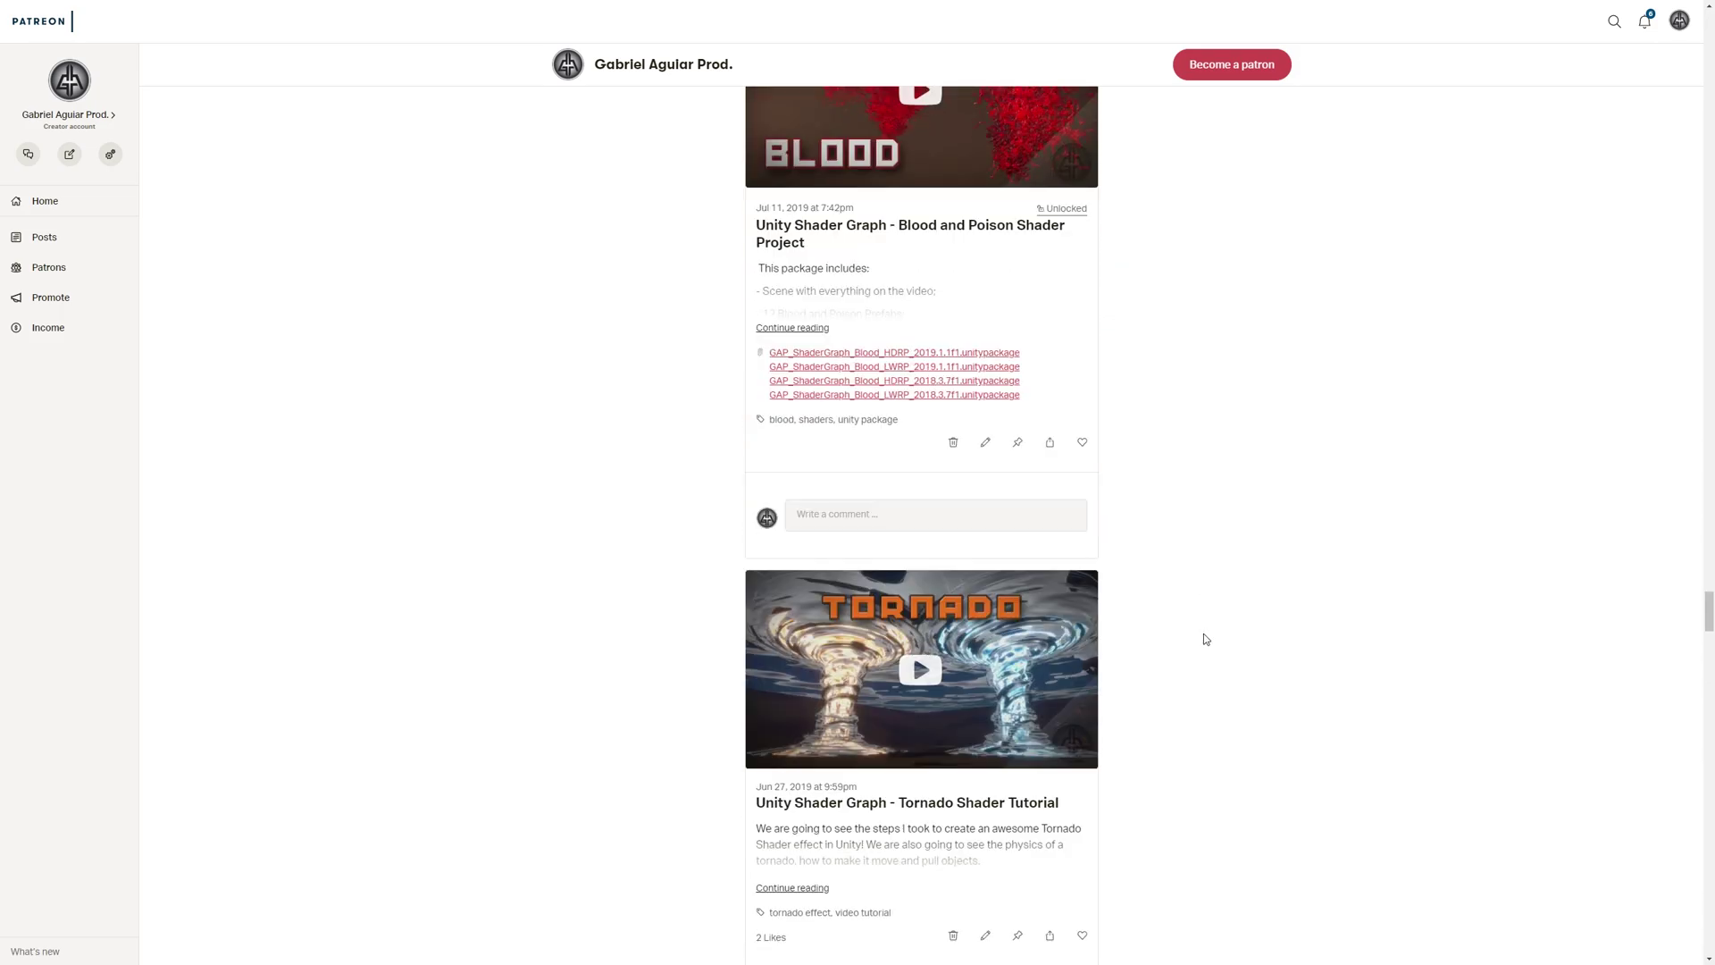